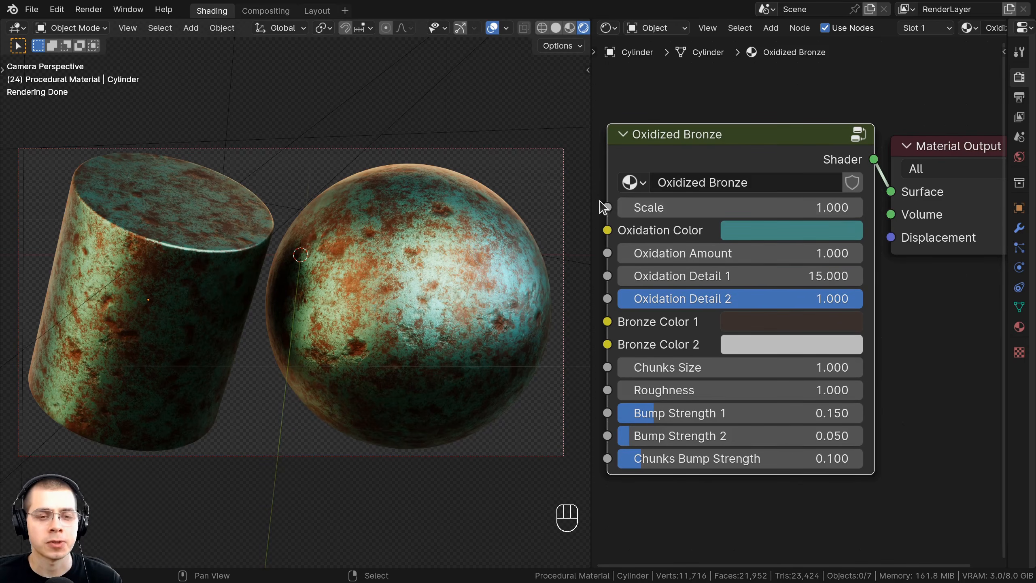
Step: Preview a lower Scale and a different Oxidation Color on the Oxidized Bronze node, restoring the original values
scroll(689, 211, "up", 2)
mouse_move(689, 191)
left_mouse_down("shift")
mouse_move(718, 191)
mouse_move(674, 191)
left_mouse_up("shift")
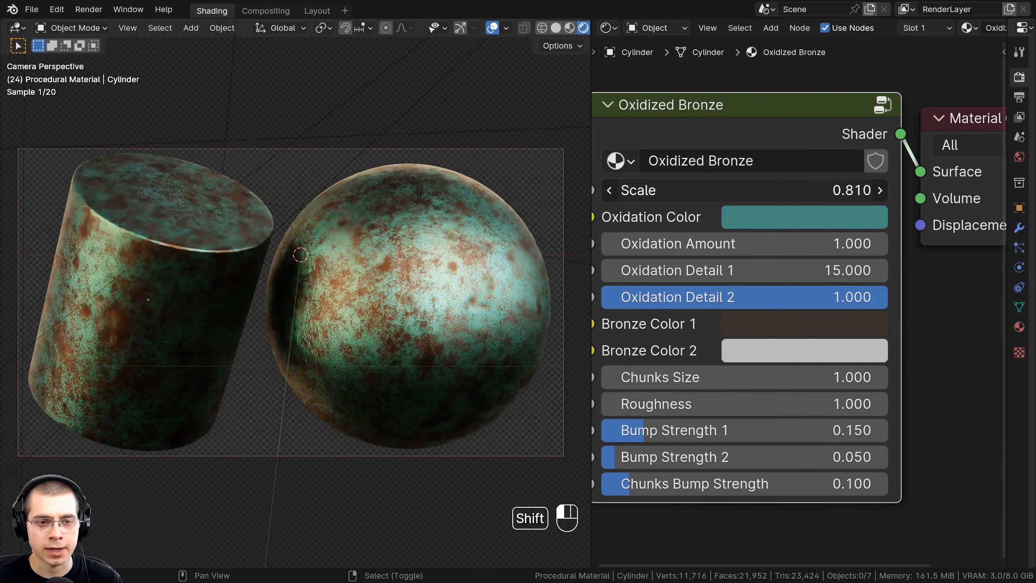
right_click(675, 191)
scroll(725, 228, "down", 2)
middle_click_drag(725, 228, 745, 239)
left_click(750, 234)
mouse_move(750, 300)
left_mouse_down()
mouse_move(714, 326)
mouse_move(755, 299)
mouse_move(765, 300)
mouse_move(759, 313)
mouse_move(757, 295)
mouse_move(752, 306)
mouse_move(772, 318)
mouse_move(752, 316)
left_mouse_up()
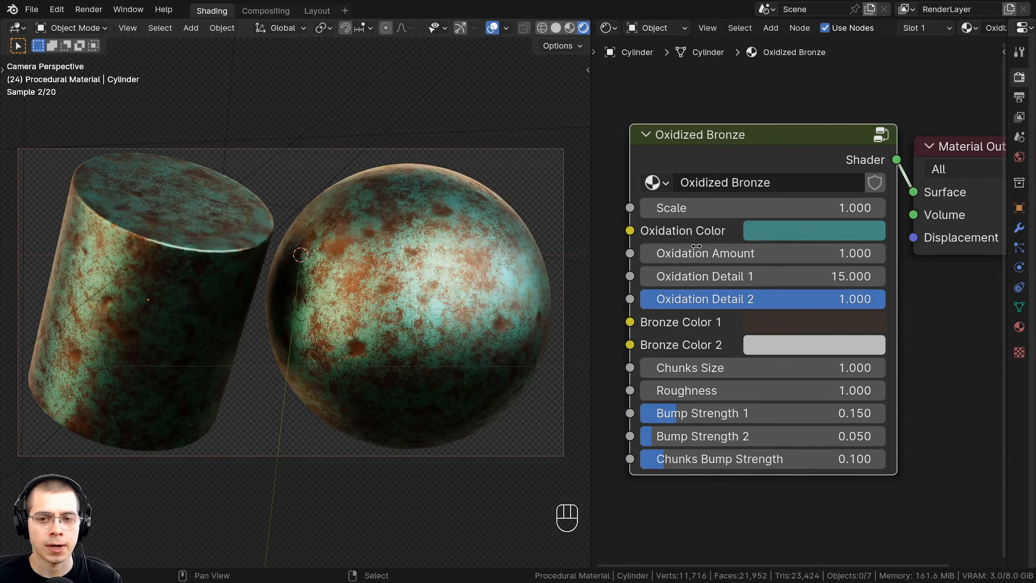
Step: Preview Oxidation Amount at 2.000 and Oxidation Detail 2 at 0.688, restoring both to 1.000
mouse_move(731, 258)
left_mouse_down()
mouse_move(702, 253)
mouse_move(746, 253)
left_mouse_up()
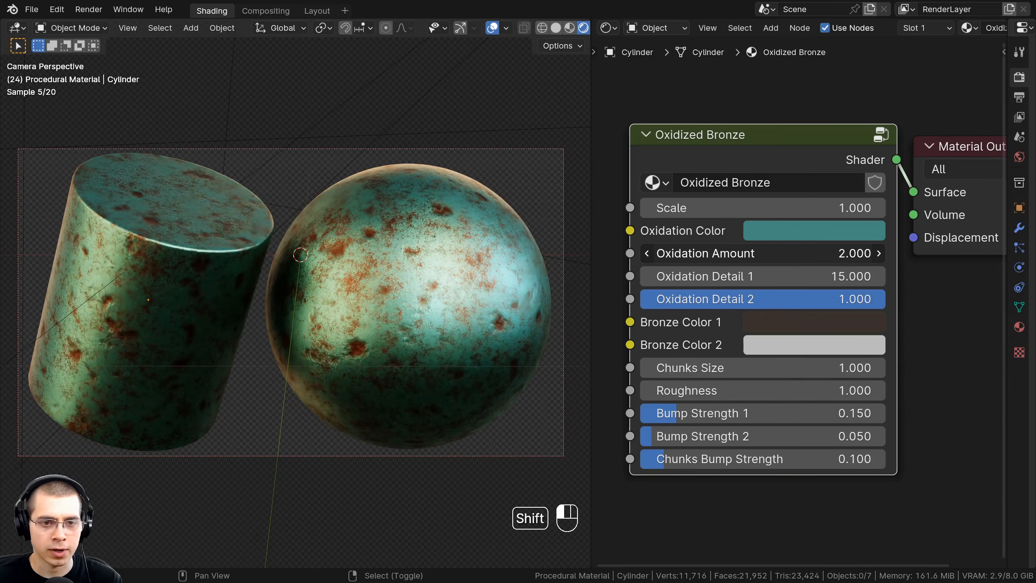
left_click_drag(731, 253, 740, 297, "shift")
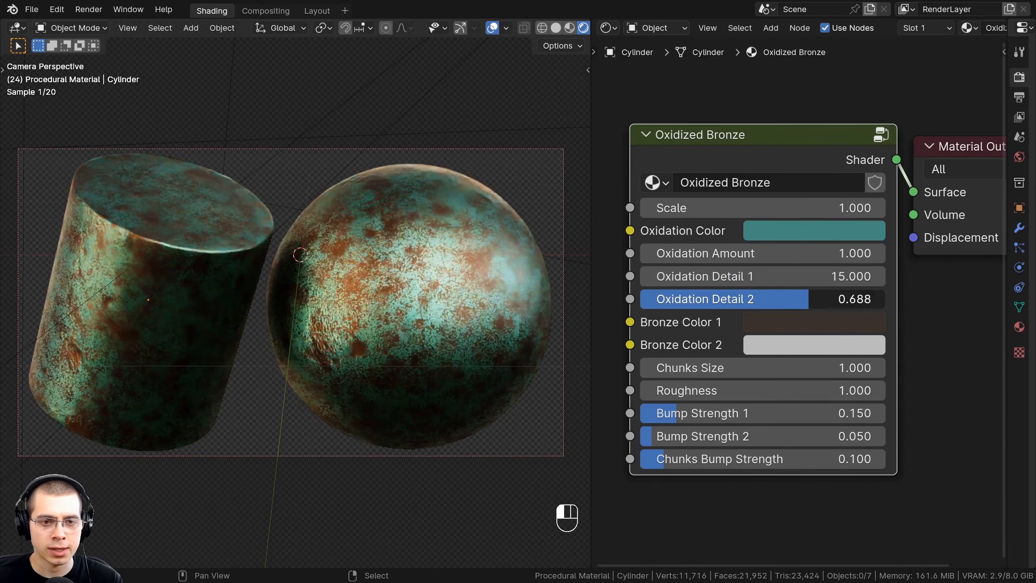
left_click_drag(809, 298, 883, 298)
Step: Inspect the Bronze Color 1 and Bronze Color 2 settings of the node
left_click(787, 325)
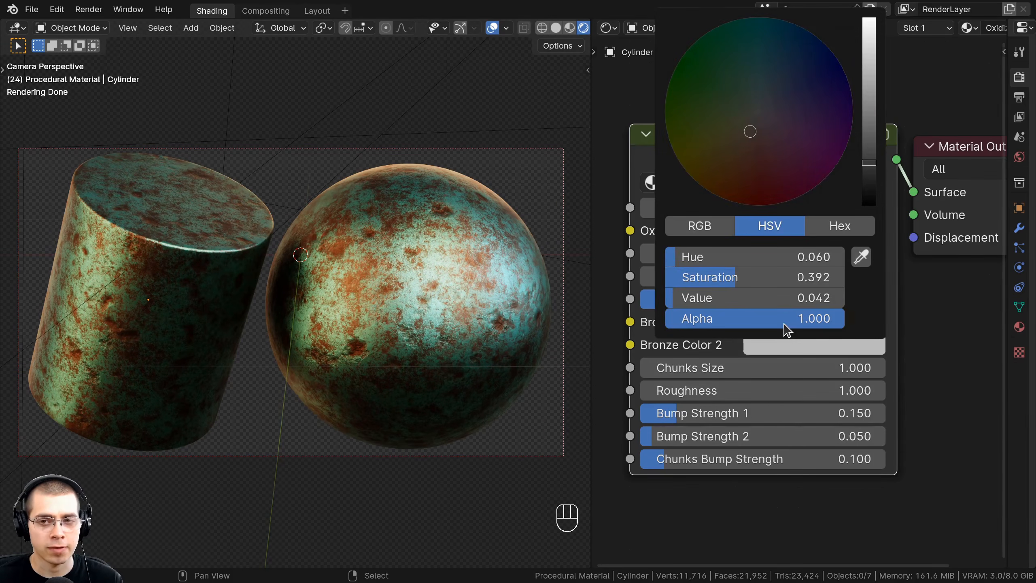
left_click(788, 346)
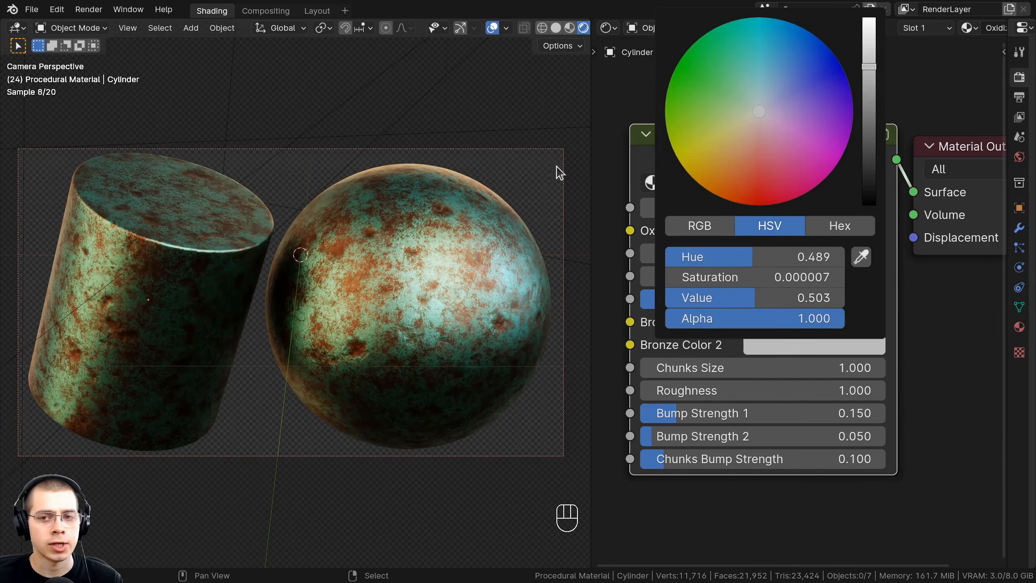
Step: Preview Chunks Size at 0.840 and Roughness at 1.490 on the material, restoring both to 1.000
left_click_drag(677, 368, 689, 367, "shift")
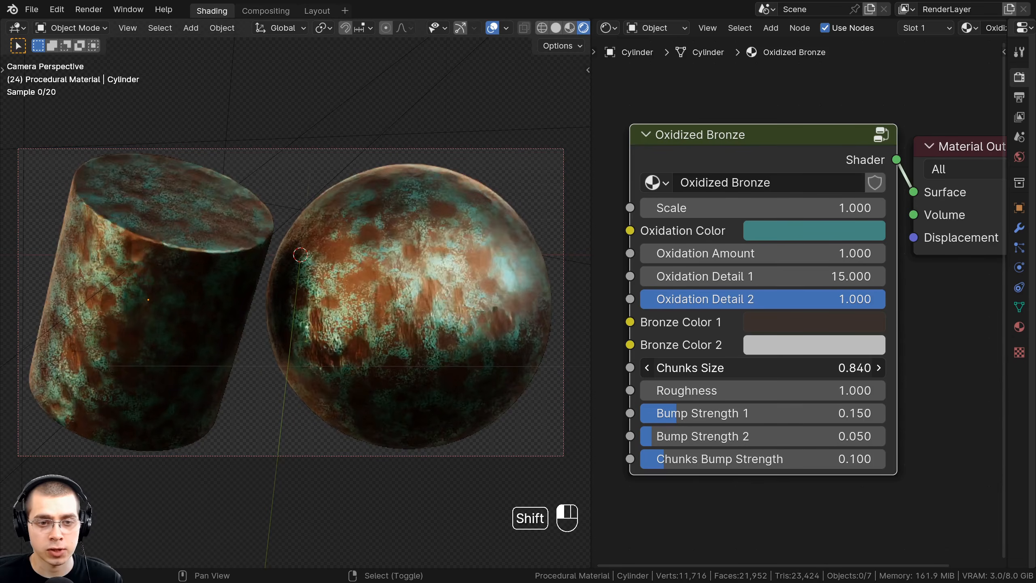
right_click(689, 368)
left_click_drag(690, 391, 757, 391, "shift")
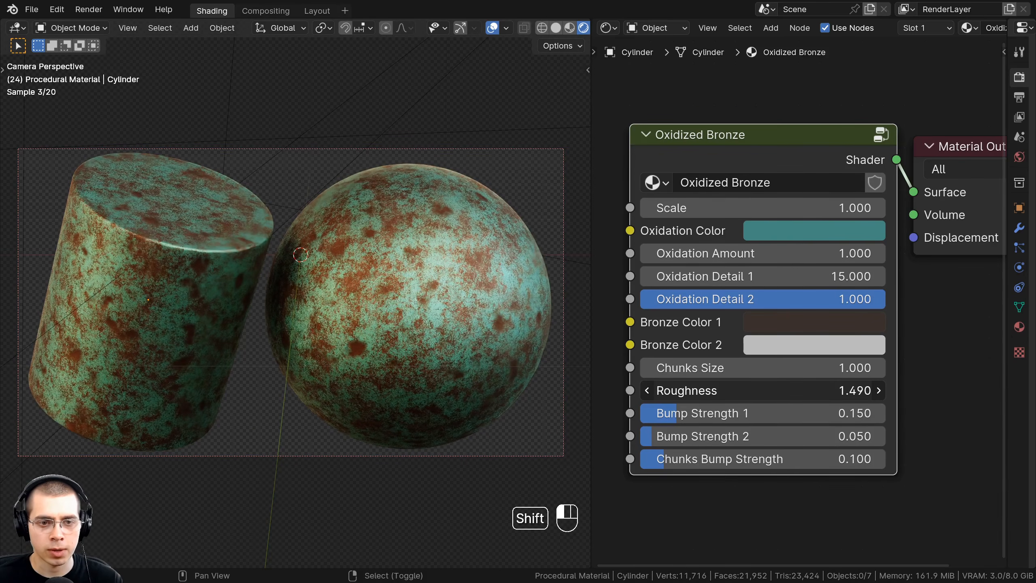
key("BackSpace")
Step: Preview stronger Bump Strength 1 and Bump Strength 2 values and a changed Chunks Bump Strength on the material
left_click_drag(685, 416, 843, 435)
right_click(749, 413)
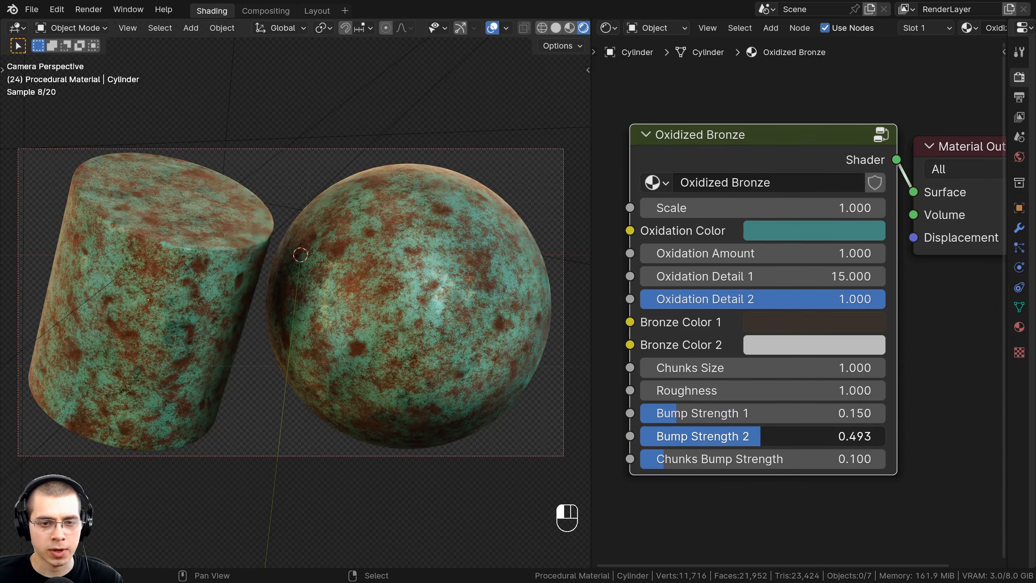
left_click_drag(760, 436, 770, 436)
right_click(770, 436)
left_click_drag(711, 458, 669, 458)
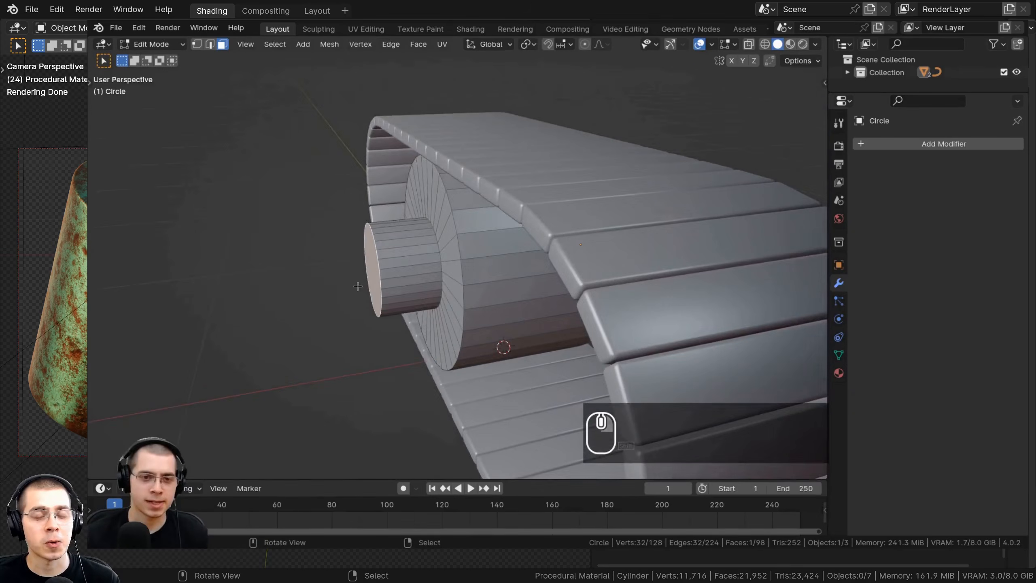
key("g")
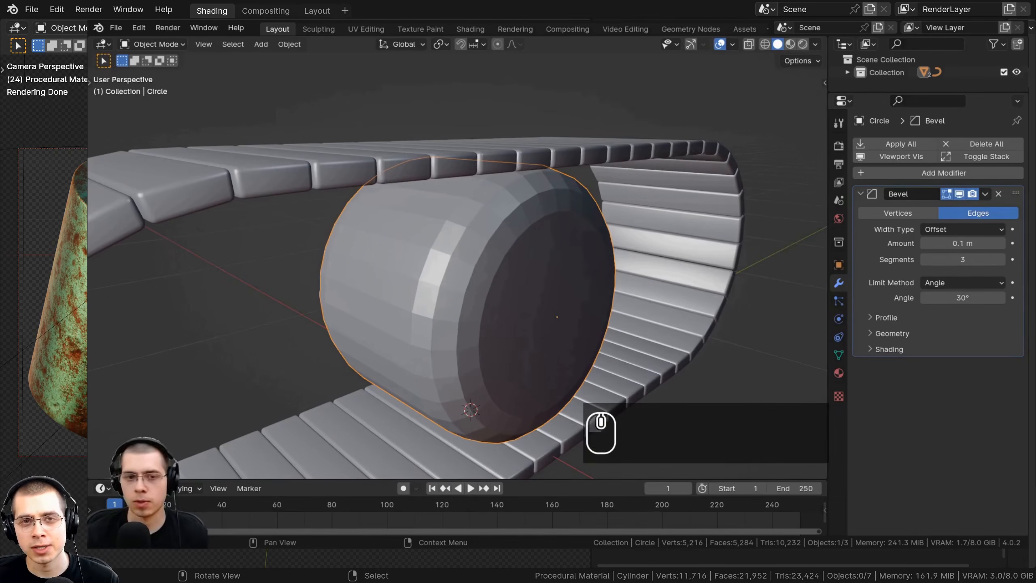
middle_click_drag(562, 286, 578, 271)
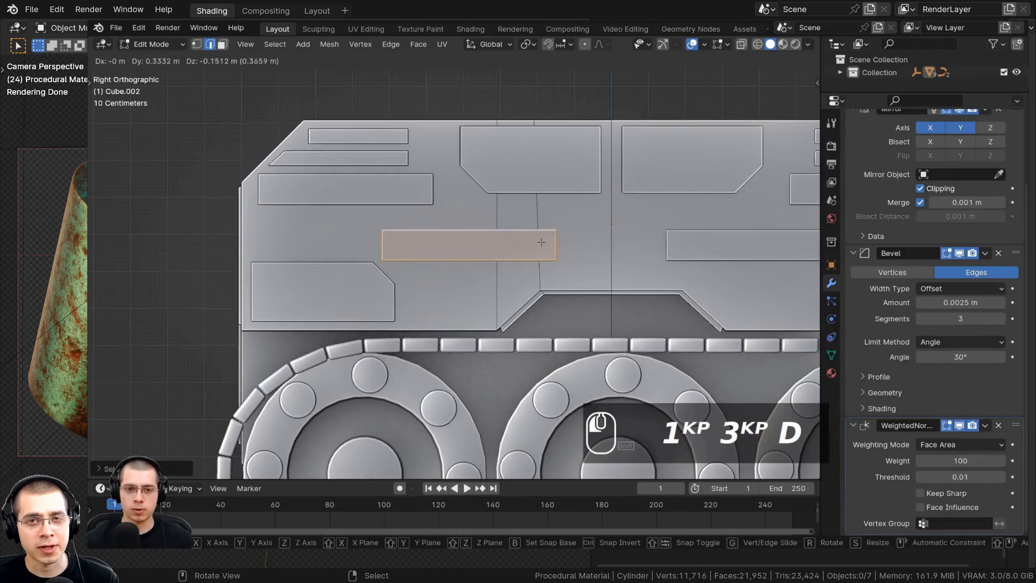
key("s")
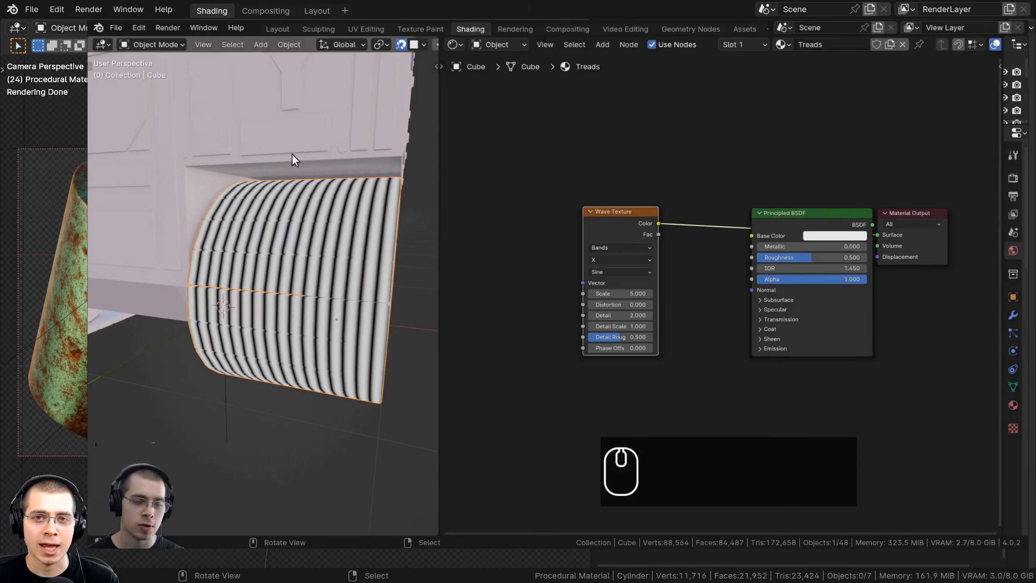
middle_click_drag(291, 153, 297, 227, "shift")
Step: Set the Bump node's Strength to 0.02 in the Wheel material
type(".02")
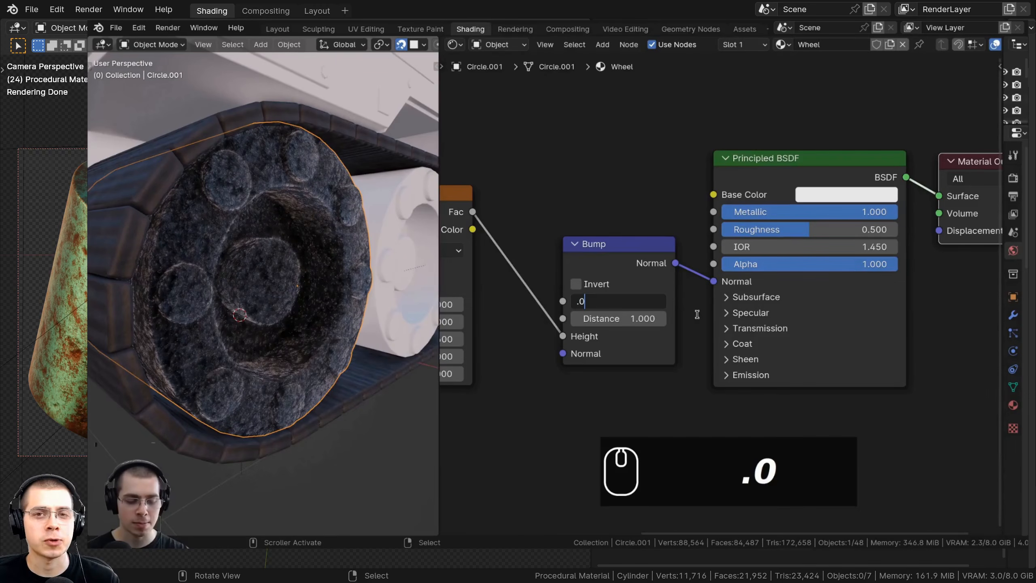
key("Return")
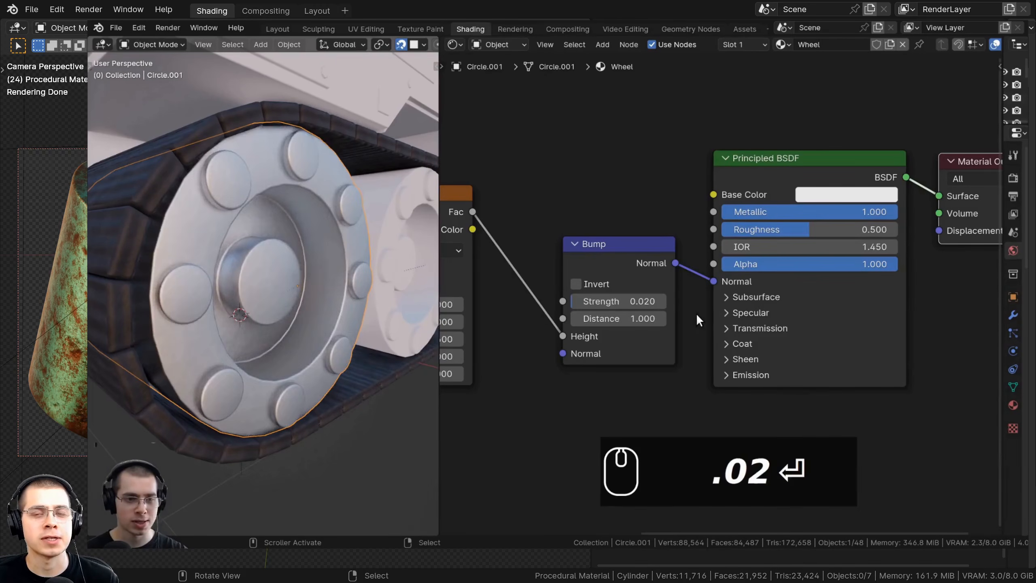
key("r")
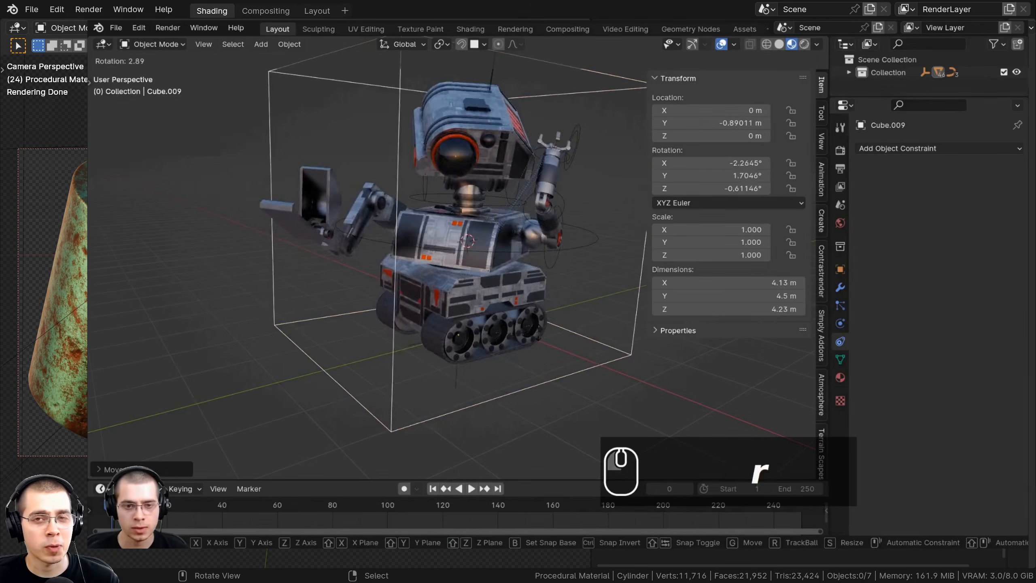
key("z")
key("r")
key("r")
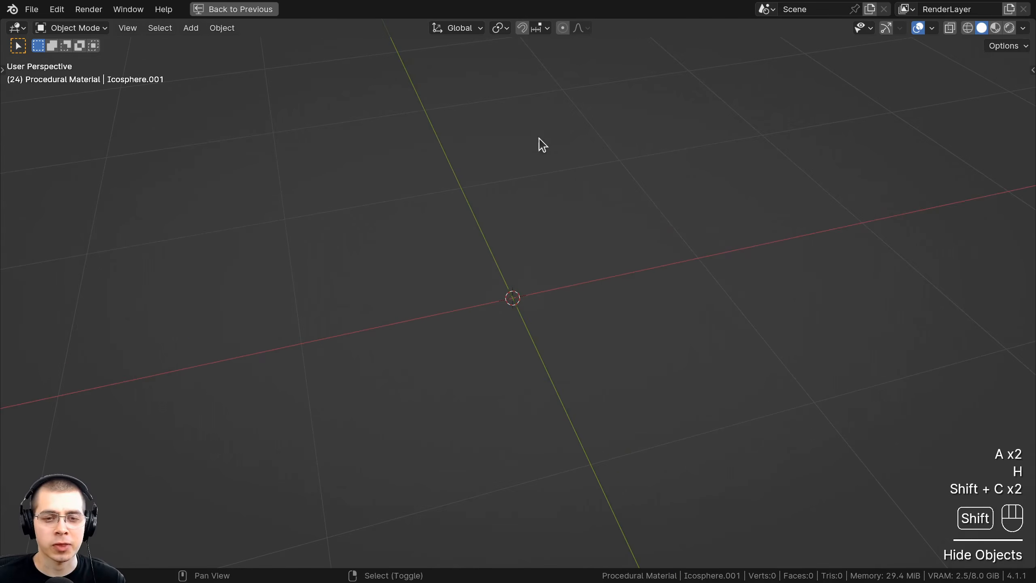
Step: Add an ico sphere mesh at the world origin with 6 subdivisions
middle_click_drag(548, 249, 494, 212)
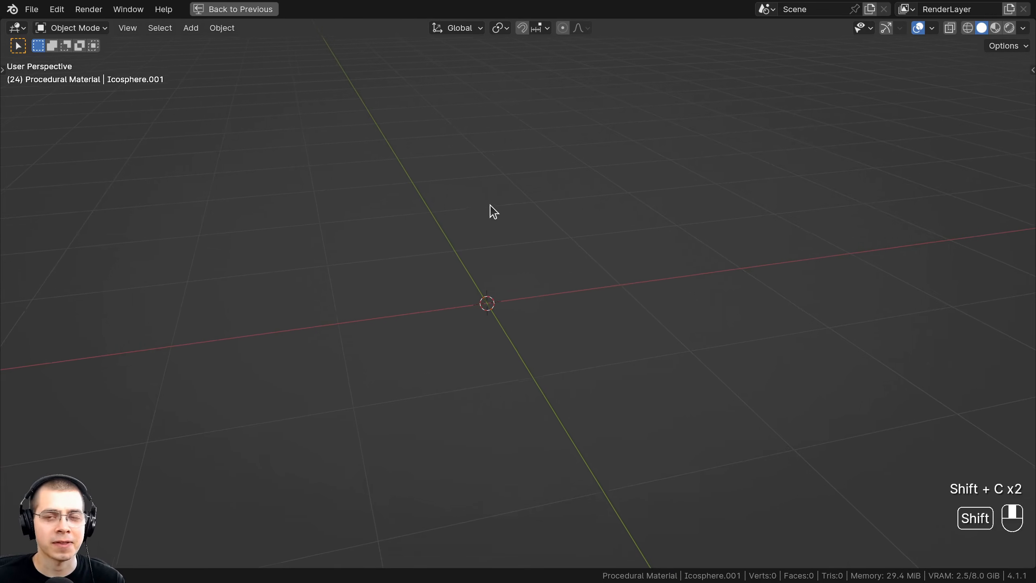
key("shift+a")
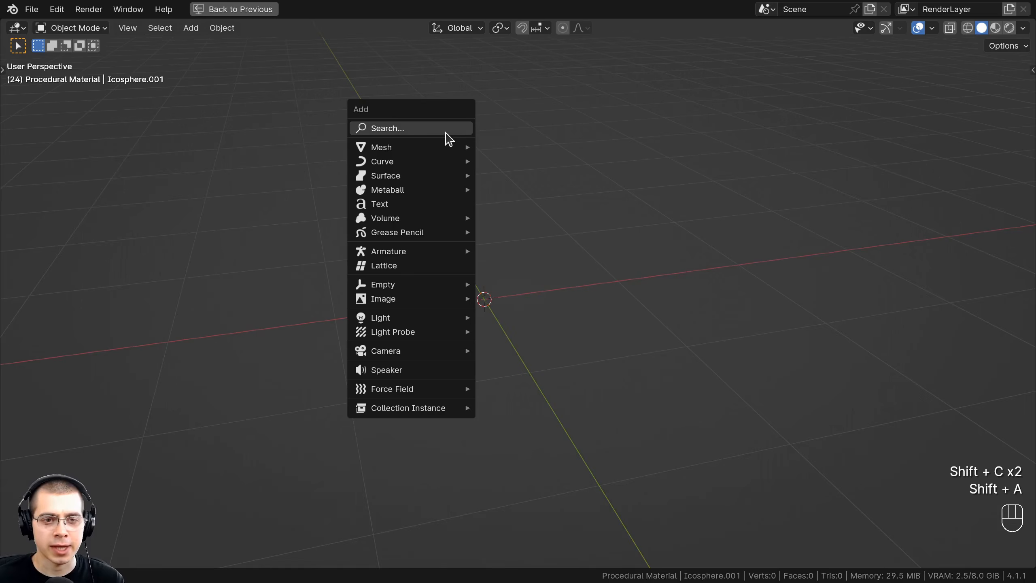
mouse_move(445, 148)
left_click(551, 206)
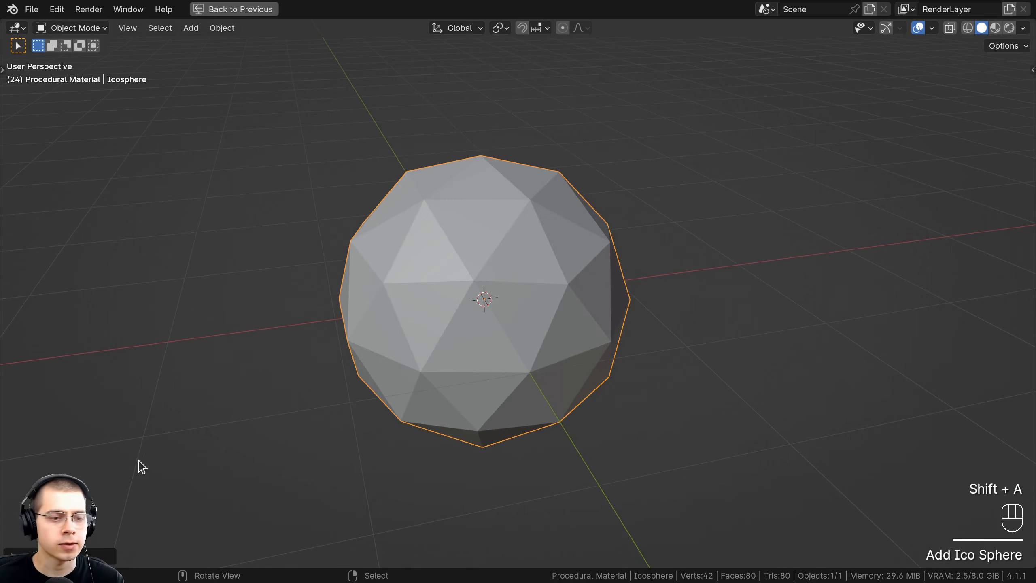
left_click(11, 554)
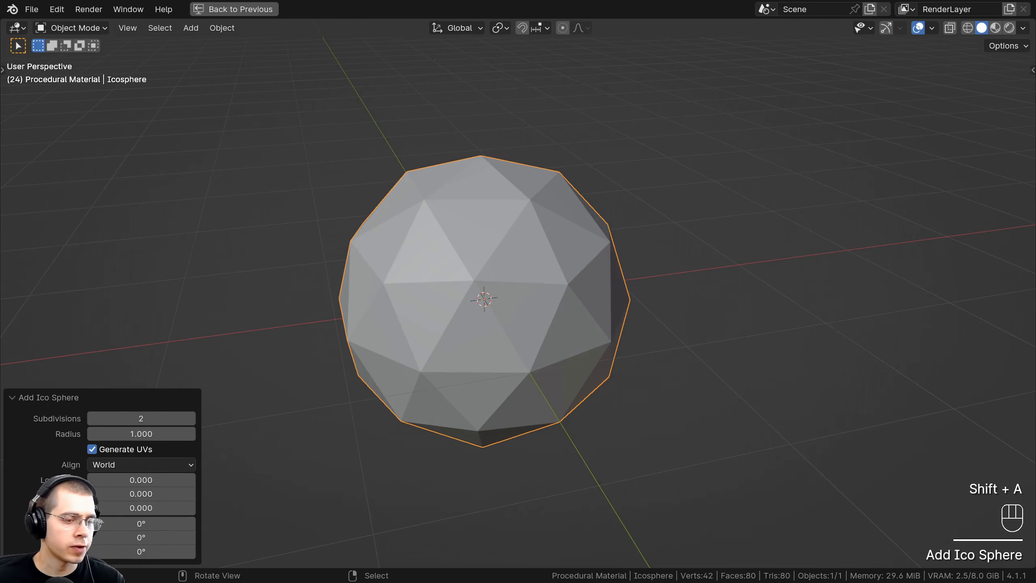
left_click(191, 418)
left_click(190, 418)
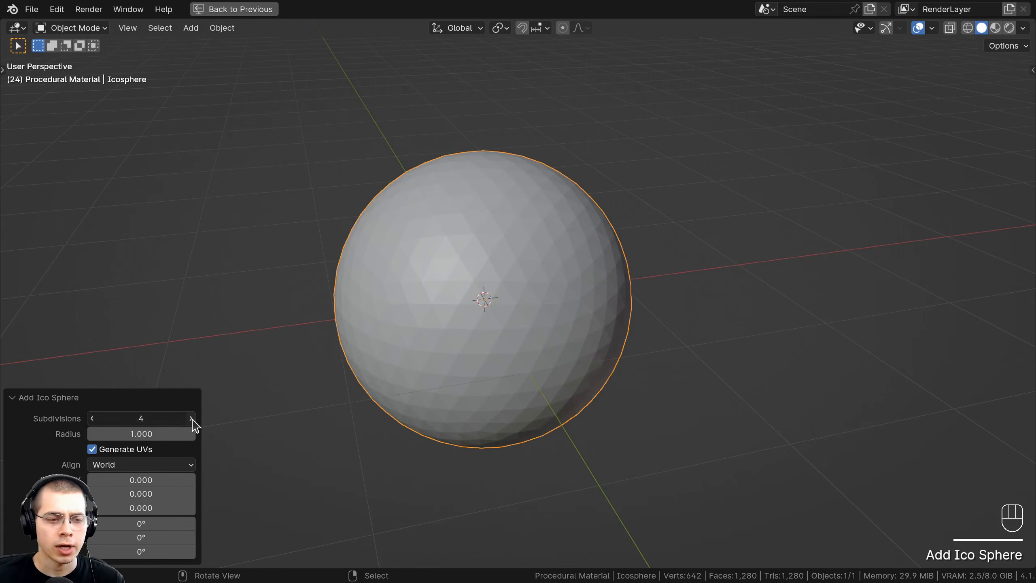
left_click(191, 418)
left_click(191, 418)
left_click(57, 401)
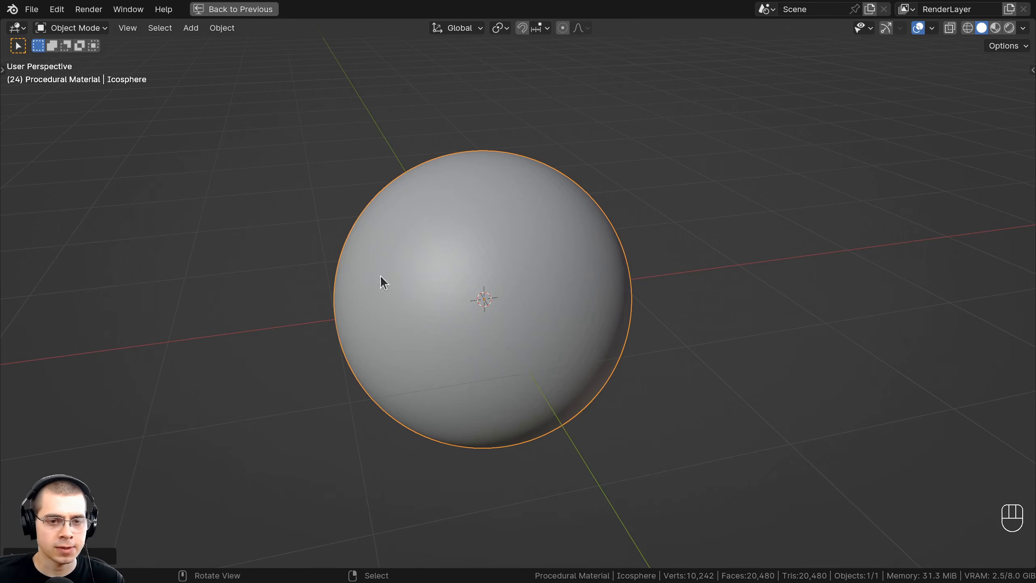
Step: Apply Shade Smooth to the ico sphere
scroll(408, 237, "up", 3)
key("w")
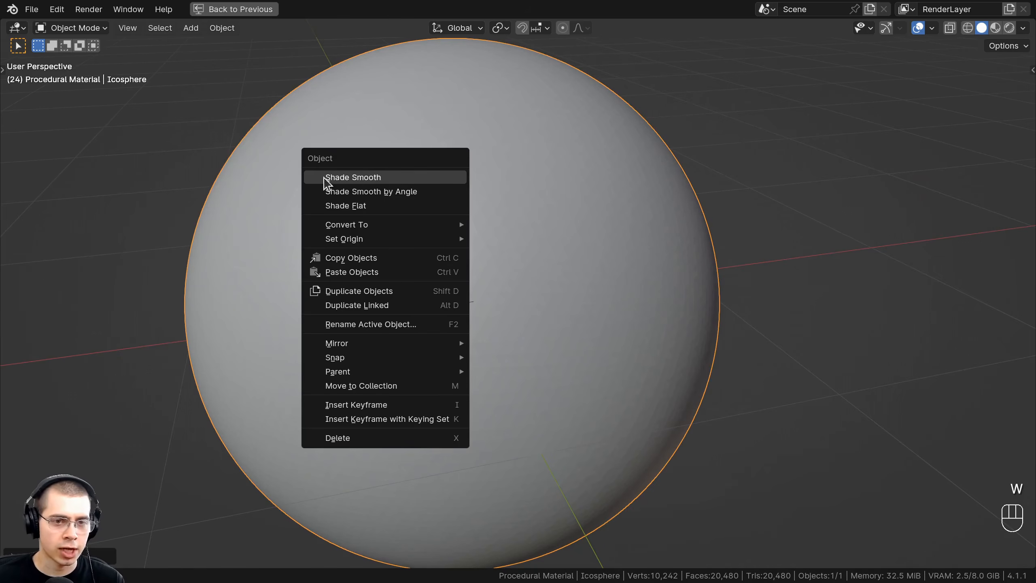
left_click(359, 176)
scroll(547, 336, "down", 3)
Step: Scale the ico sphere uniformly by 0.2 and apply its scale
middle_click_drag(379, 290, 327, 237)
middle_click_drag(593, 404, 638, 419)
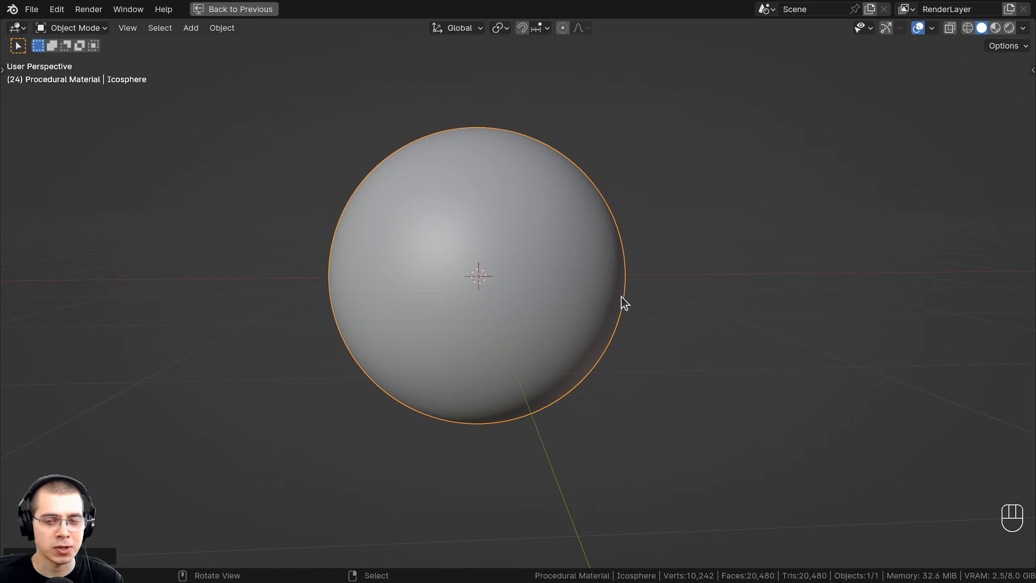
middle_click_drag(612, 293, 620, 293)
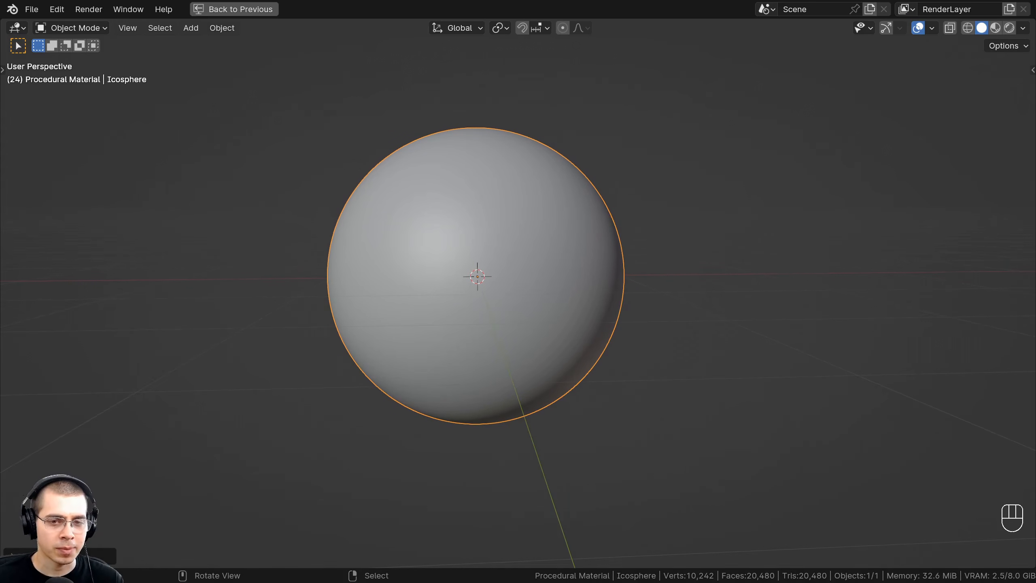
type("s.2")
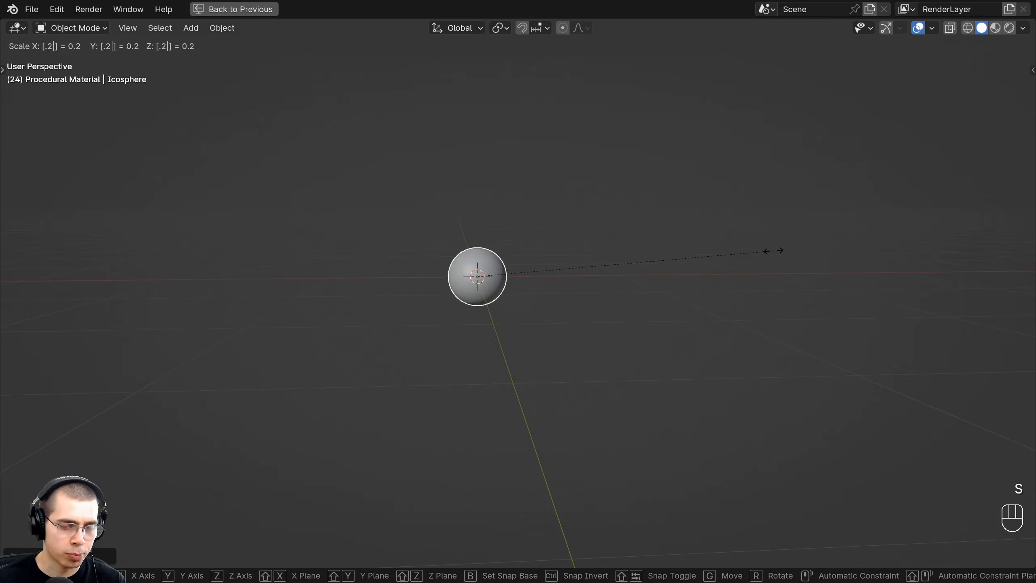
left_click(777, 257)
scroll(439, 195, "up", 5)
key("ctrl+a")
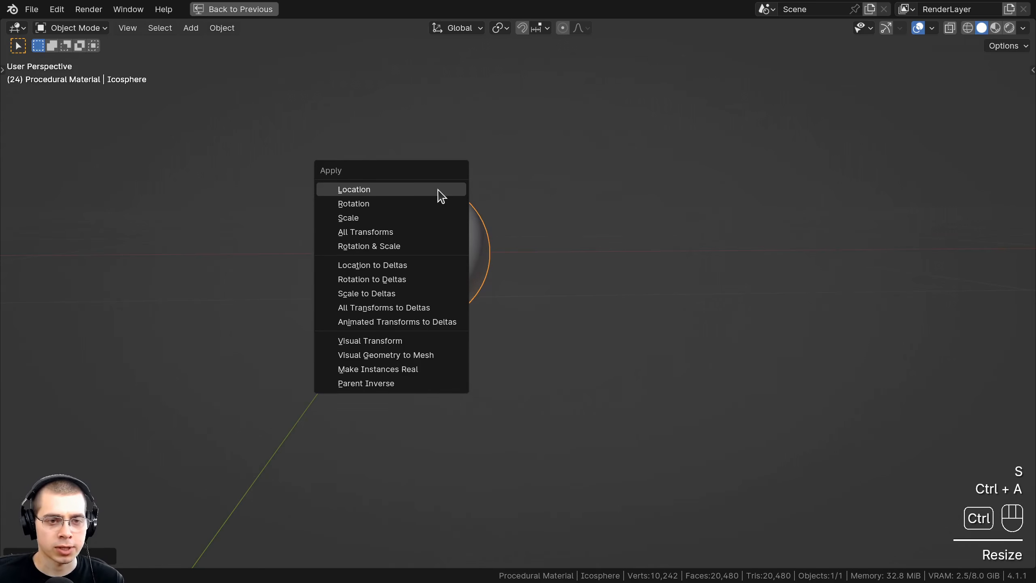
left_click(365, 218)
key("KP_Decimal")
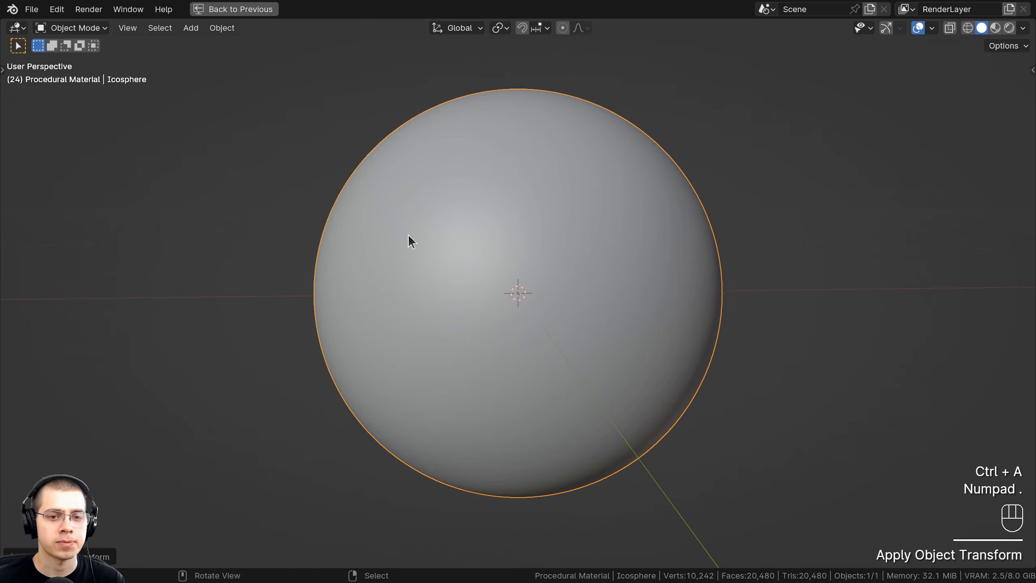
Step: Add a cylinder mesh at the world origin
scroll(428, 197, "down", 3)
key("shift+a")
mouse_move(430, 187)
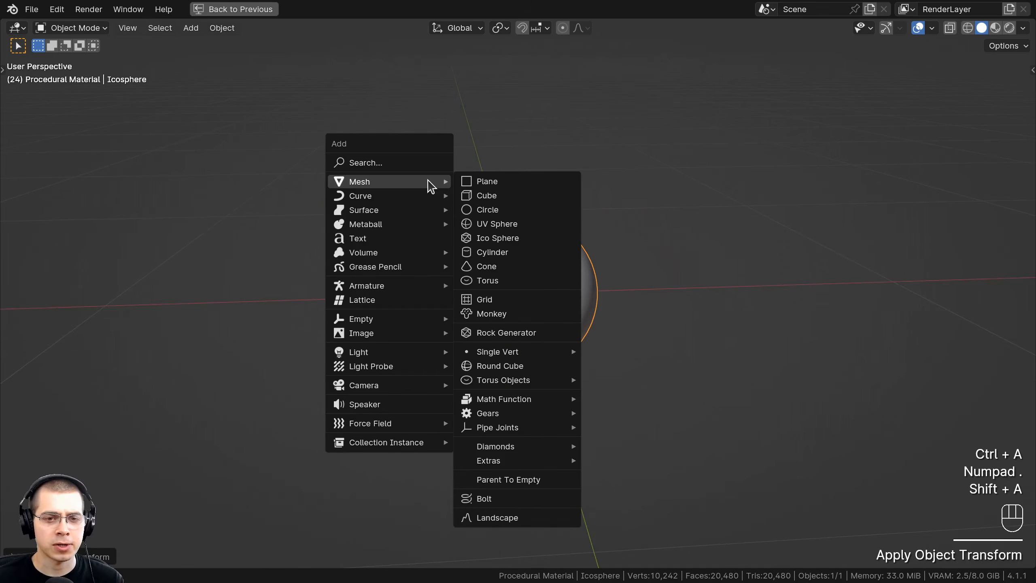
left_click(518, 259)
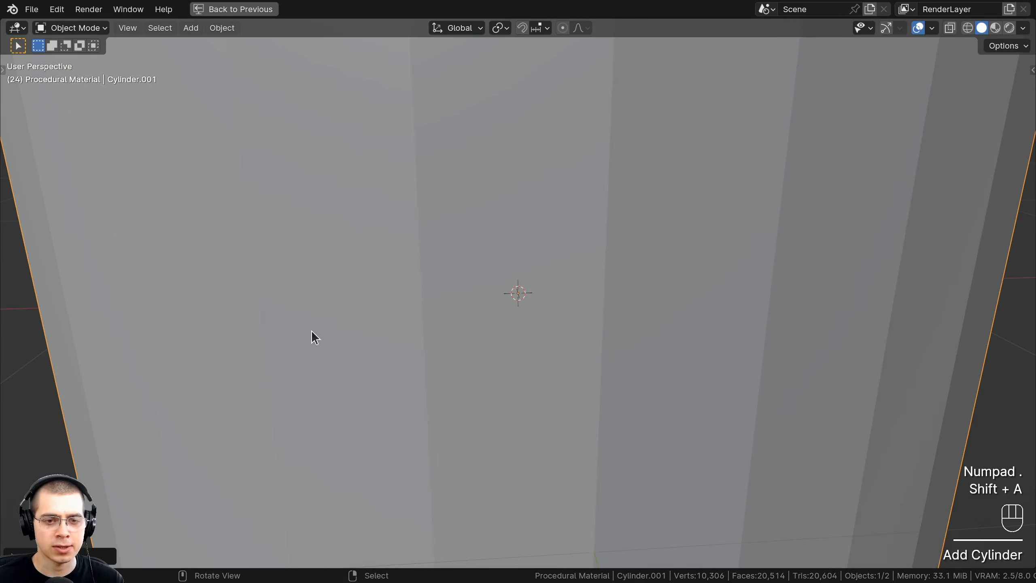
Step: Scale the cylinder down to slightly narrower than the sphere and move it along the X axis to sit beside the sphere
scroll(824, 174, "down", 4)
scroll(857, 212, "up", 1)
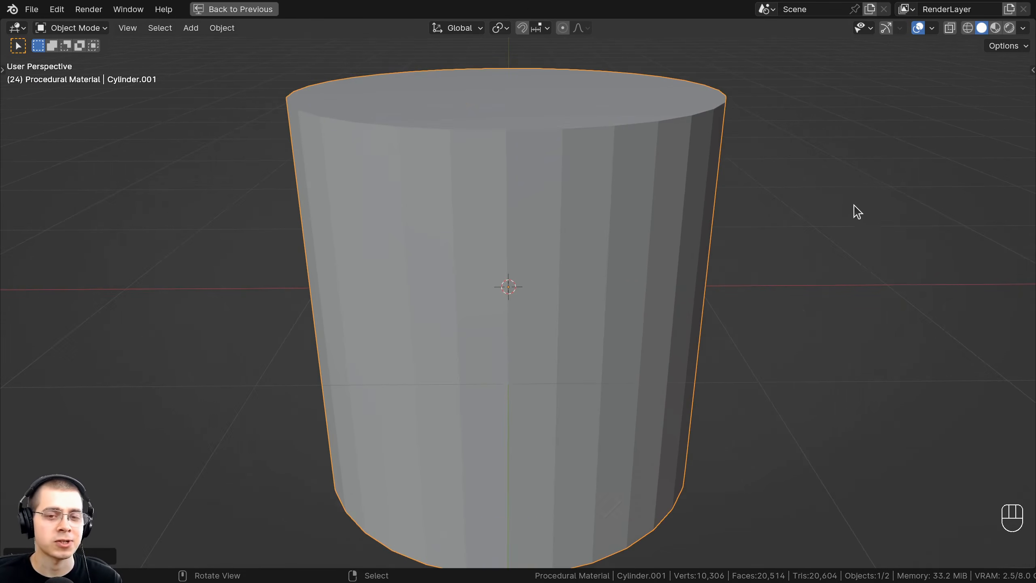
key("s")
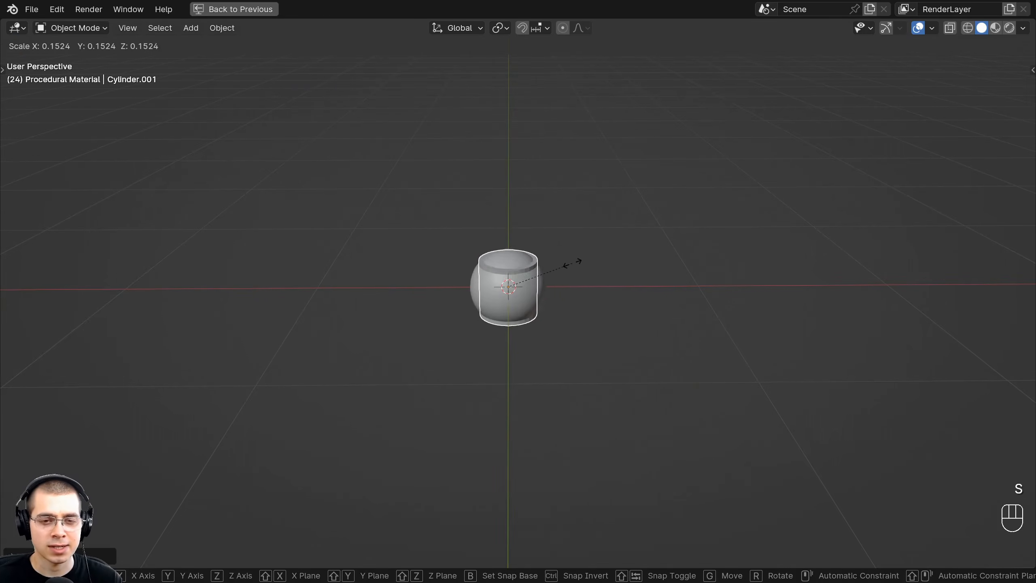
key("g")
key("x")
left_click(573, 220)
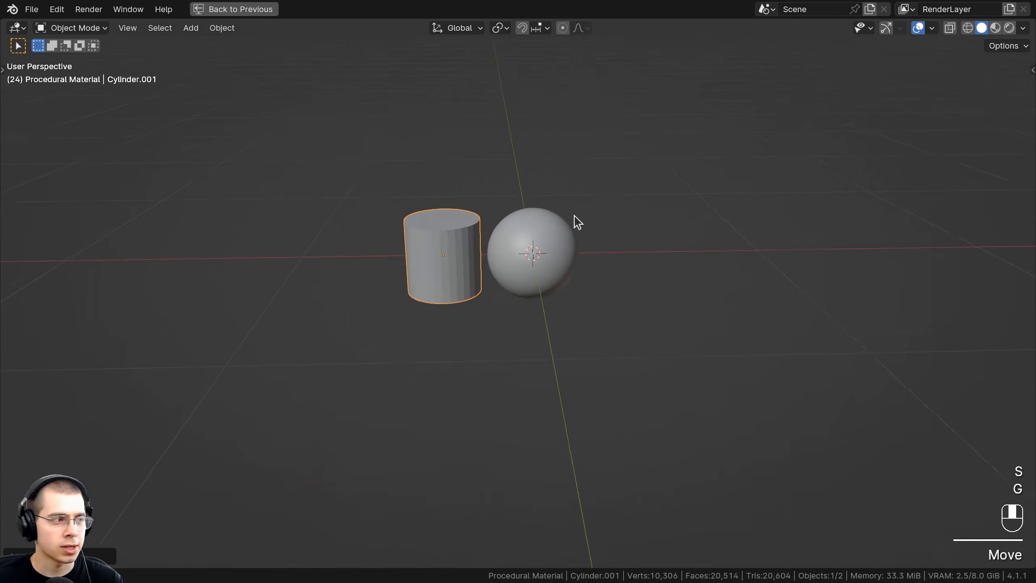
Step: Rotate the cylinder about 8° in the current view so it tilts toward the sphere
key("r")
key("g")
right_click(597, 230)
scroll(569, 238, "up", 1)
key("r")
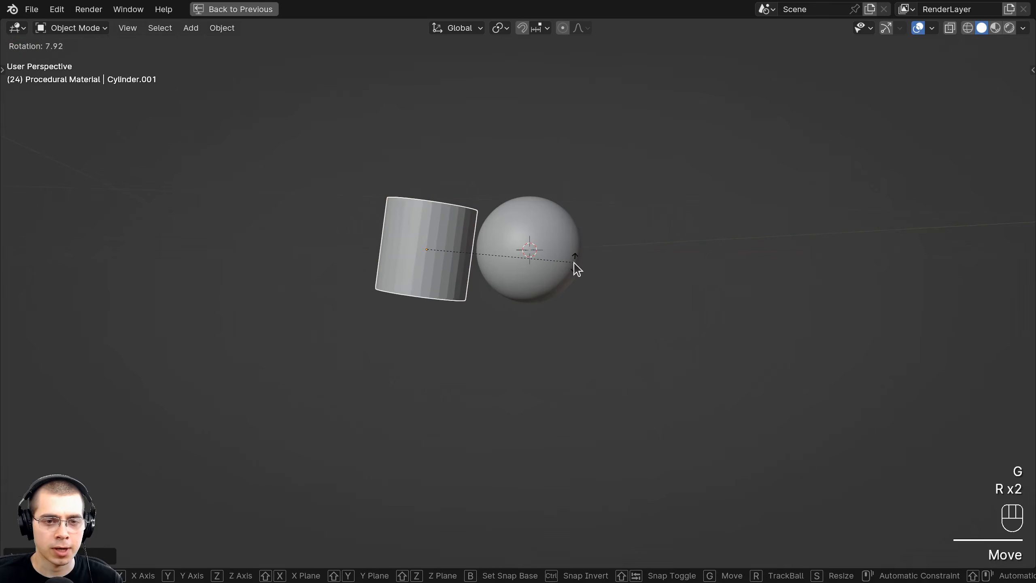
left_click(575, 265)
Step: Stretch the cylinder's mesh slightly along its local Z axis in Edit Mode
key("Tab")
middle_click_drag(499, 207, 491, 225)
key("s")
key("z")
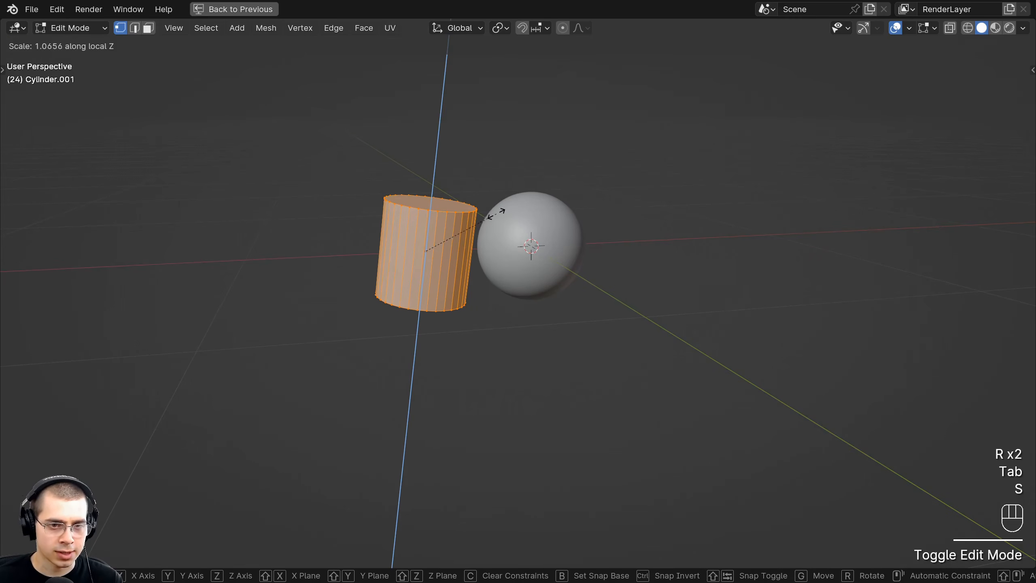
left_click(502, 206)
Step: Bevel the edge loop around the cylinder's upper rim with 6 segments and a width of about 0.05
middle_click_drag(491, 228, 495, 242, "shift")
middle_click_drag(495, 241, 561, 302, "shift")
scroll(561, 302, "up", 5)
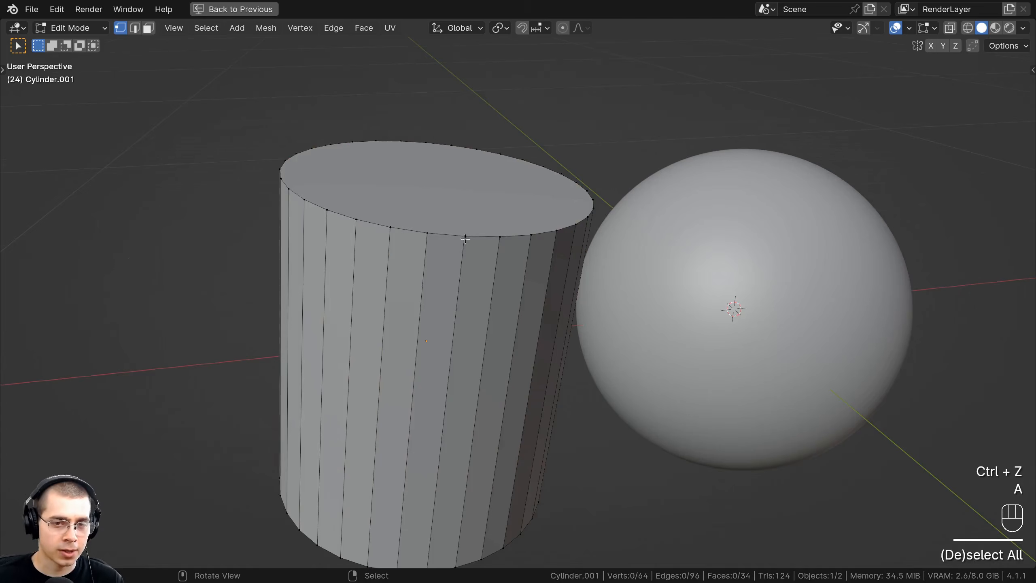
left_click(480, 237, "alt")
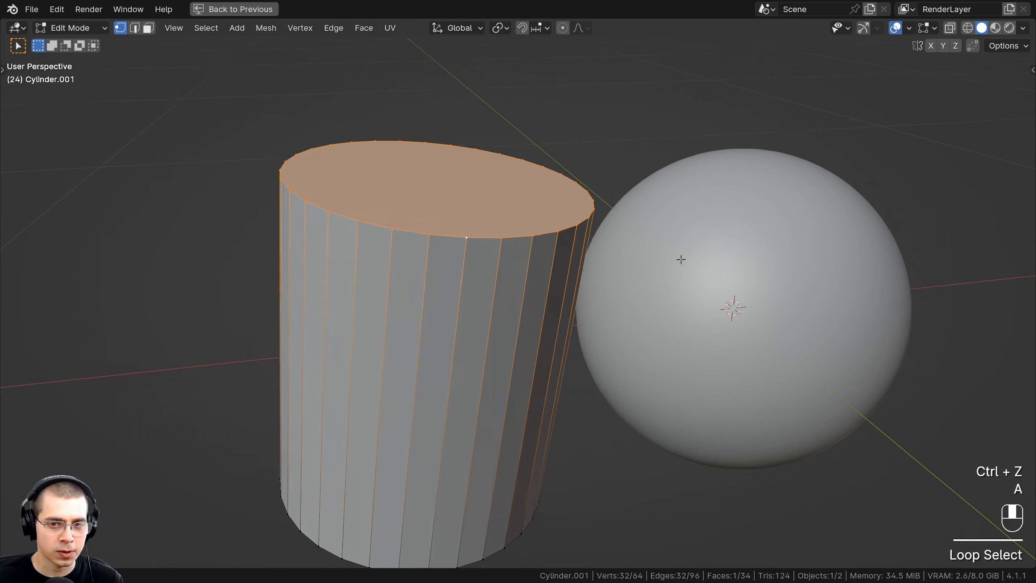
key("ctrl+b")
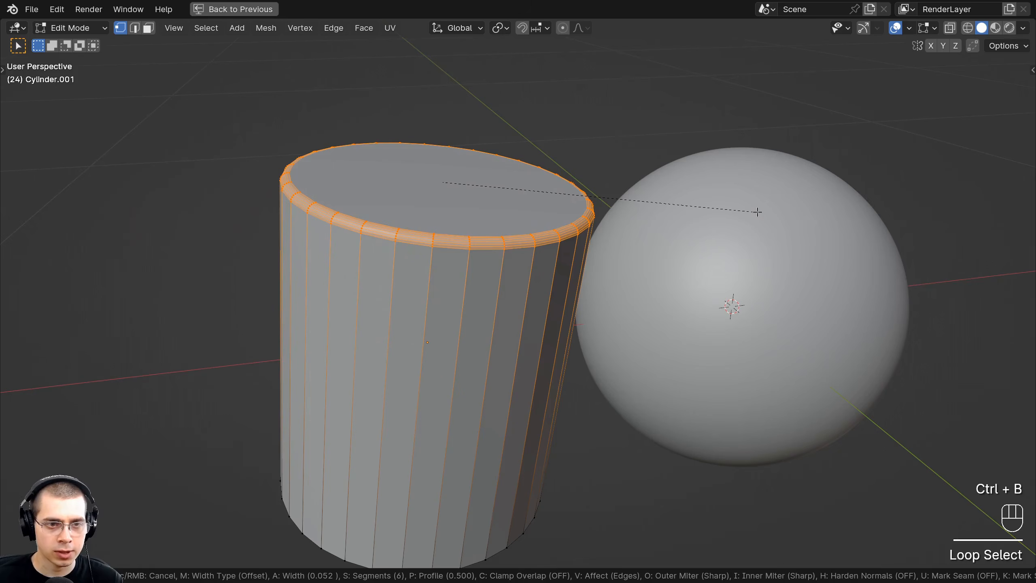
left_click(758, 212)
Step: Bevel the edge loop around the cylinder's lower rim narrowly, using the same rounded profile
scroll(386, 279, "down", 2)
middle_click_drag(432, 327, 428, 245)
scroll(415, 367, "up", 2)
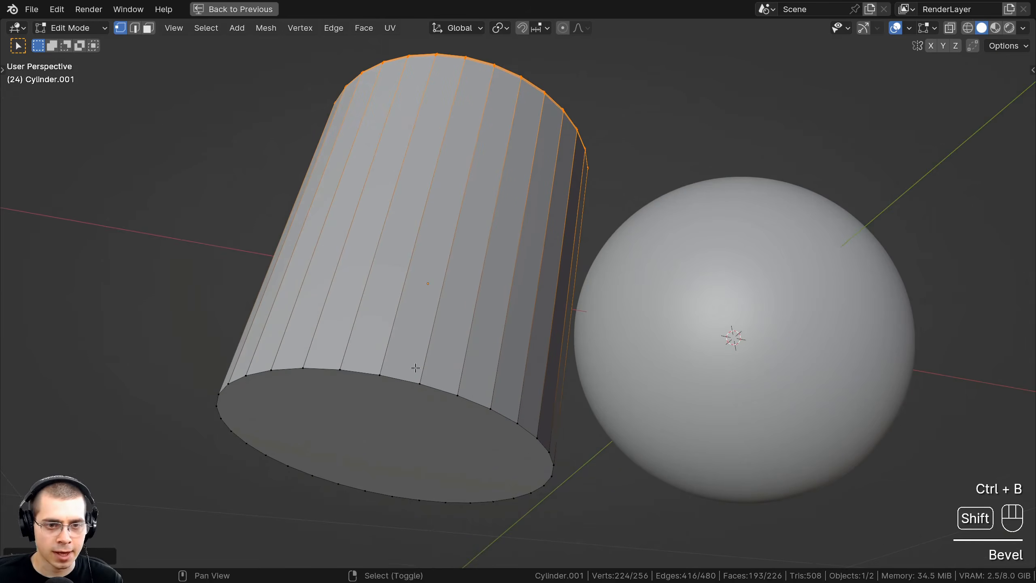
right_click(397, 378, "alt")
middle_click_drag(397, 378, 415, 337, "shift")
key("ctrl+b")
left_click(701, 224)
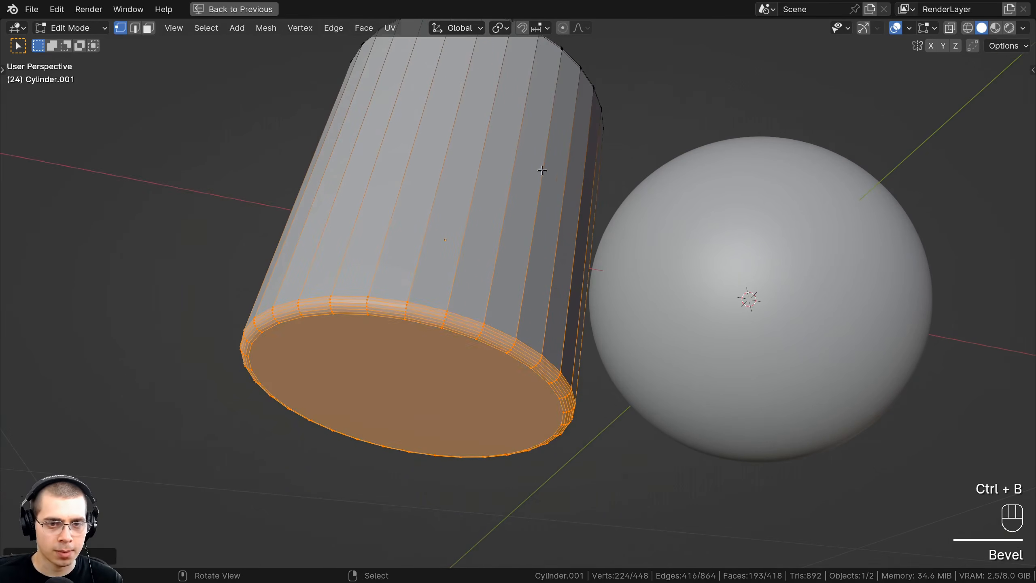
Step: Return to Object Mode, shade the cylinder smooth and give it a level-2 subdivision surface
key("Tab")
scroll(510, 163, "down", 2)
middle_click_drag(432, 123, 465, 265)
key("w")
left_click(396, 221)
middle_click_drag(465, 265, 445, 273, "shift")
scroll(429, 273, "up", 2)
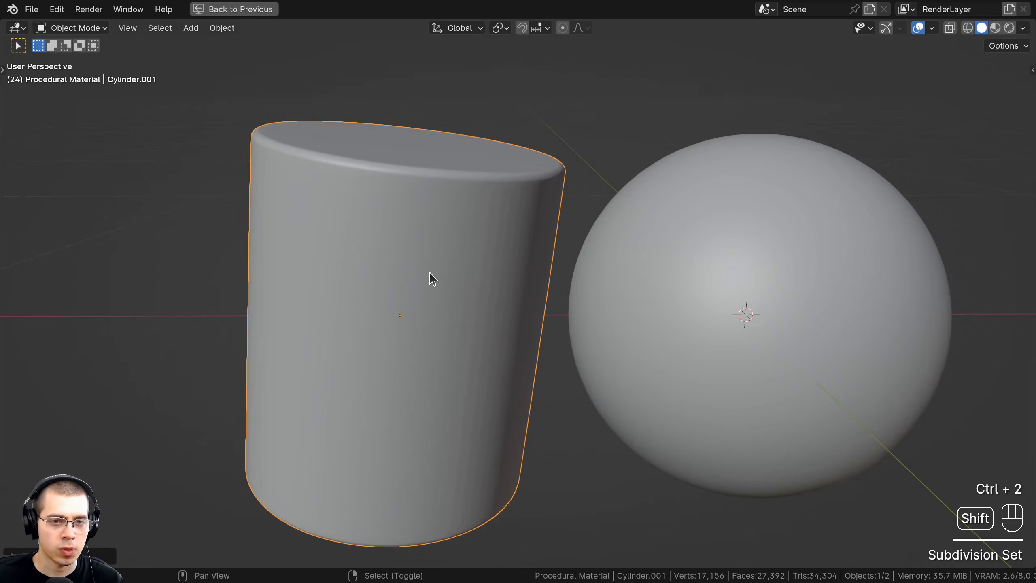
Step: Adjust the cylinder's size and position beside the sphere and apply its object transform
key("g")
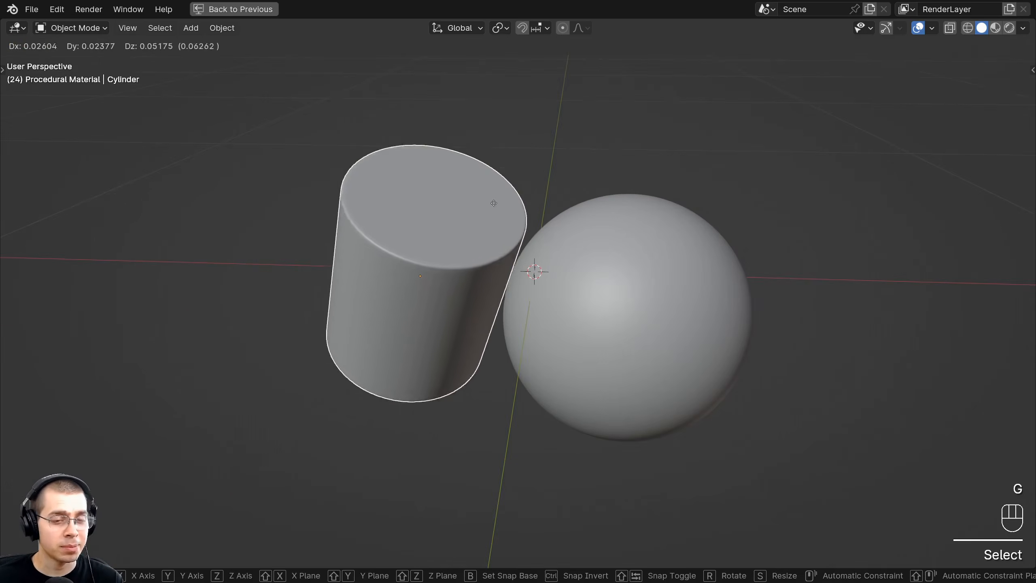
key("s")
left_click(628, 155)
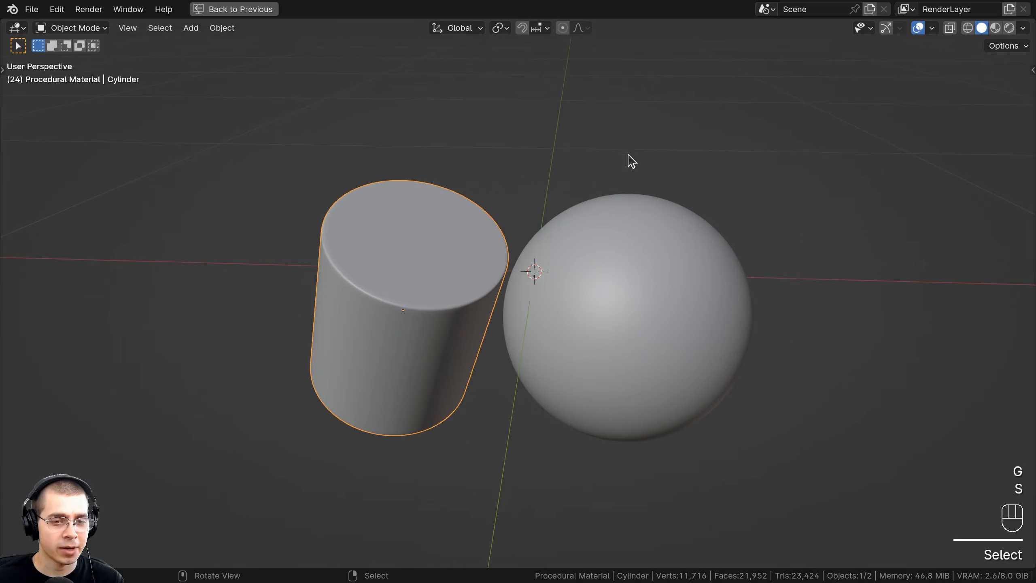
key("ctrl+a")
left_click(384, 174)
Step: Reveal all hidden objects in the scene, including the camera and the area lights
scroll(496, 286, "down", 4)
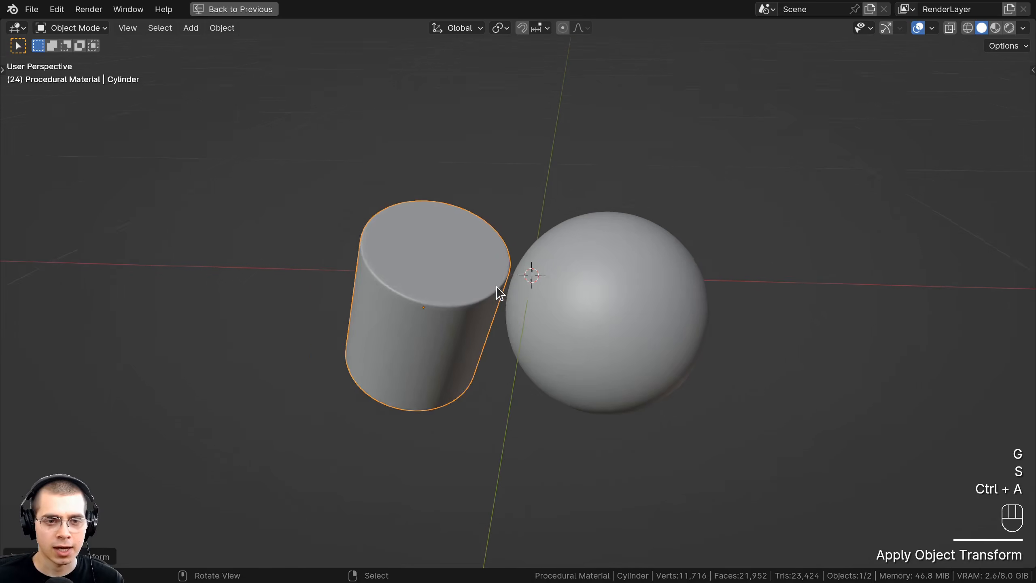
mouse_move(496, 286)
middle_mouse_down()
mouse_move(487, 238)
mouse_move(536, 224)
mouse_move(499, 269)
middle_mouse_up()
mouse_move(500, 268)
middle_mouse_down("shift")
mouse_move(488, 267)
mouse_move(501, 275)
middle_mouse_up("shift")
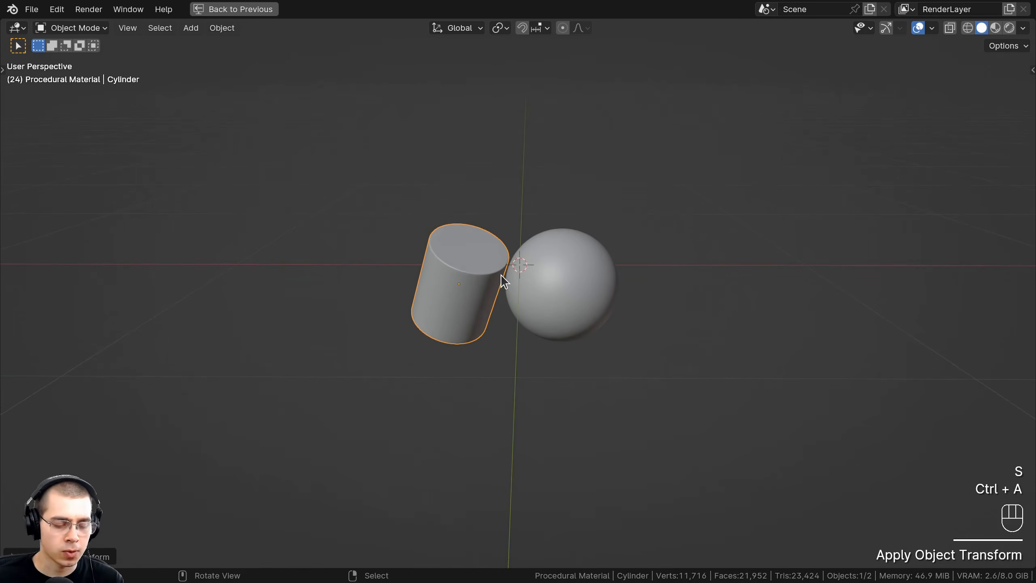
scroll(501, 261, "up", 2)
key("alt+h")
scroll(499, 225, "down", 8)
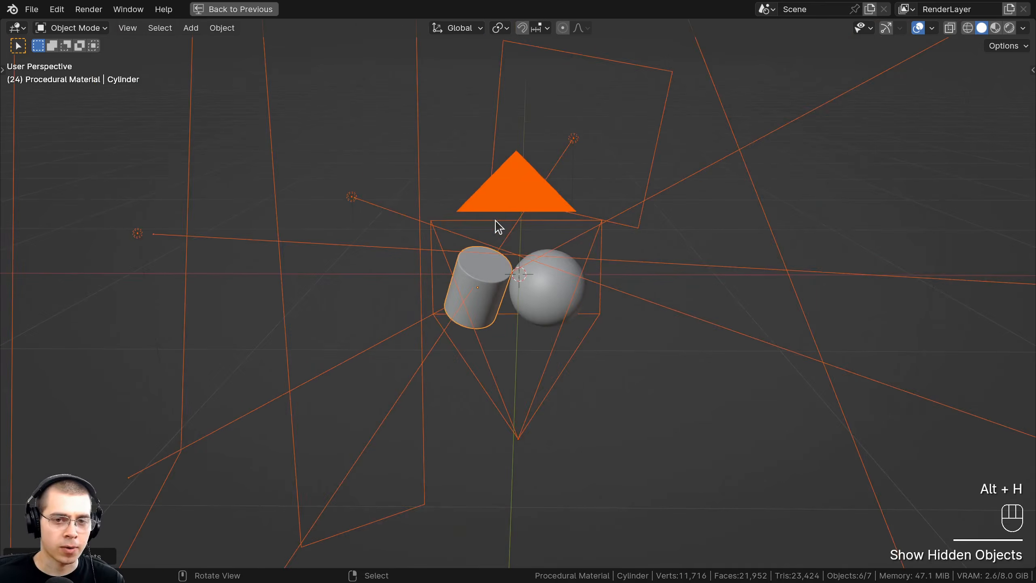
Step: Clear the selection and pick both area lights on the cylinder's side to examine their placement
key("a")
left_click(435, 274)
left_click(384, 317, "shift")
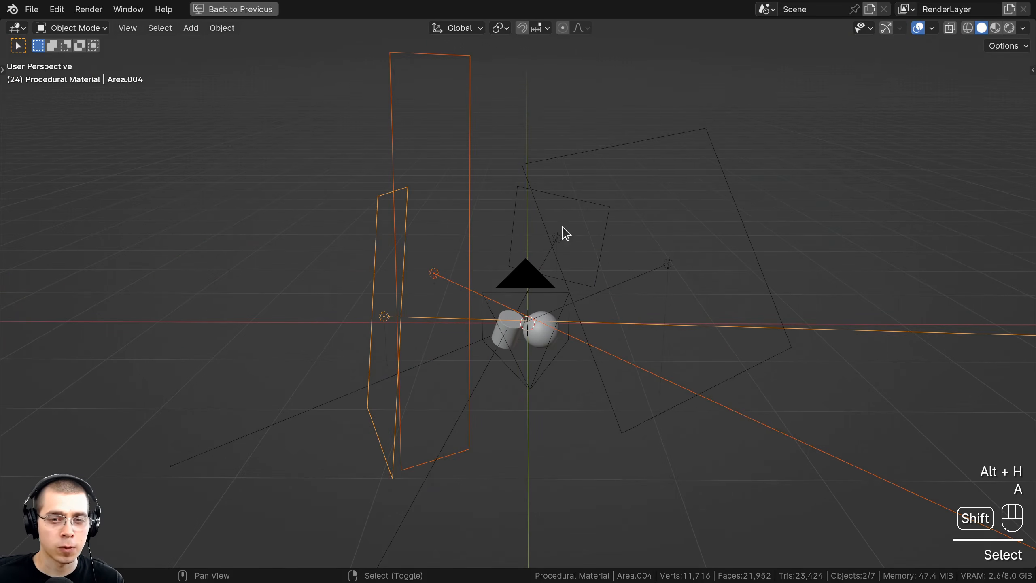
mouse_move(675, 276)
middle_mouse_down()
mouse_move(736, 300)
mouse_move(715, 365)
middle_mouse_up()
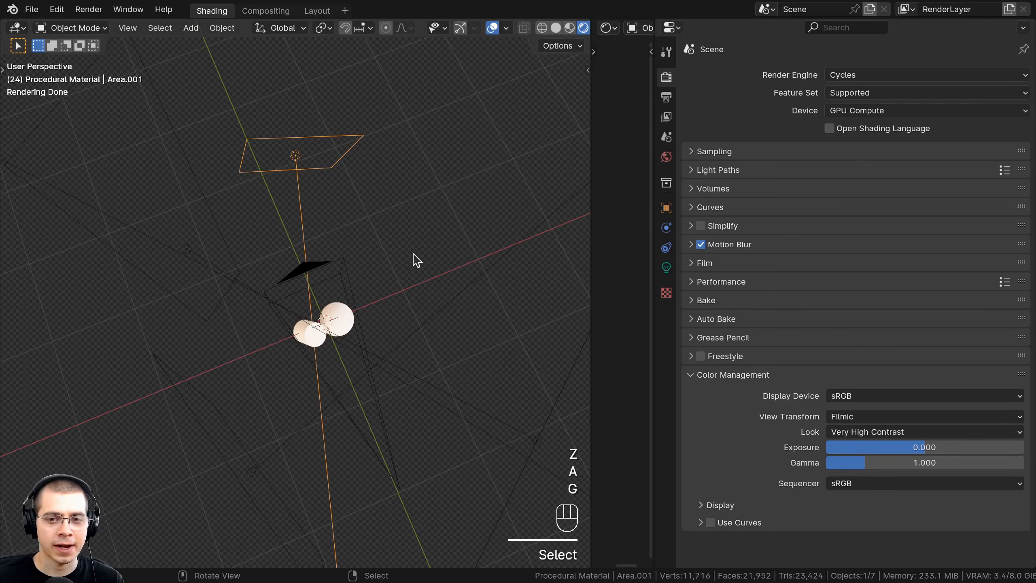
Step: Examine the color, power, shape and size of the Area.001 light and its position above the objects
scroll(415, 260, "down", 2)
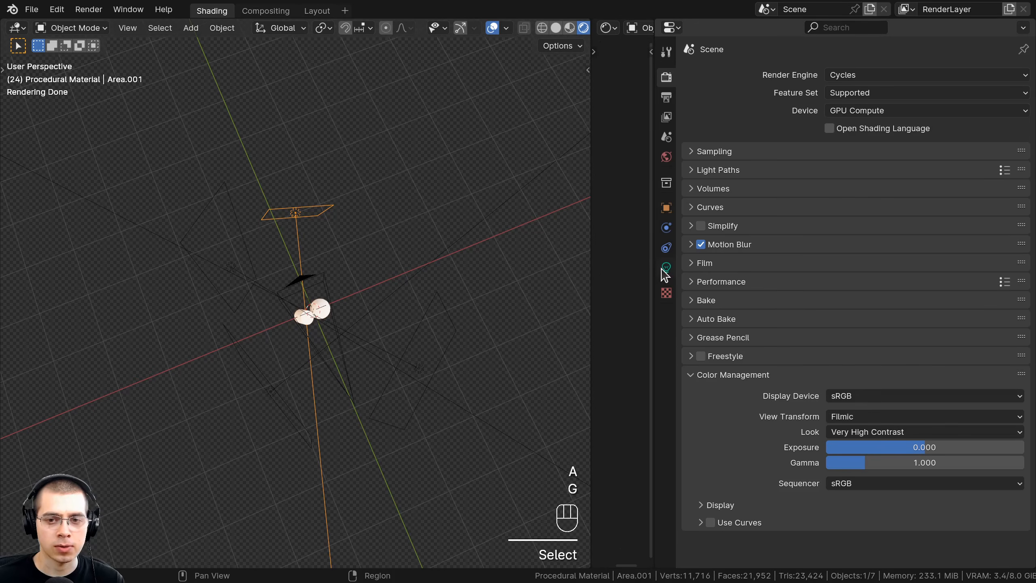
left_click(666, 268)
middle_click_drag(374, 264, 350, 163)
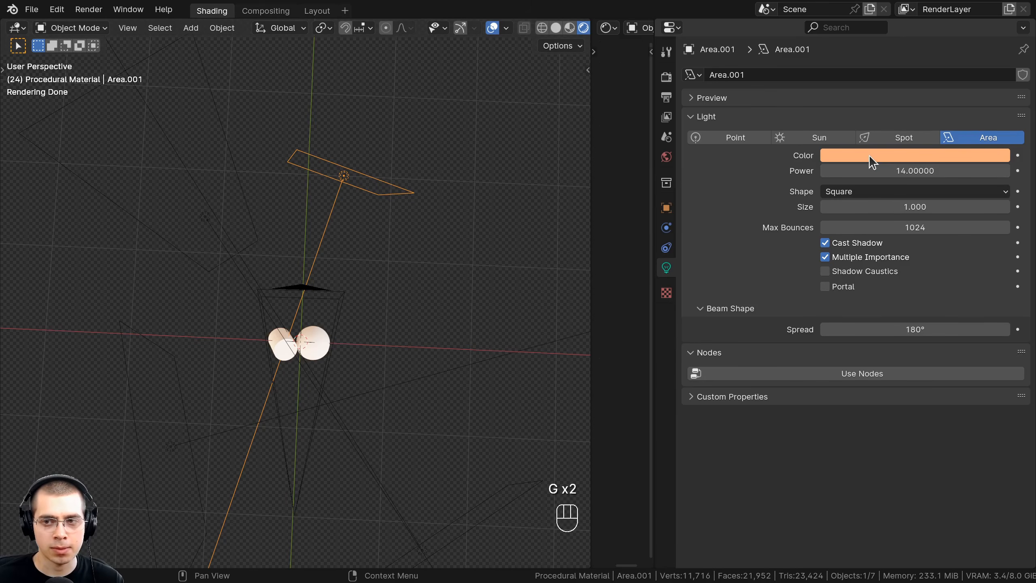
middle_click_drag(368, 308, 374, 264, "shift")
scroll(375, 263, "up", 4)
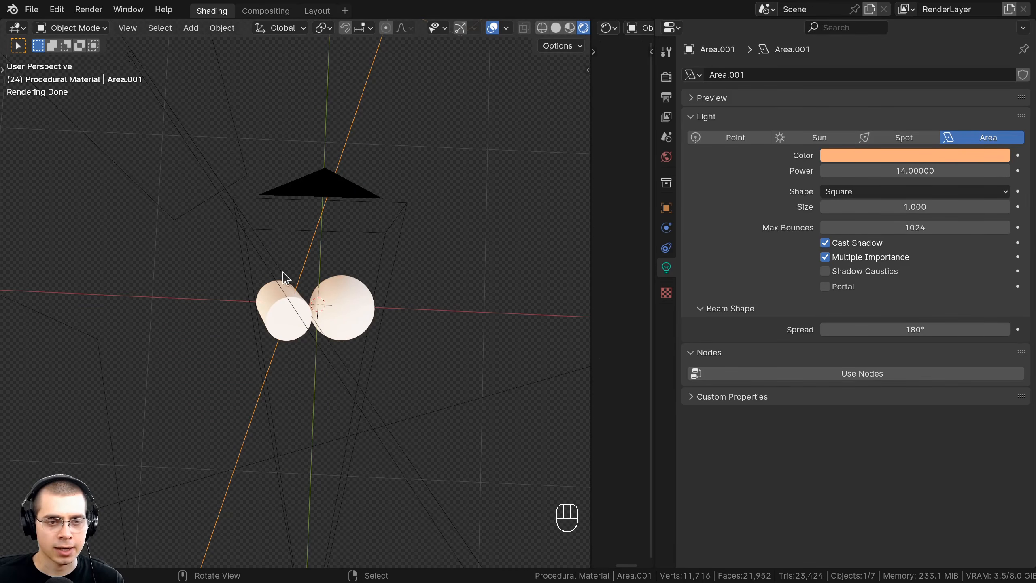
scroll(286, 278, "down", 5)
middle_click_drag(289, 290, 379, 192)
Step: Select the tall rectangular light Area.002 and examine its color, power and dimensions
left_click(260, 207)
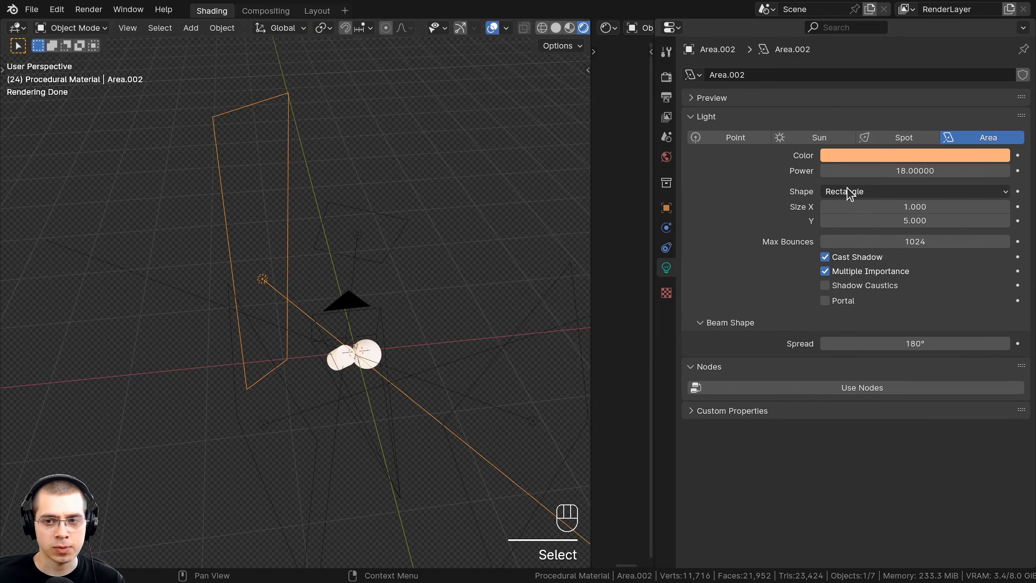
right_click(877, 223)
middle_click_drag(269, 133, 256, 106)
middle_click_drag(379, 408, 396, 312)
Step: Select the Area.003 light on the sphere's side and examine its color, power and shape
right_click(231, 331)
right_click(405, 307, "shift")
right_click(409, 307)
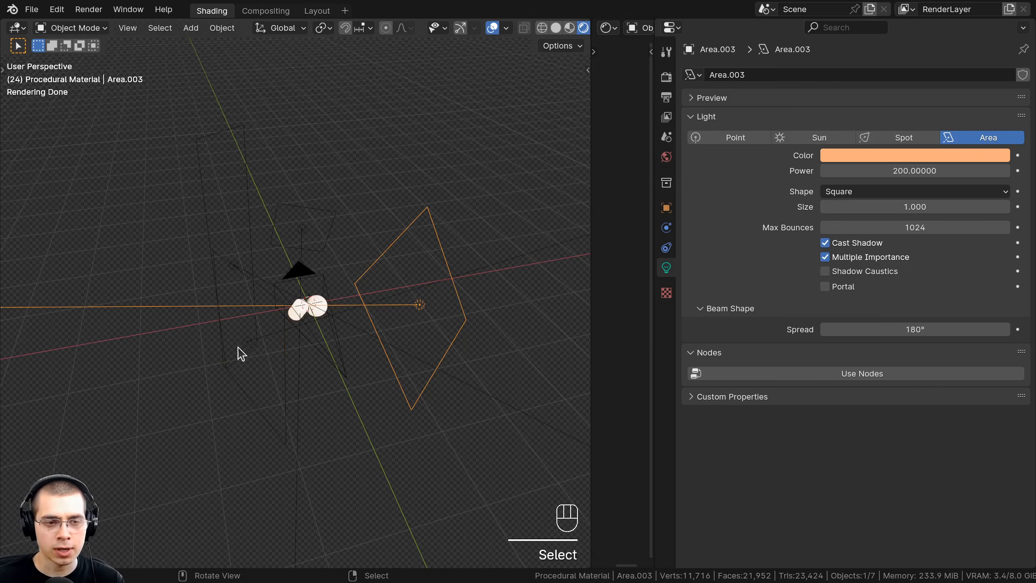
Step: Select the Area.004 light on the cylinder's side and examine its position, color and power
right_click(245, 346)
key("g")
right_click(247, 285)
middle_click_drag(237, 360, 214, 344)
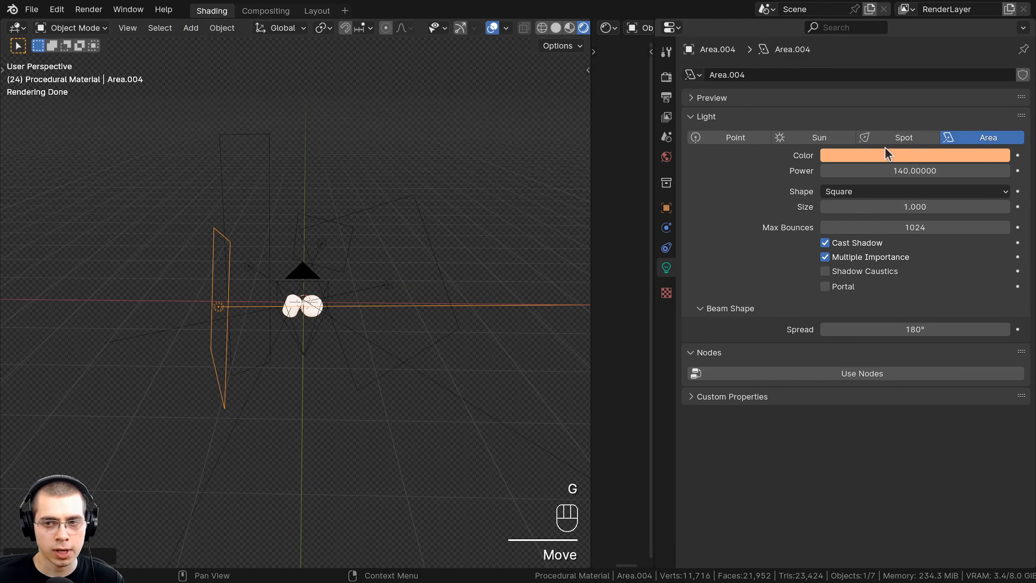
middle_click_drag(409, 297, 408, 283, "shift")
key("g")
middle_click_drag(409, 283, 438, 258)
Step: Reselect the Area.003 light on the sphere's side and try to move it
left_click(389, 233)
right_click(398, 242)
key("g")
right_click(410, 196)
middle_click_drag(410, 195, 496, 199)
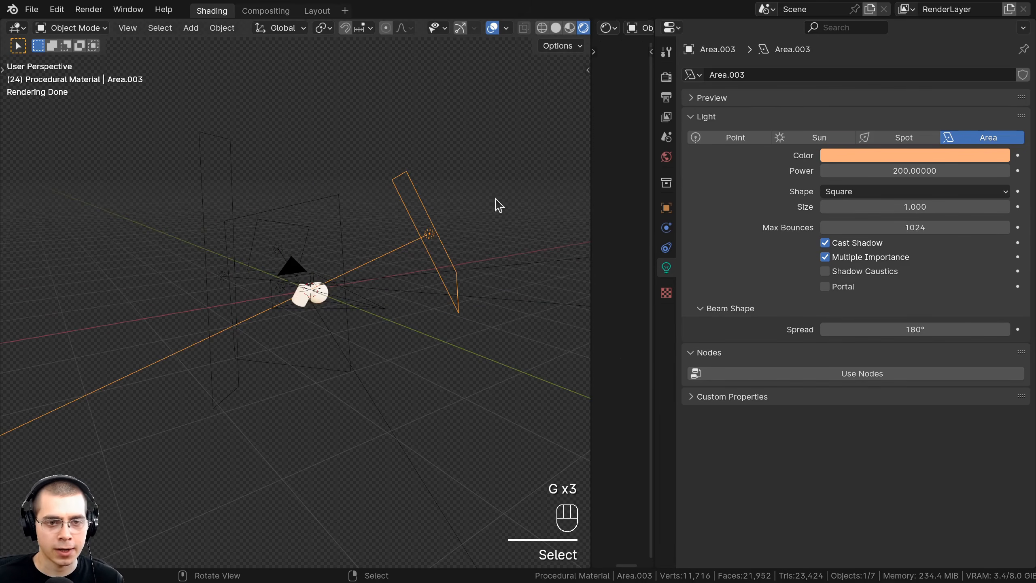
Step: Try to scale the Area.003 light on the sphere's side
middle_click_drag(324, 291, 347, 283)
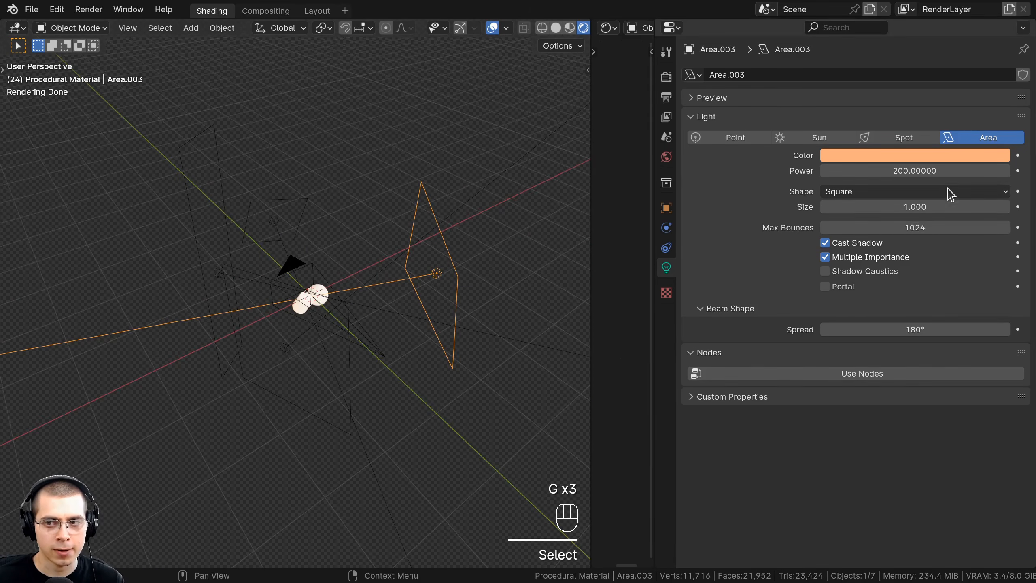
middle_click_drag(449, 302, 406, 282)
key("s")
left_click(403, 250)
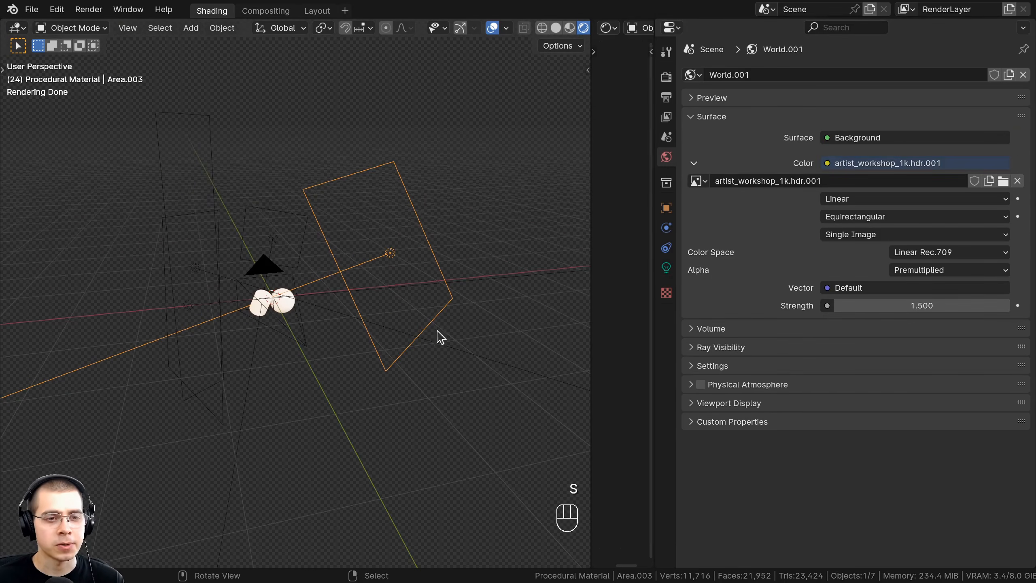
Step: Examine the world background settings and the resolution in the environment image's name
middle_click_drag(336, 223, 424, 230)
scroll(426, 228, "up", 5)
middle_click_drag(462, 190, 506, 165, "shift")
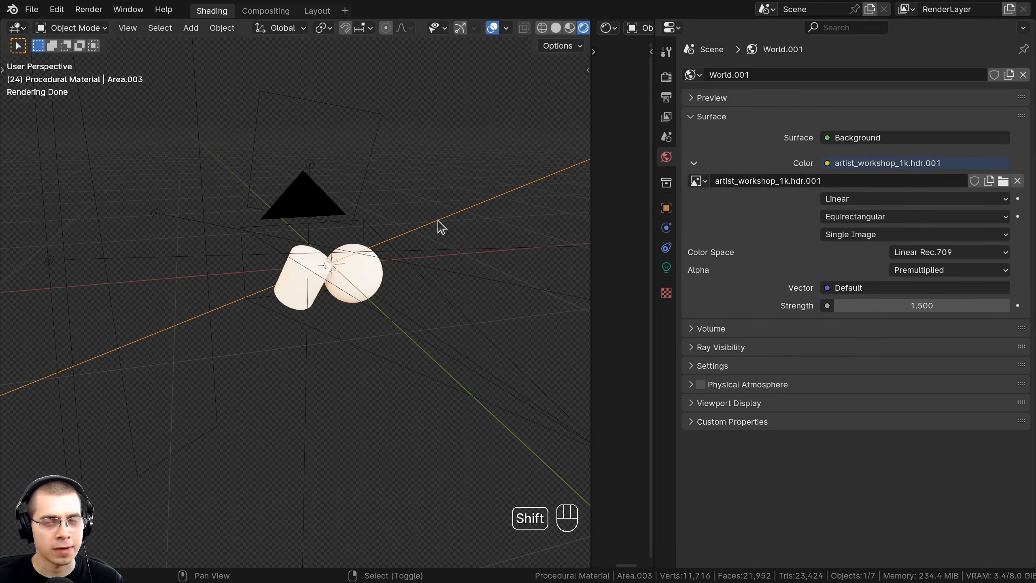
middle_click_drag(439, 224, 414, 241, "shift")
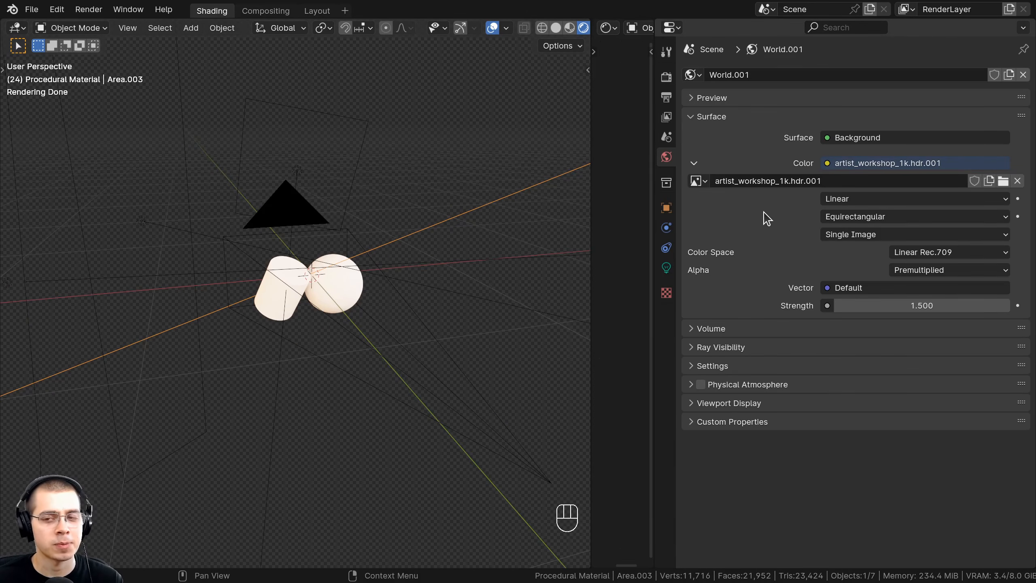
left_click(777, 182)
left_click(779, 180)
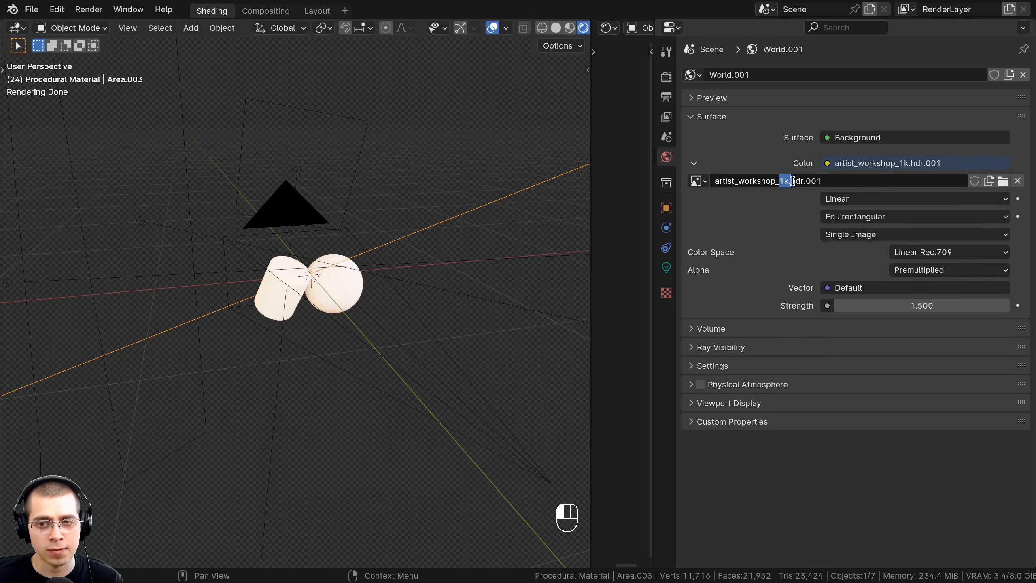
left_click(796, 225)
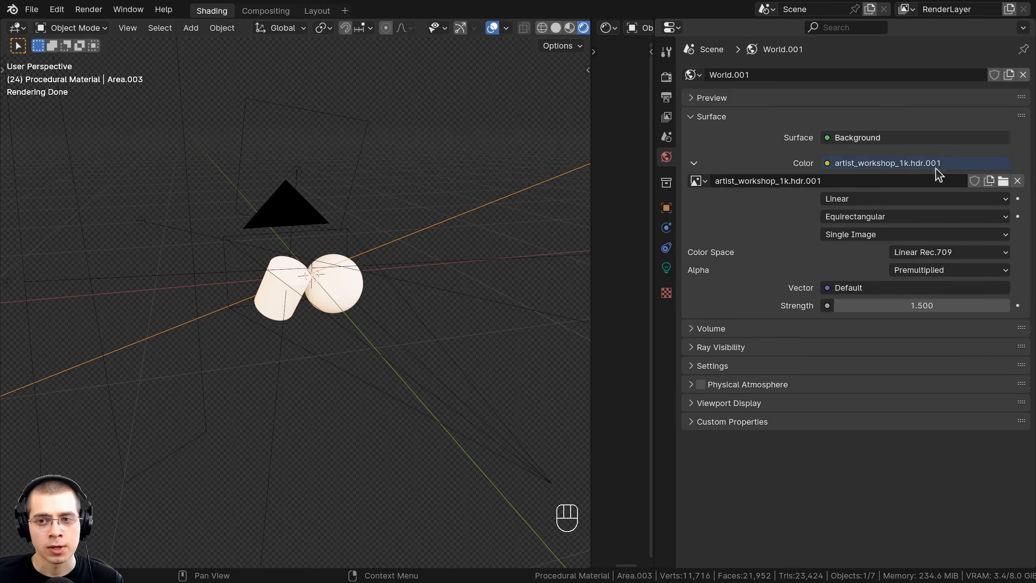
Step: Set the world color to an Environment Texture and the background strength to 1.5
left_click(830, 165)
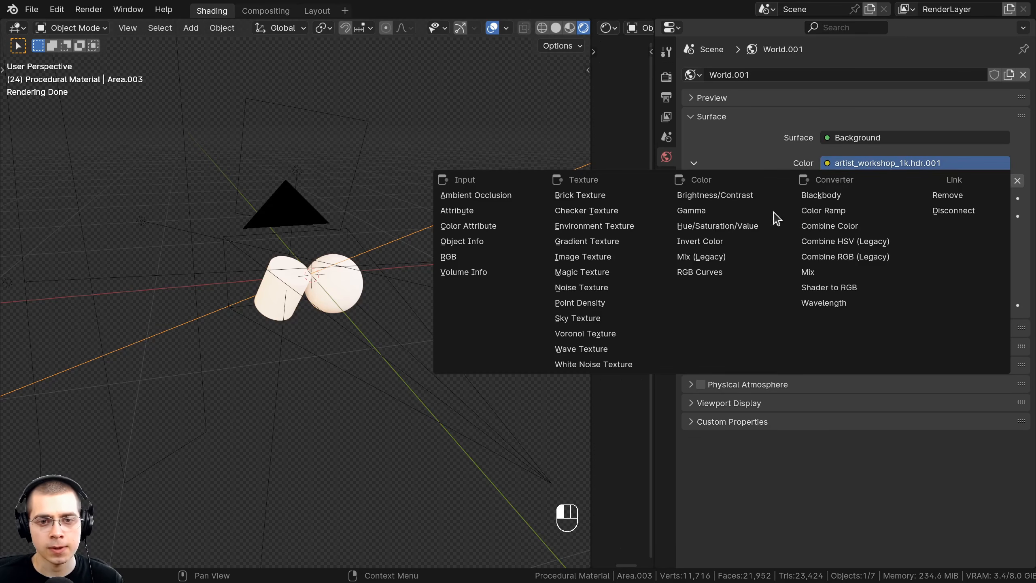
left_click(626, 226)
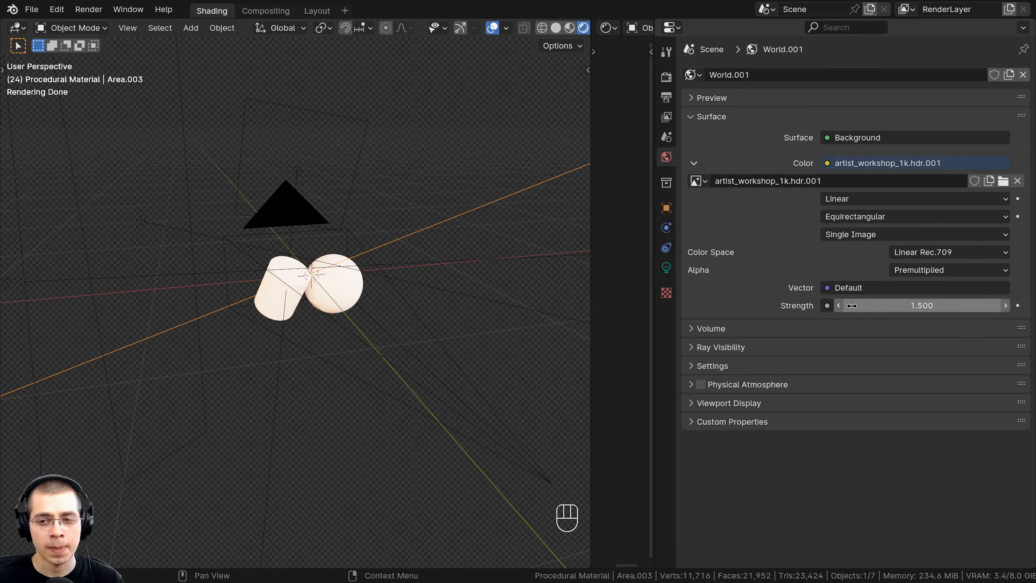
left_click(894, 310)
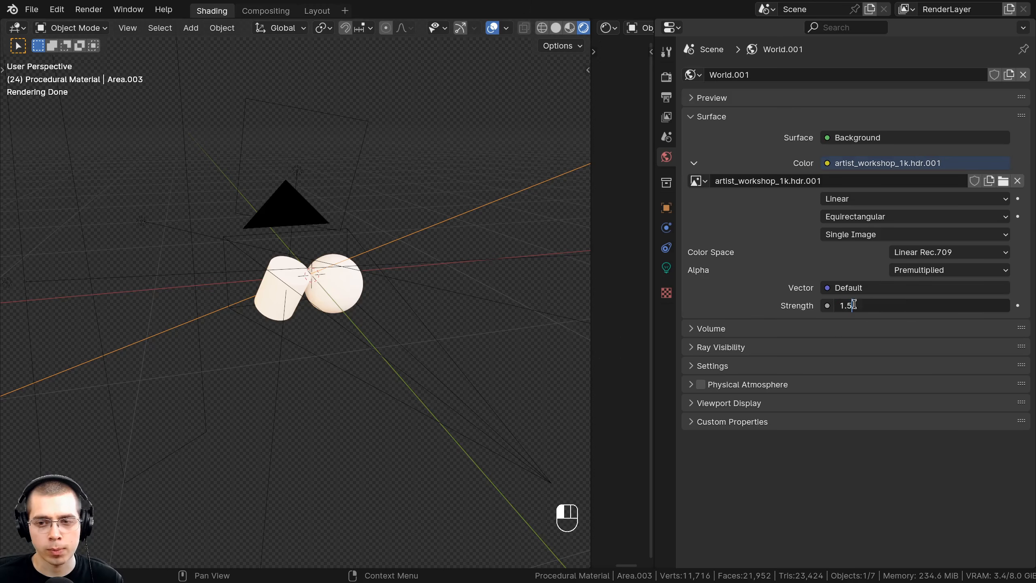
key("Return")
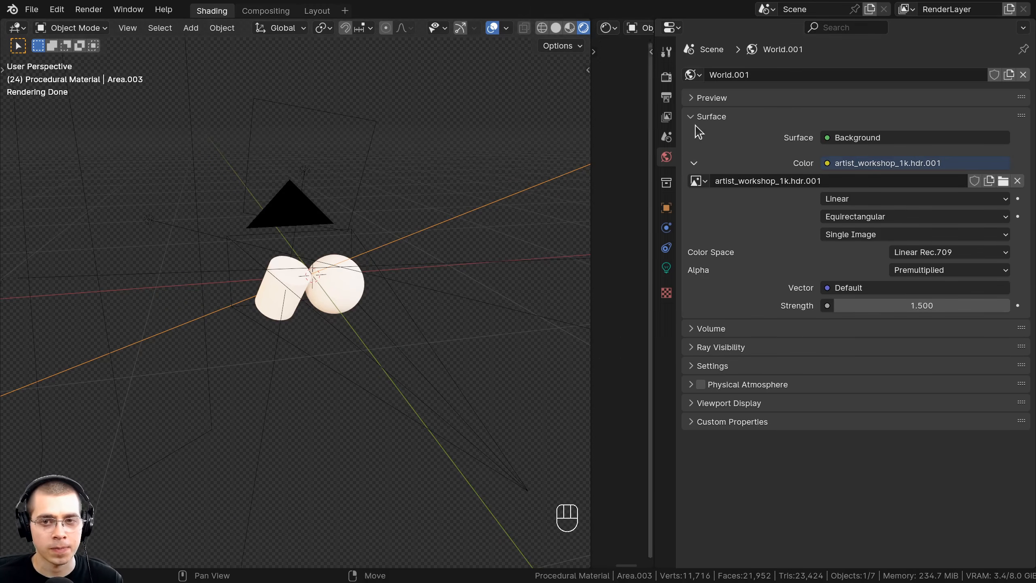
Step: Set the scene's render engine to Cycles
left_click(669, 80)
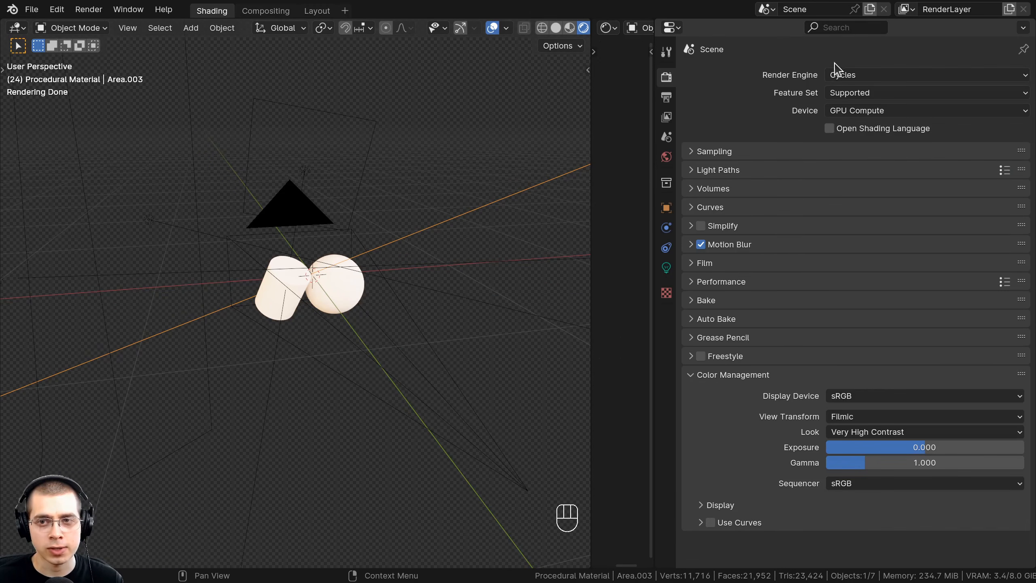
left_click(839, 76)
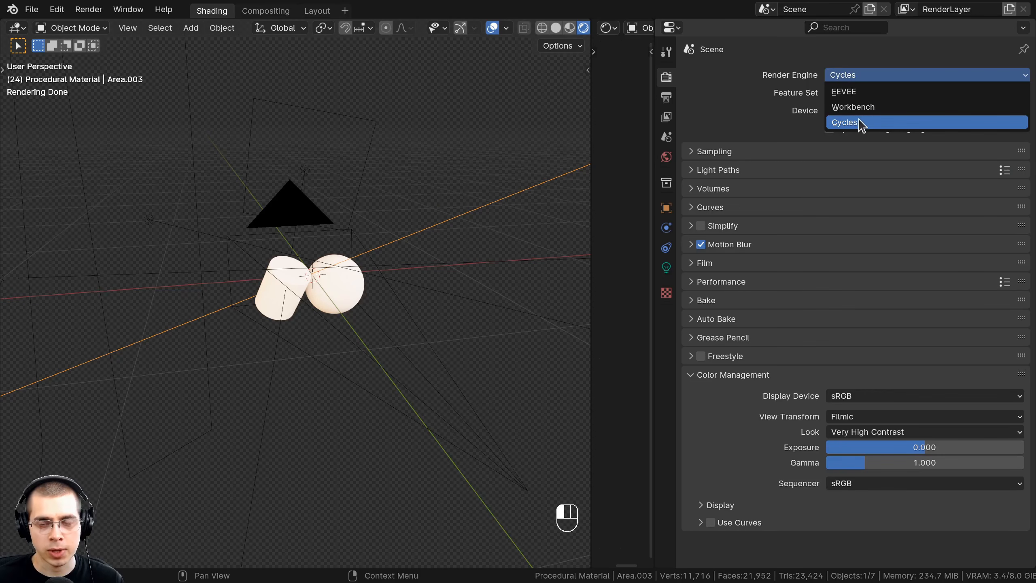
left_click(859, 123)
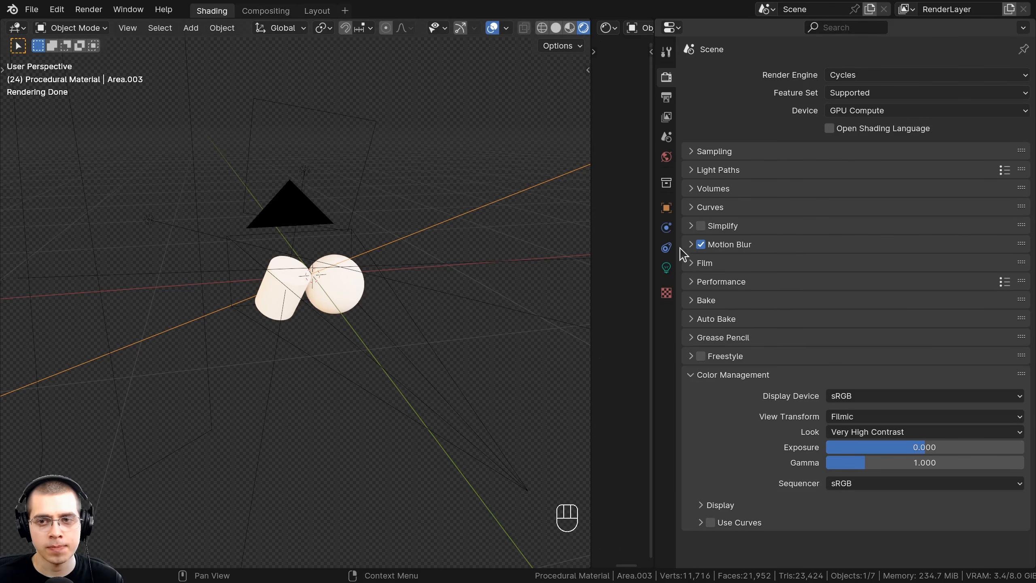
Step: Toggle the film's Transparent option off and on to compare the background, leaving it enabled
left_click(705, 264)
left_click(710, 365)
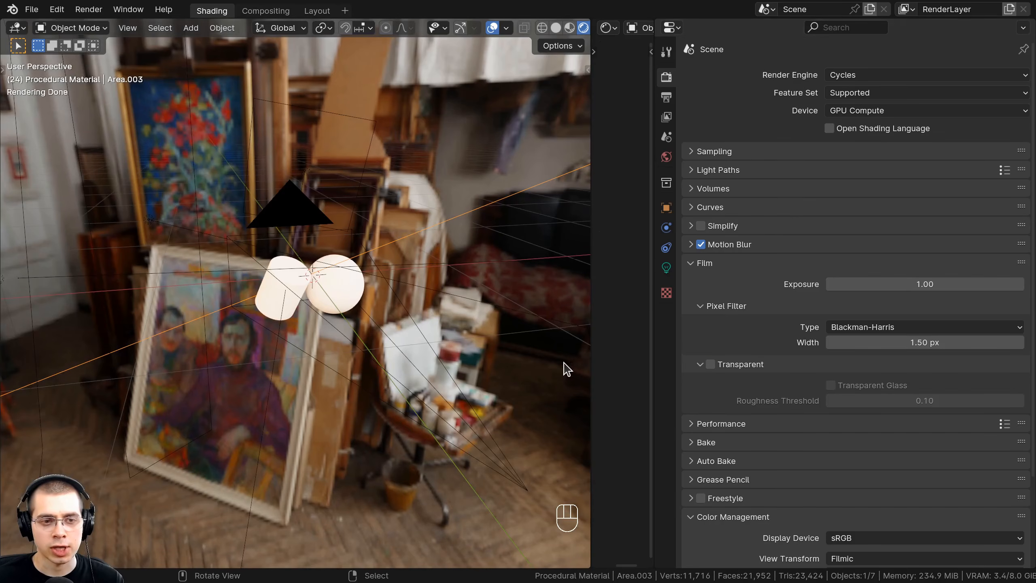
left_click(711, 363)
left_click(711, 364)
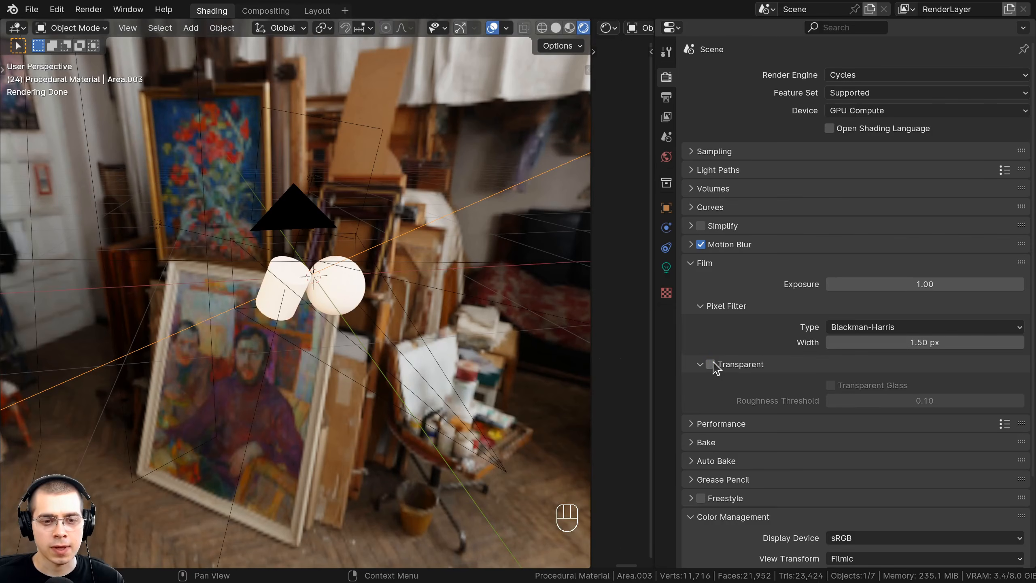
left_click(711, 364)
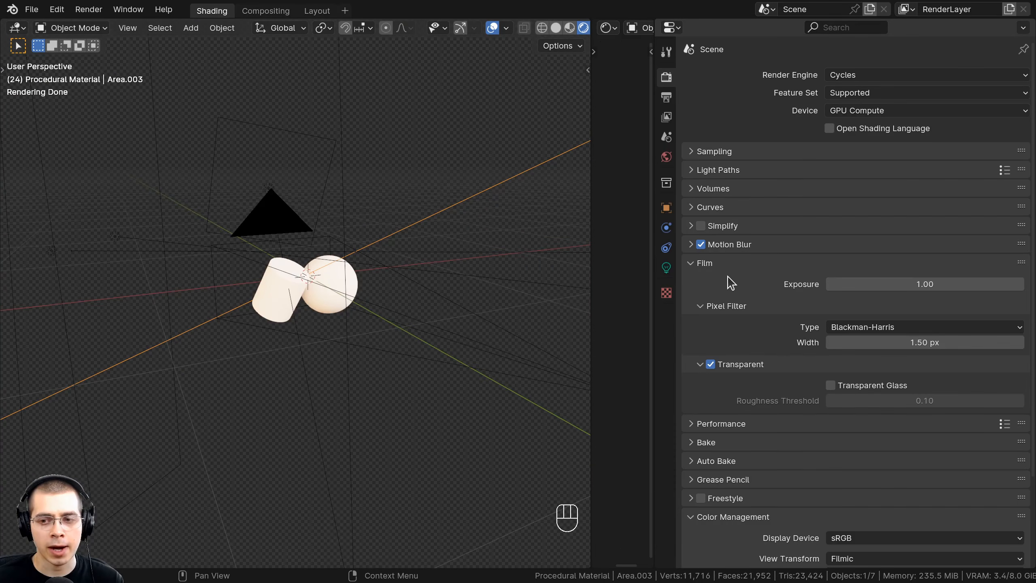
middle_click_drag(388, 247, 401, 283, "shift")
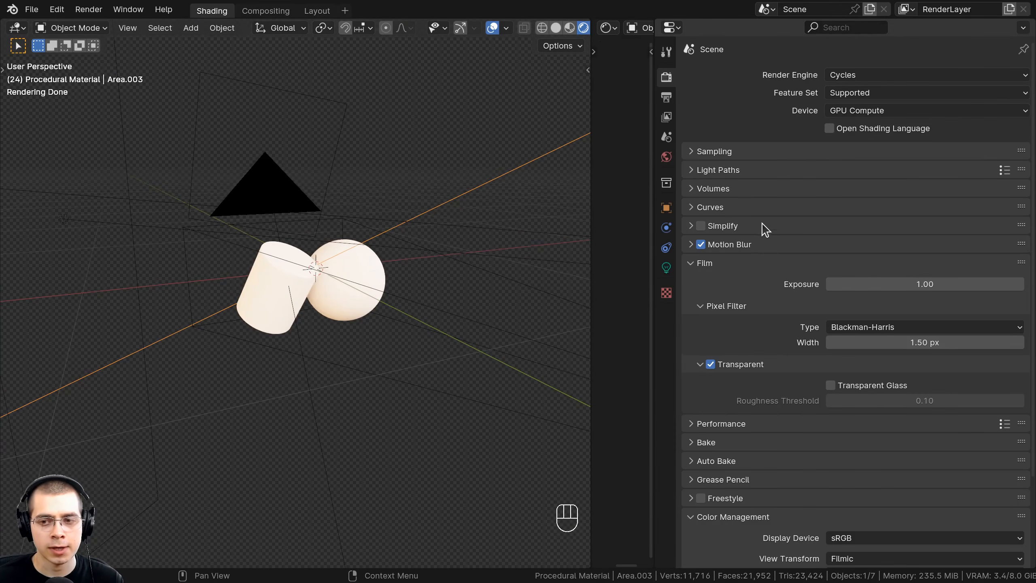
Step: Examine the view transform and look options in the scene's color management settings
scroll(763, 216, "down", 5)
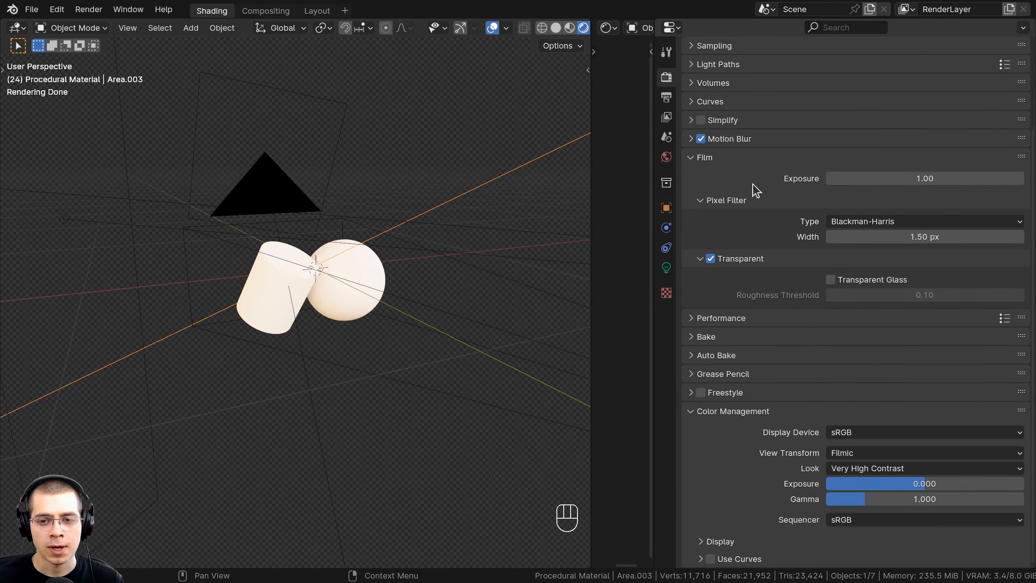
left_click(840, 454)
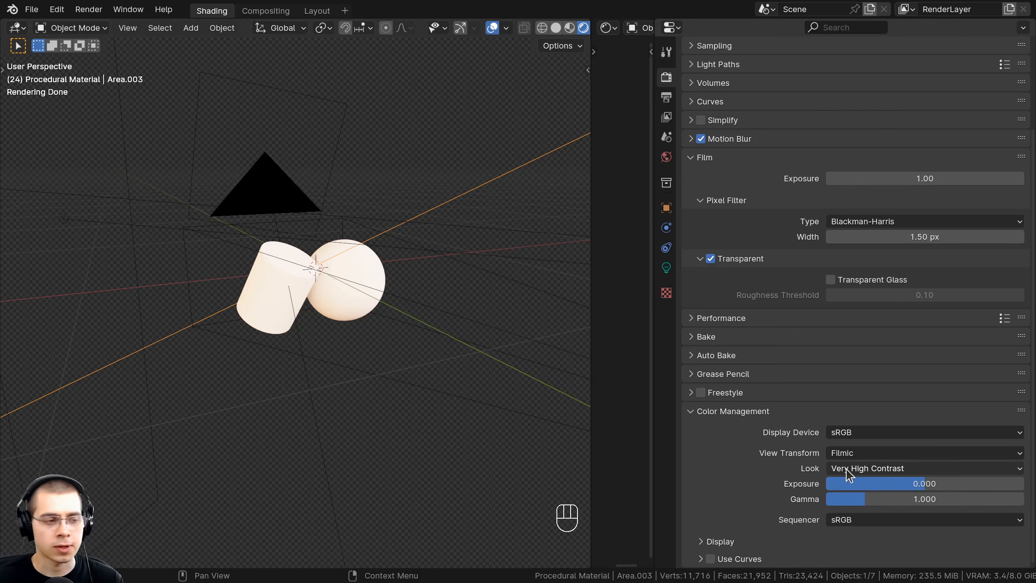
left_click(845, 468)
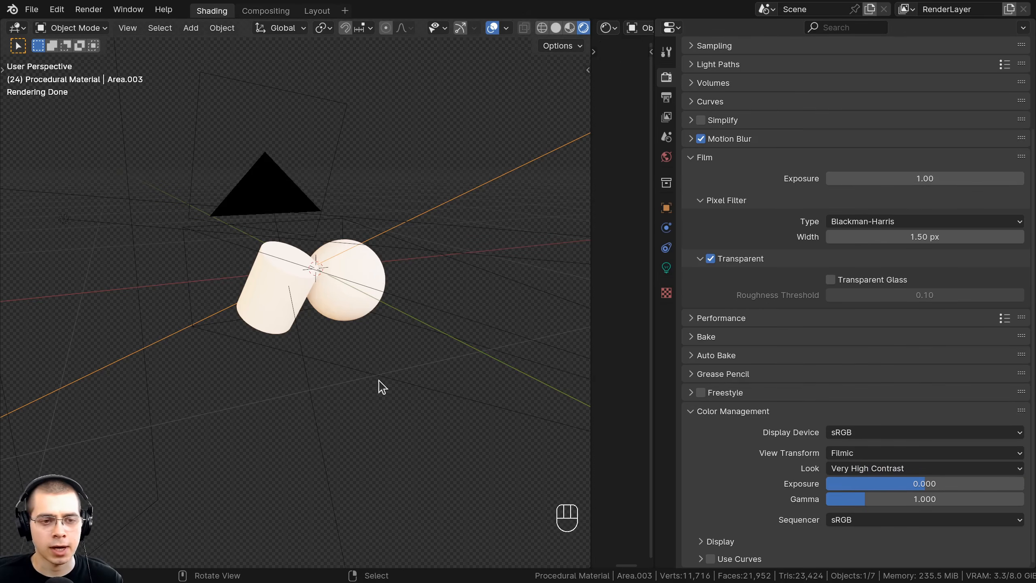
Step: Select the camera above the preview objects and view the scene through it
middle_click_drag(377, 386, 331, 330)
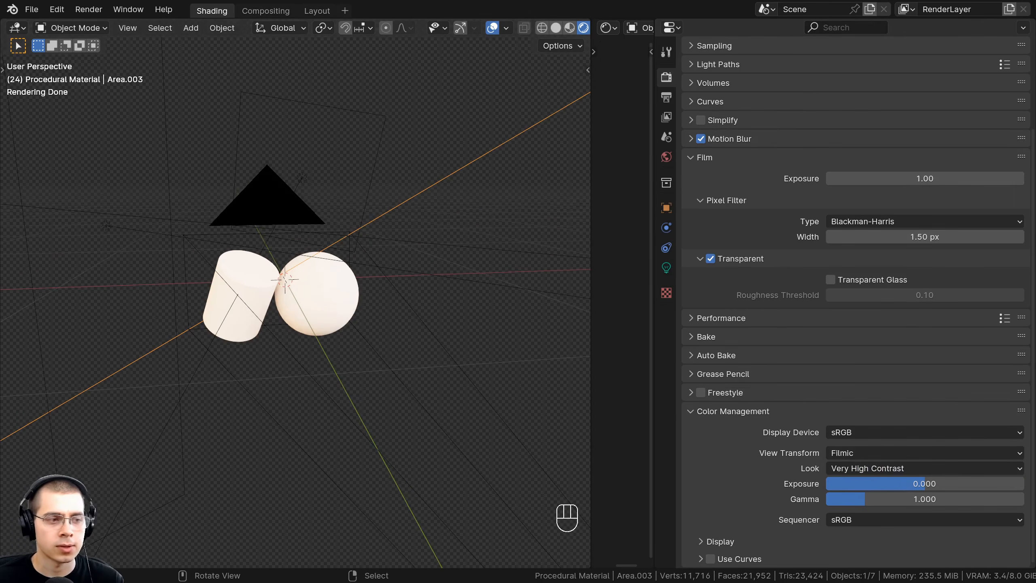
middle_click_drag(327, 293, 326, 303)
right_click(349, 246)
key("g")
right_click(363, 220)
key("KP_0")
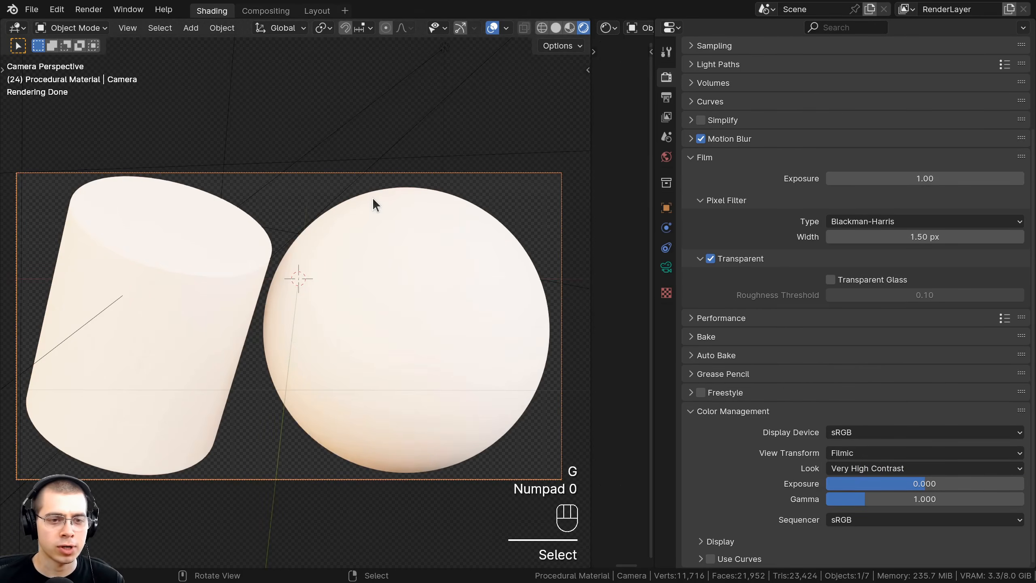
scroll(501, 260, "down", 1)
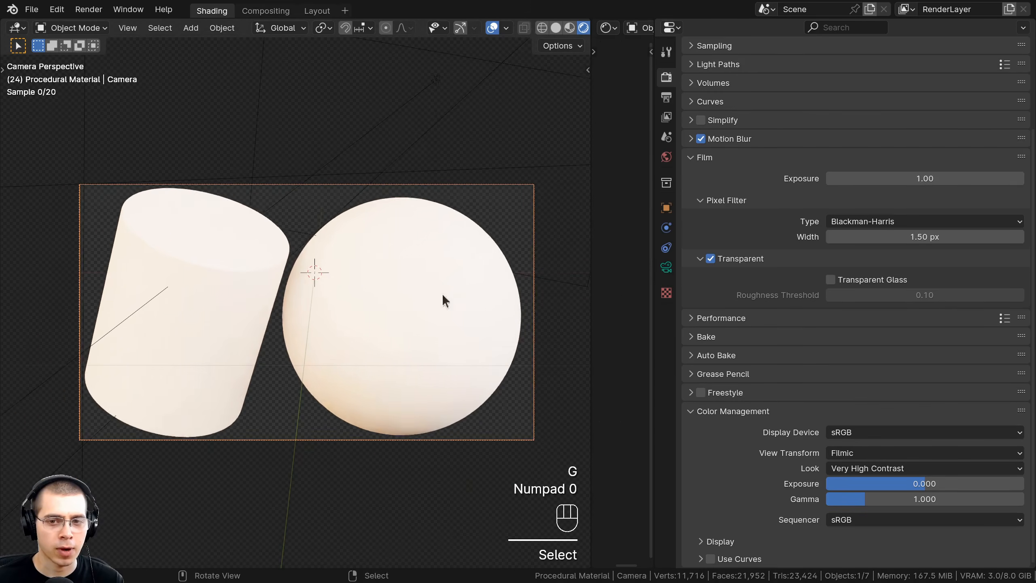
Step: Try moving the camera and changing the focal length in its lens settings
left_click(667, 268)
key("g")
right_click(481, 185)
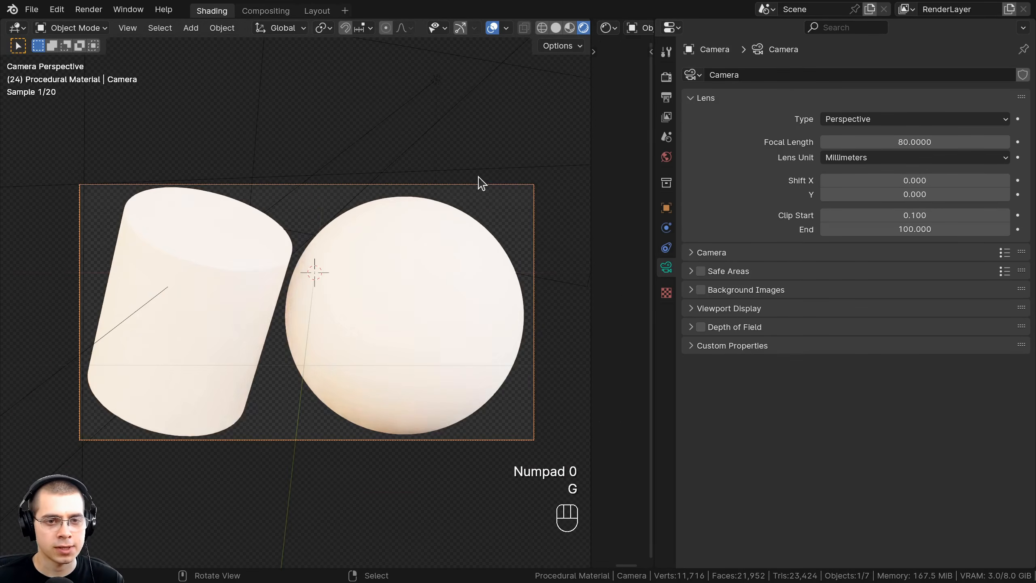
middle_click_drag(434, 226, 491, 220, "shift")
left_click_drag(877, 141, 608, 141)
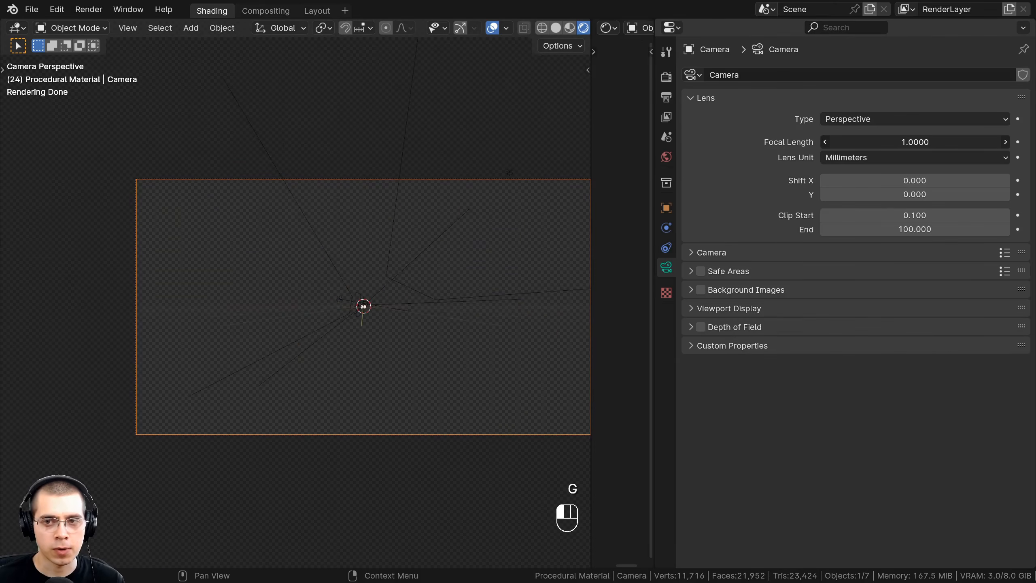
right_click(877, 140)
Step: Show the viewport in Rendered shading and give the sphere a new material named Oxidized Bronze
middle_click_drag(373, 225, 326, 196, "shift")
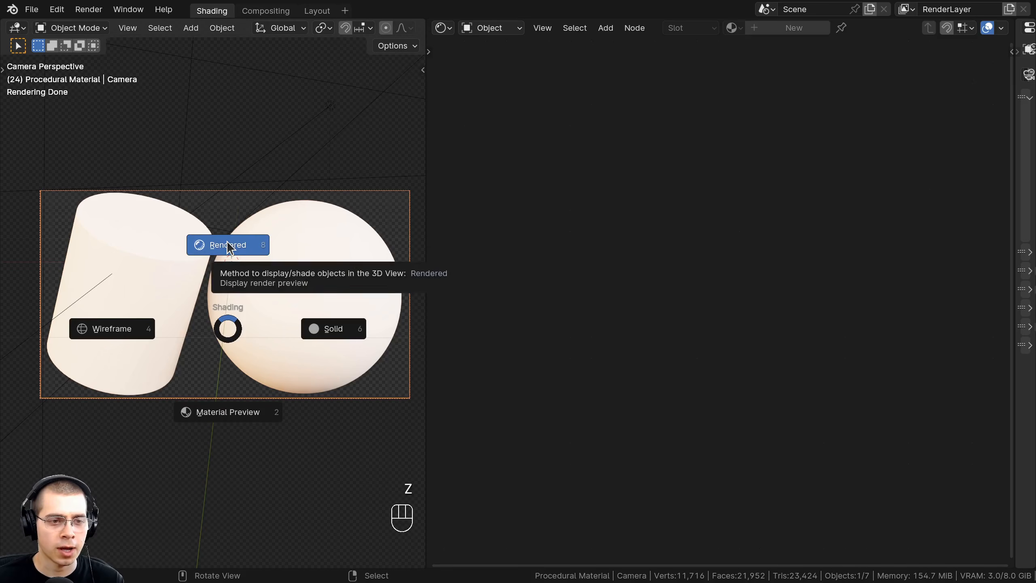
left_click(226, 245)
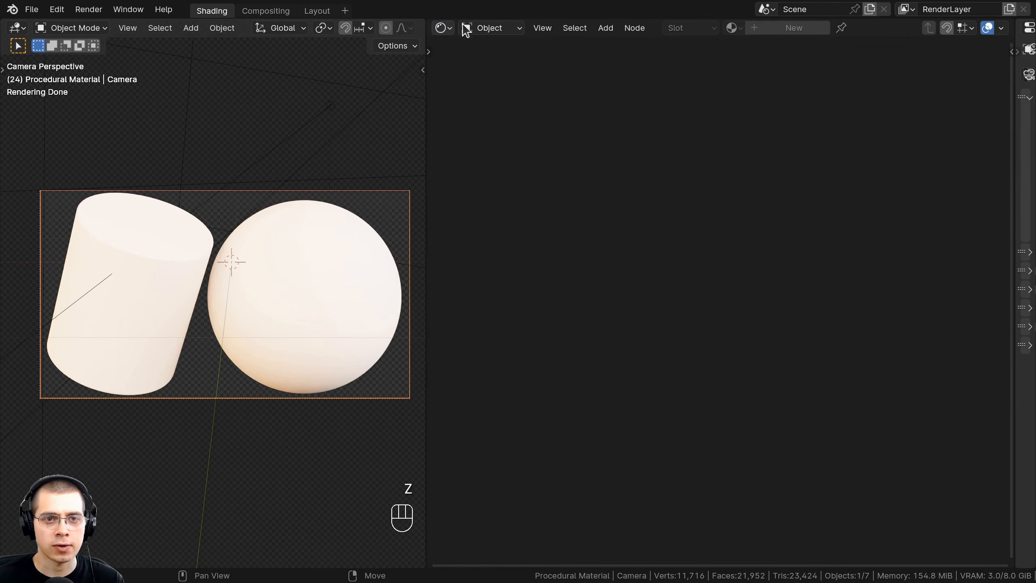
left_click(303, 306)
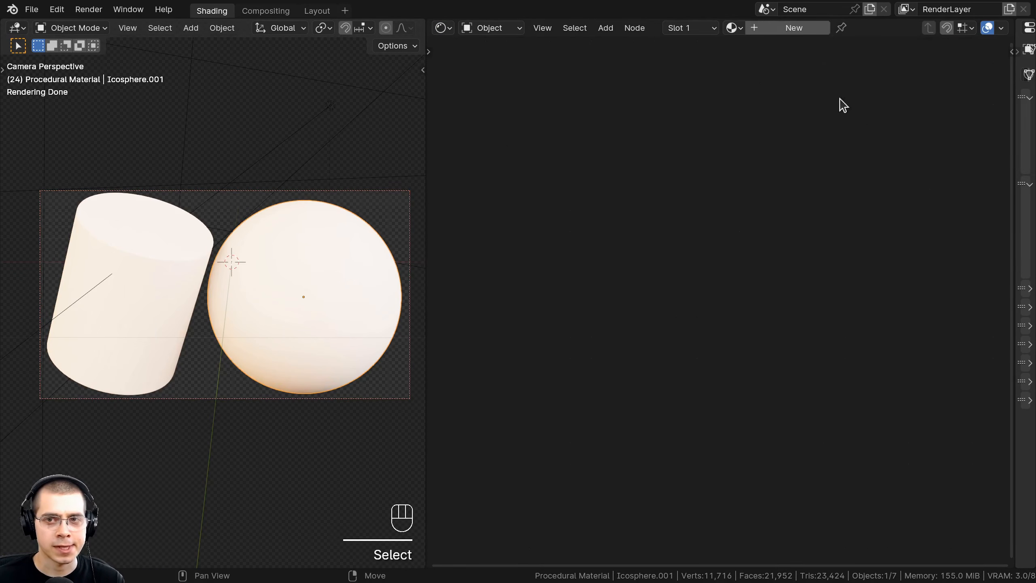
left_click(777, 30)
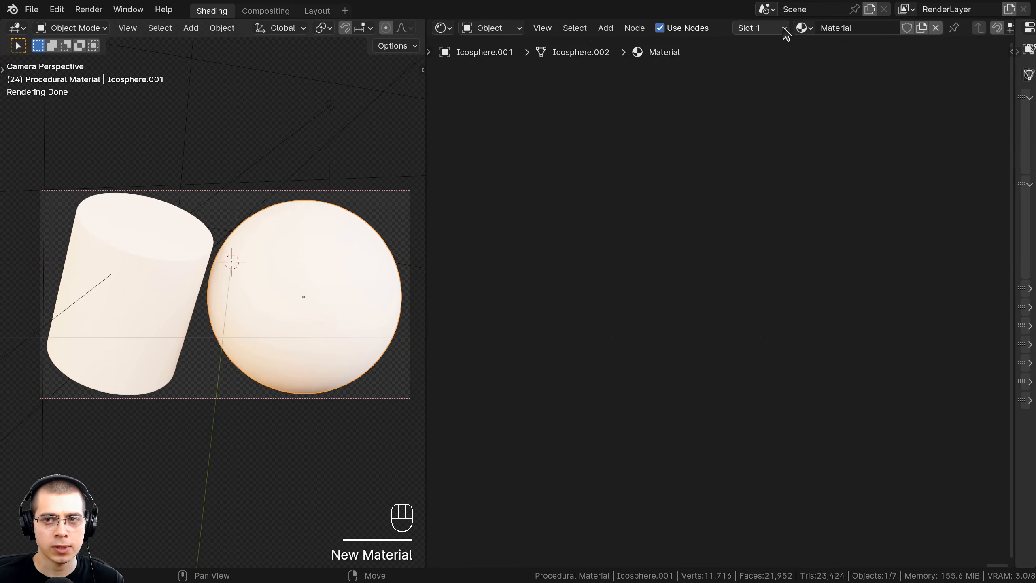
double_click(857, 27)
key("BackSpace")
type("Oxidized Bronze")
key("Return")
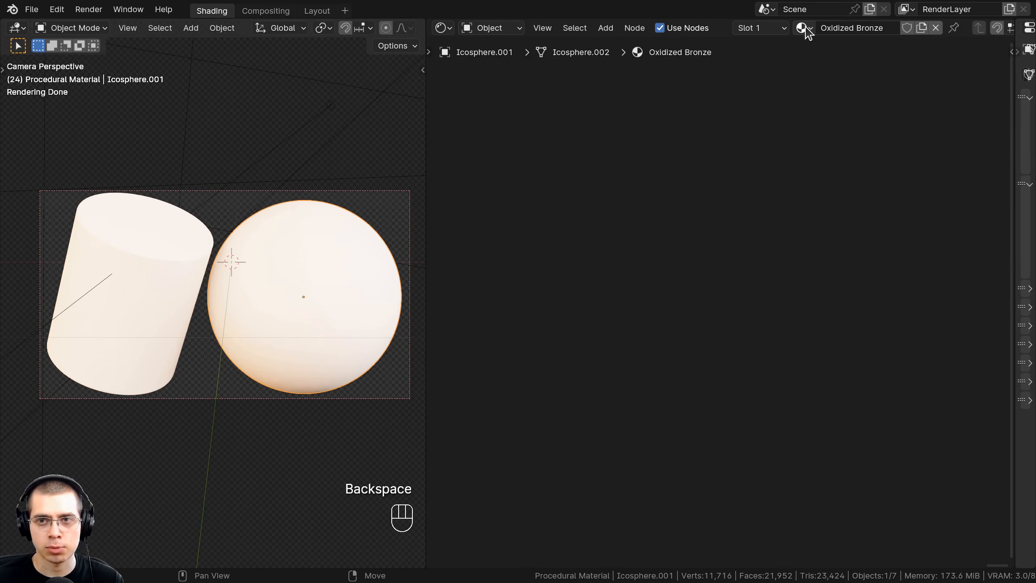
Step: Assign the Oxidized Bronze material to the cylinder as well and frame its shader nodes
left_click_drag(804, 28, 166, 237)
left_click(166, 237)
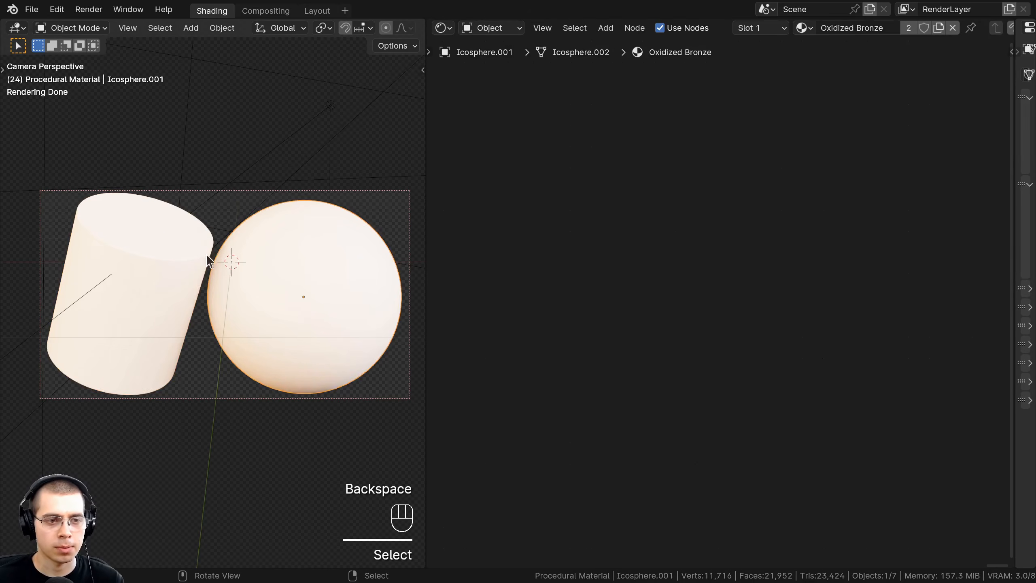
key("a")
key("KP_Decimal")
key("a")
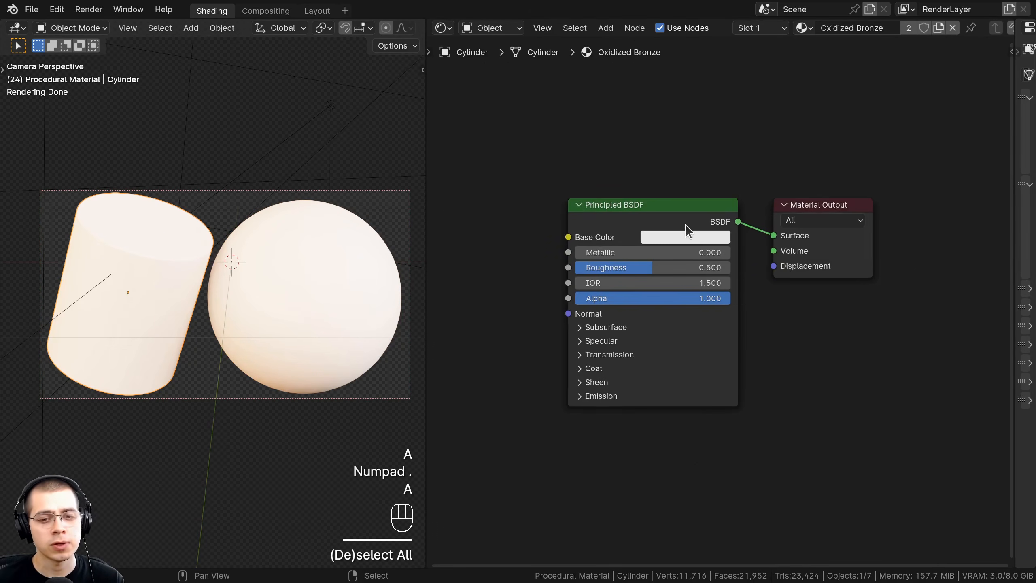
Step: Move the Principled BSDF node slightly towards the Material Output node and widen the 3D viewport a little
scroll(686, 224, "up", 3)
left_click_drag(637, 190, 645, 184)
middle_click_drag(638, 184, 622, 172)
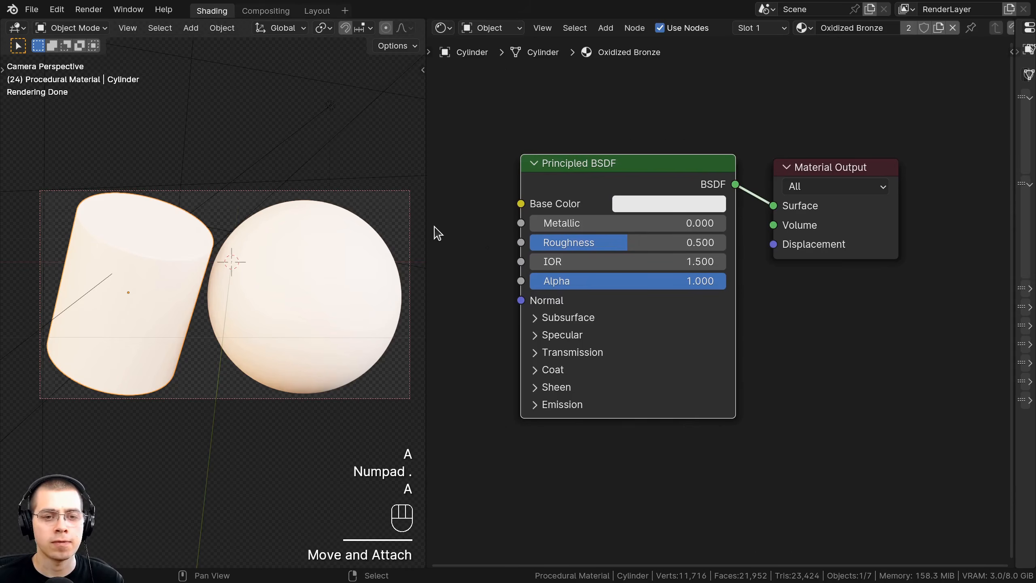
left_click_drag(425, 223, 435, 221)
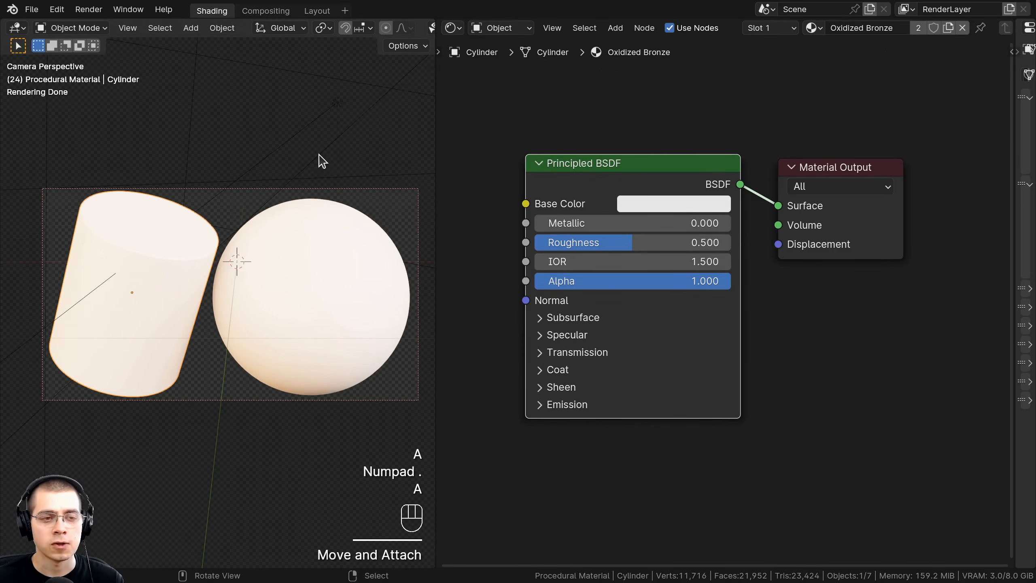
Step: Search the add-ons in the preferences for "node" and check the Node Wrangler add-on's details
left_click(57, 9)
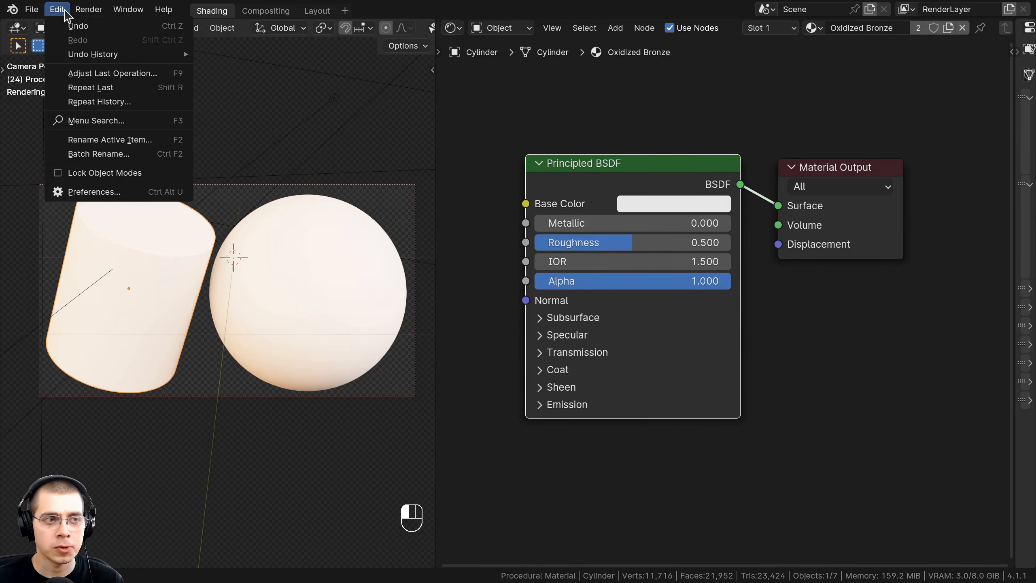
left_click(93, 191)
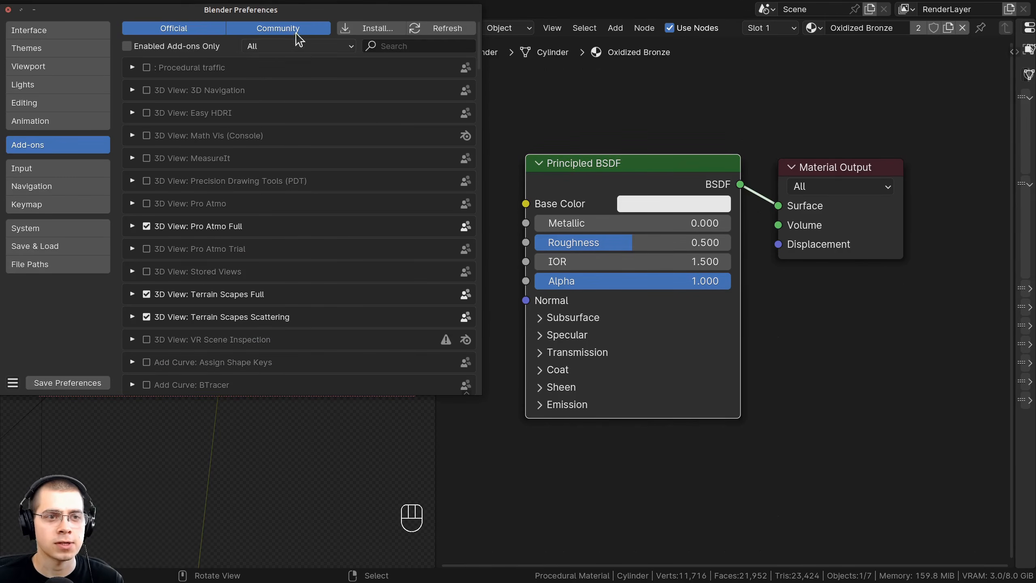
left_click_drag(292, 11, 415, 56)
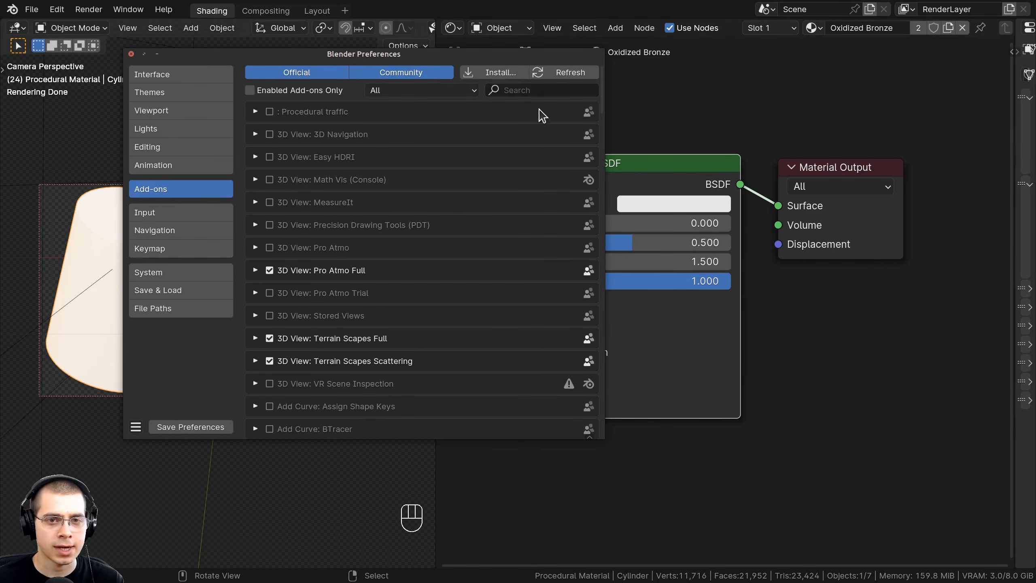
left_click(531, 89)
type("node")
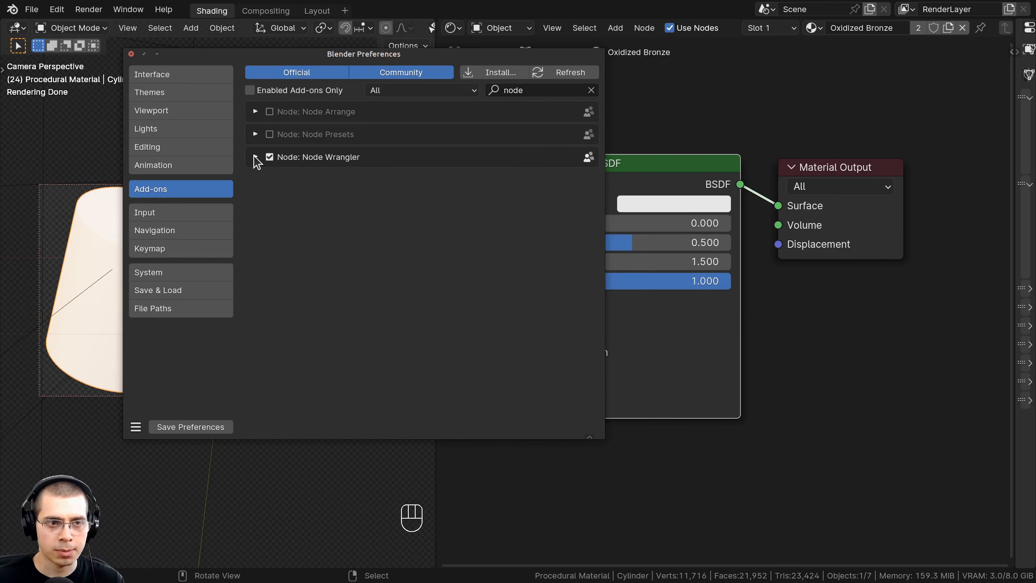
left_click(254, 157)
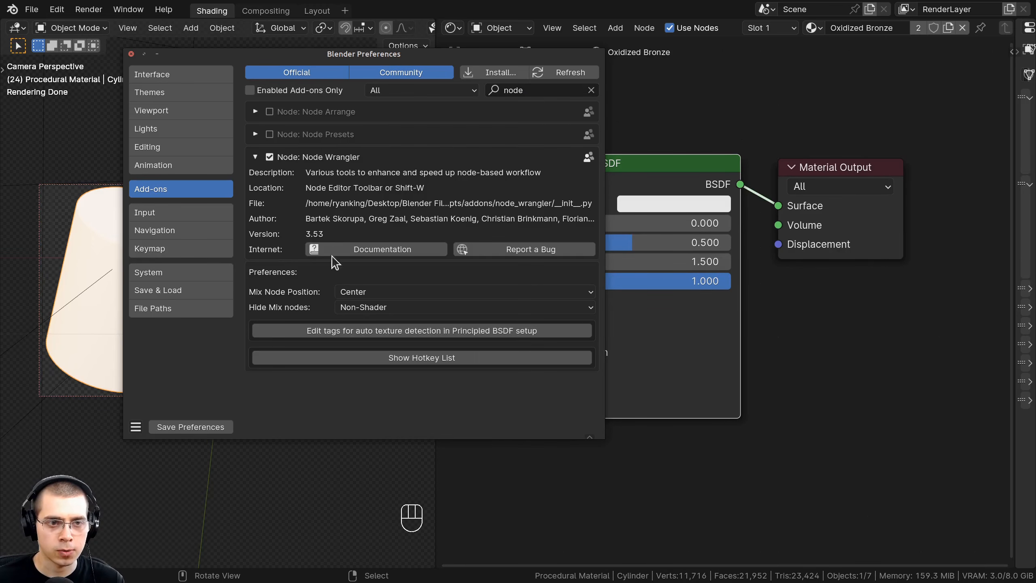
left_click(132, 55)
Step: Move the Principled BSDF node close beside the Material Output node and widen the node editor
scroll(668, 220, "down", 7)
middle_click_drag(640, 226, 732, 225)
right_click_drag(732, 225, 747, 225)
key("a")
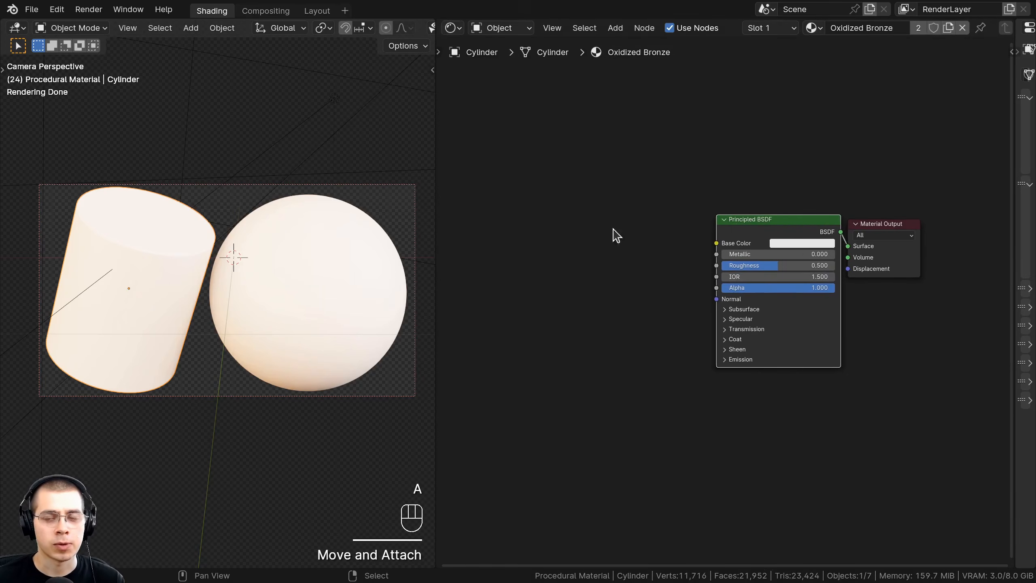
left_click_drag(435, 202, 338, 202)
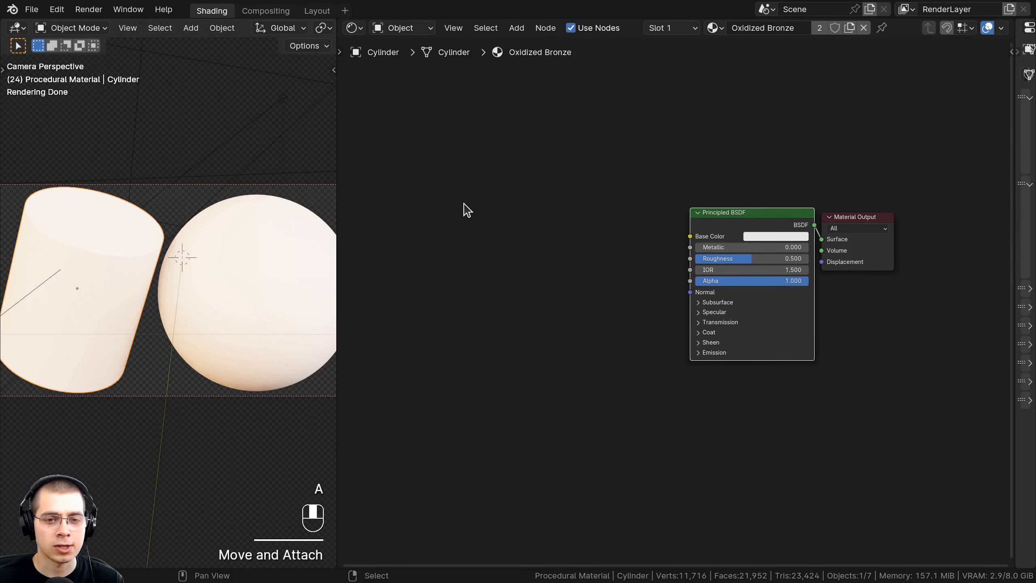
Step: Add a Noise Texture node well ahead of the Principled BSDF node
key("shift+a")
type("nois")
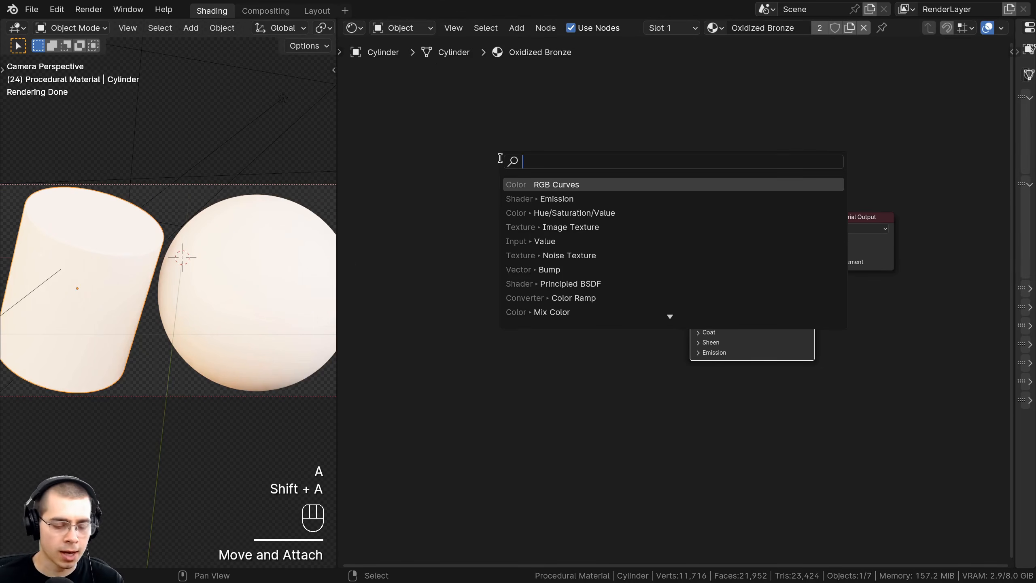
key("Return")
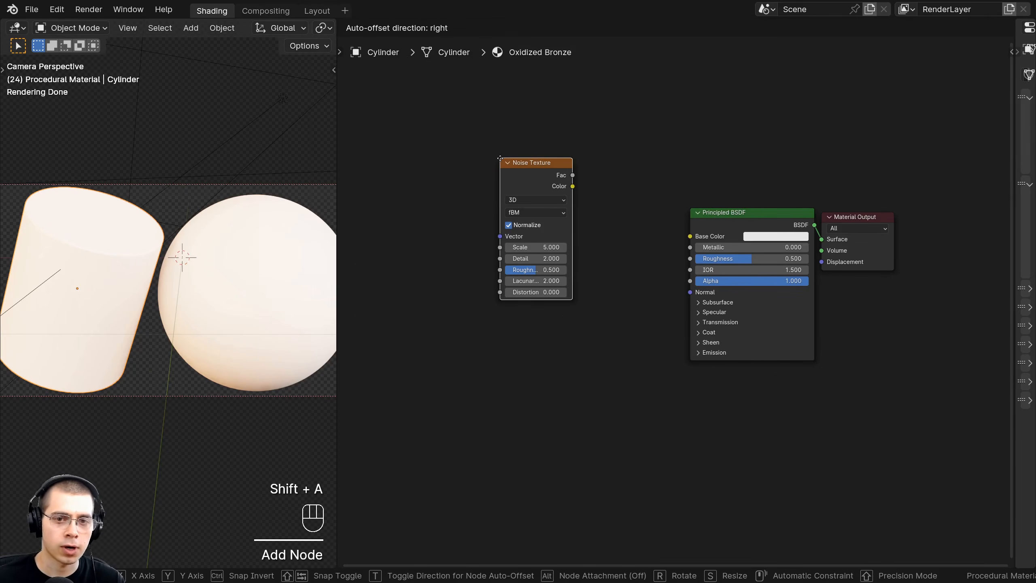
left_click(447, 137)
middle_click_drag(555, 160, 591, 165)
scroll(591, 165, "up", 1)
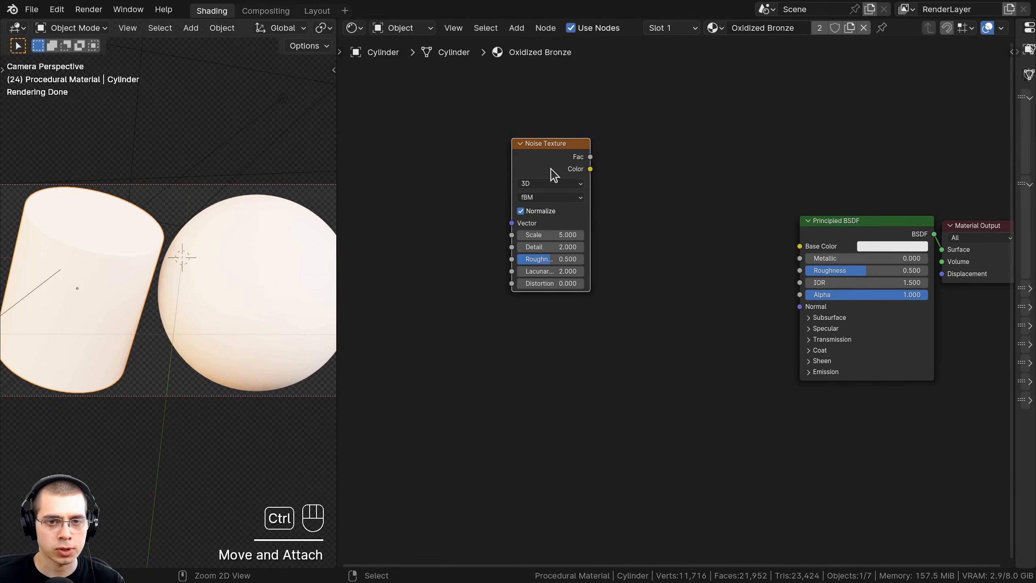
Step: Add connected Texture Coordinate and Mapping nodes to the Noise Texture using Node Wrangler and adjust the Texture Coordinate node's placement
key("ctrl+t")
scroll(571, 167, "up", 1)
key("a")
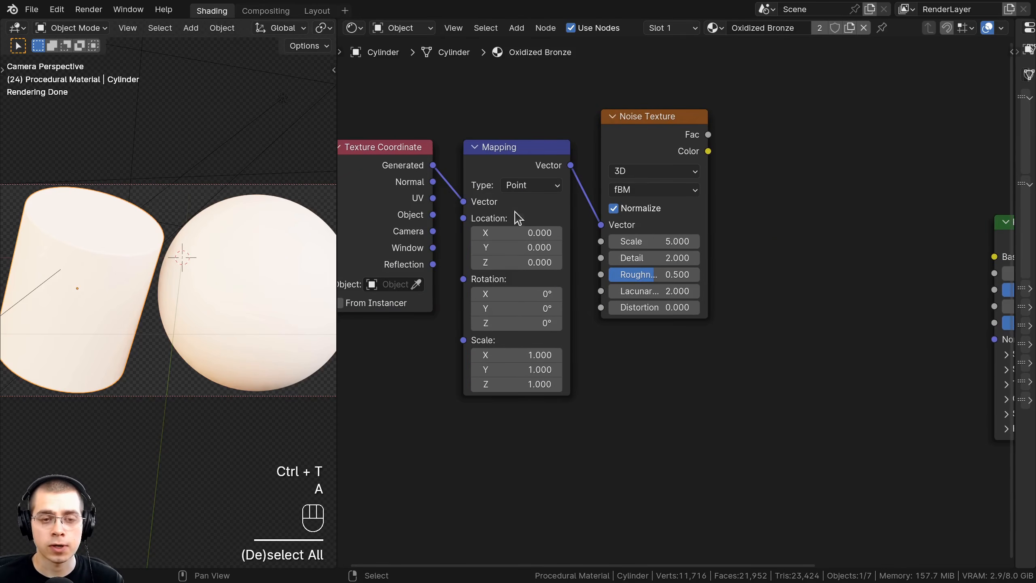
middle_click_drag(385, 186, 394, 165)
left_click(380, 142)
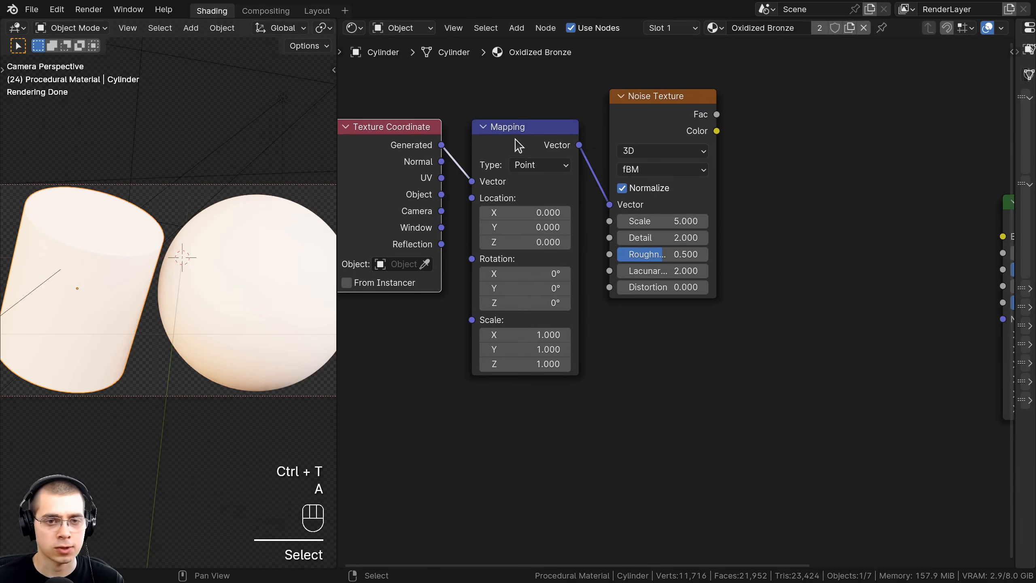
left_click(513, 141)
left_click_drag(381, 209, 386, 212)
Step: Preview the Noise Texture's Fac output on the objects using Node Wrangler
middle_click_drag(686, 129, 639, 148)
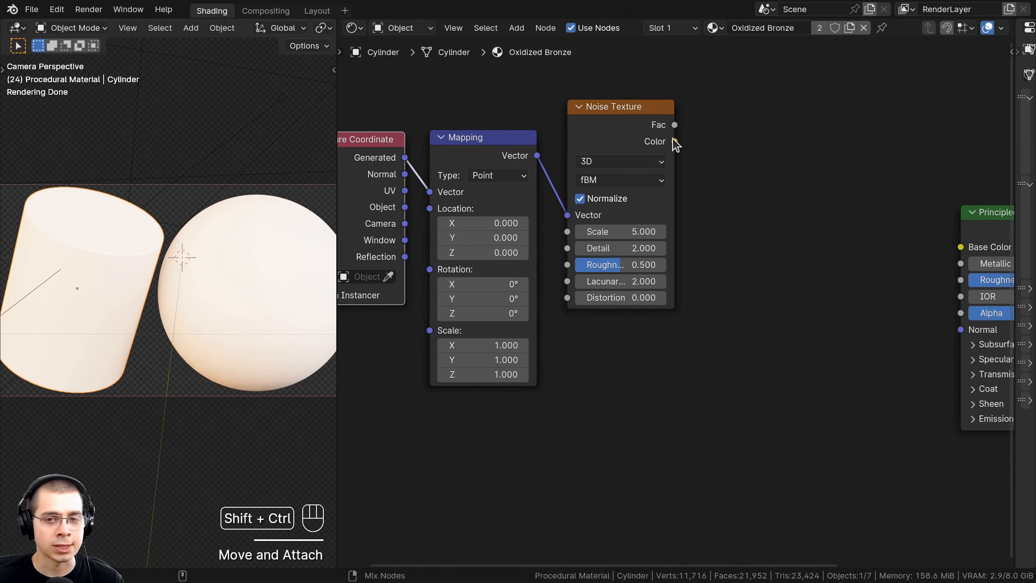
left_click(632, 123, "ctrl+shift")
scroll(631, 164, "down", 6)
middle_click_drag(629, 169, 607, 167)
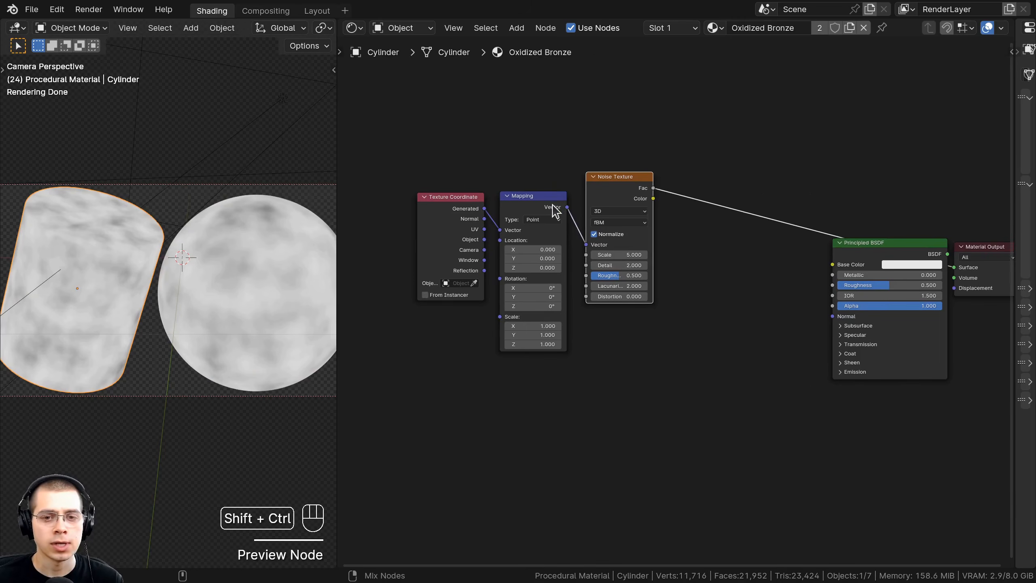
Step: Compare previews of the Mapping, Noise Texture and Principled BSDF nodes, finishing on the Noise Texture
left_click(552, 205, "ctrl+shift")
left_click(617, 200, "ctrl+shift")
left_click(849, 253, "ctrl+shift")
left_click(608, 197, "ctrl+shift")
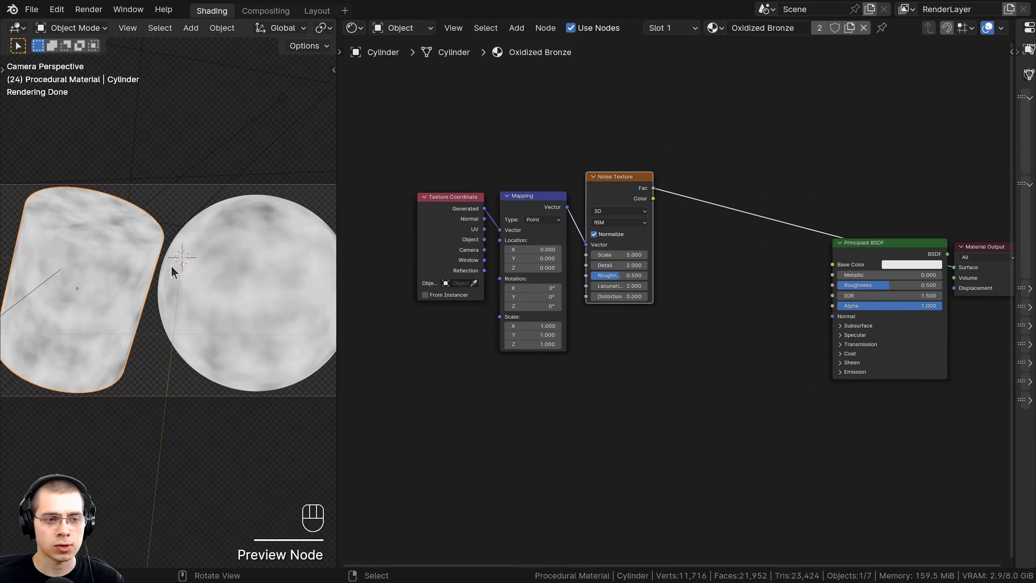
Step: Connect the Texture Coordinate's Object output to the Mapping node's Vector input, then shift both nodes farther from the Noise Texture
scroll(576, 354, "up", 2)
middle_click_drag(527, 284, 565, 305)
scroll(420, 266, "up", 2)
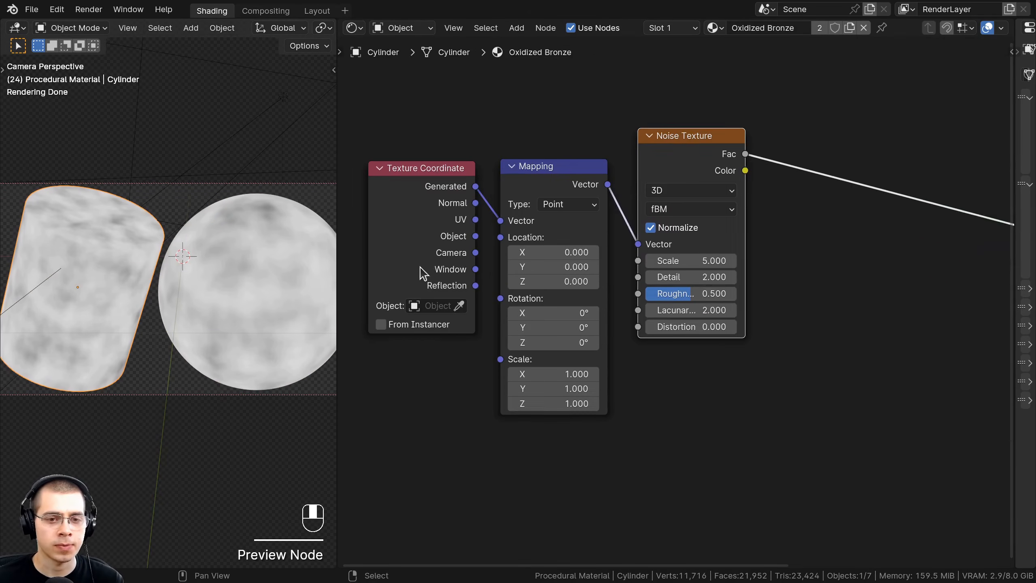
left_click_drag(418, 265, 412, 263)
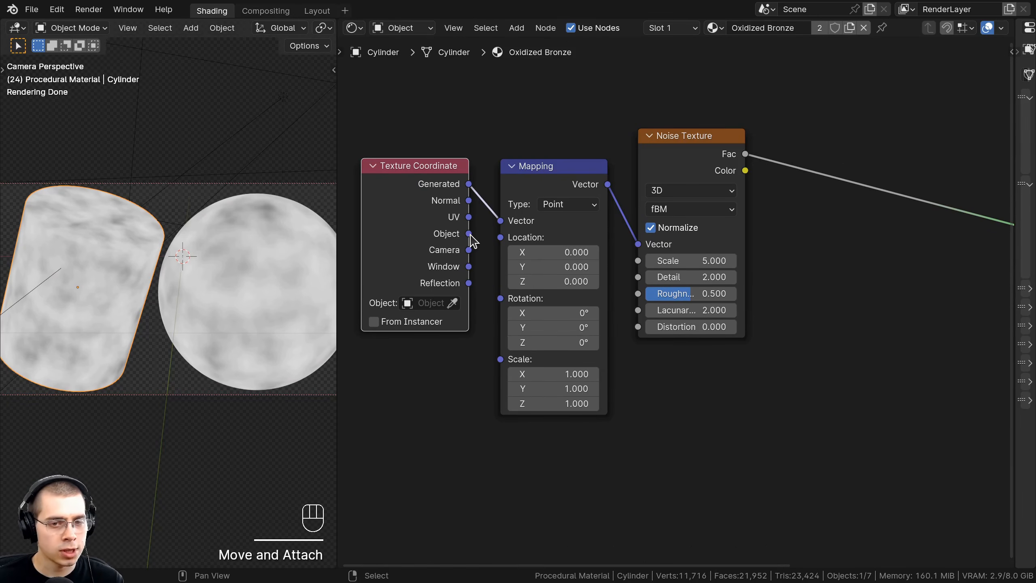
left_click_drag(470, 235, 499, 226)
left_click_drag(417, 166, 563, 220)
key("g")
left_click(547, 221)
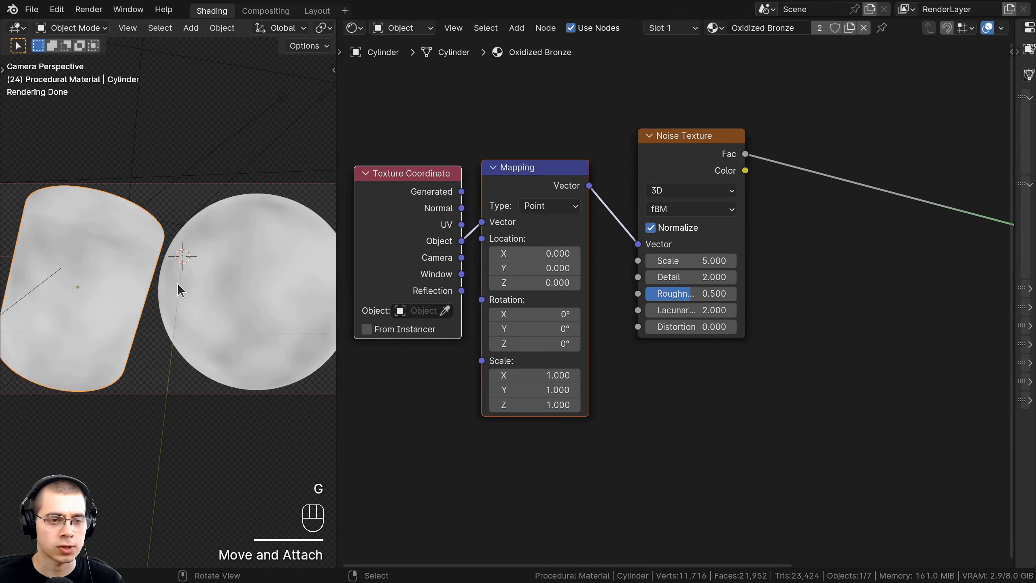
middle_click_drag(178, 283, 174, 279, "shift")
Step: Move the Texture Coordinate and Mapping nodes farther from the Noise Texture and join them in a frame
middle_click_drag(500, 294, 570, 296)
scroll(570, 297, "down", 4)
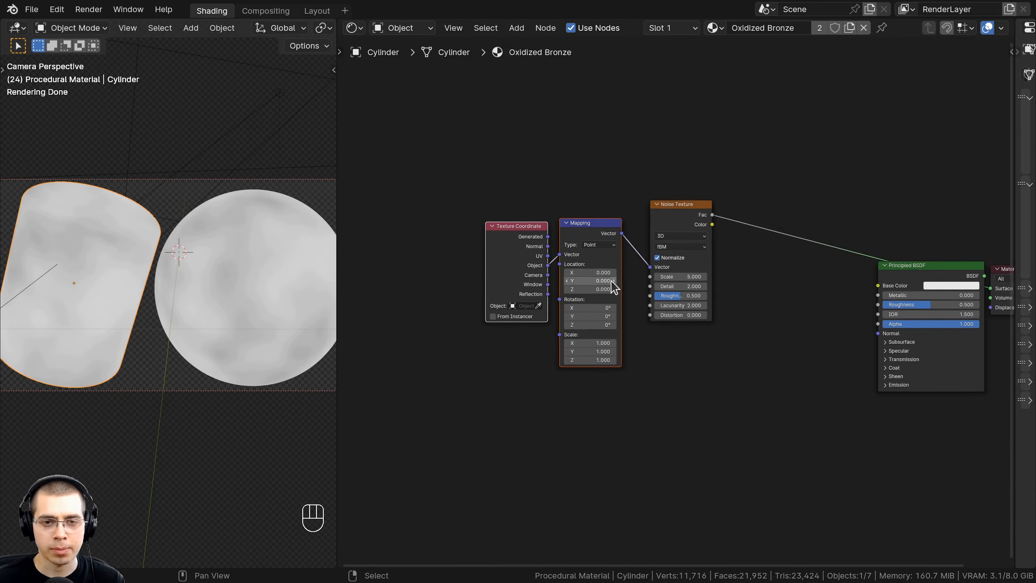
scroll(386, 186, "up", 1)
key("a")
left_click_drag(405, 135, 547, 241)
scroll(546, 240, "down", 1)
key("g")
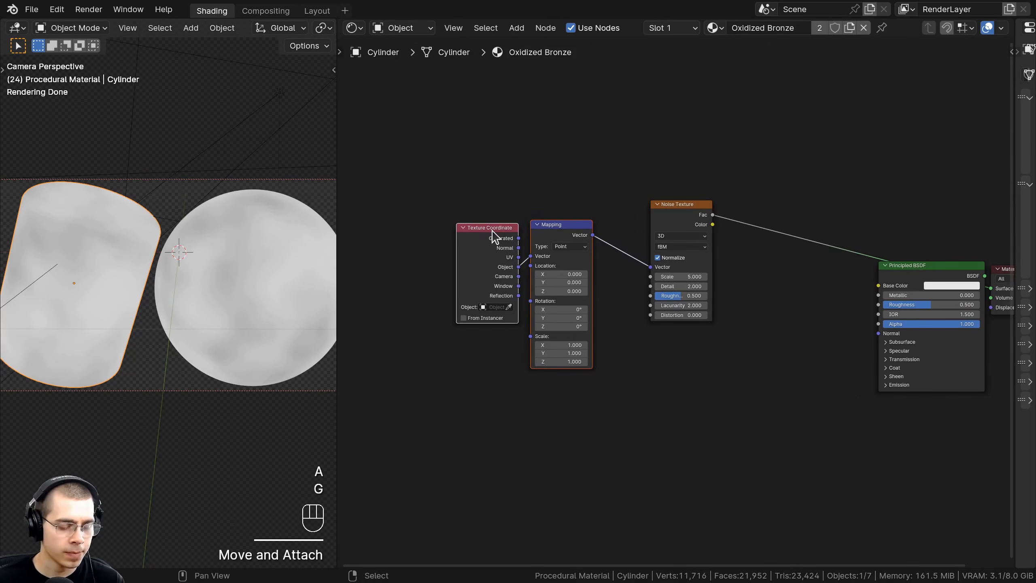
left_click(492, 233)
key("ctrl+j")
key("a")
left_click_drag(538, 232, 515, 241)
scroll(507, 248, "up", 3)
left_click_drag(492, 203, 506, 200)
middle_click_drag(521, 206, 533, 202)
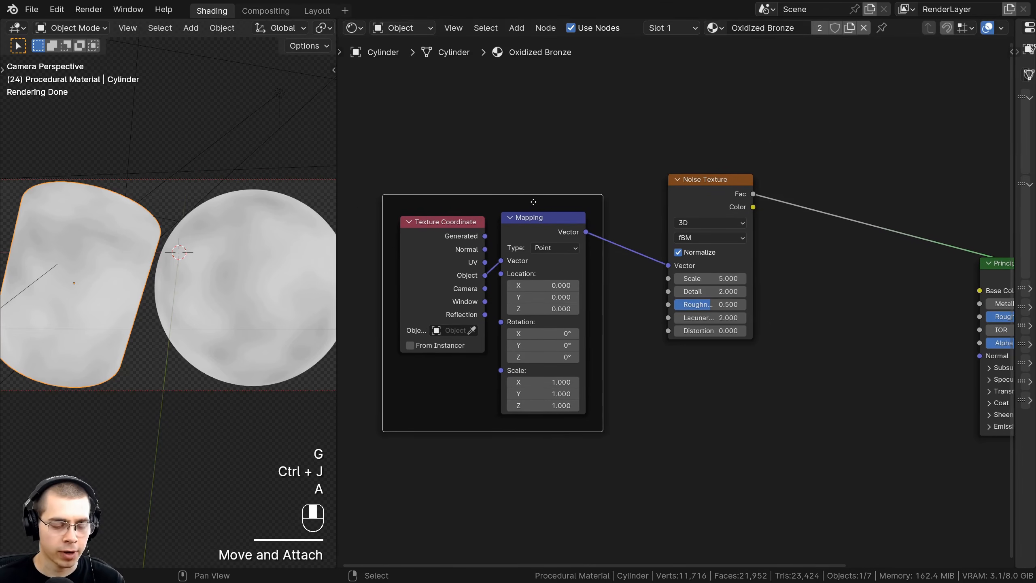
Step: Label the frame Mapping and move it farther from the Noise Texture node
key("F2")
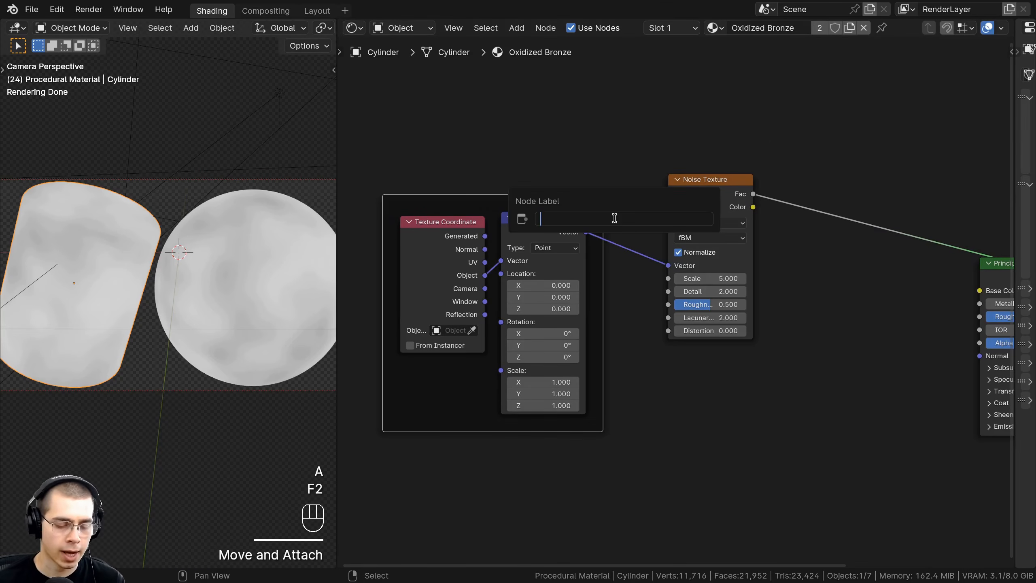
type("Mapping")
key("Return")
key("alt+a")
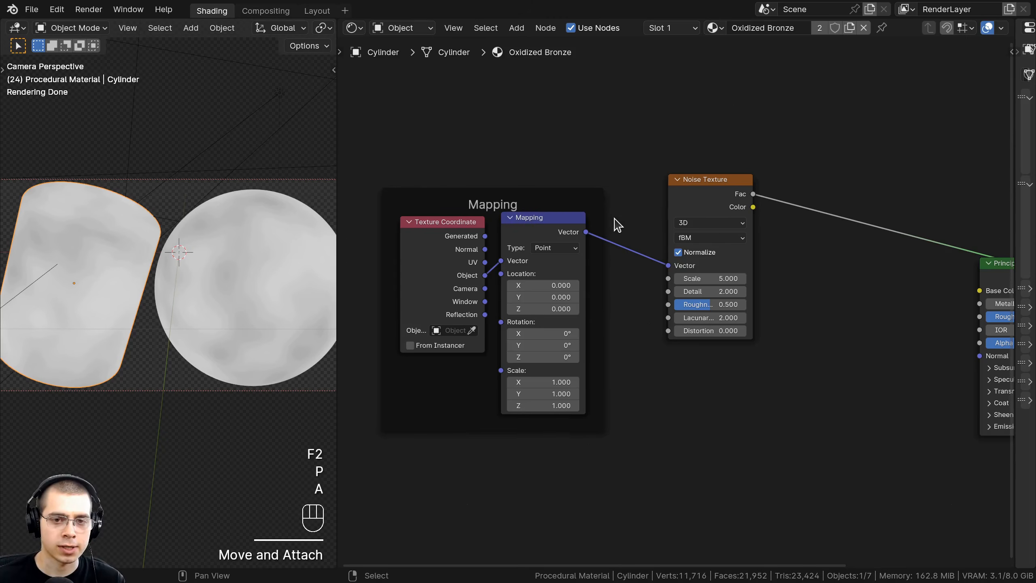
left_click(496, 209)
key("g")
left_click(452, 224)
scroll(653, 237, "down", 3)
key("alt+a")
Step: Widen the node editor and move the Noise Texture node slightly upward
middle_click_drag(740, 235, 624, 243)
scroll(623, 243, "up", 2)
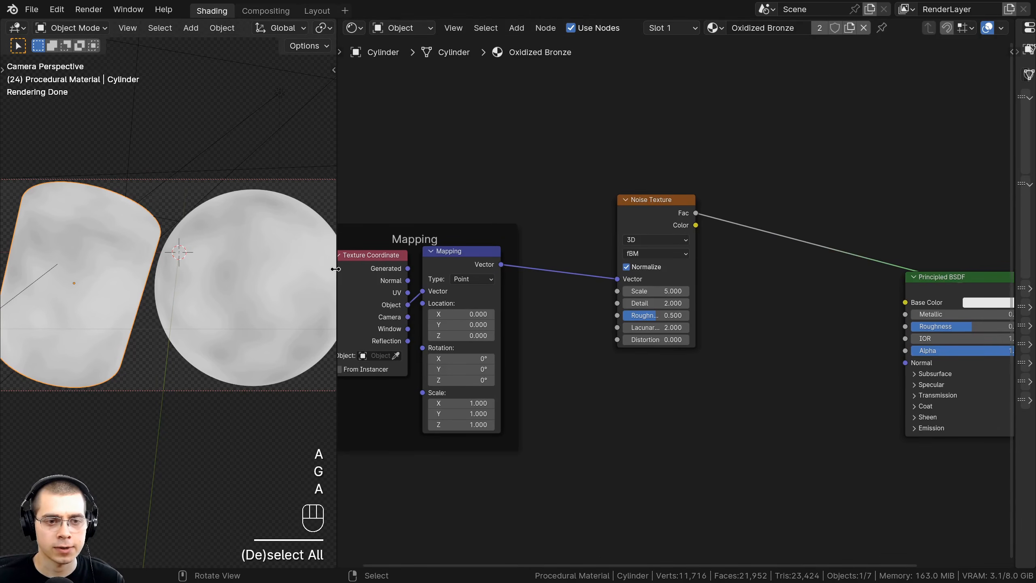
left_click_drag(335, 269, 299, 269)
scroll(653, 282, "up", 3)
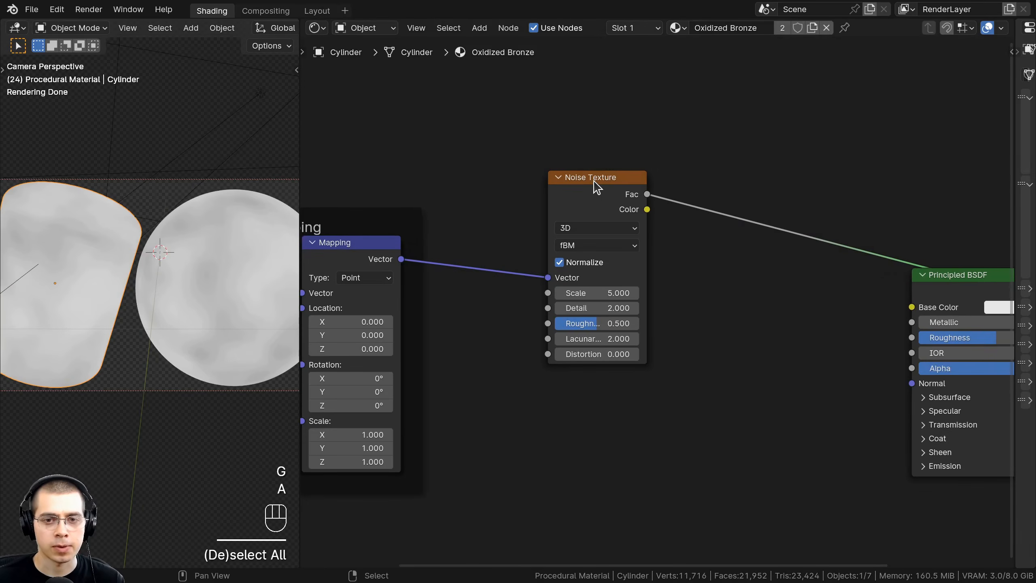
left_click_drag(593, 181, 591, 172)
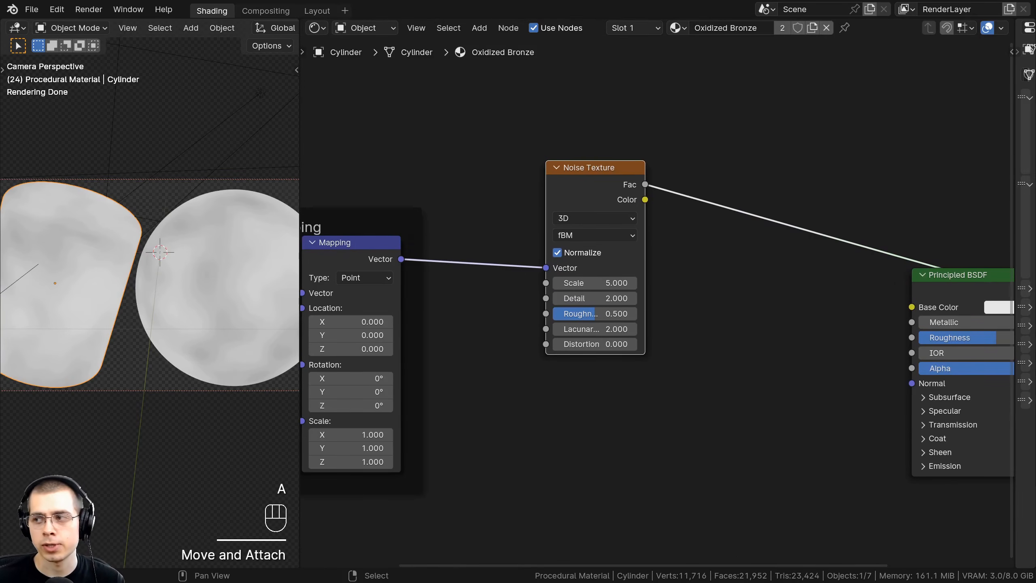
Step: Change the Noise Texture type to Multifractal and set its Scale to 18
scroll(529, 220, "up", 2)
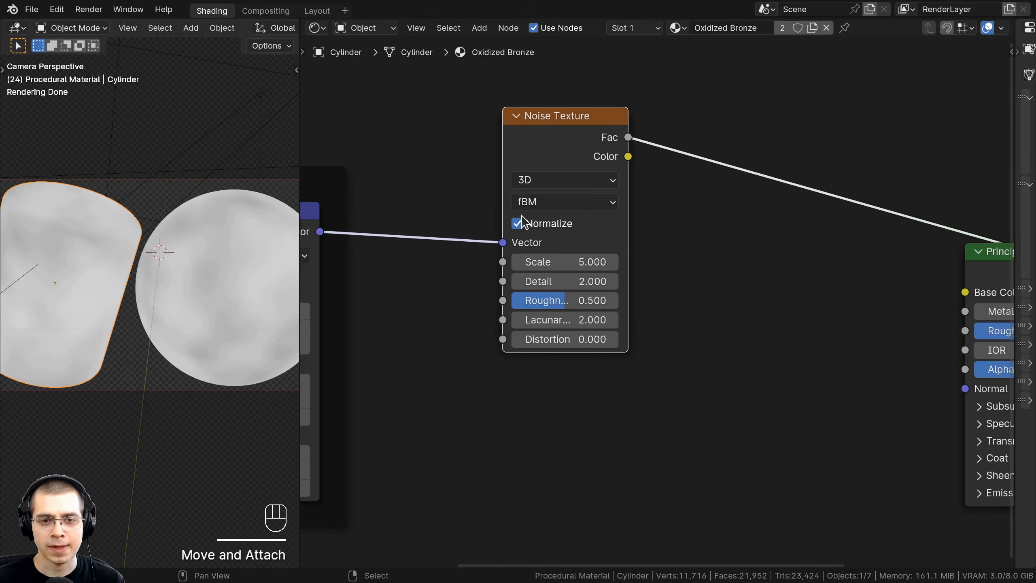
left_click(526, 204)
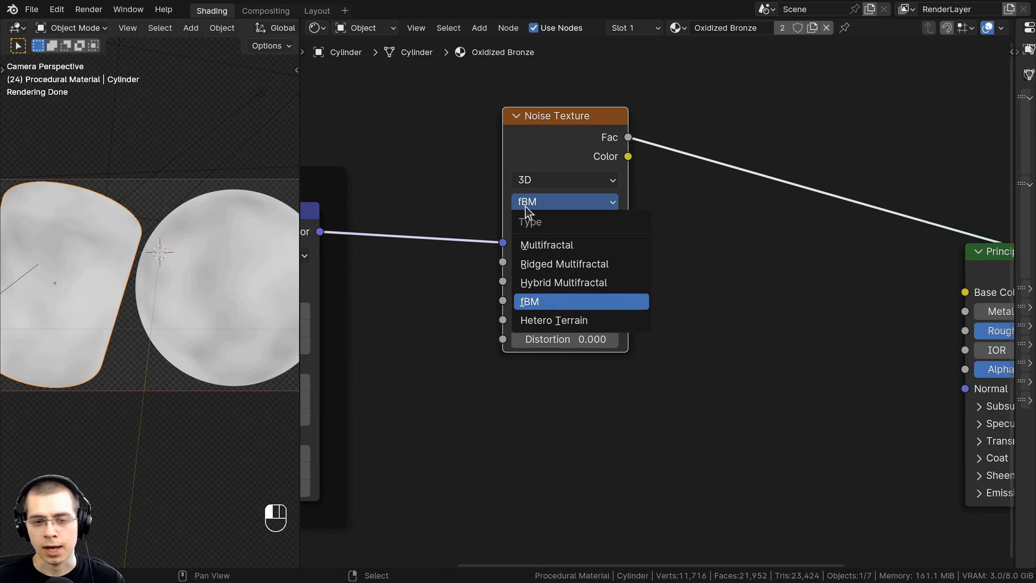
left_click(527, 209)
left_click(536, 204)
left_click(547, 245)
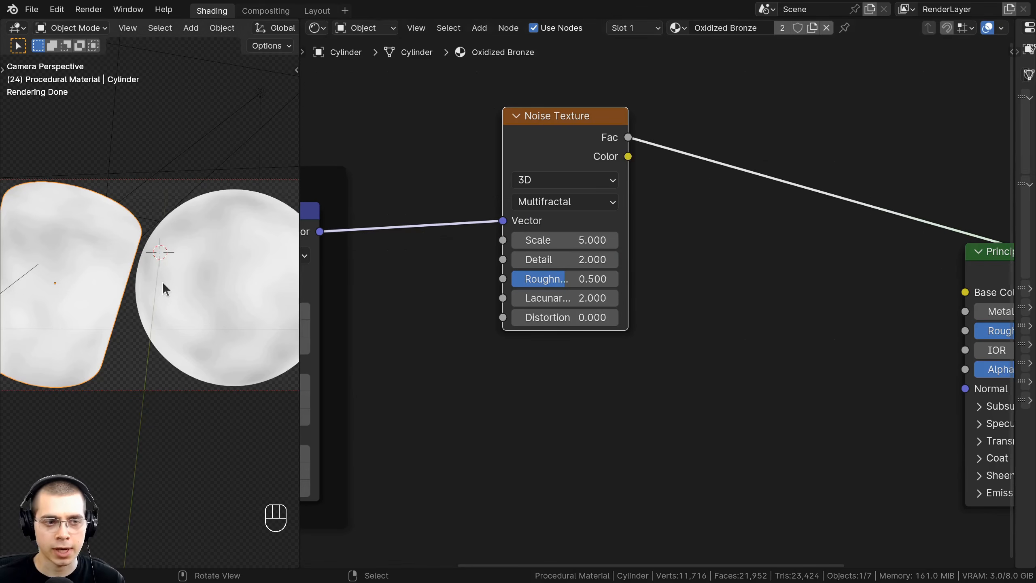
left_click(546, 242)
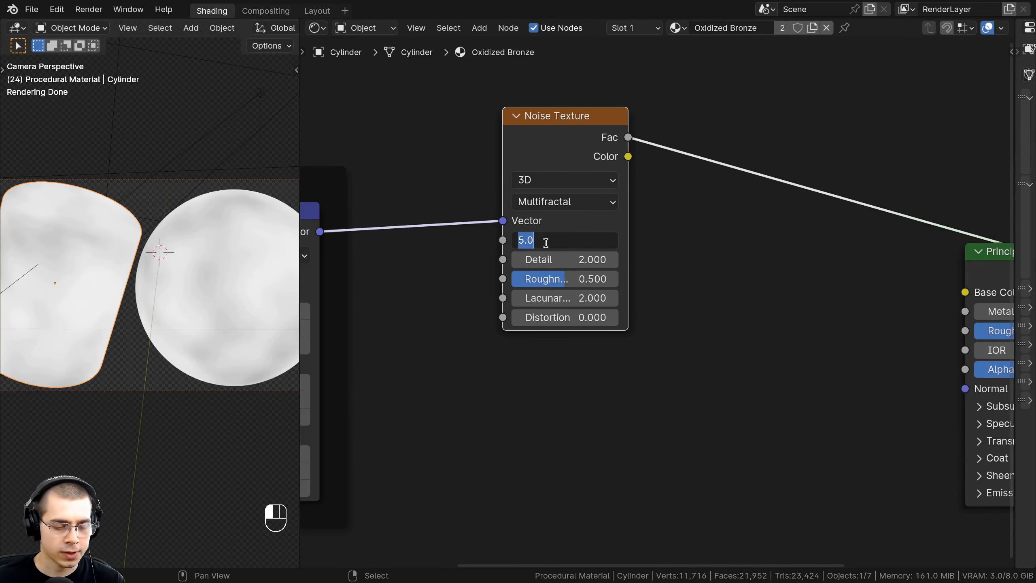
type("18")
key("Return")
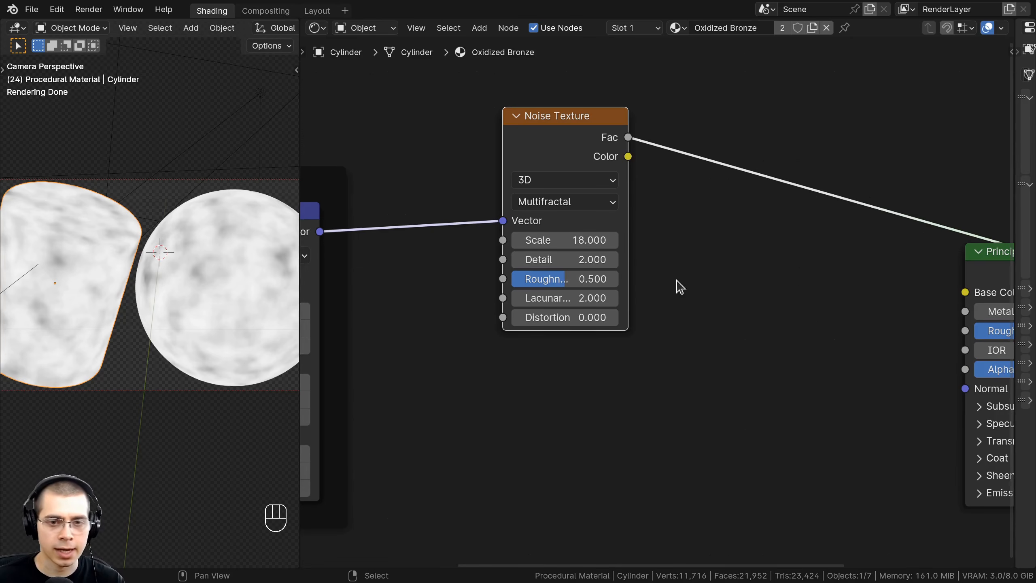
Step: Set the Noise Texture's Detail to 15 and its Roughness to 1.000
left_click(586, 262)
type("15")
key("Return")
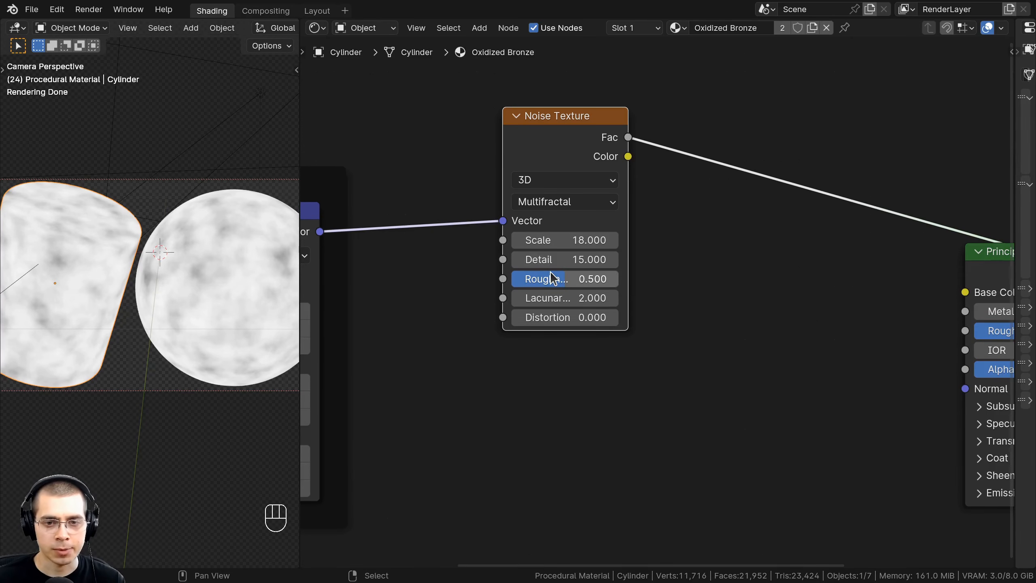
left_click_drag(552, 278, 619, 280)
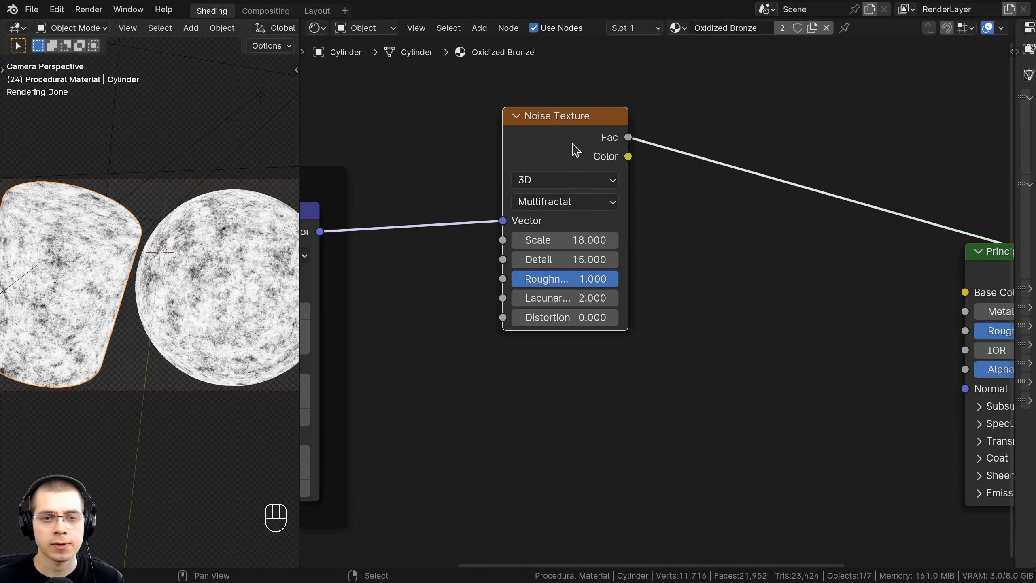
Step: Shift the Noise Texture node aside and insert a Color Ramp node on its outgoing link
left_click_drag(574, 150, 548, 147)
scroll(165, 237, "down", 1)
mouse_move(165, 241)
middle_mouse_down("shift")
mouse_move(240, 248)
mouse_move(166, 238)
middle_mouse_up("shift")
scroll(212, 244, "up", 2)
scroll(617, 257, "down", 2)
middle_click_drag(617, 256, 593, 255)
key("shift+a")
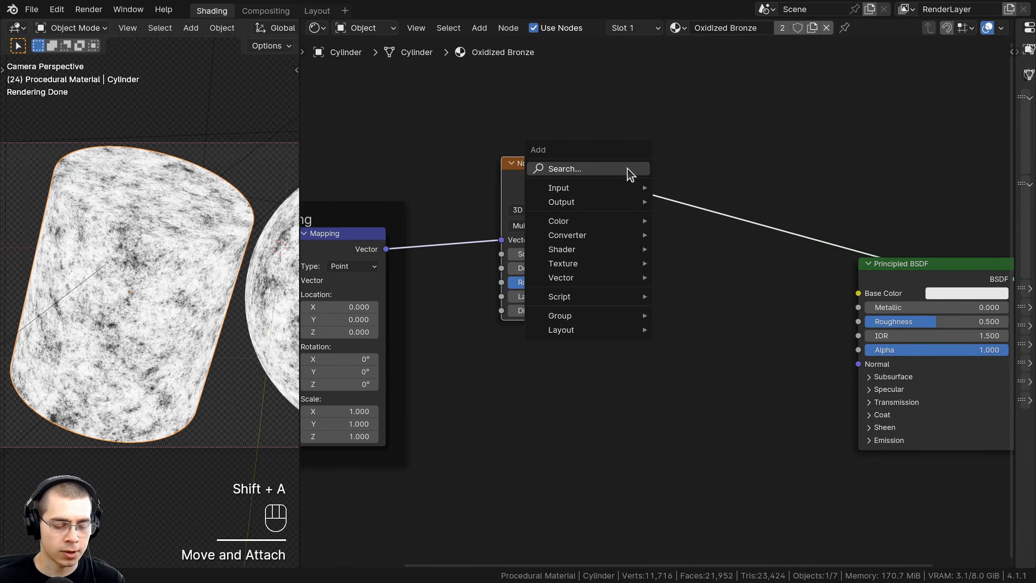
type("col")
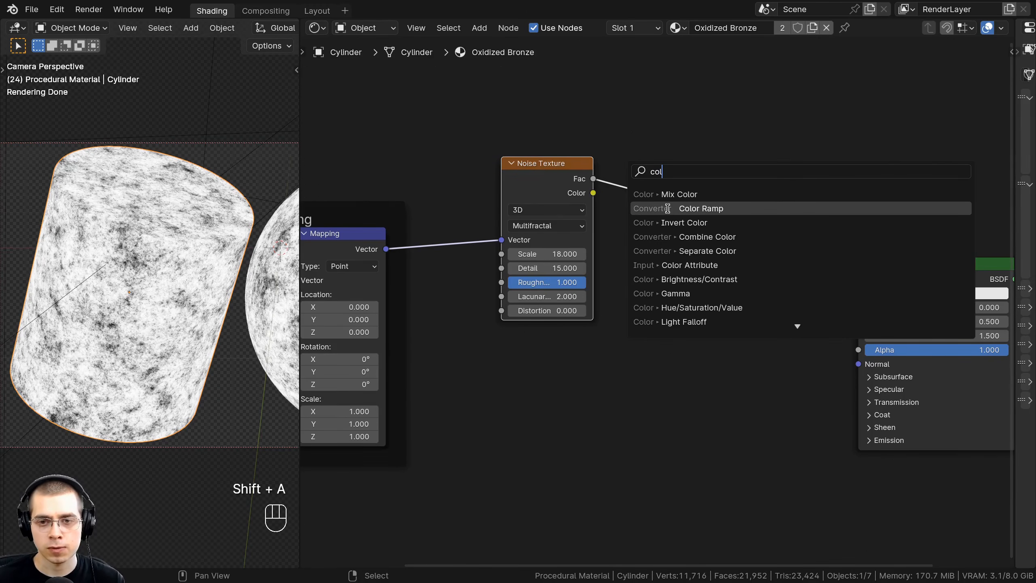
left_click(668, 208)
left_click(705, 180)
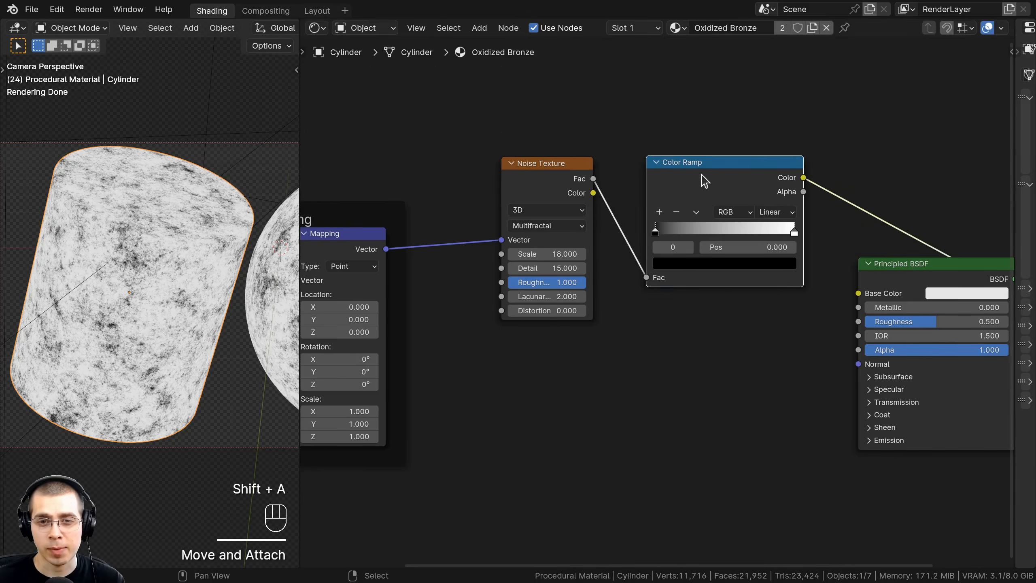
left_click_drag(702, 176, 678, 178)
Step: Invert the Color Ramp by placing the white stop at 0.460 and the black stop at 1.000
scroll(678, 206, "up", 3)
middle_click_drag(678, 207, 566, 212)
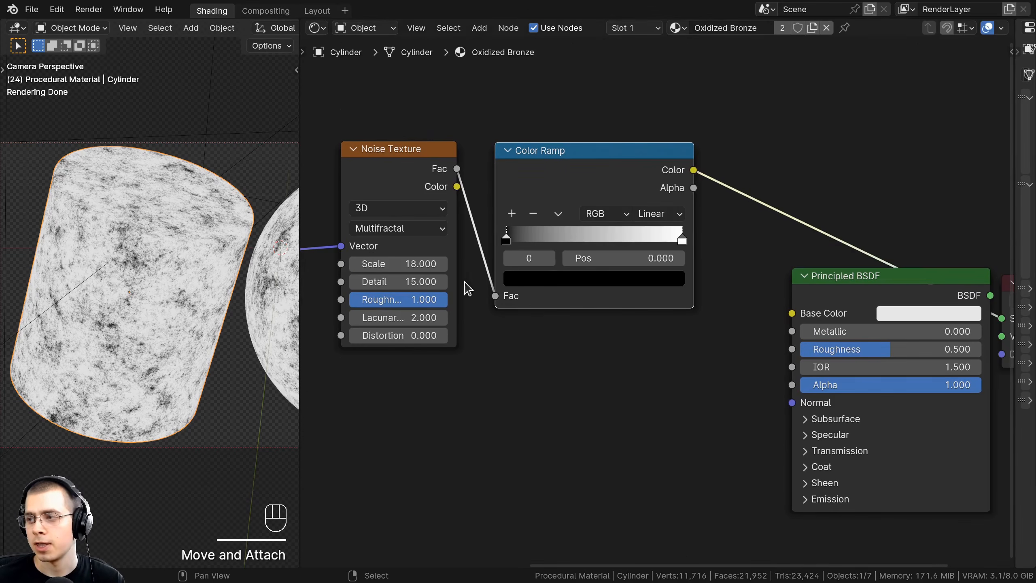
scroll(468, 288, "up", 2)
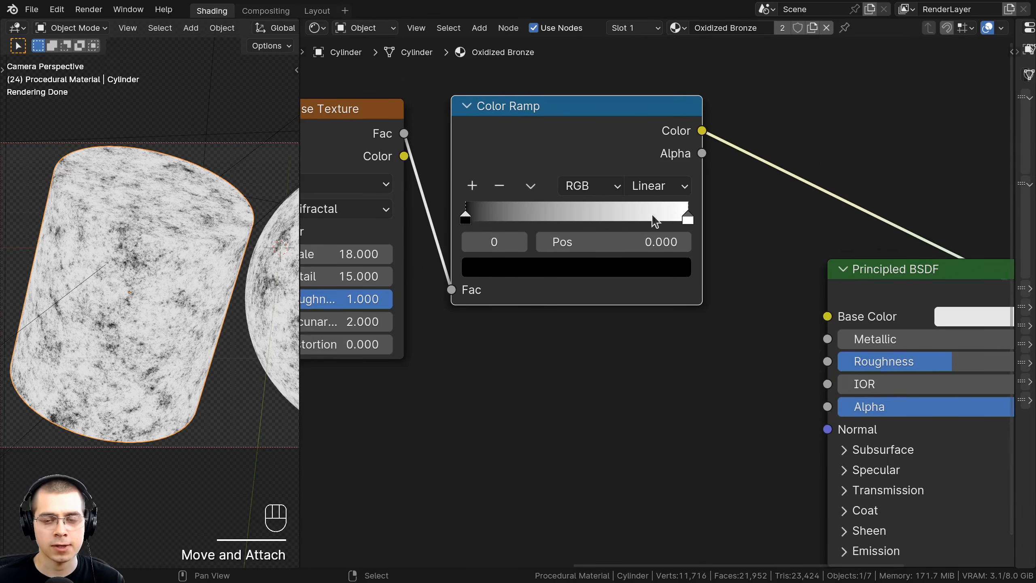
left_click_drag(686, 218, 564, 218)
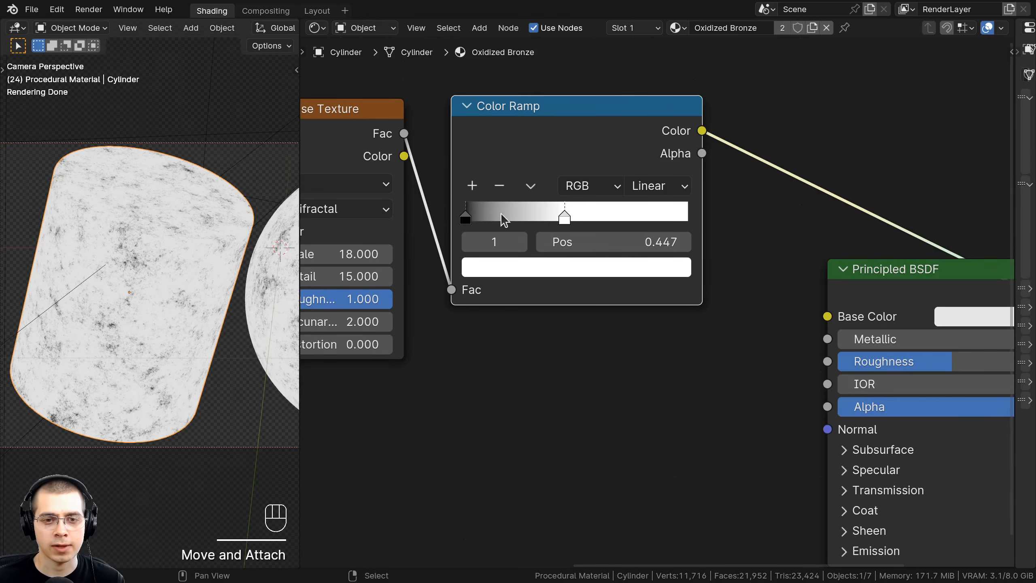
left_click_drag(476, 221, 620, 229)
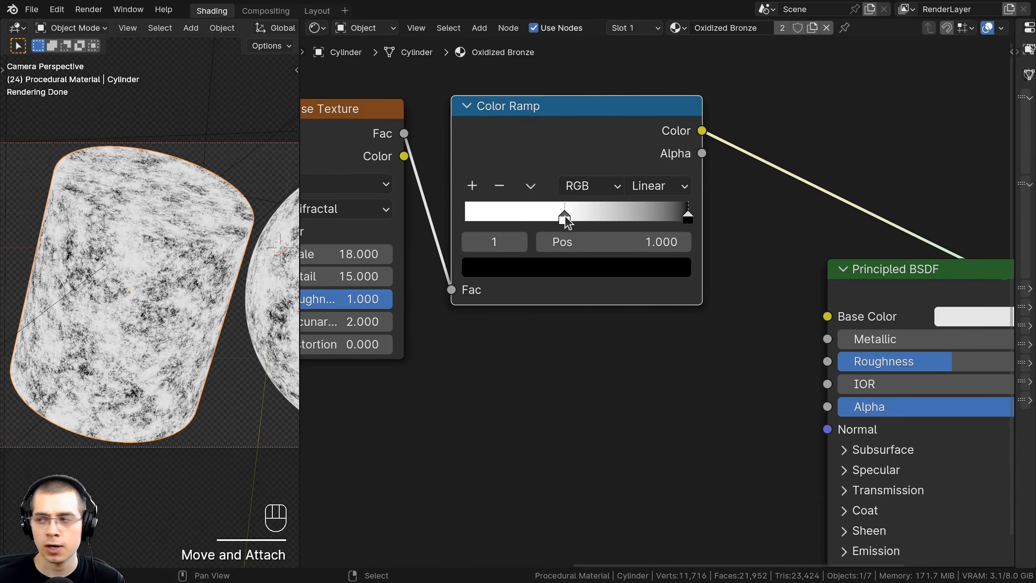
left_click_drag(564, 213, 567, 211)
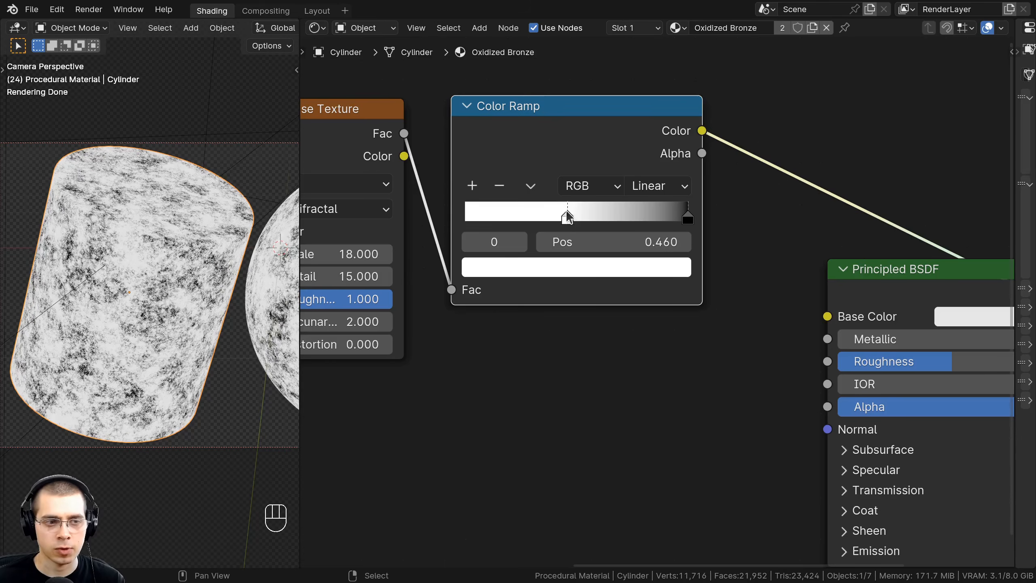
middle_click_drag(185, 313, 47, 325, "shift")
scroll(119, 368, "up", 2)
scroll(119, 368, "down", 1)
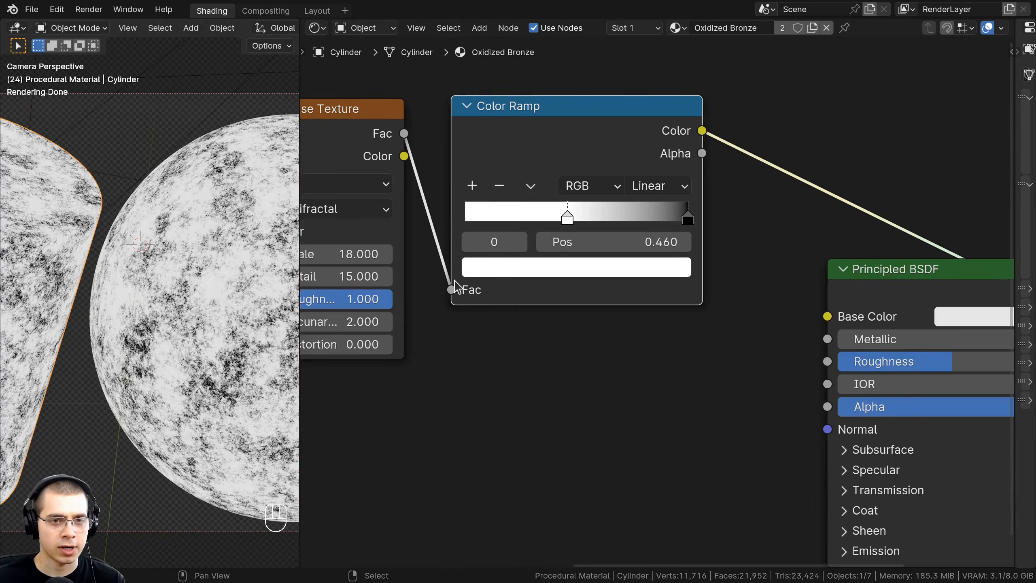
Step: Move the Noise Texture node farther from the Color Ramp and examine the noise pattern up close on the cylinder
scroll(455, 288, "down", 4)
middle_click_drag(455, 288, 669, 290)
left_click_drag(604, 200, 566, 199)
middle_click_drag(73, 229, 269, 235, "shift")
scroll(153, 238, "up", 2)
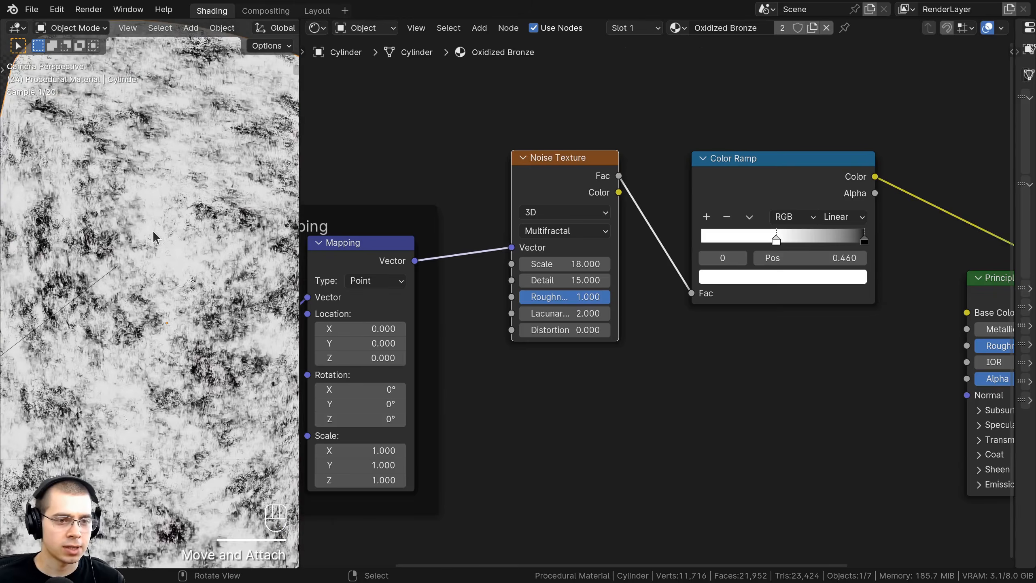
middle_click_drag(154, 231, 137, 236, "shift")
middle_click_drag(638, 240, 534, 234)
scroll(521, 212, "down", 1)
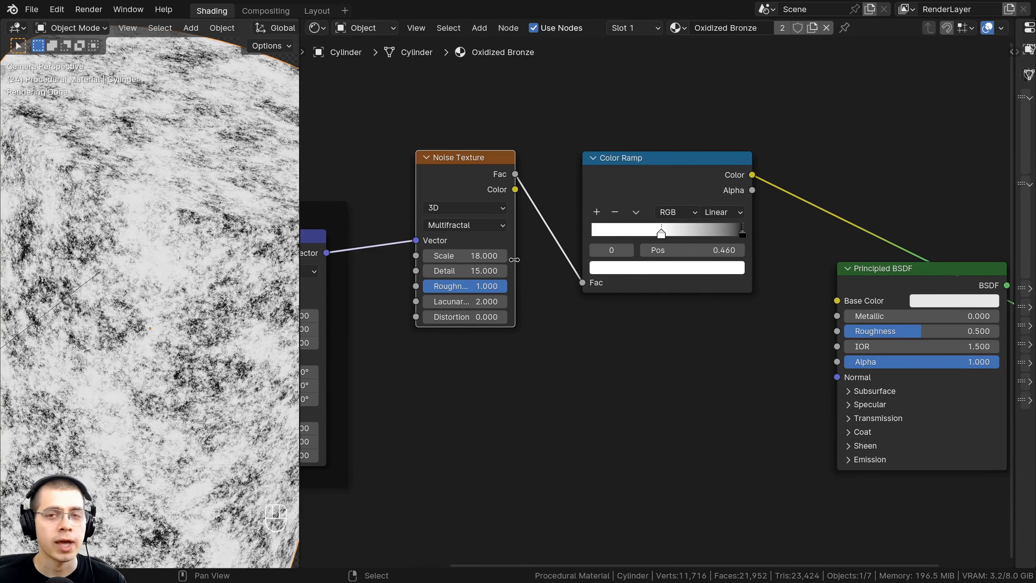
Step: Insert a Hue/Saturation/Value node between the Noise Texture and the Color Ramp
scroll(549, 214, "down", 2)
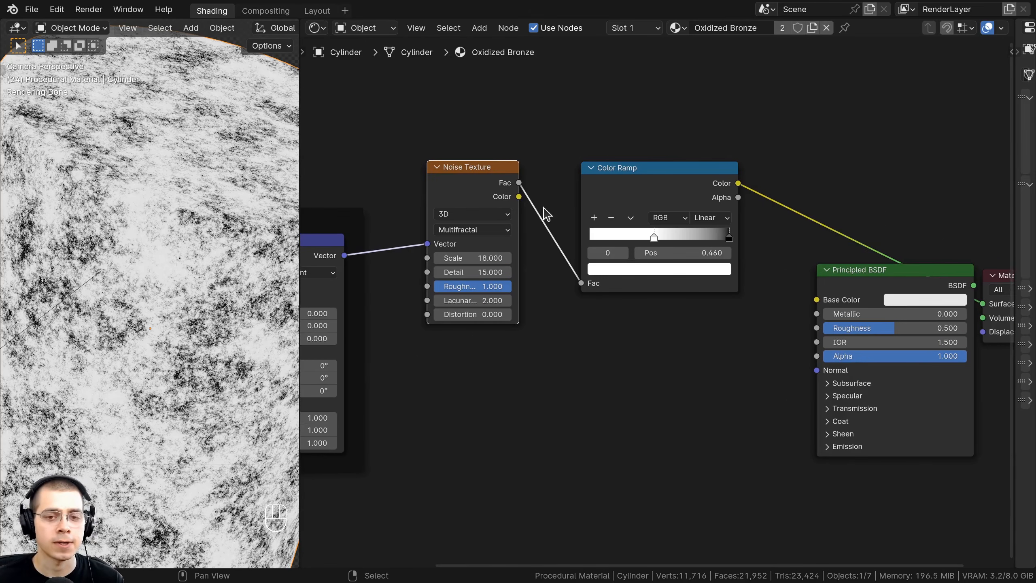
key("shift+a")
type("hue")
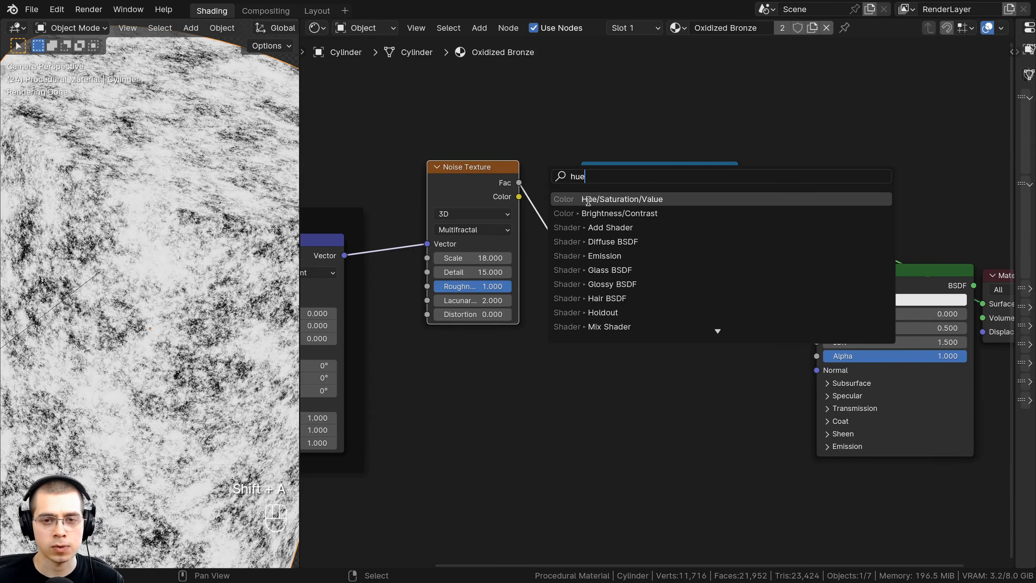
left_click(588, 201)
left_click(491, 160)
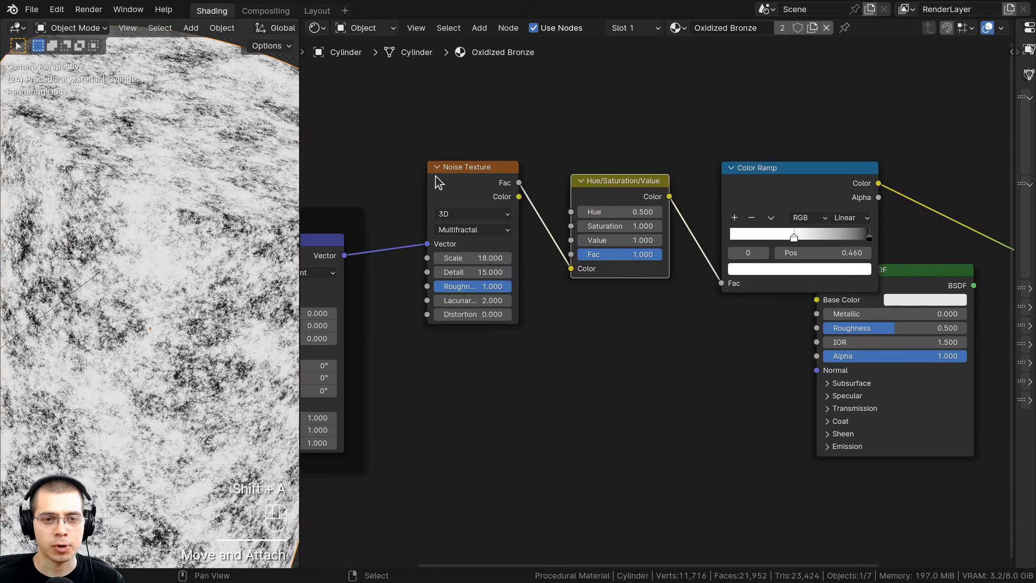
Step: Arrange the Noise Texture, Hue/Saturation/Value and Color Ramp nodes compactly side by side, well ahead of the Principled BSDF
left_click_drag(439, 182, 484, 182)
left_click_drag(496, 127, 637, 200)
key("g")
left_click(677, 200)
key("b")
left_click_drag(572, 138, 791, 204)
key("g")
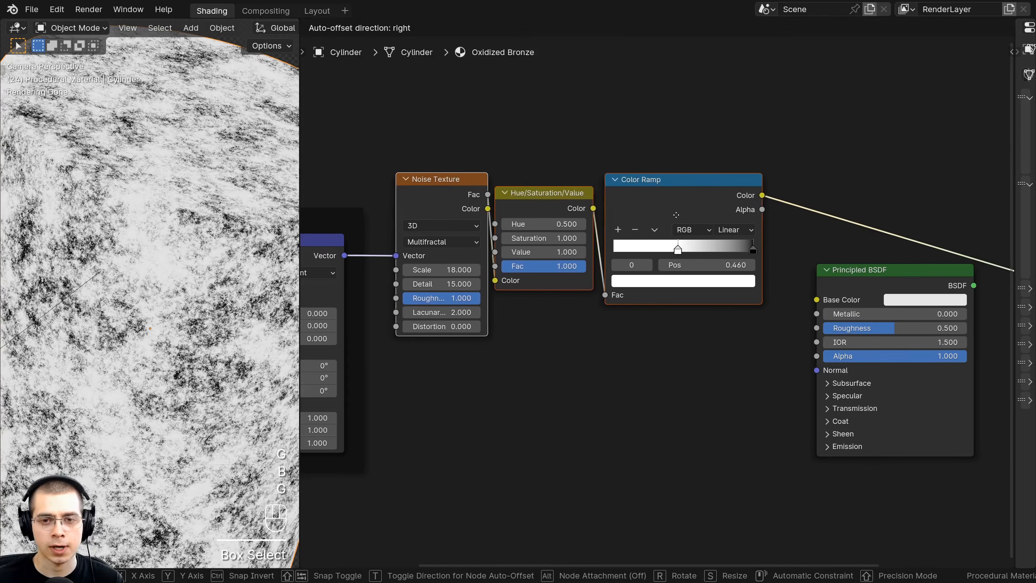
left_click(669, 214)
key("a")
scroll(571, 208, "up", 4)
middle_click_drag(507, 200, 536, 196)
left_click_drag(528, 168, 530, 169)
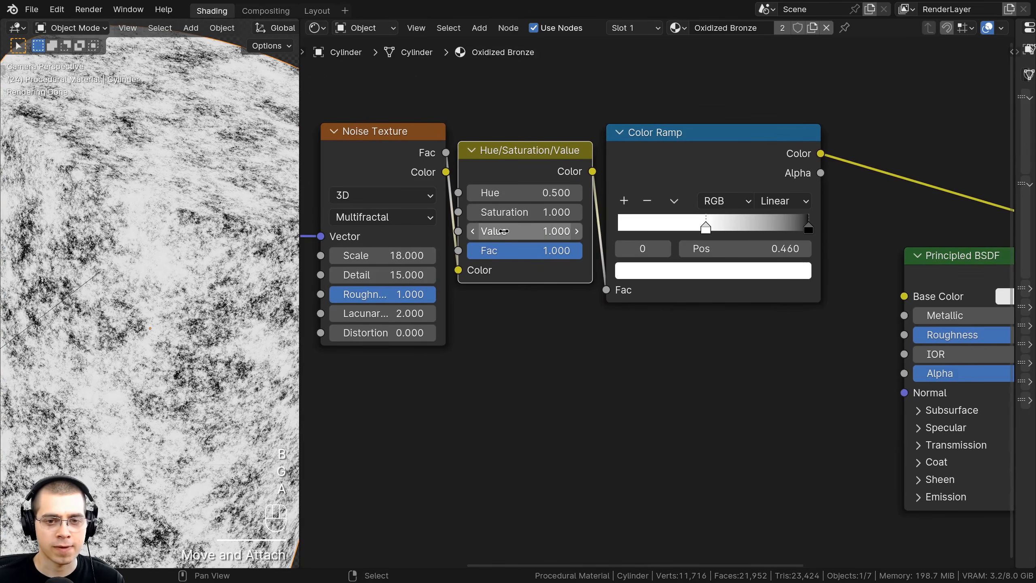
Step: Group the Noise Texture, Hue/Saturation/Value and Color Ramp nodes in a frame and label it "Oxidation"
mouse_move(504, 231)
left_mouse_down()
mouse_move(516, 231)
mouse_move(459, 231)
mouse_move(571, 231)
mouse_move(491, 232)
mouse_move(571, 231)
mouse_move(508, 231)
mouse_move(520, 231)
left_mouse_up()
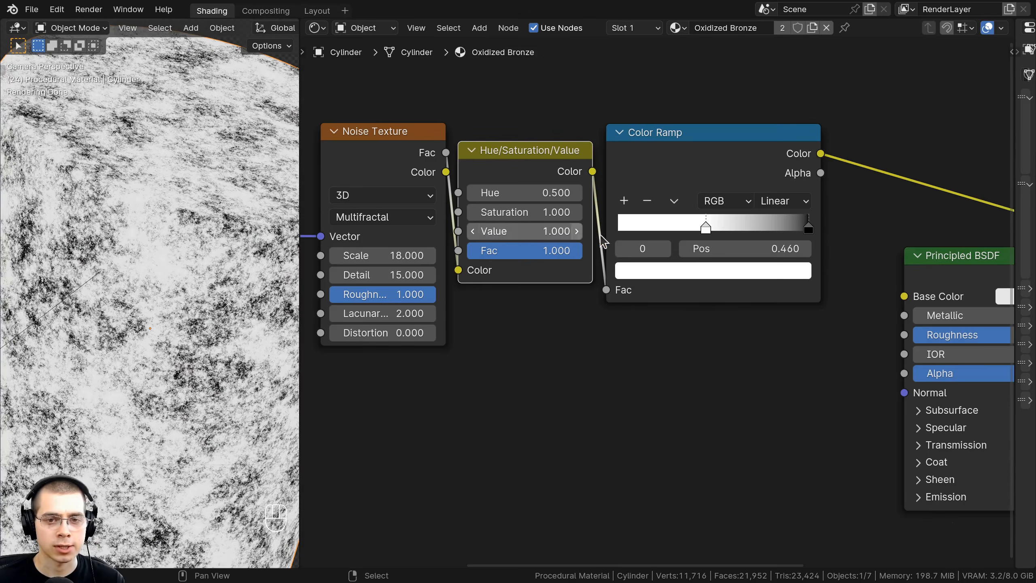
scroll(603, 241, "down", 3)
left_click(681, 216)
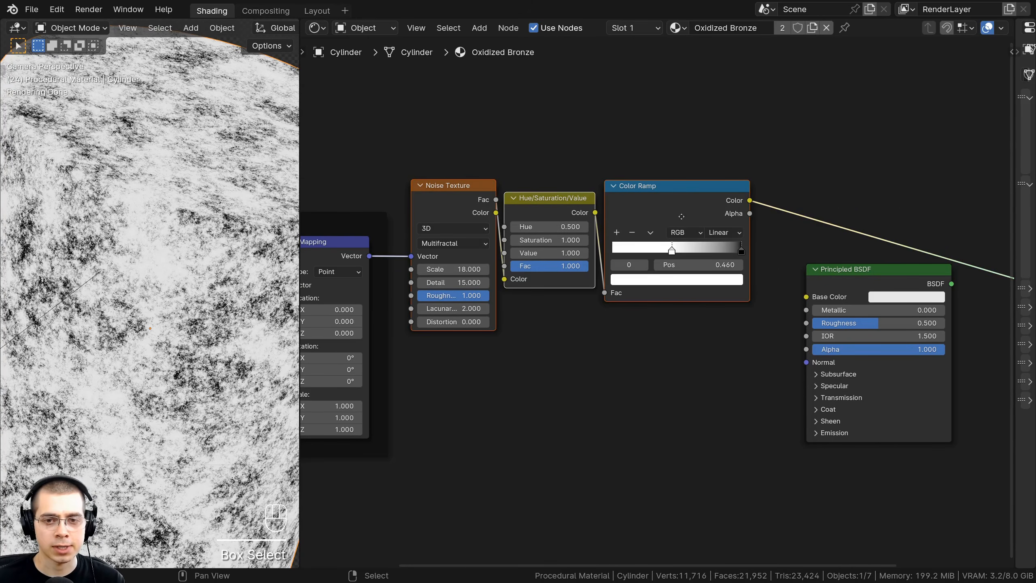
left_click_drag(681, 216, 685, 215)
key("ctrl+j")
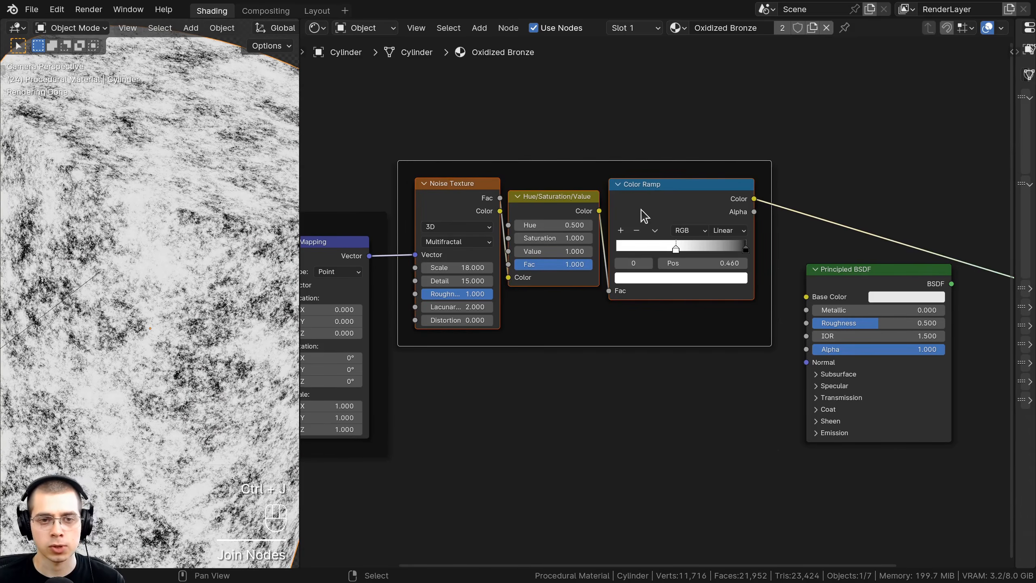
key("a")
left_click_drag(583, 166, 584, 165)
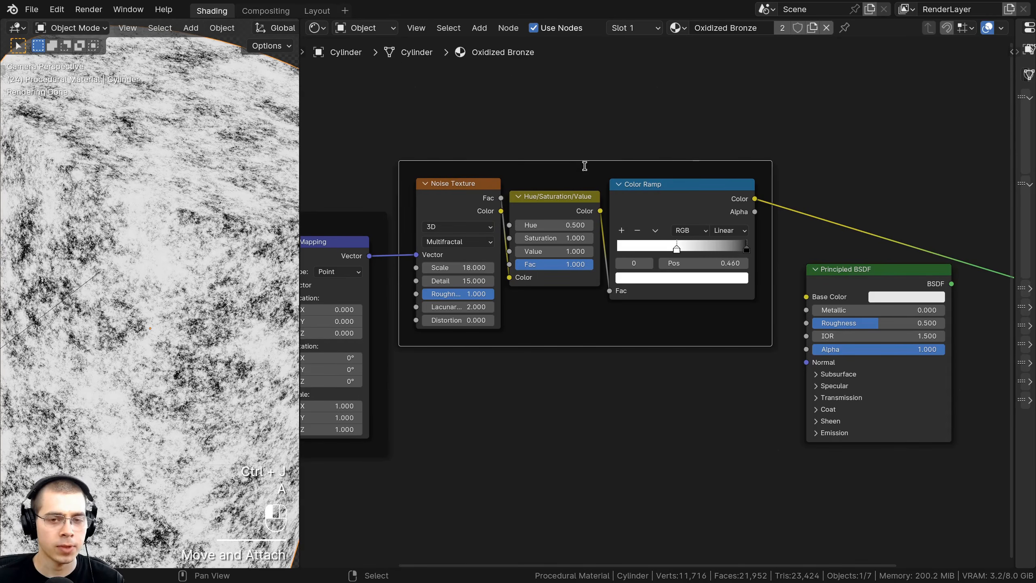
key("F2")
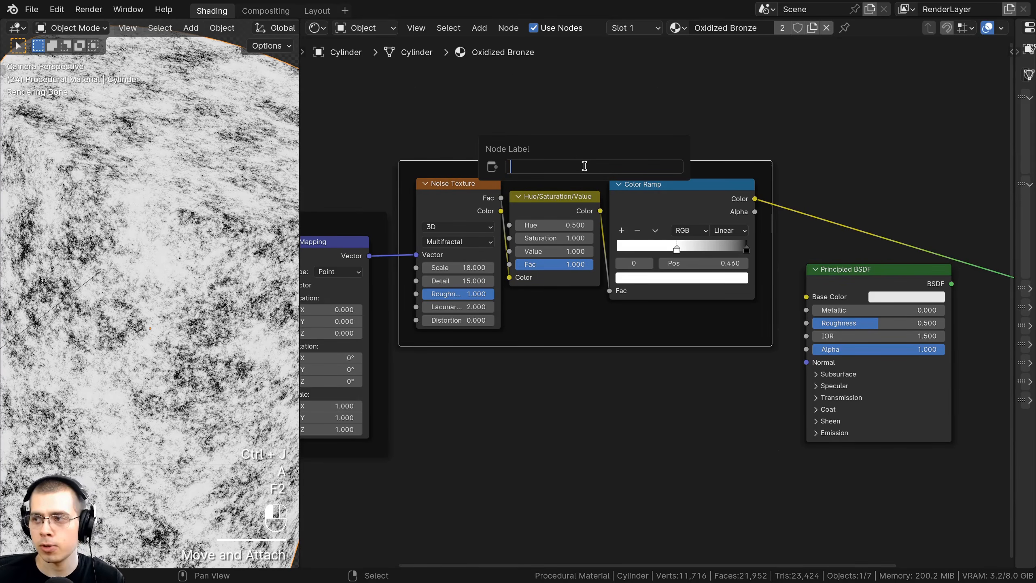
type("Oxidation")
key("Return")
scroll(671, 179, "down", 5)
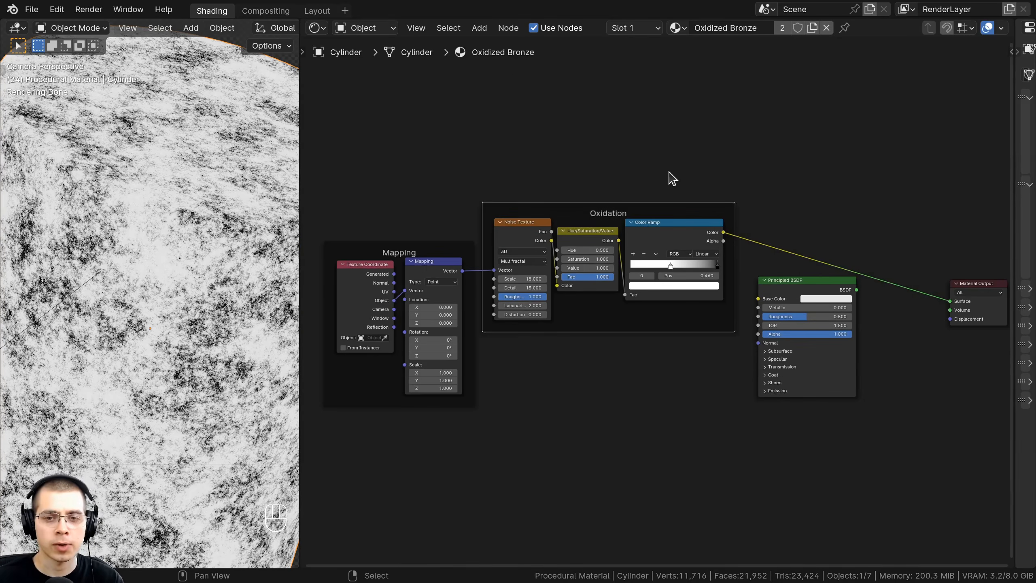
Step: Move the Oxidation frame slightly upward to free space beneath it
middle_click_drag(671, 178, 660, 164)
key("a")
left_click_drag(567, 197, 572, 176)
middle_click_drag(591, 222, 497, 179)
scroll(588, 220, "up", 1)
scroll(570, 183, "up", 1)
key("a")
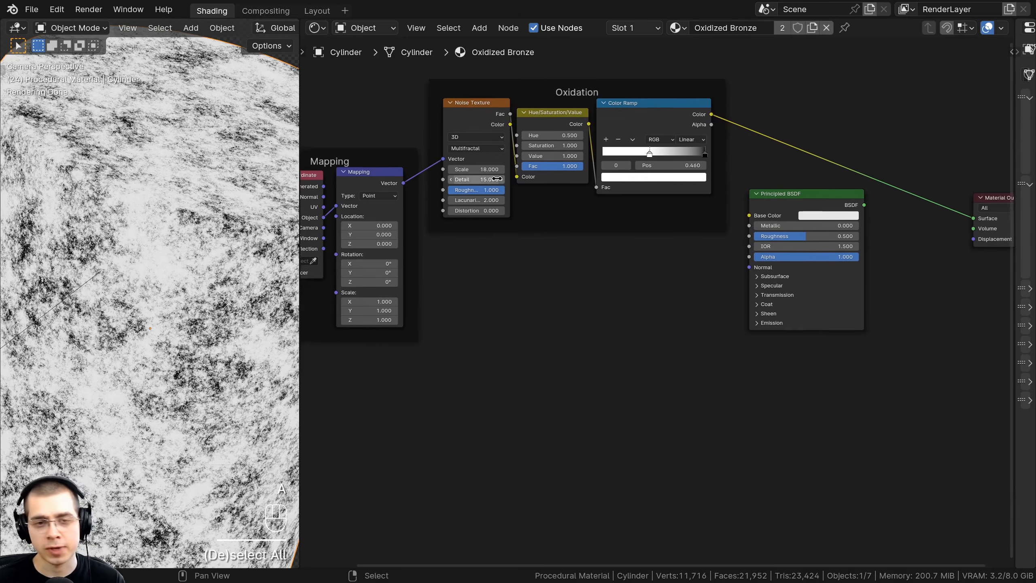
Step: Add a second Noise Texture node below the Oxidation frame and connect the Mapping node's Vector output to its Vector input
scroll(497, 179, "down", 1)
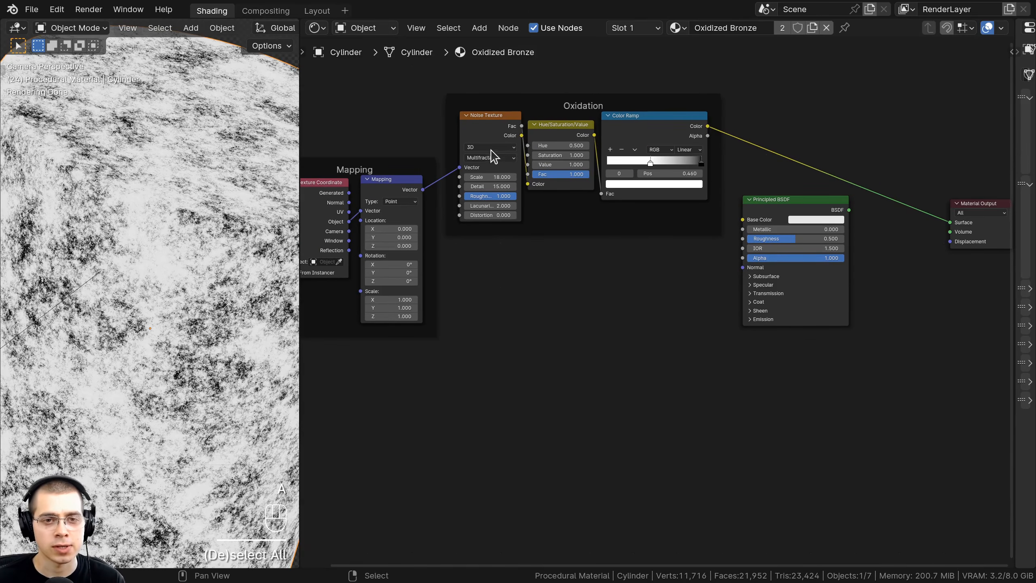
key("shift+a")
left_click(493, 128)
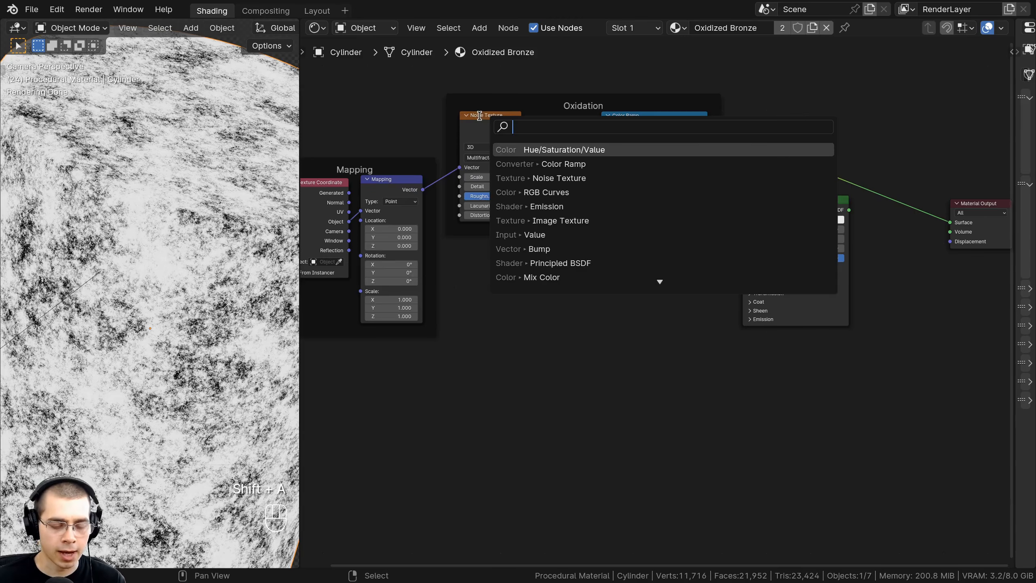
type("nois")
key("Return")
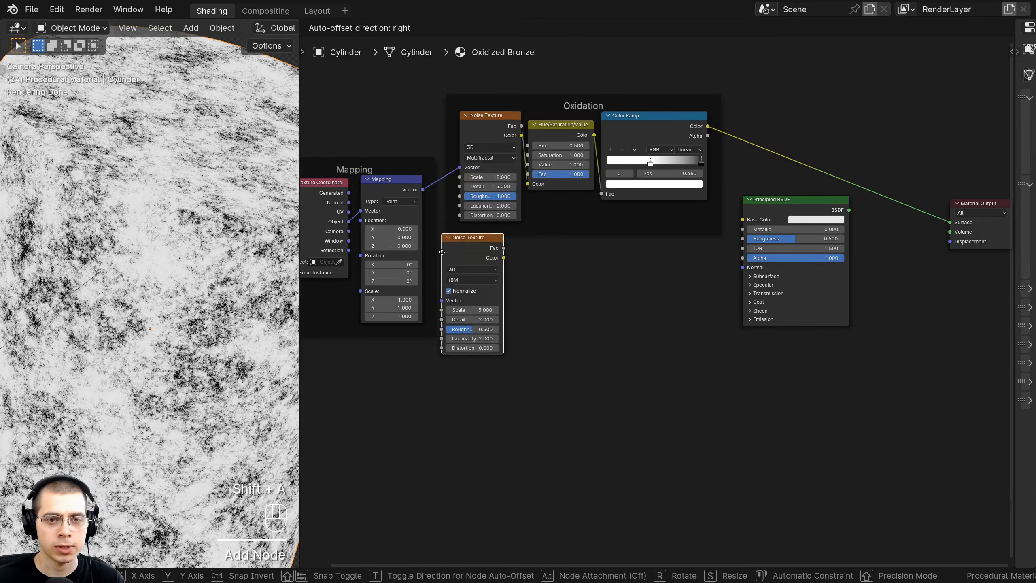
scroll(506, 257, "up", 1)
scroll(505, 252, "up", 1)
left_click(416, 167)
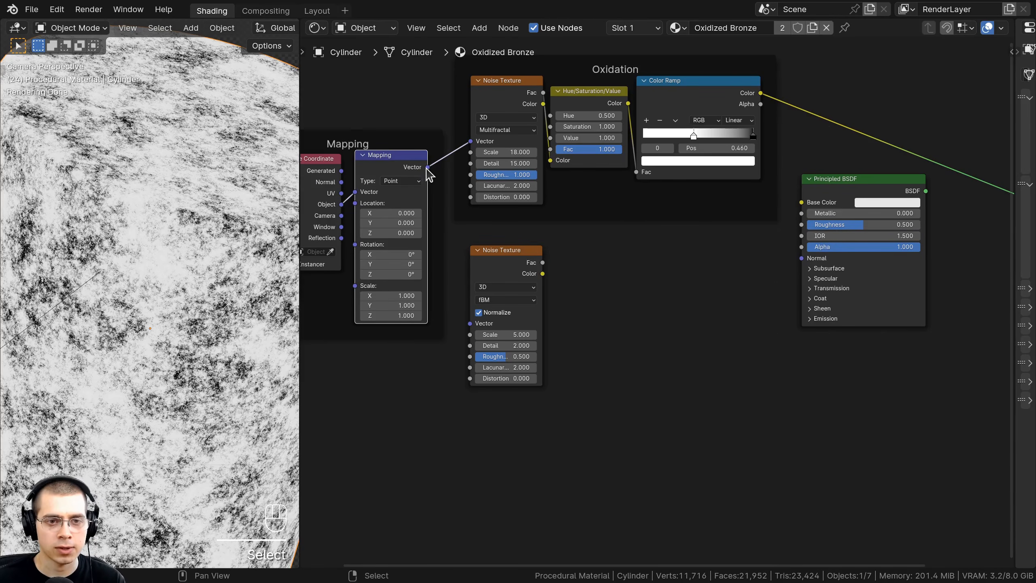
left_click_drag(428, 167, 470, 323)
Step: Add a Color Ramp node beside the new Noise Texture, driven by that texture's Fac output
middle_click_drag(341, 186, 447, 196)
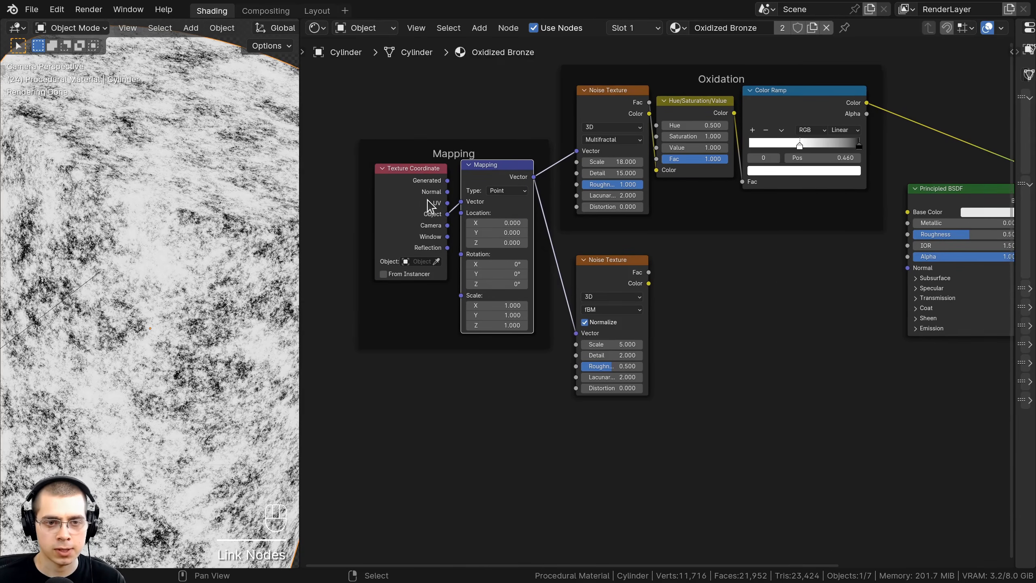
middle_click_drag(636, 292, 468, 265)
left_click(452, 278)
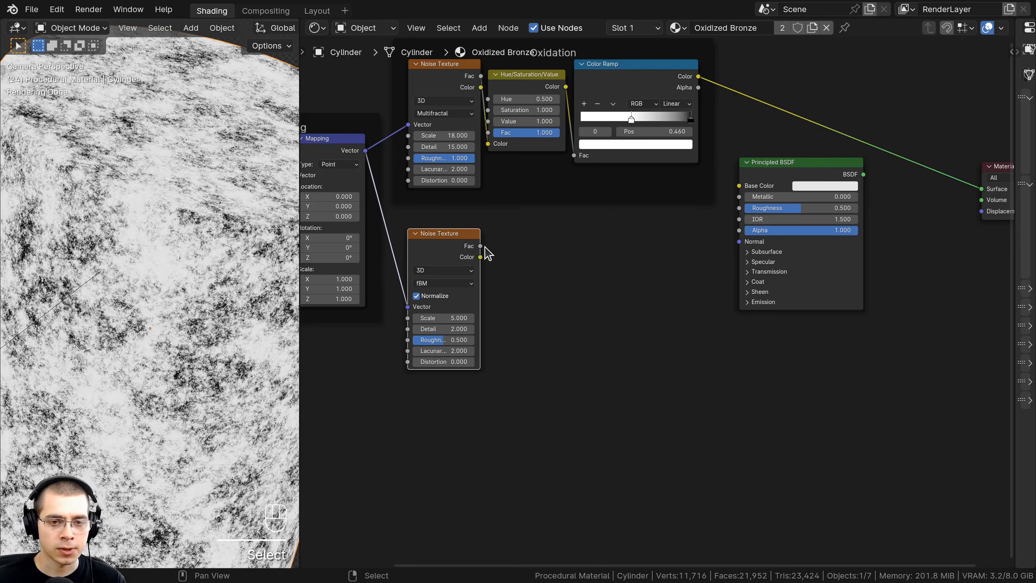
left_click_drag(479, 245, 587, 248)
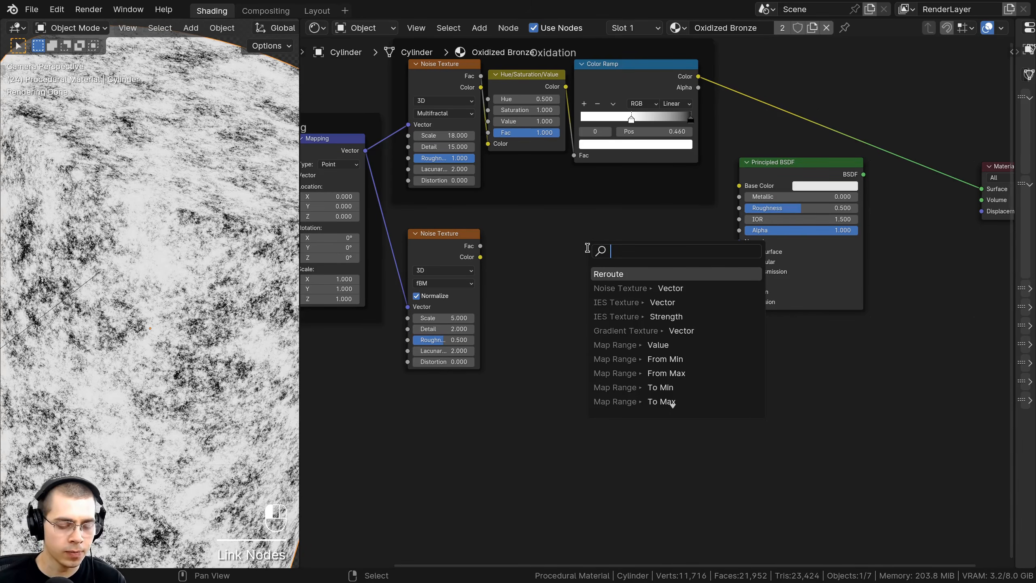
type("color")
key("Down")
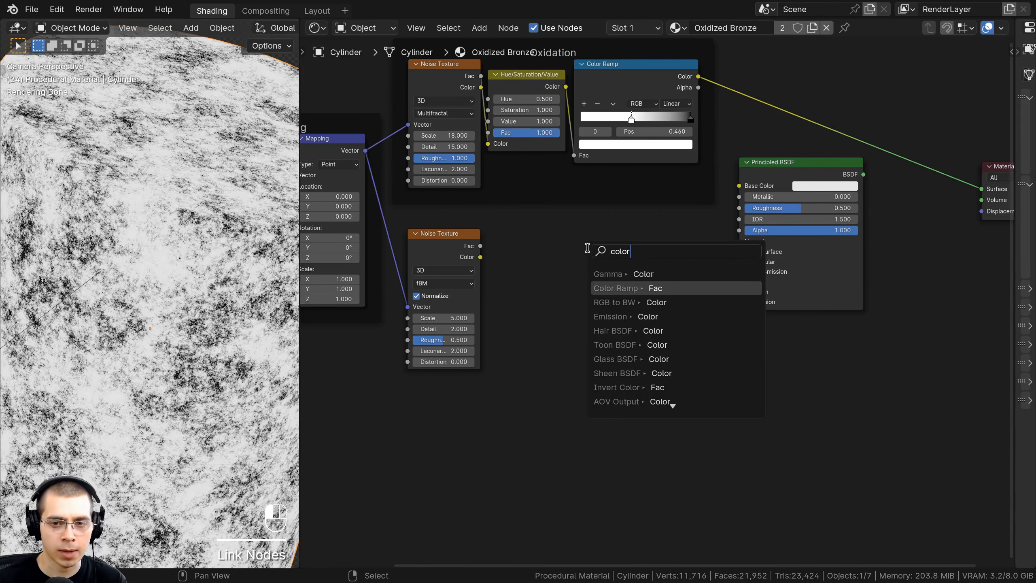
key("Return")
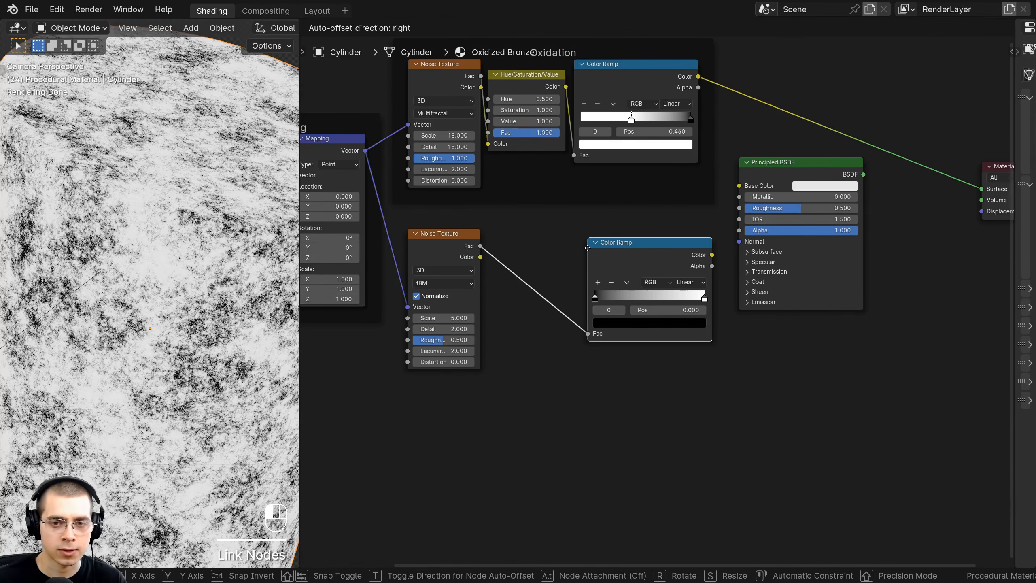
left_click(576, 244)
Step: Preview the new Color Ramp node's output on the cylinder
scroll(577, 245, "up", 2)
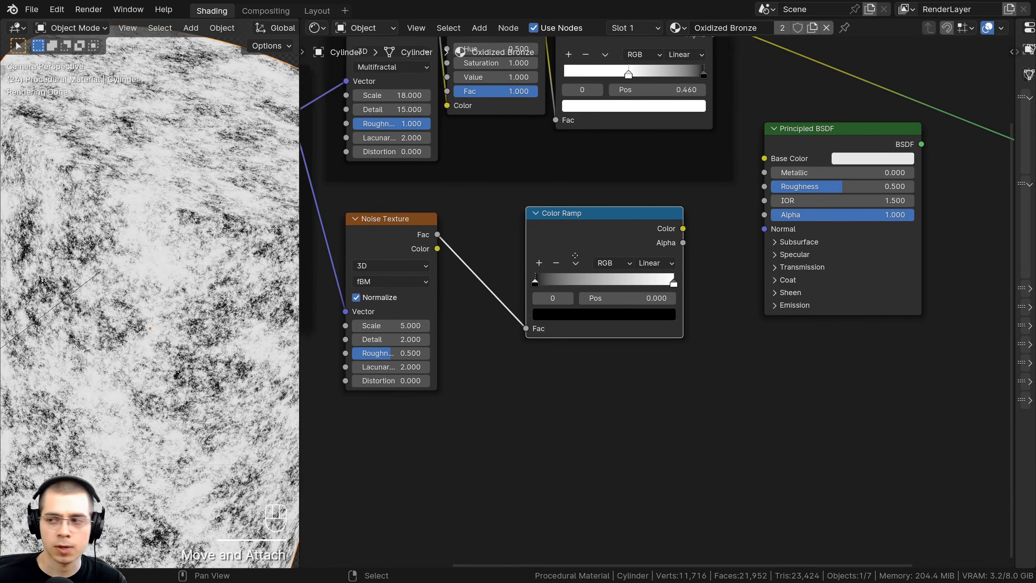
middle_click_drag(575, 256, 582, 261)
left_click(608, 239, "ctrl+shift")
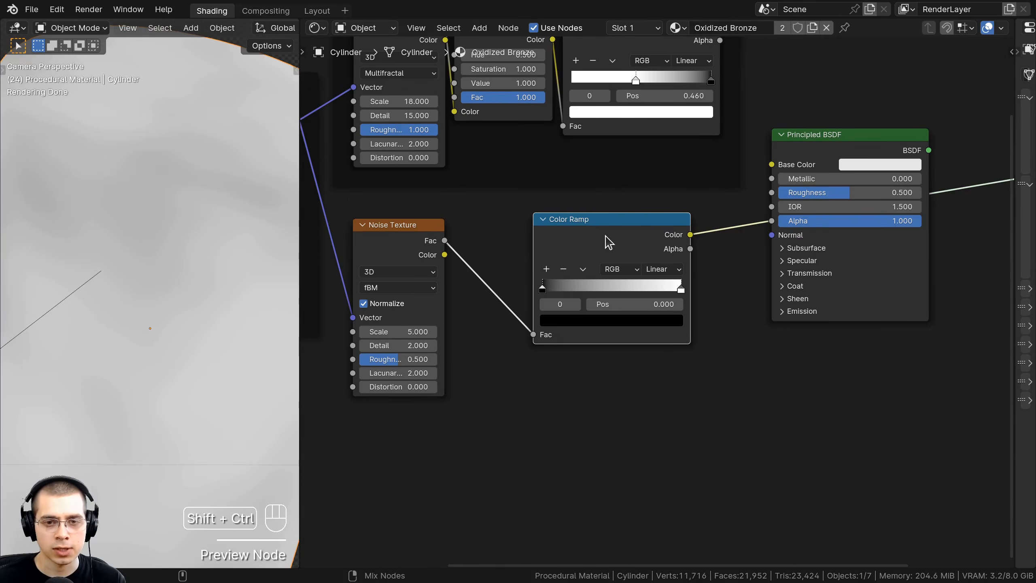
middle_click_drag(600, 239, 680, 240)
left_click_drag(680, 240, 683, 240)
left_click_drag(502, 233, 512, 227)
Step: Set the second Noise Texture's Scale to 20, Detail to 15 and Roughness to 1.000
scroll(613, 344, "up", 4)
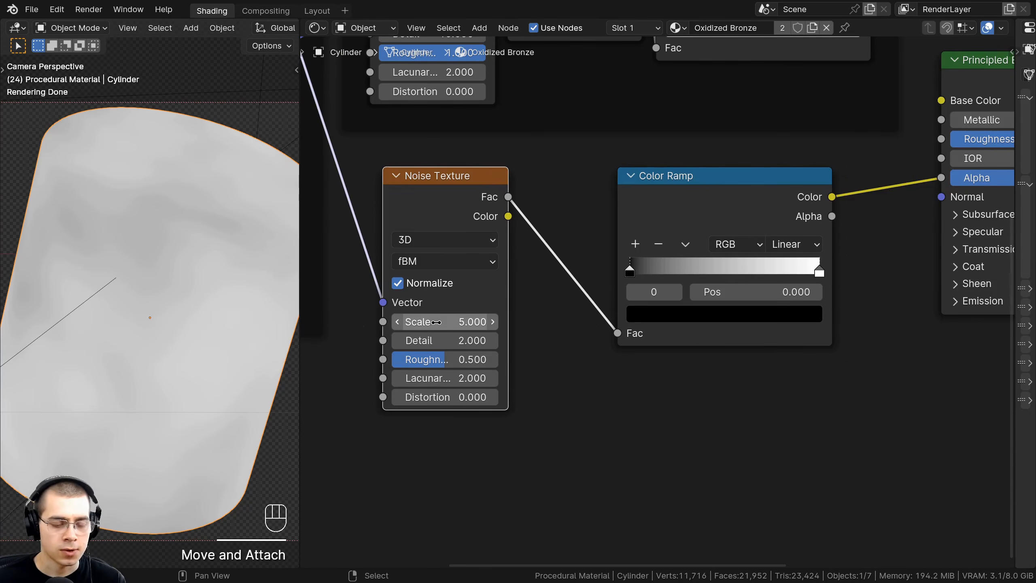
left_click(437, 323)
type("20")
key("Return")
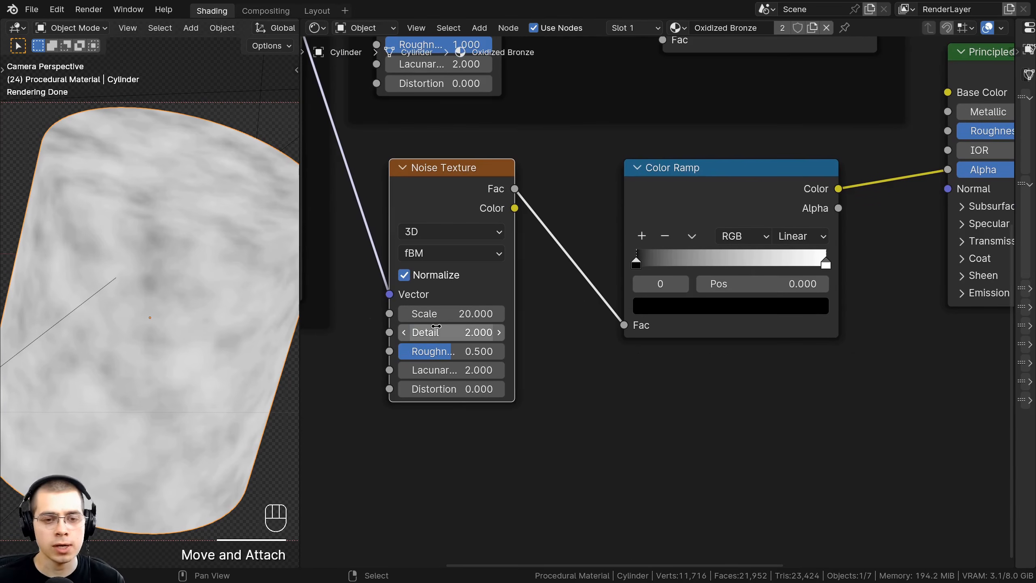
left_click(436, 332)
type("15")
key("Return")
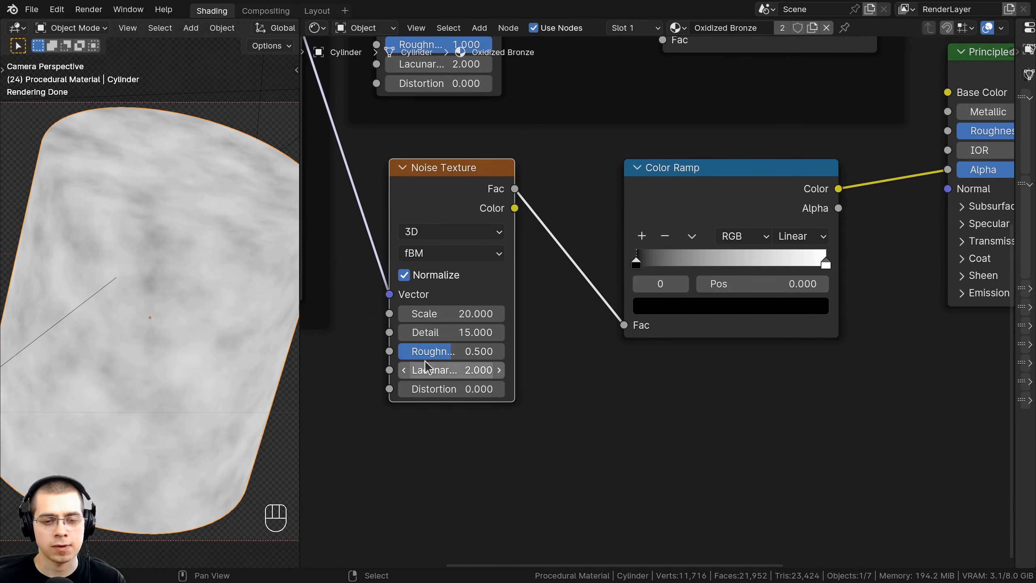
left_click_drag(432, 354, 505, 353)
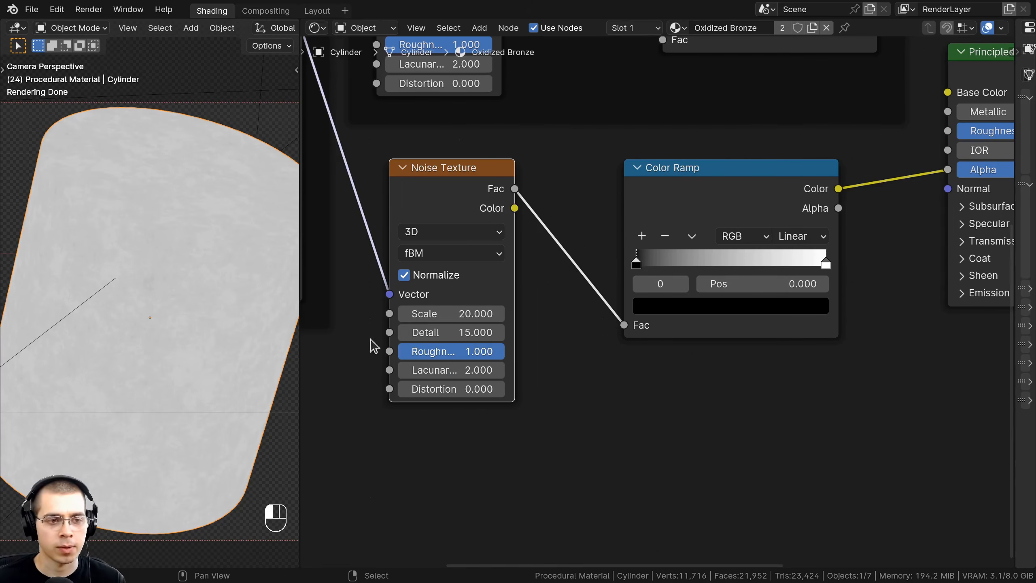
Step: Place the new Color Ramp's black stop at 0.503 and its white stop at 0.000
scroll(498, 190, "down", 1)
middle_click_drag(497, 190, 402, 195)
scroll(538, 229, "up", 1)
middle_click_drag(539, 229, 558, 229)
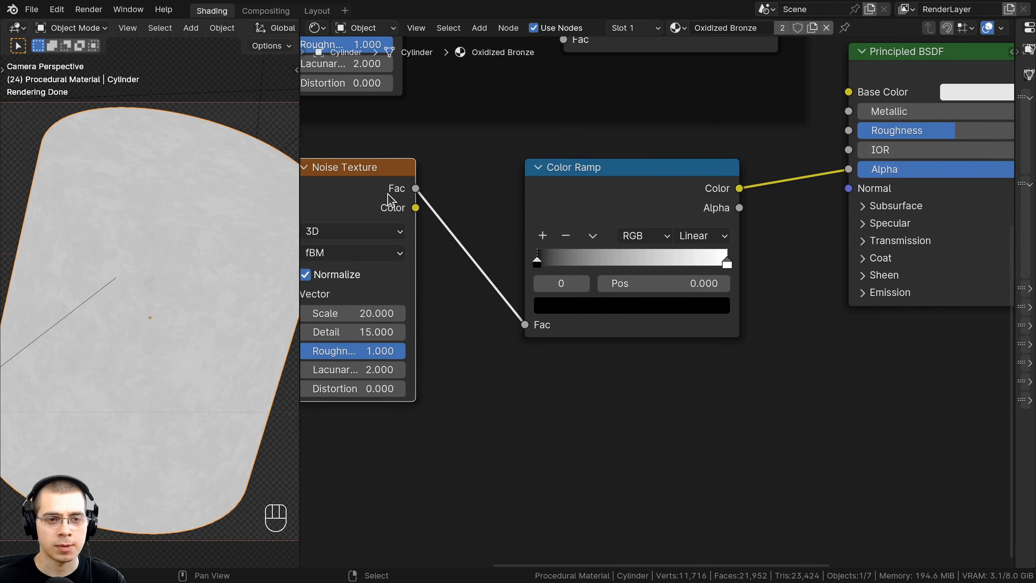
left_click_drag(381, 184, 392, 185)
left_click(671, 205)
scroll(519, 255, "up", 1)
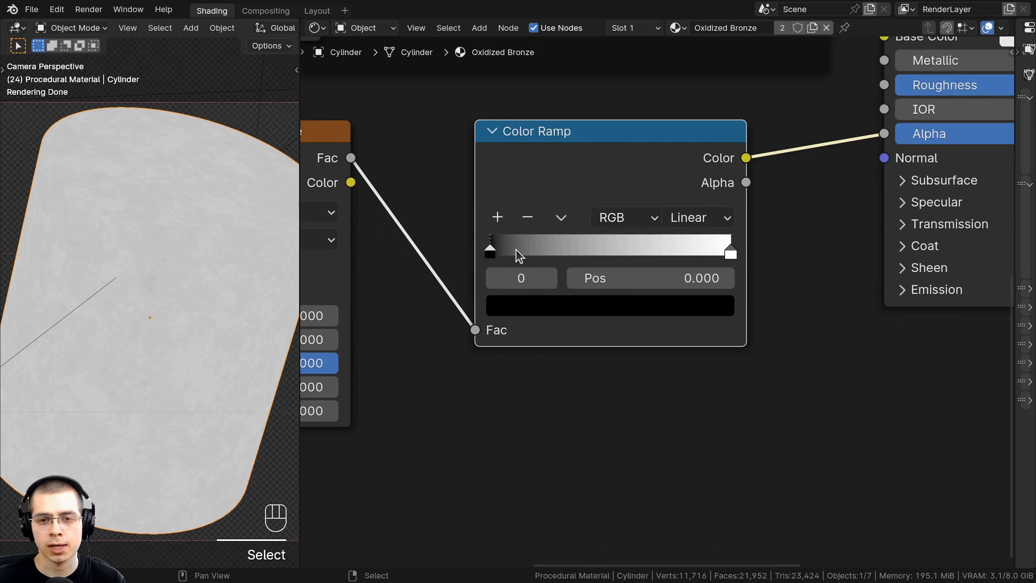
left_click_drag(490, 253, 614, 252)
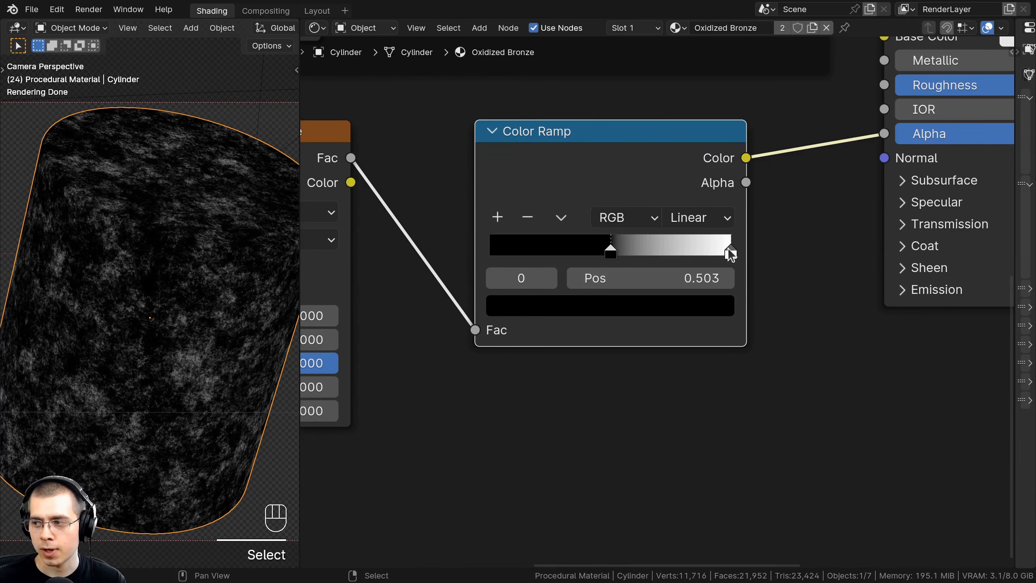
left_click_drag(730, 253, 462, 242)
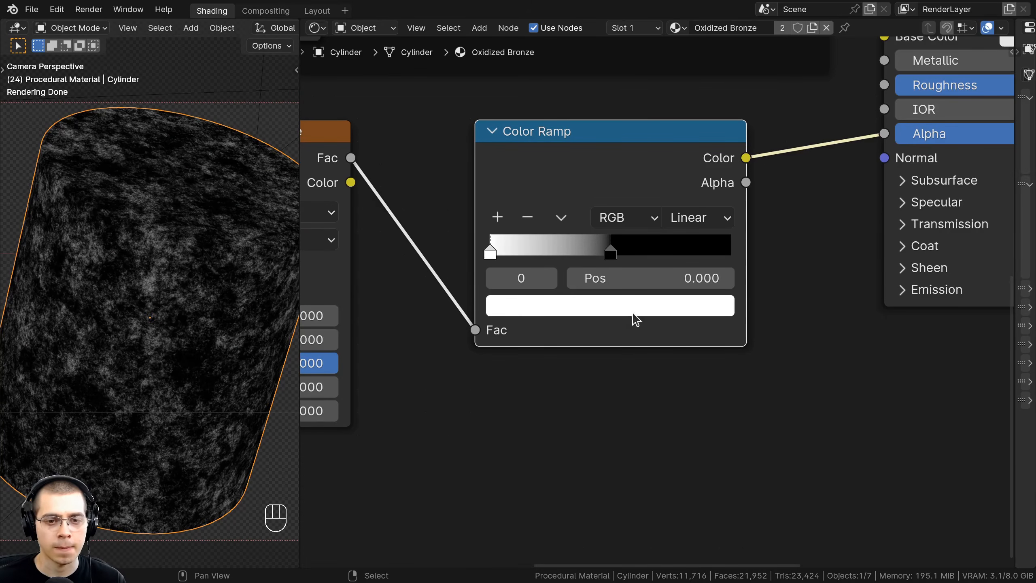
Step: Darken the new Color Ramp's white stop to a light grey, hex B1B1B1
left_click(565, 298)
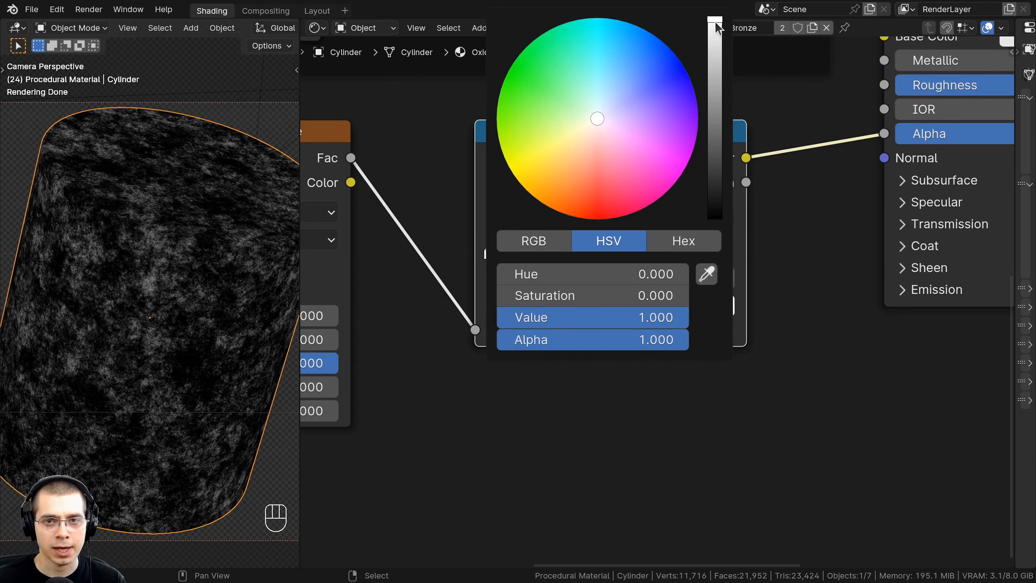
left_click_drag(718, 28, 716, 81)
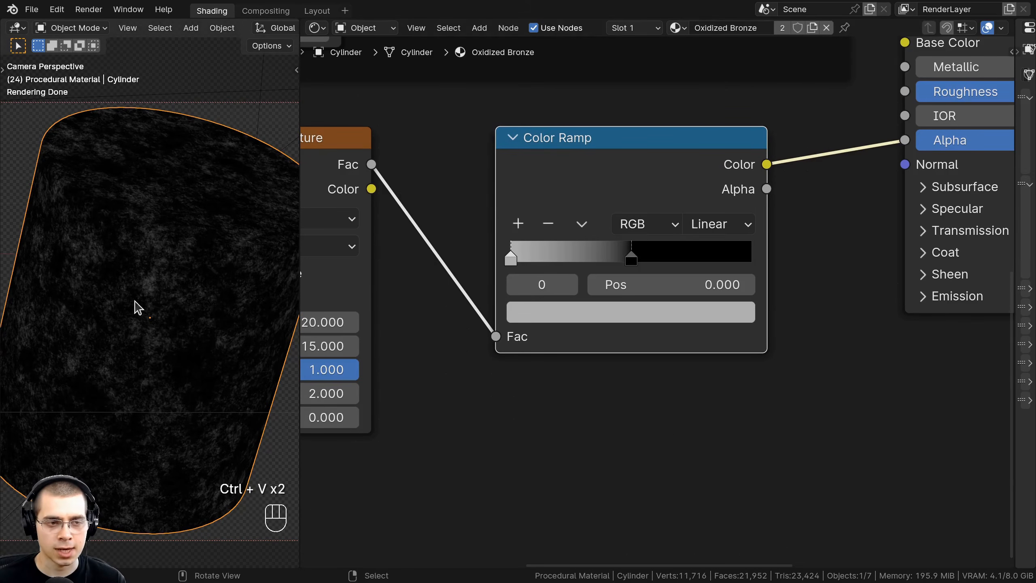
middle_click_drag(532, 291, 528, 253)
left_click_drag(506, 220, 465, 220)
left_click(563, 273)
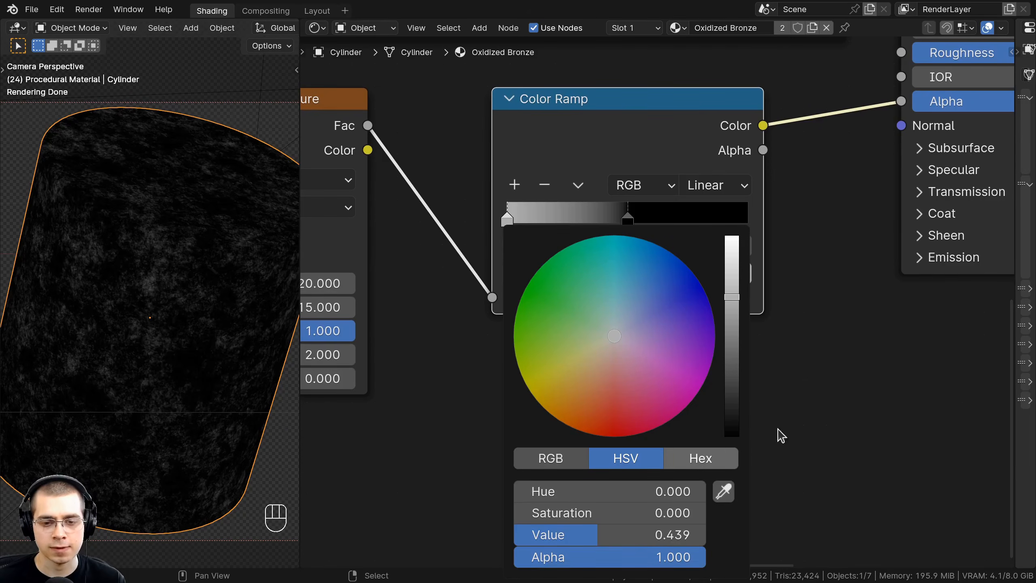
middle_click_drag(668, 339, 673, 213)
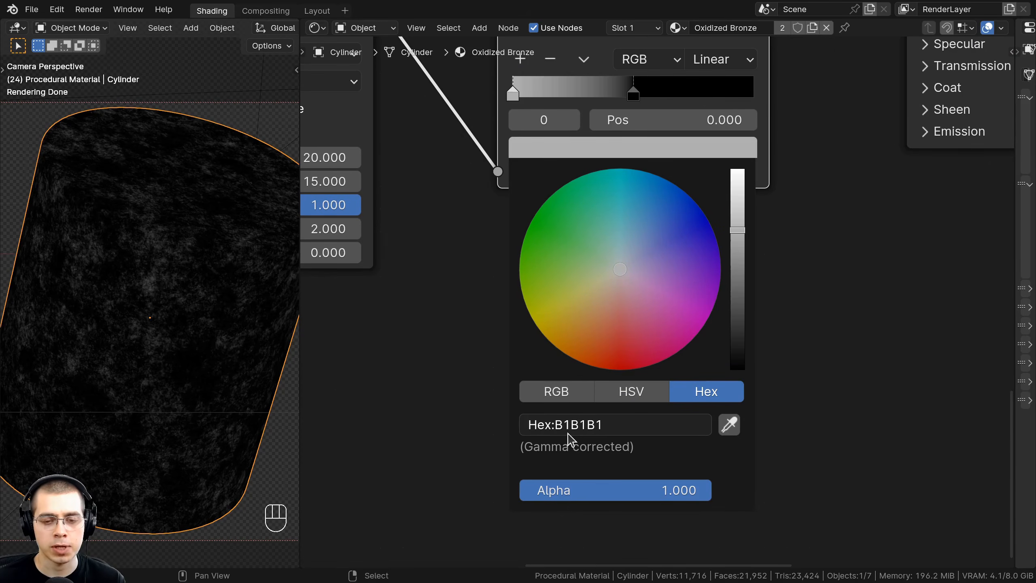
Step: Group the second Noise Texture and its Color Ramp in a frame and label it "Noise"
scroll(180, 319, "down", 2, "shift")
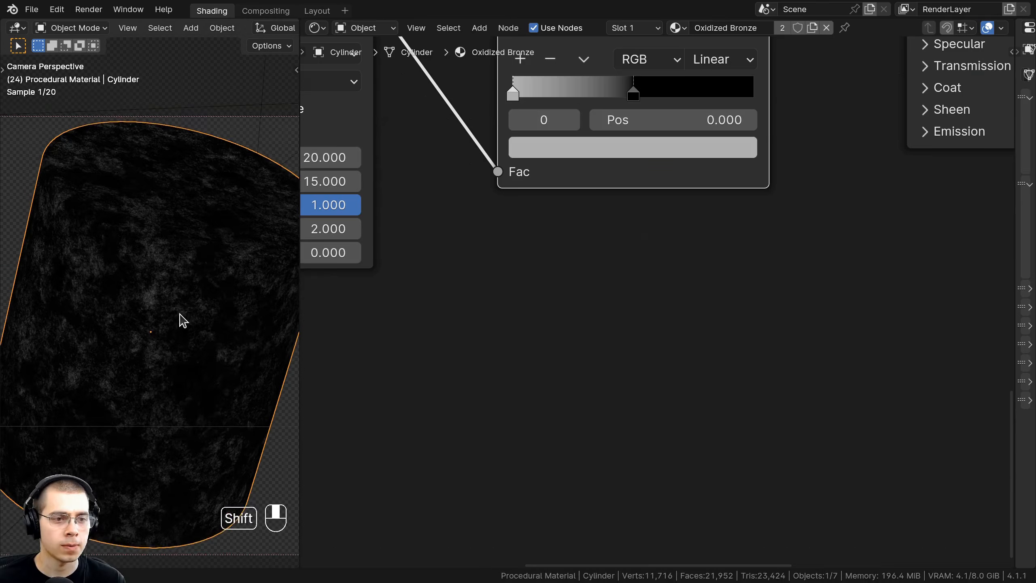
left_click_drag(714, 517, 371, 170)
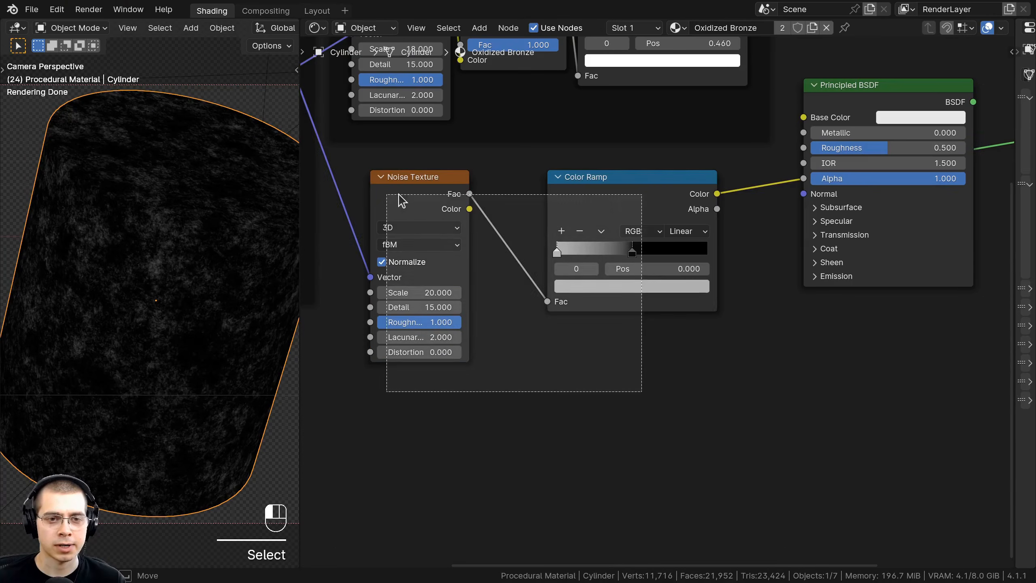
left_click_drag(434, 195, 437, 197)
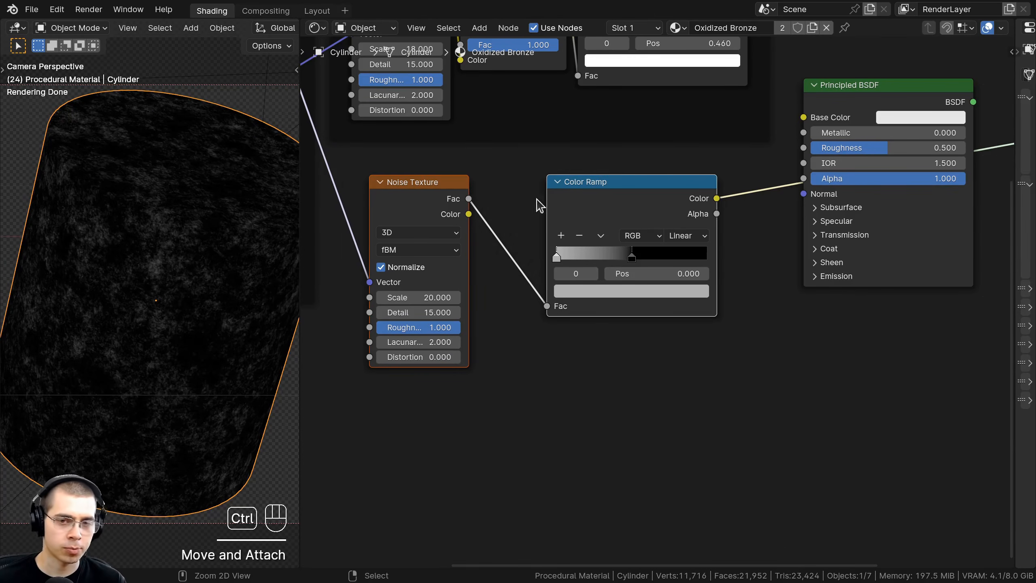
key("ctrl+j")
key("a")
left_click_drag(537, 160, 544, 165)
key("F2")
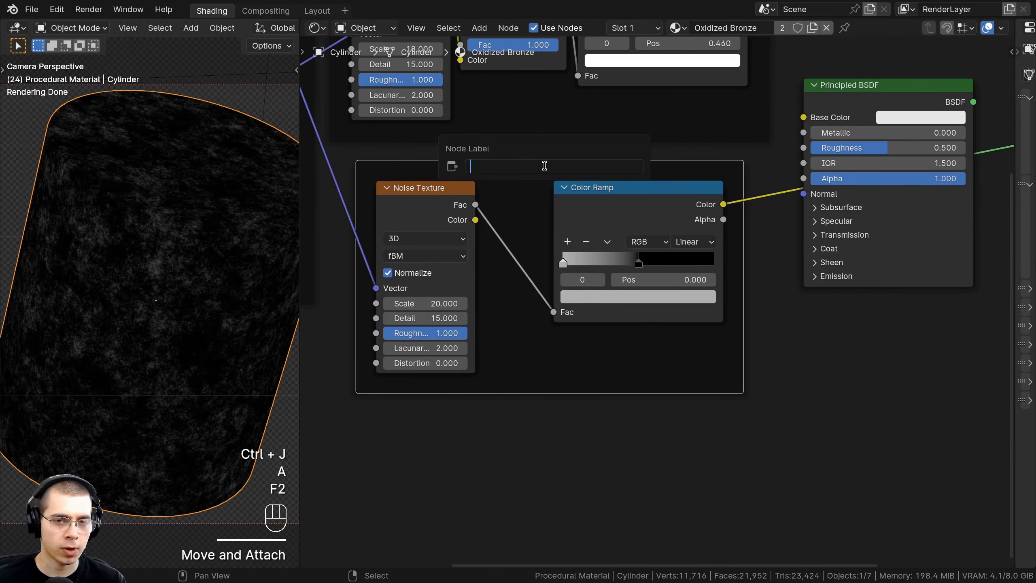
type("Noise")
key("Return")
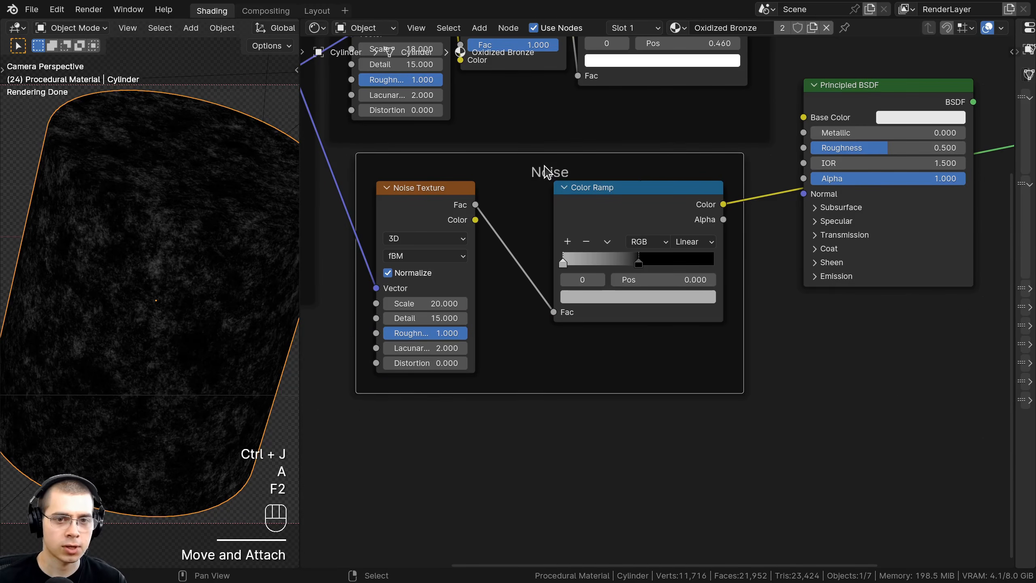
Step: Add a Voronoi Texture node below the Noise frame
key("a")
scroll(528, 224, "down", 2)
scroll(237, 264, "down", 1)
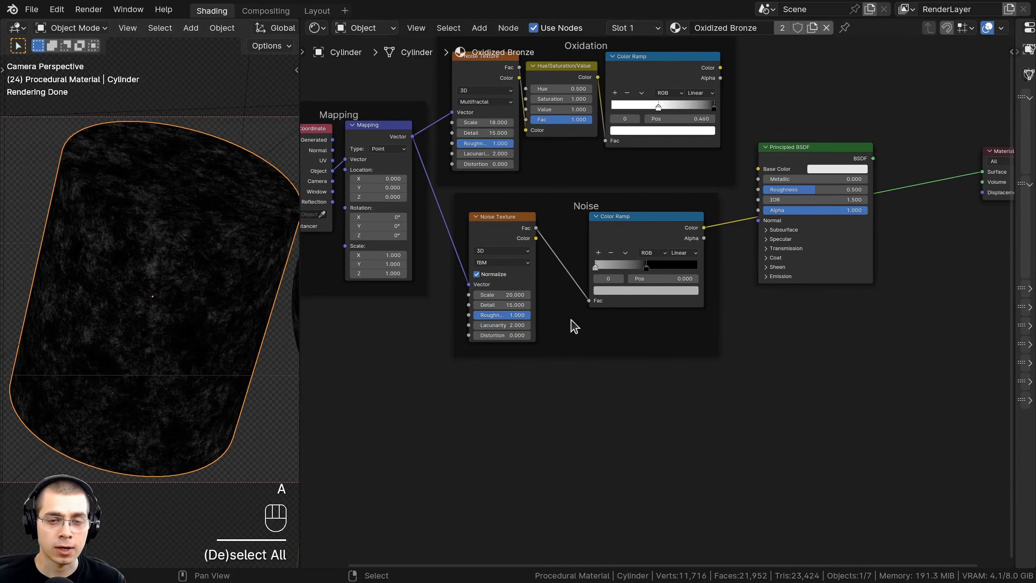
scroll(569, 324, "down", 1)
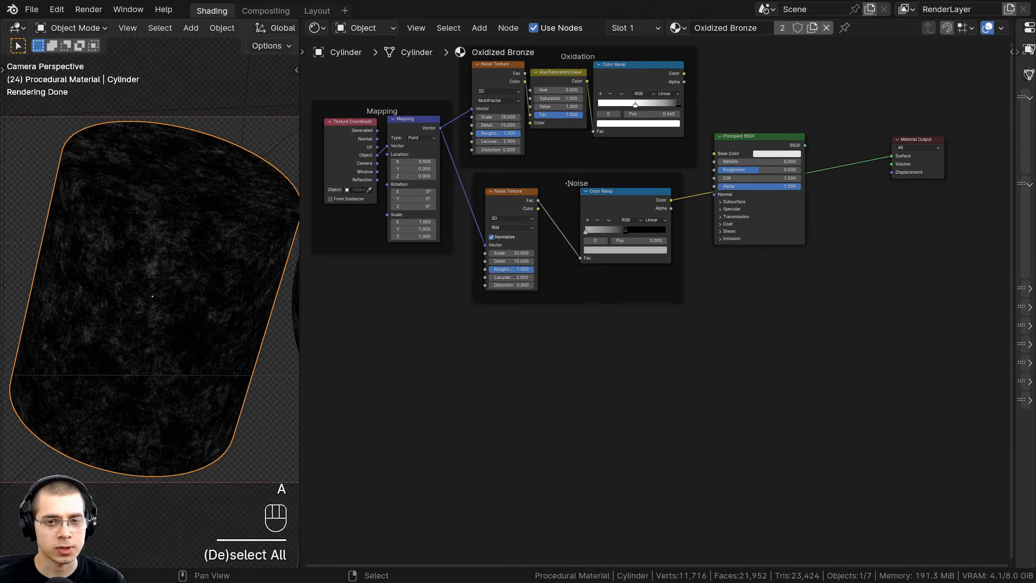
left_click_drag(569, 183, 607, 204)
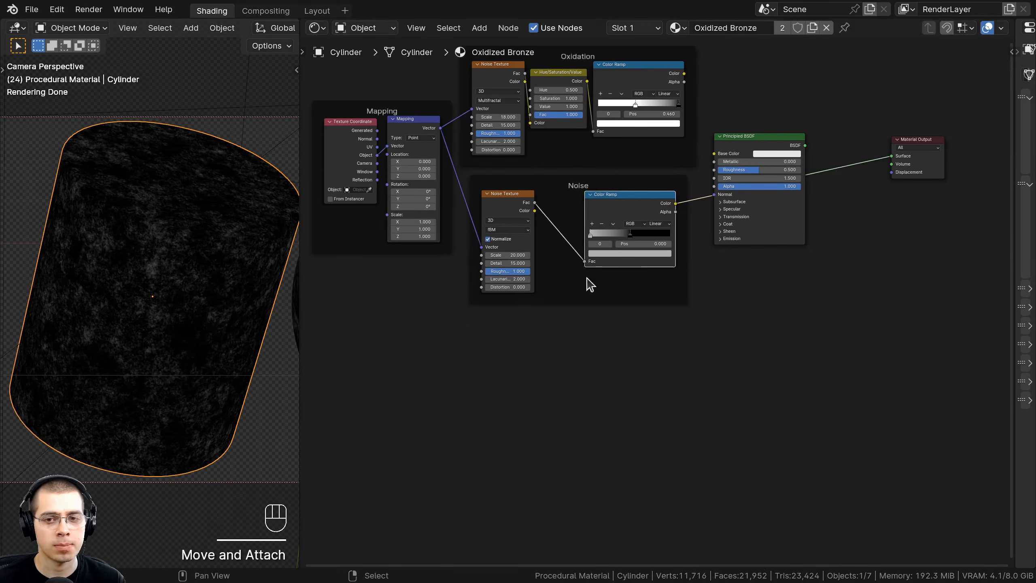
middle_click_drag(588, 284, 594, 277)
key("shift+a")
type("vor")
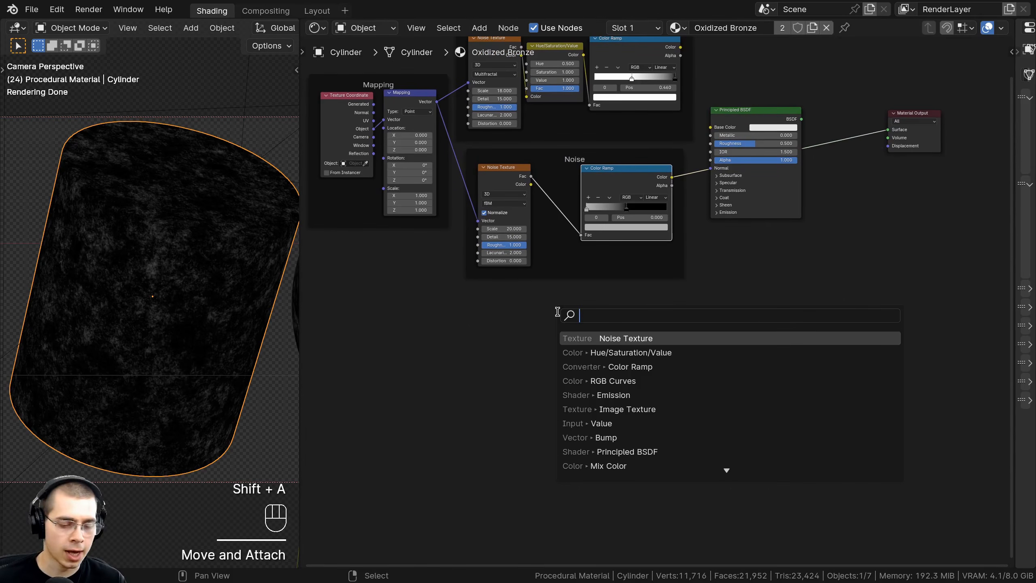
key("Return")
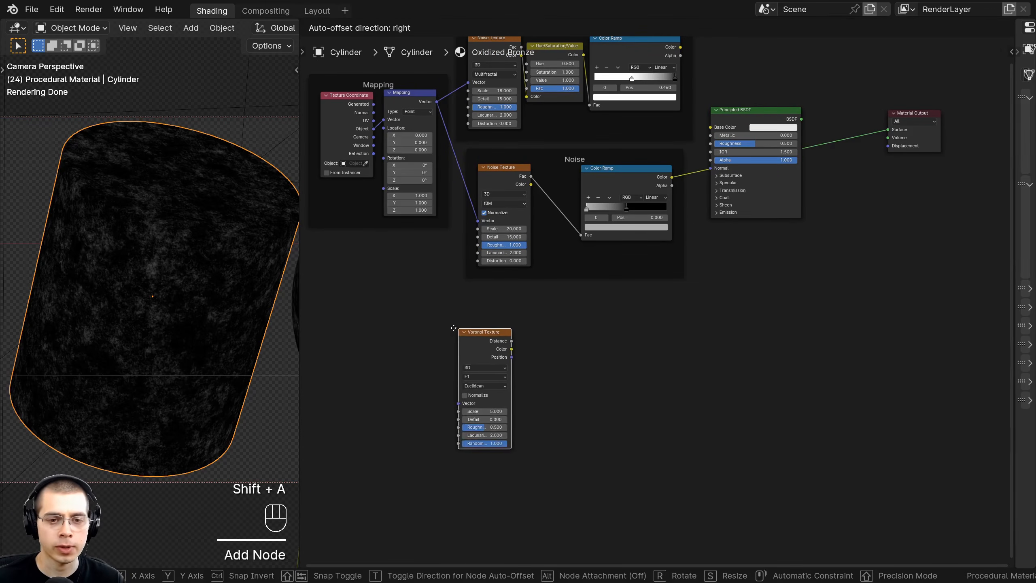
left_click(481, 289)
Step: Reposition the Mapping frame, link Mapping's Vector output to the Voronoi Texture's Vector input, and preview the Voronoi Texture on the cylinder
middle_click_drag(382, 168, 599, 224)
middle_click_drag(564, 133, 474, 112)
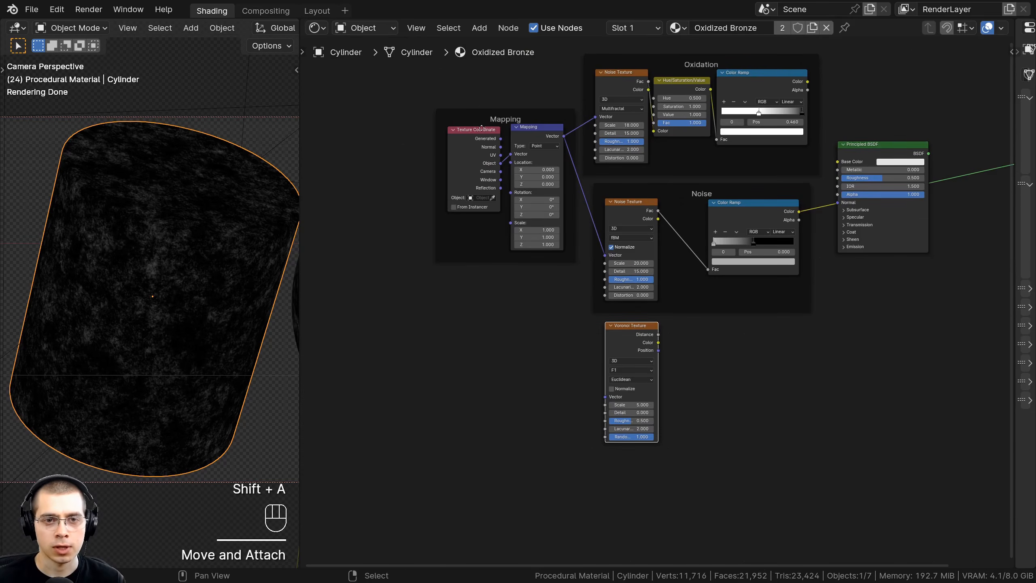
left_click_drag(515, 113, 469, 227)
scroll(469, 226, "up", 1)
middle_click_drag(530, 259, 465, 214)
key("a")
left_click_drag(465, 213, 574, 397)
middle_click_drag(415, 270, 385, 232)
middle_click_drag(653, 310, 616, 310)
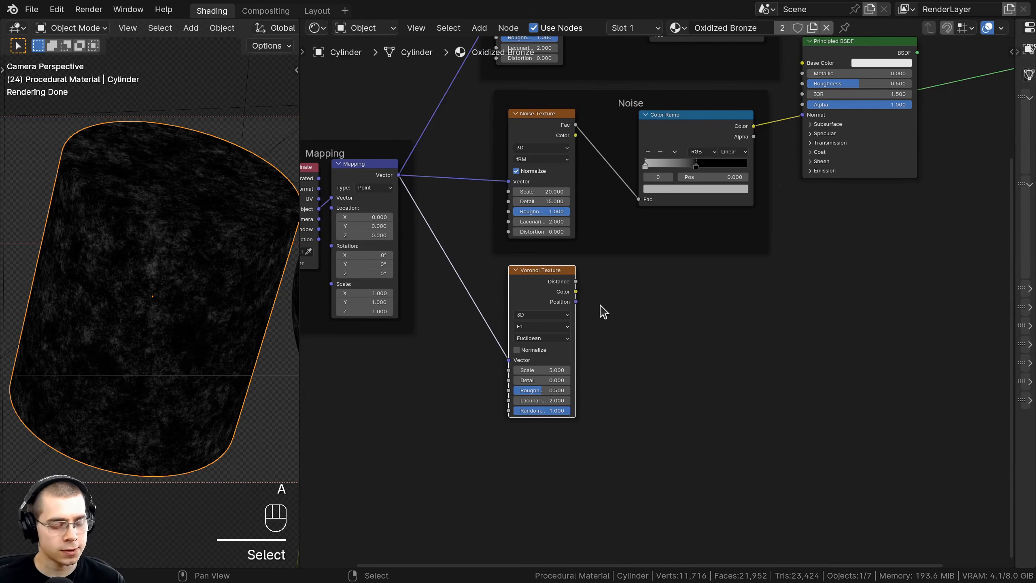
left_click(536, 292, "ctrl+shift")
Step: Set the Voronoi Texture's Scale to 27
scroll(552, 304, "up", 4)
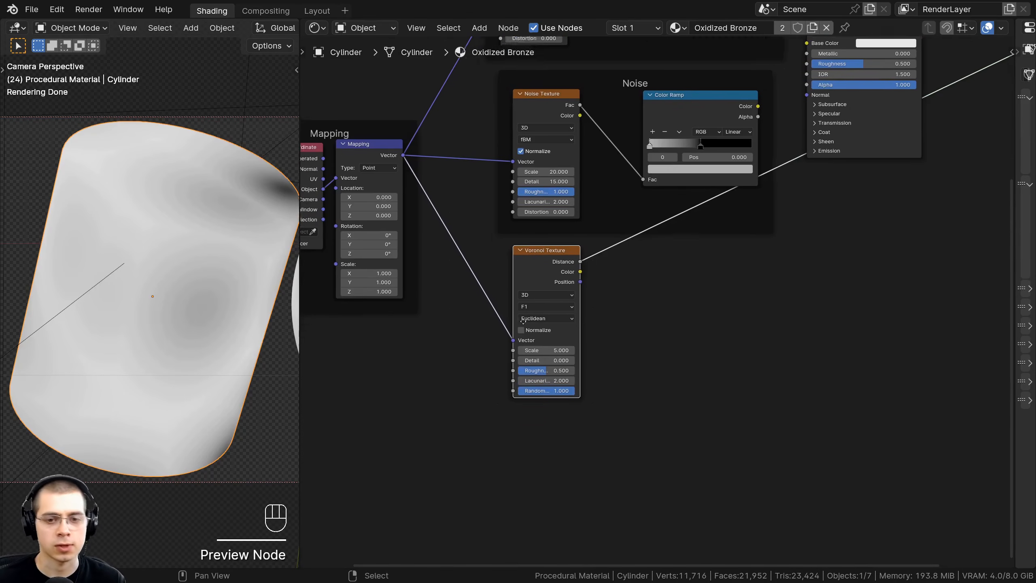
scroll(550, 304, "up", 2)
middle_click_drag(493, 306, 498, 277)
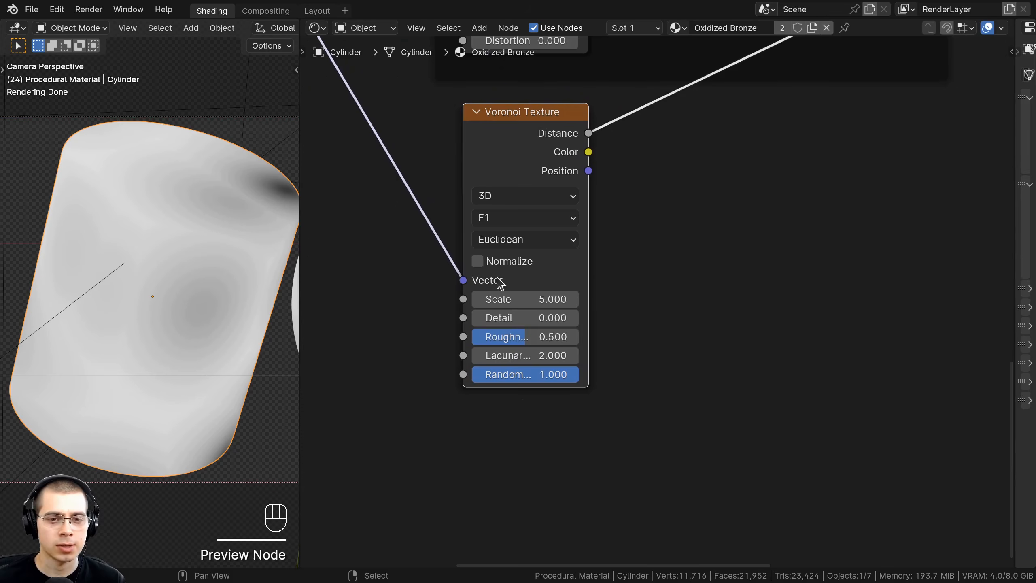
left_click(502, 298)
type("27")
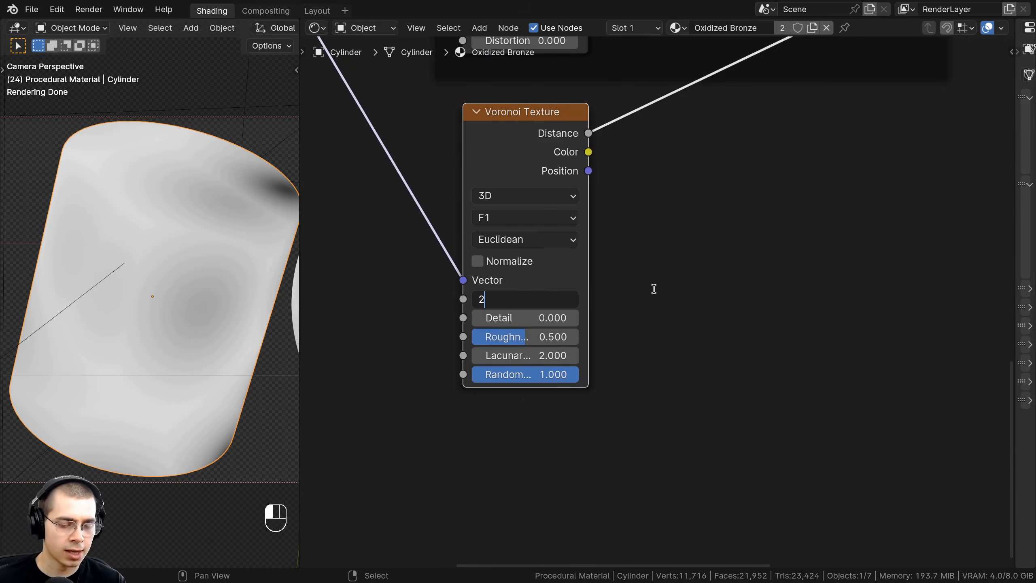
key("Return")
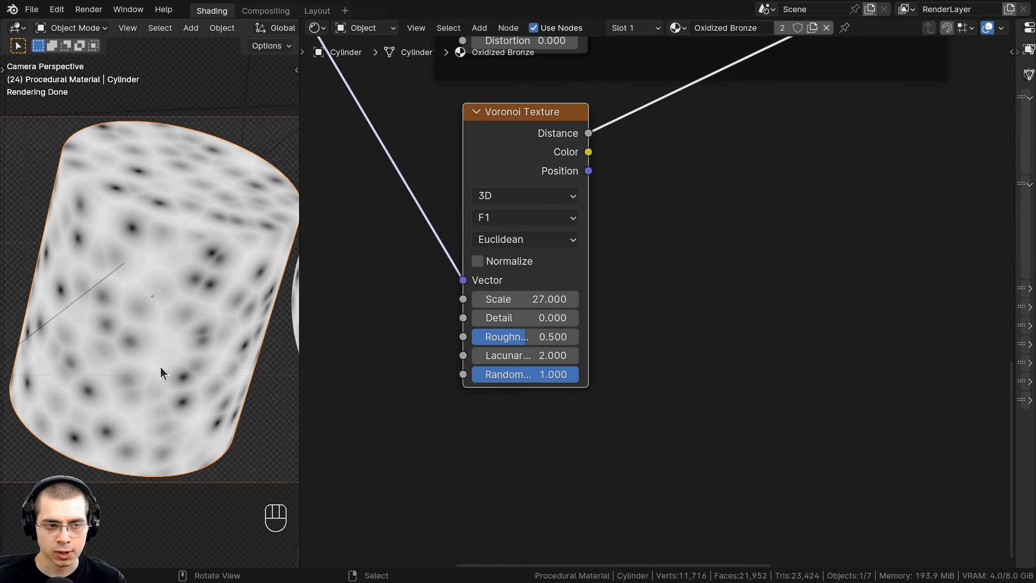
middle_click_drag(303, 323, 313, 326)
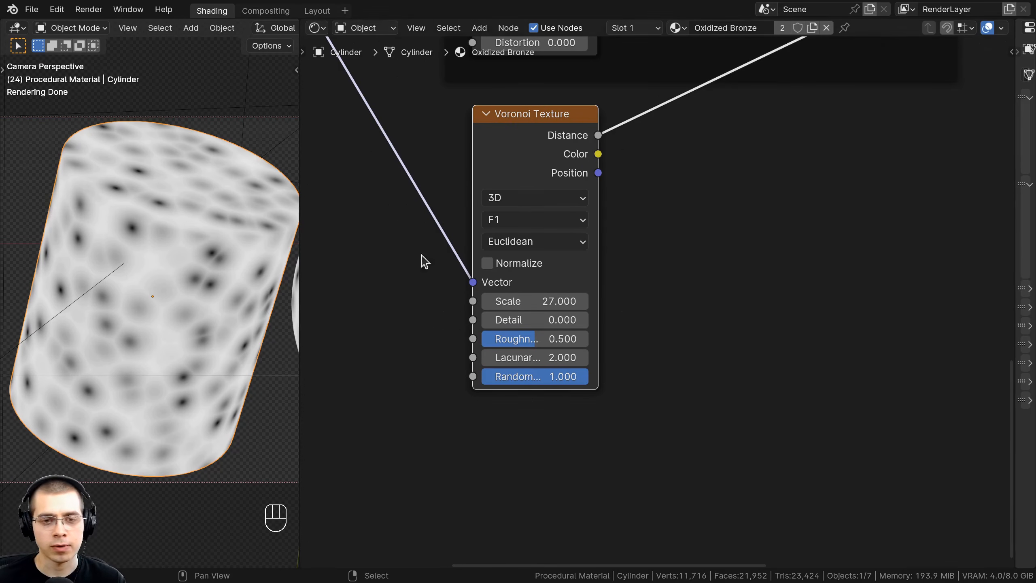
Step: Change the Voronoi Texture's feature output to Smooth F1 and check the pattern up close on the cylinder
left_click(506, 223)
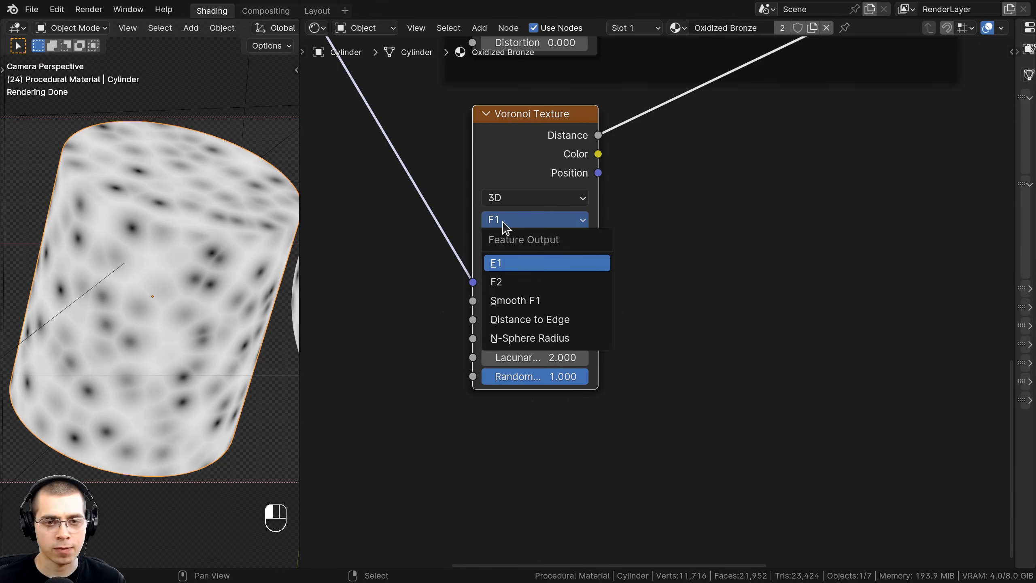
left_click(514, 301)
scroll(248, 264, "up", 5)
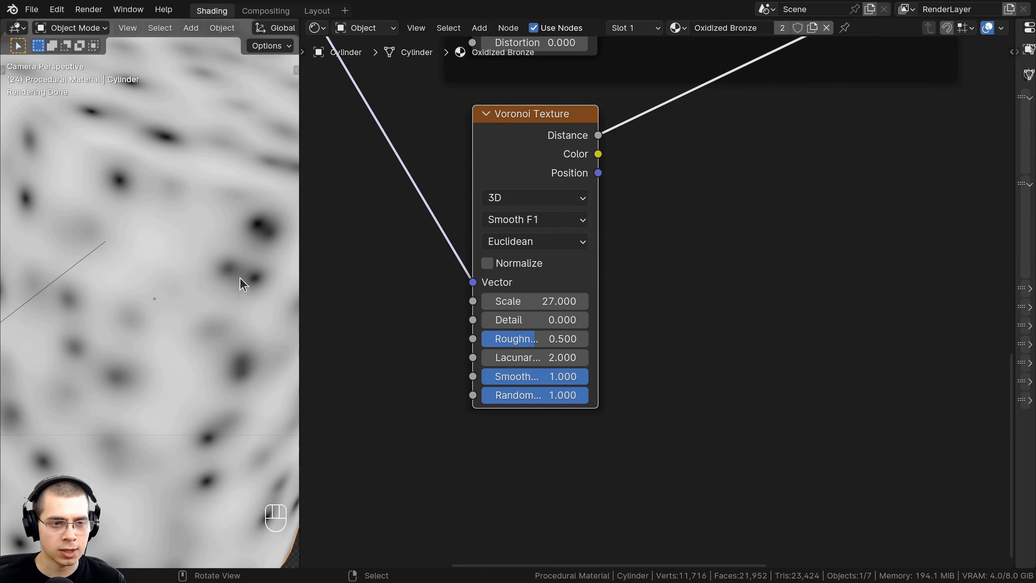
Step: Set the Voronoi Texture's Detail to 15 and widen the node so its setting names are readable
middle_click_drag(551, 370, 549, 337)
scroll(545, 333, "up", 1)
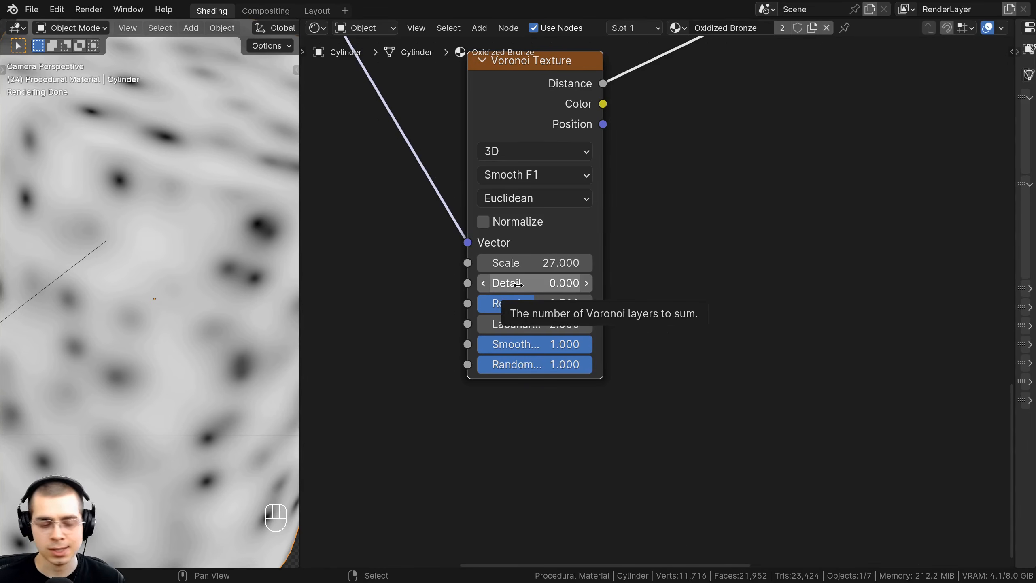
left_click_drag(518, 285, 579, 285)
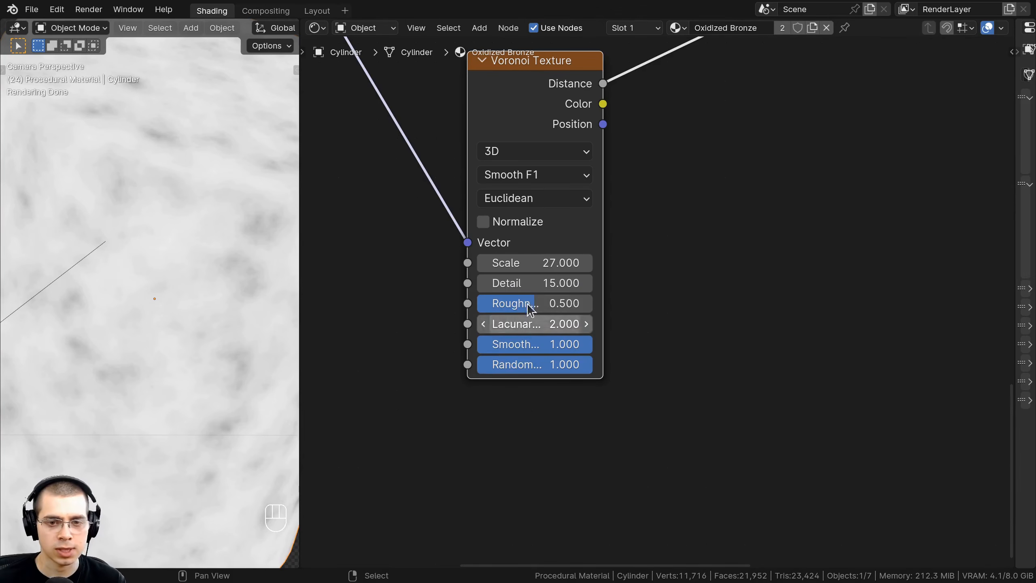
middle_click_drag(531, 285, 528, 276)
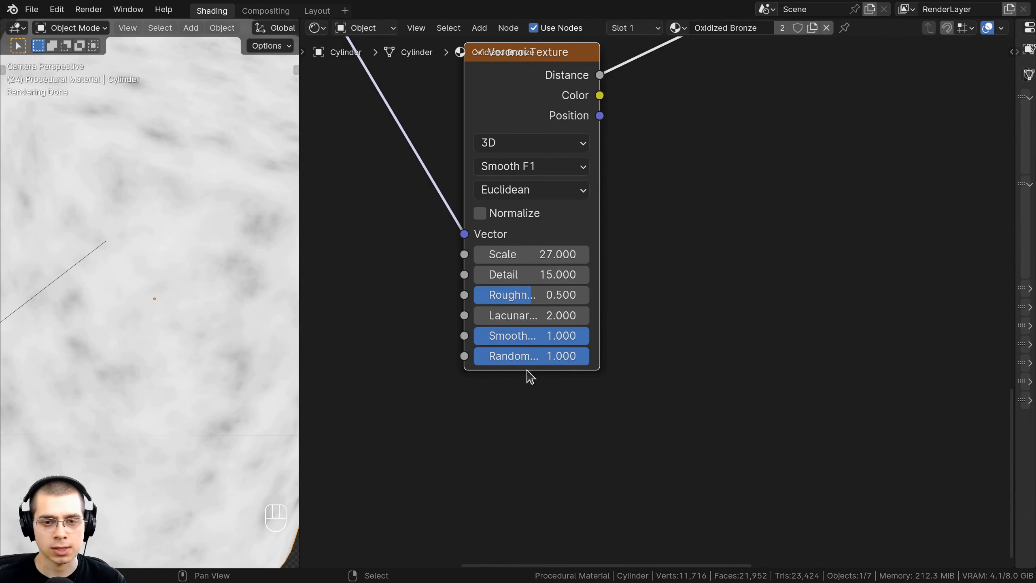
left_click_drag(610, 204, 635, 205)
scroll(118, 241, "down", 4)
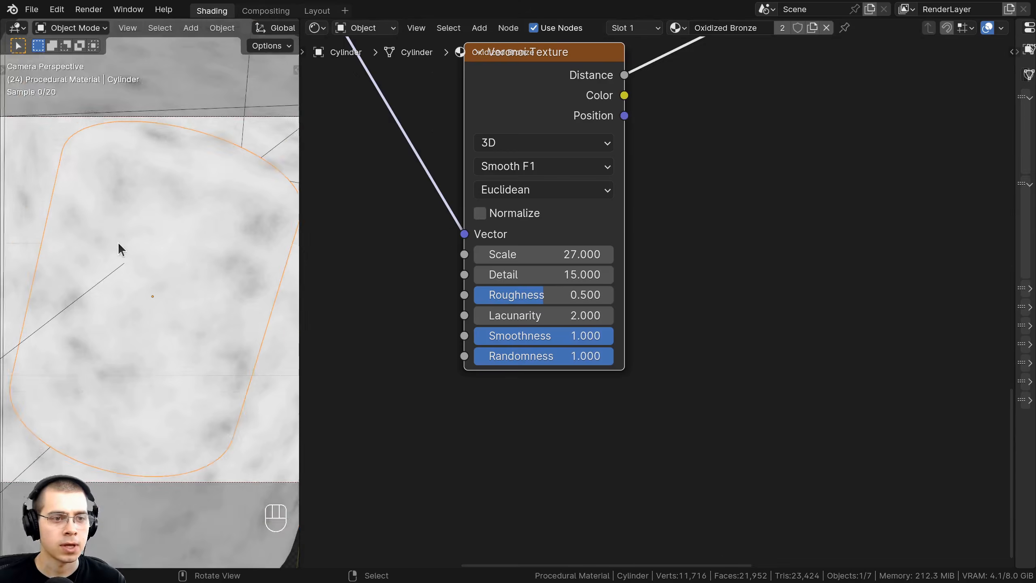
scroll(160, 182, "up", 3)
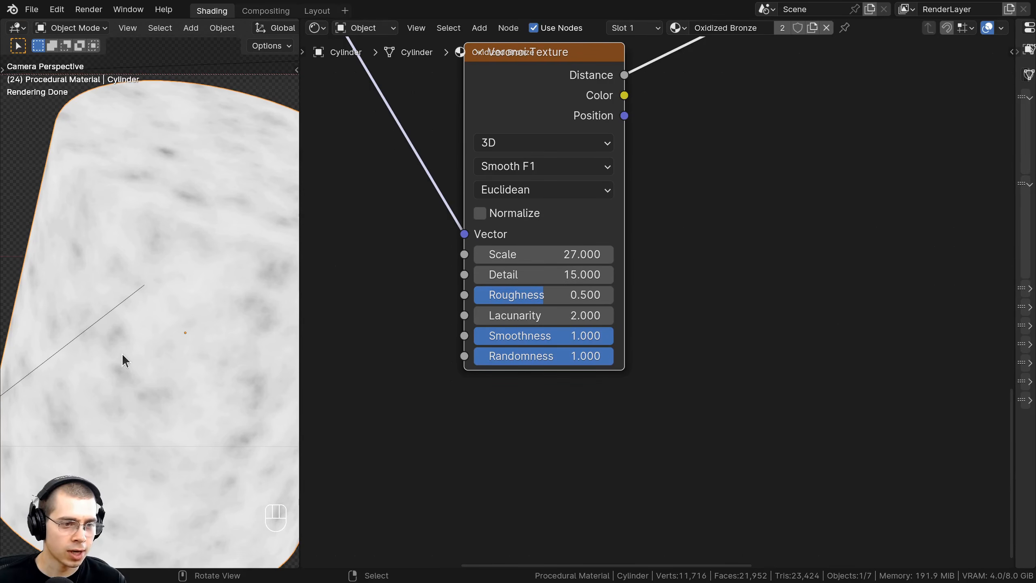
Step: Insert a Color Ramp on the link after the Voronoi Texture's Distance output
scroll(668, 212, "down", 4)
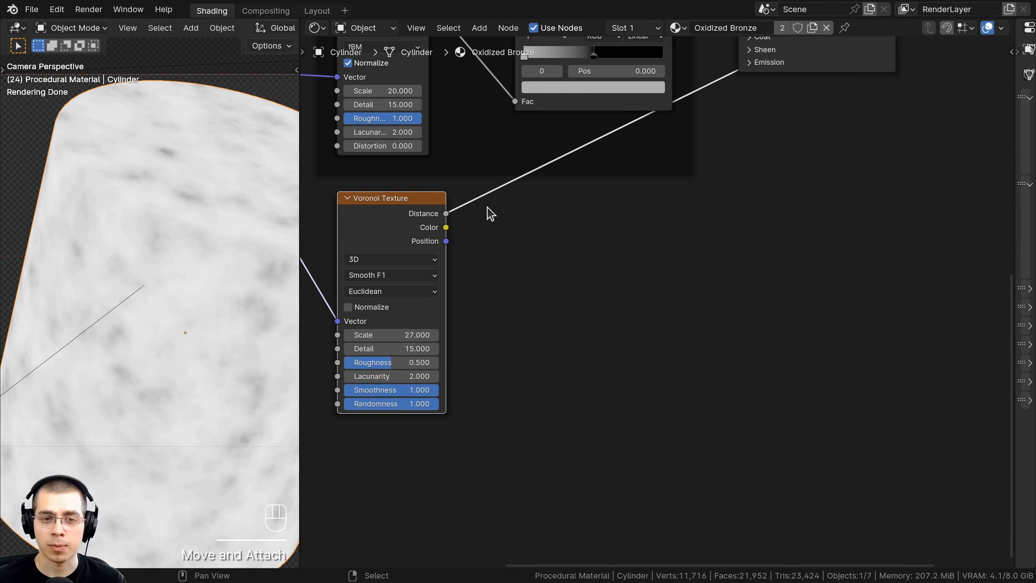
key("shift+a")
type("col")
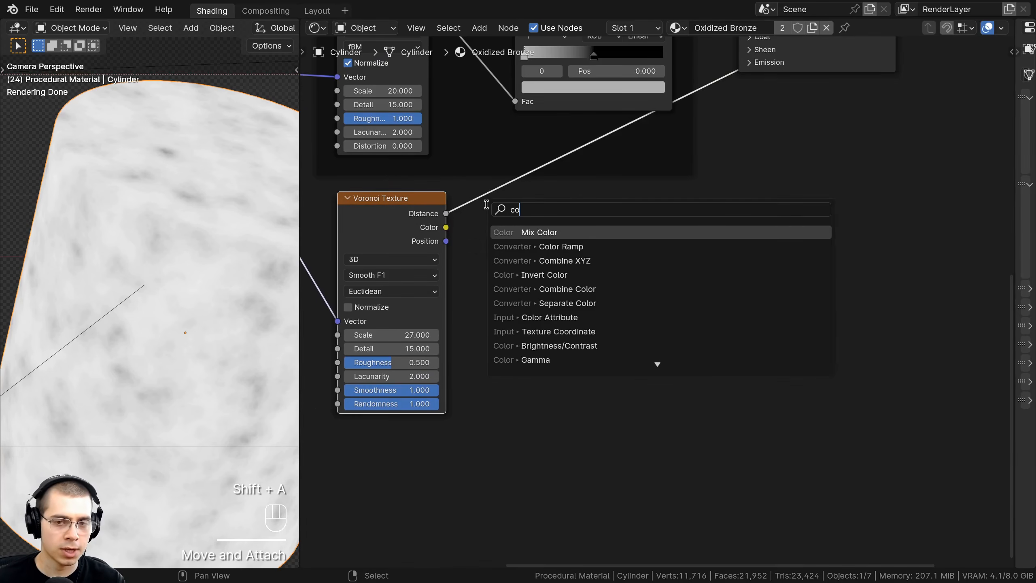
left_click(515, 246)
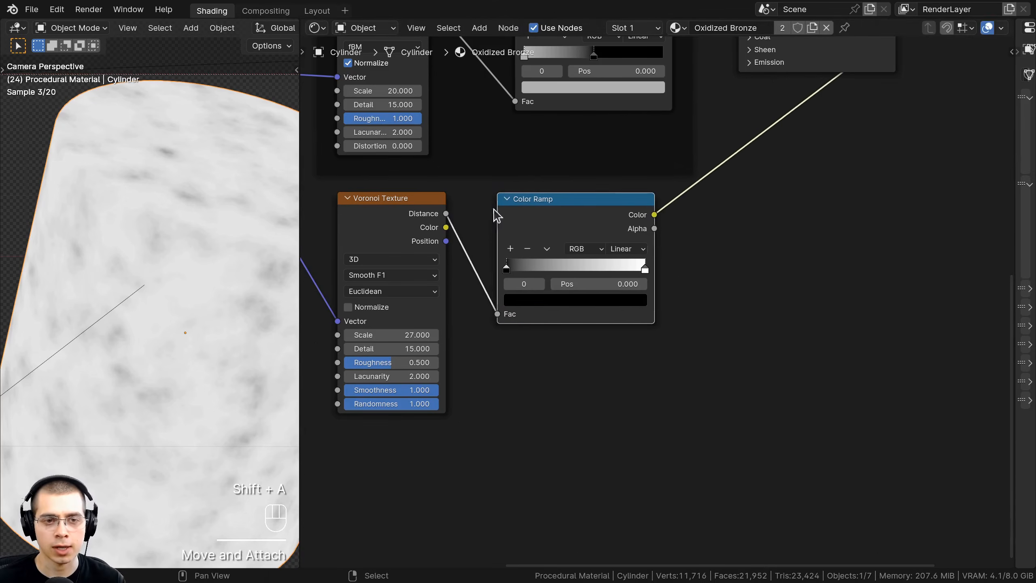
left_click(543, 224)
Step: Place the white stop of the Voronoi Texture's Color Ramp at 0.704
scroll(665, 261, "up", 3)
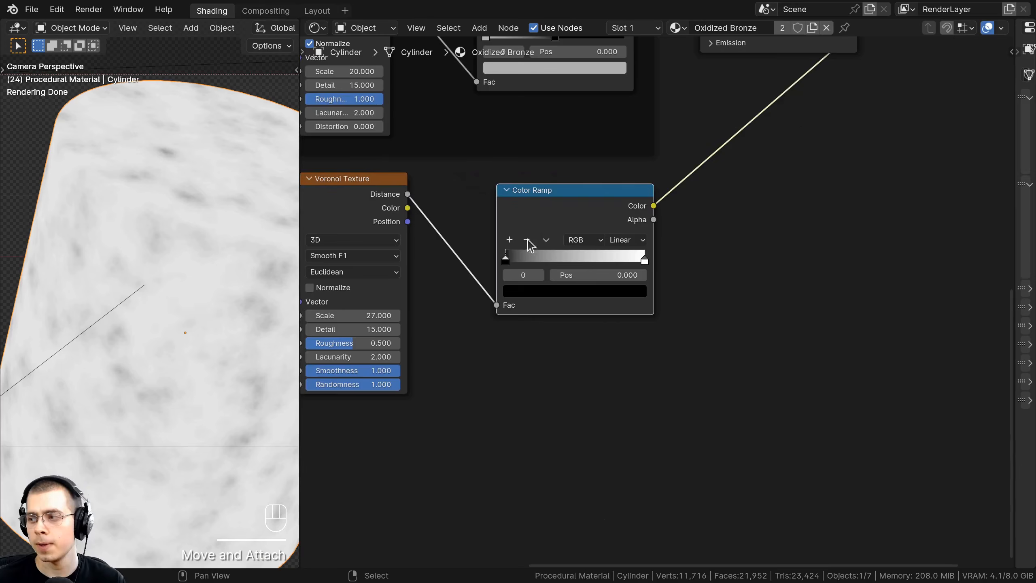
left_click_drag(642, 253, 618, 255)
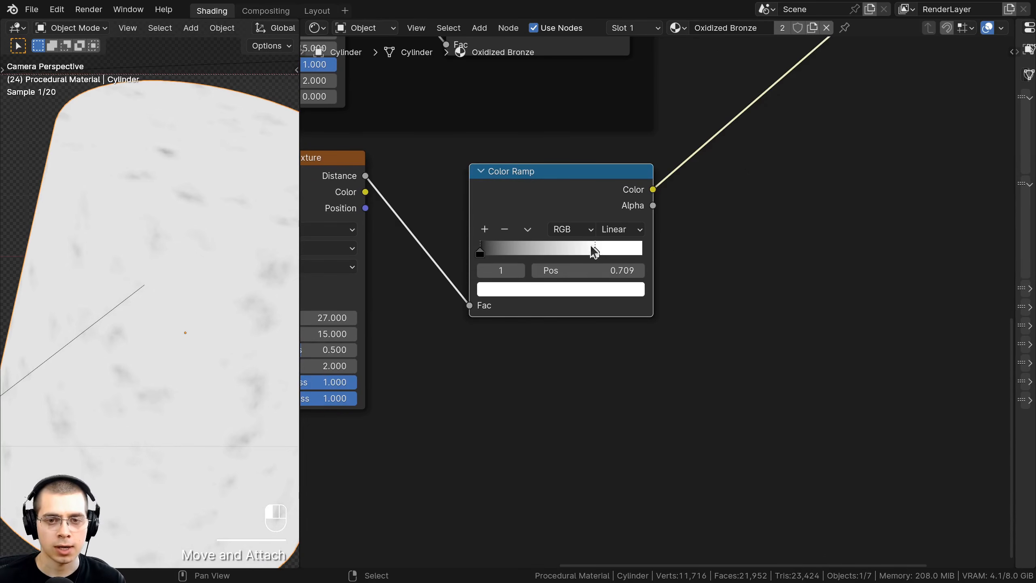
left_click_drag(591, 246, 591, 244)
middle_click_drag(184, 228, 123, 287, "shift")
scroll(122, 286, "down", 1)
middle_click_drag(502, 282, 550, 324)
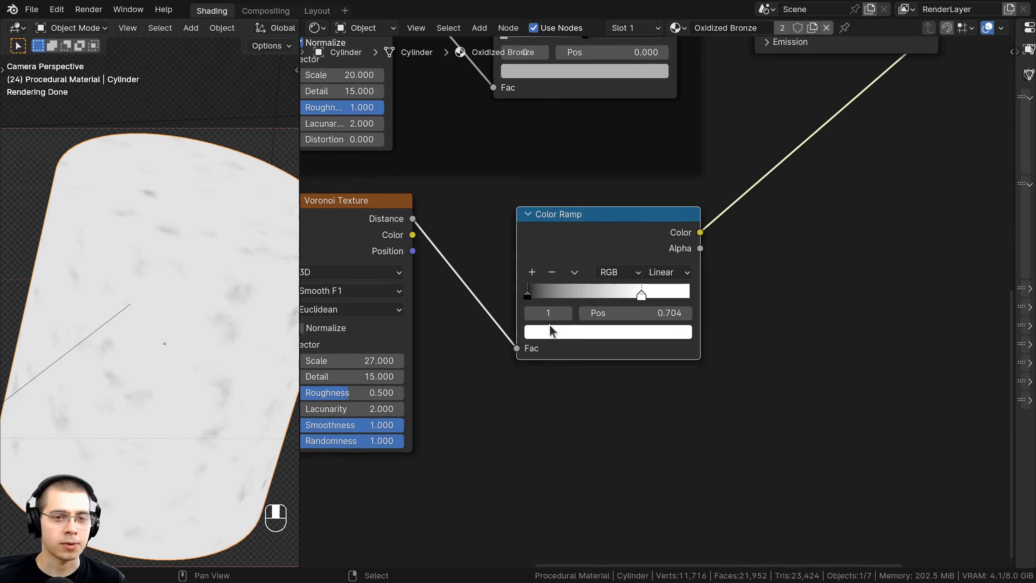
scroll(526, 282, "down", 1)
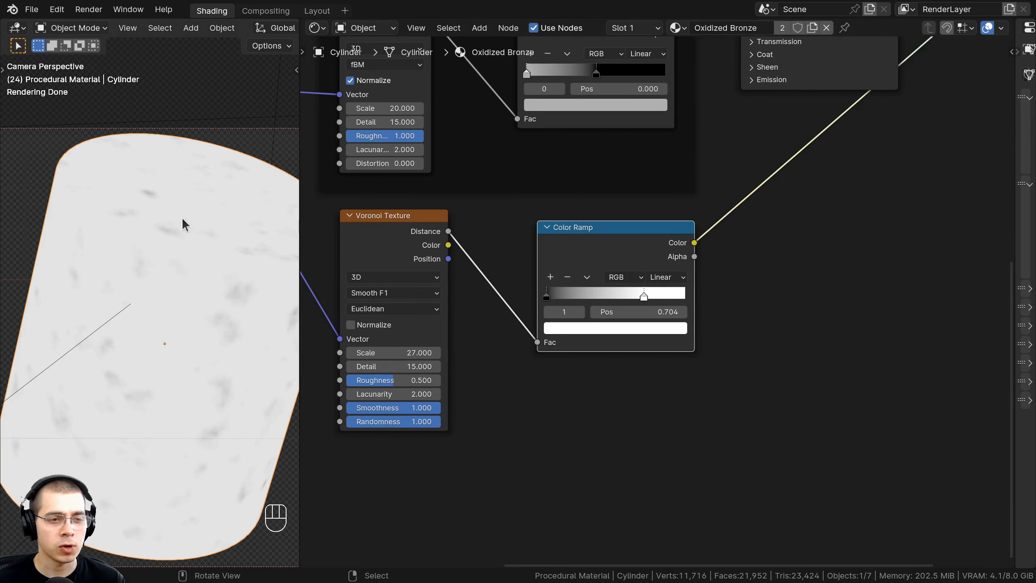
Step: Insert a Hue/Saturation/Value node between the Voronoi Texture and its Color Ramp, and try adjusting its Value
middle_click_drag(528, 288, 542, 268)
scroll(502, 212, "up", 1)
key("shift+a")
type("hu")
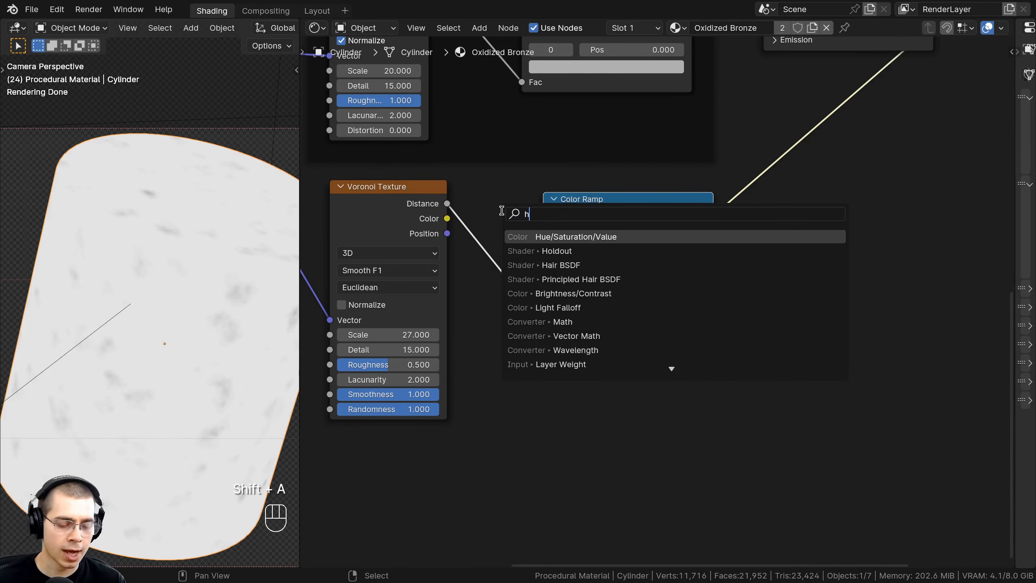
left_click(538, 237)
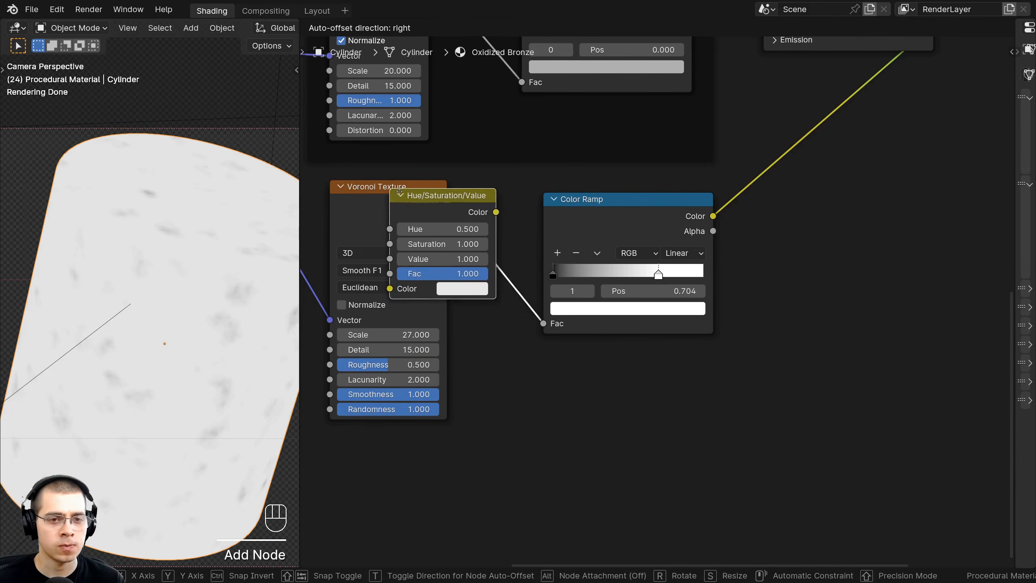
left_click(520, 199)
left_click_drag(690, 224, 674, 223)
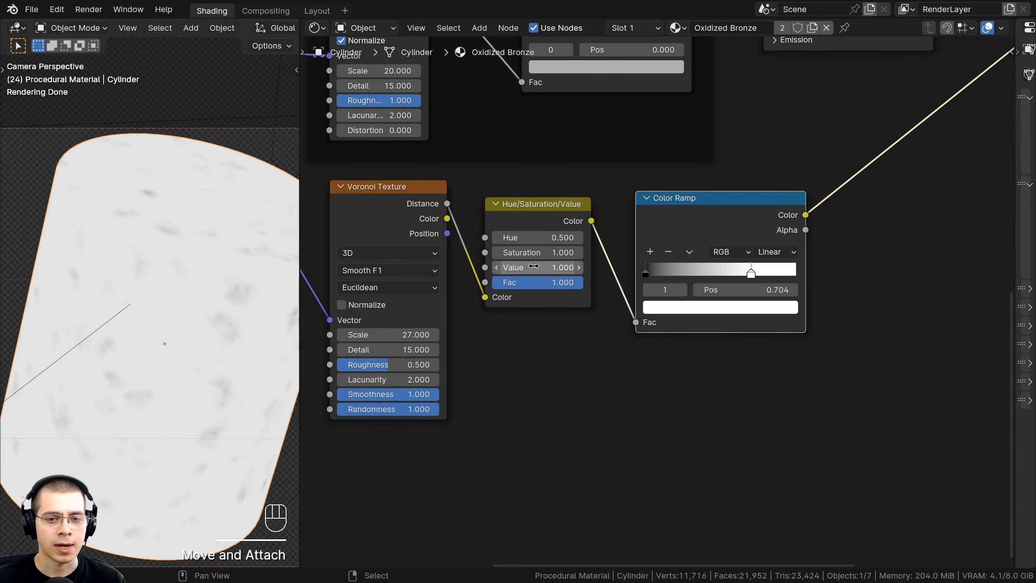
left_click_drag(546, 269, 569, 268, "shift")
right_click(546, 269)
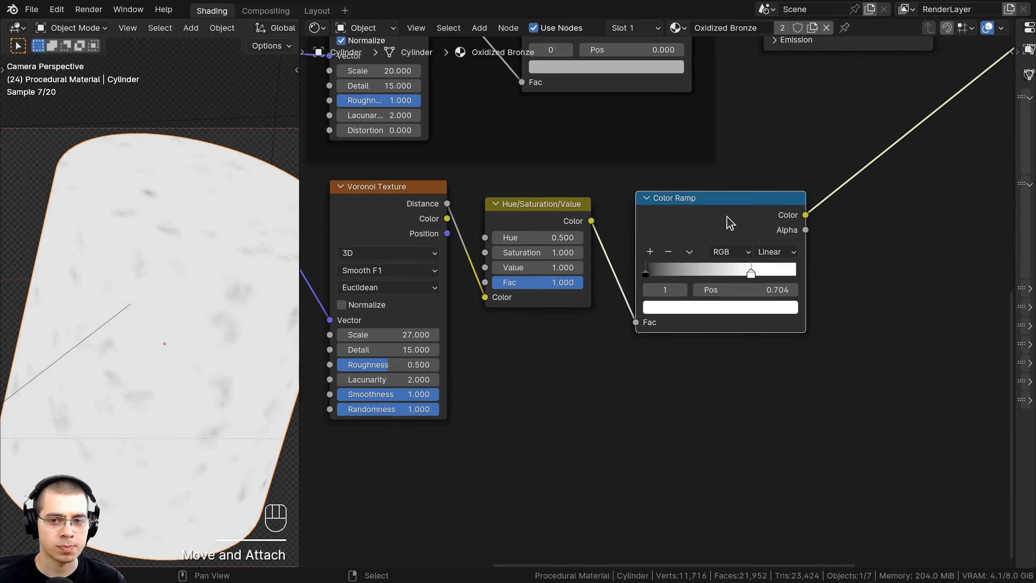
Step: Move the Hue/Saturation/Value node and the Color Ramp closer to the Voronoi Texture
left_click_drag(684, 226, 634, 226)
left_click_drag(538, 221, 515, 223)
left_click_drag(623, 221, 613, 221)
scroll(616, 223, "down", 3)
middle_click_drag(617, 225, 648, 258)
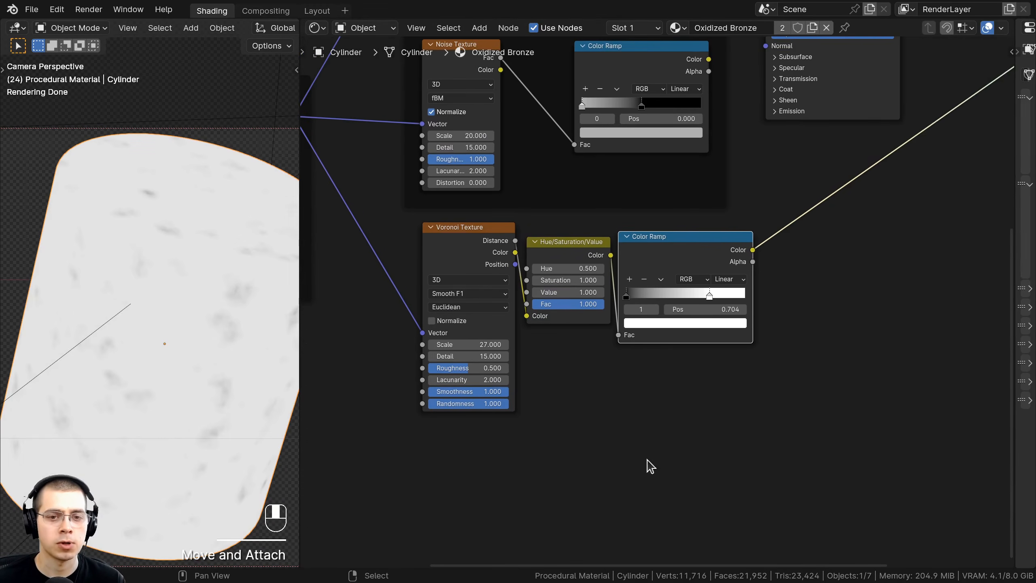
Step: Move the Voronoi Texture, Hue/Saturation/Value and Color Ramp slightly down, and group them in a frame labelled "Chunks"
left_click_drag(753, 440, 491, 251)
left_click_drag(487, 255, 479, 275)
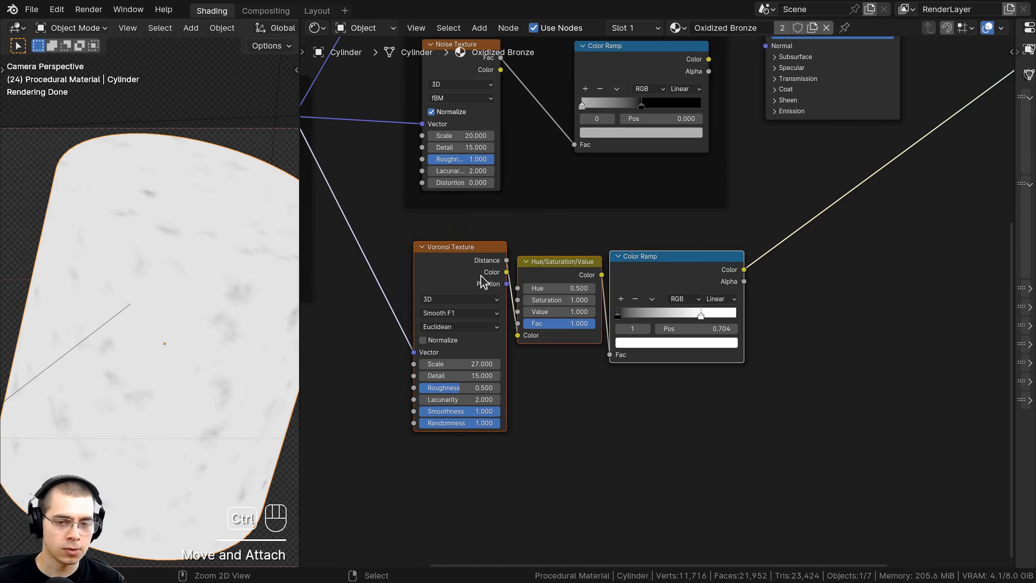
key("ctrl+j")
key("a")
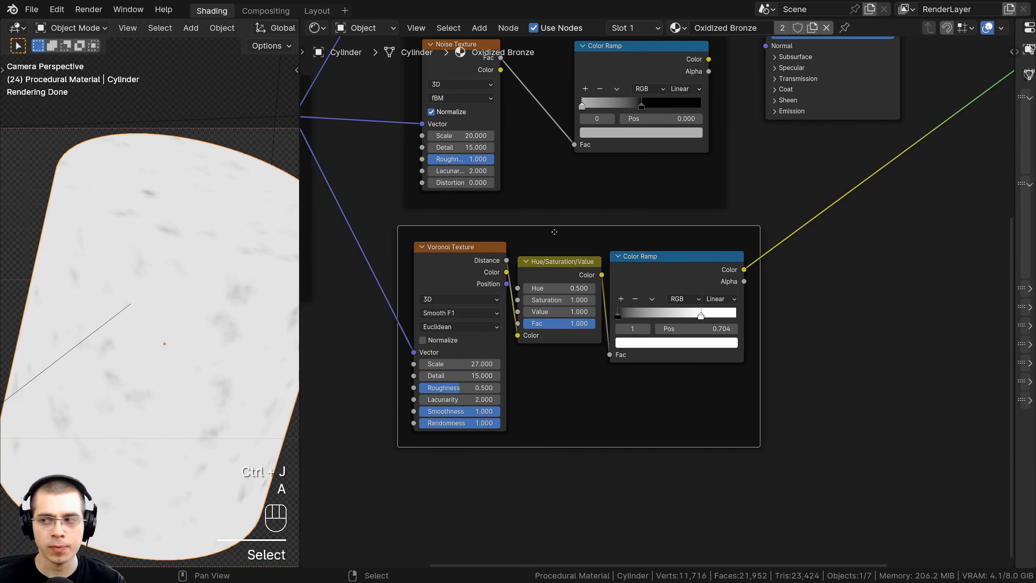
key("F2")
type("C")
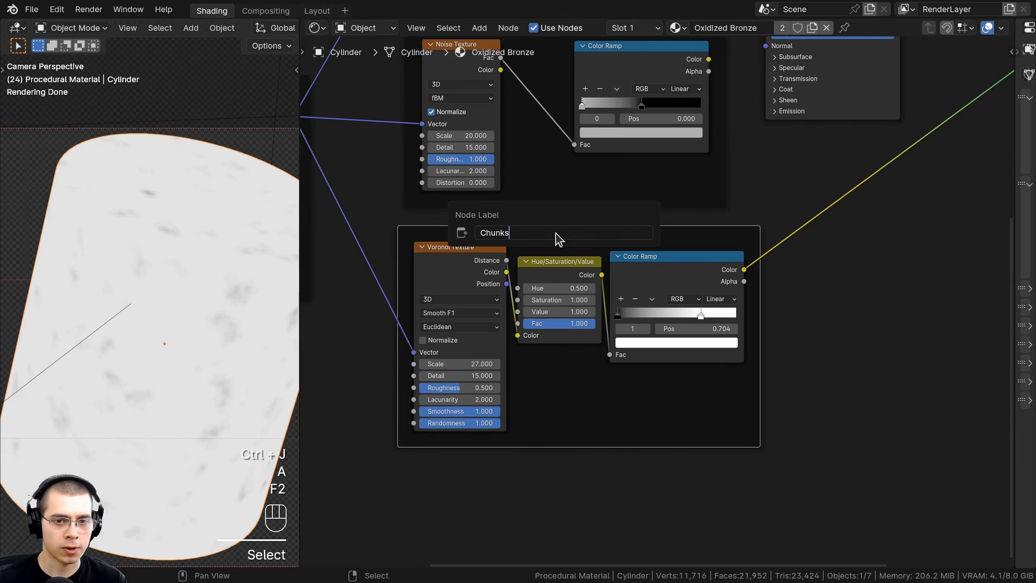
type("hunks")
key("Return")
key("Home")
scroll(657, 243, "up", 4)
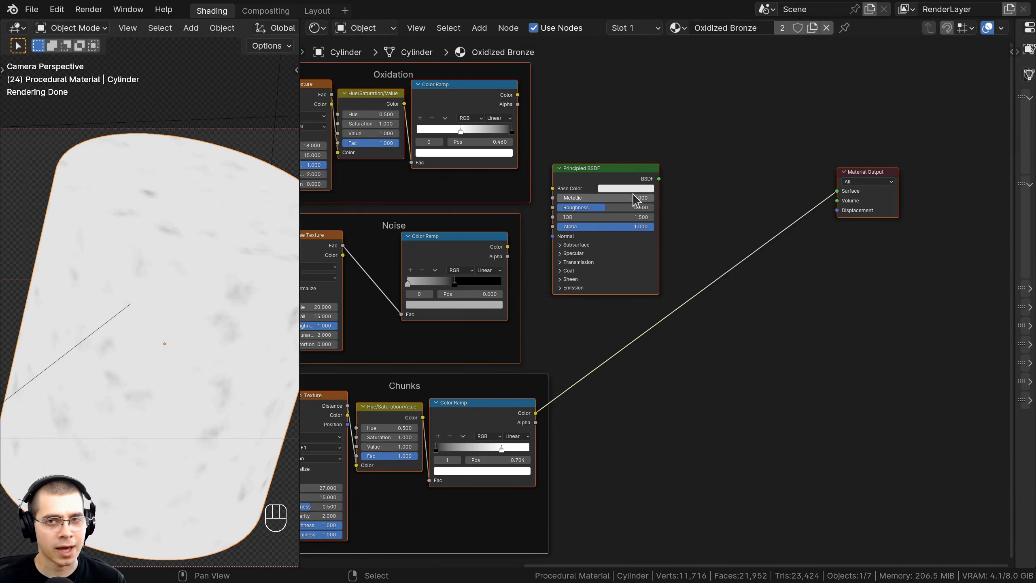
Step: Preview the Oxidation, Noise and Chunks Color Ramps one after another on the cylinder
left_click(481, 139, "ctrl+shift")
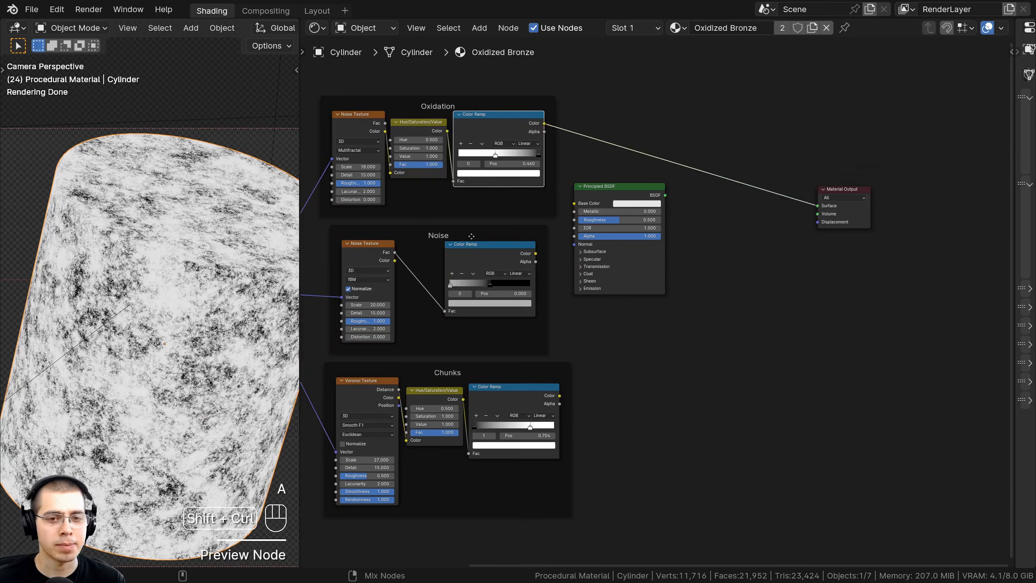
left_click(475, 259, "ctrl+shift")
left_click(506, 393, "ctrl+shift")
Step: Move the Principled BSDF and the Material Output farther away from the texture frames to make room for more nodes
left_click_drag(598, 187, 804, 65)
left_click_drag(684, 88, 885, 205)
key("g")
left_click(956, 235)
key("a")
scroll(601, 147, "up", 2)
middle_click_drag(601, 148, 624, 175)
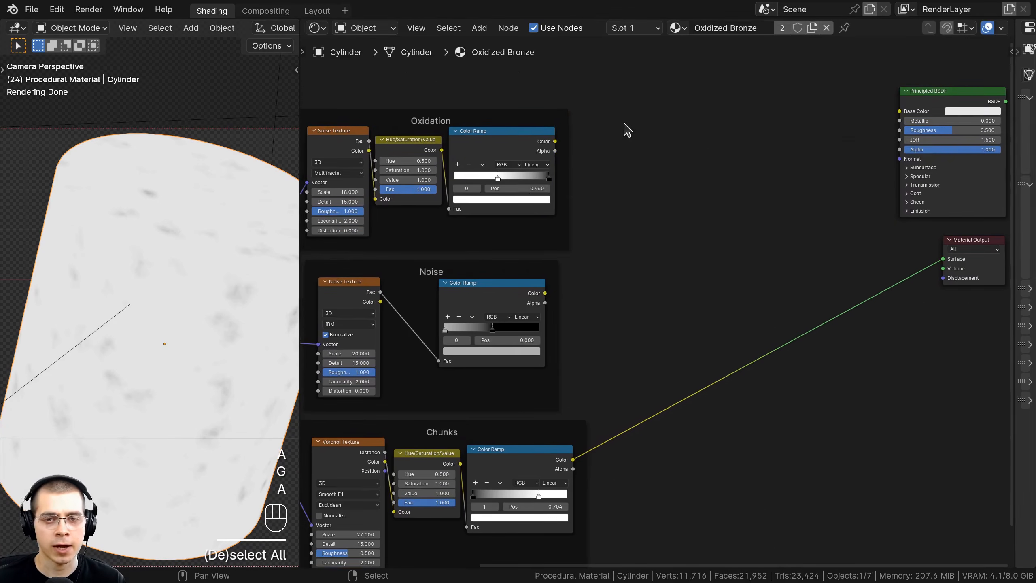
Step: Add a Mix Color node in the free space beside the Noise frame
key("shift+a")
left_click(624, 123)
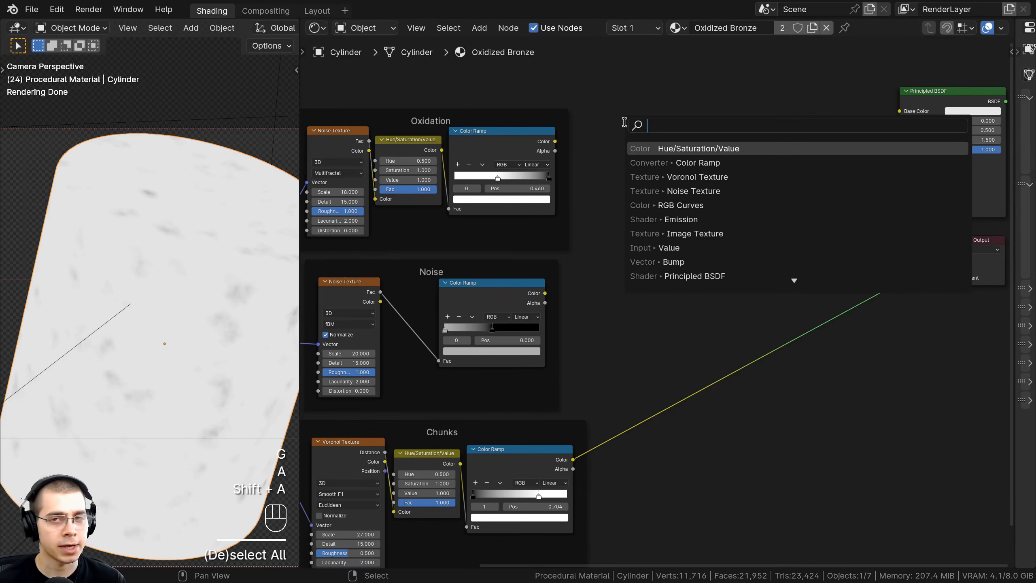
type("mix")
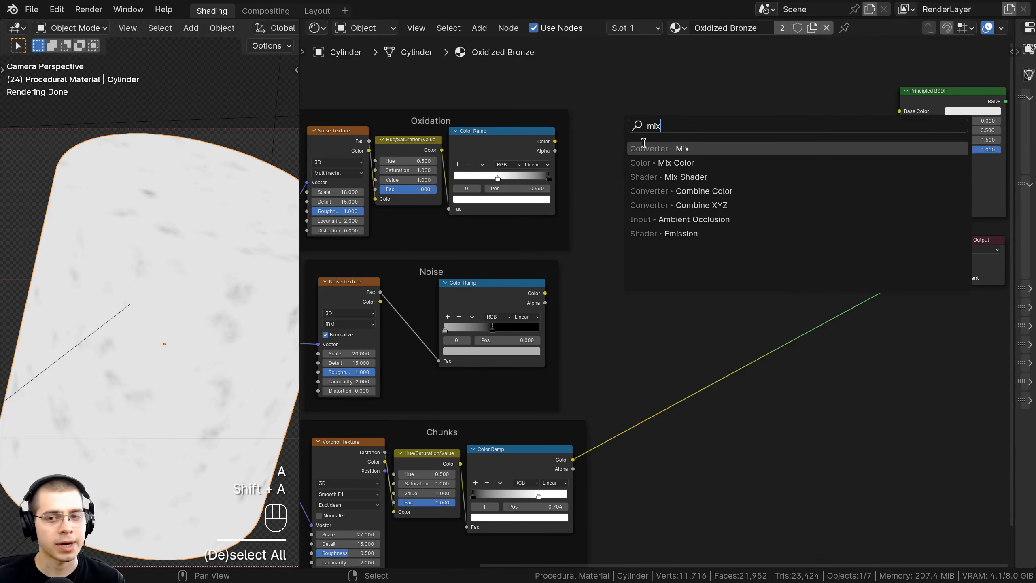
left_click(667, 163)
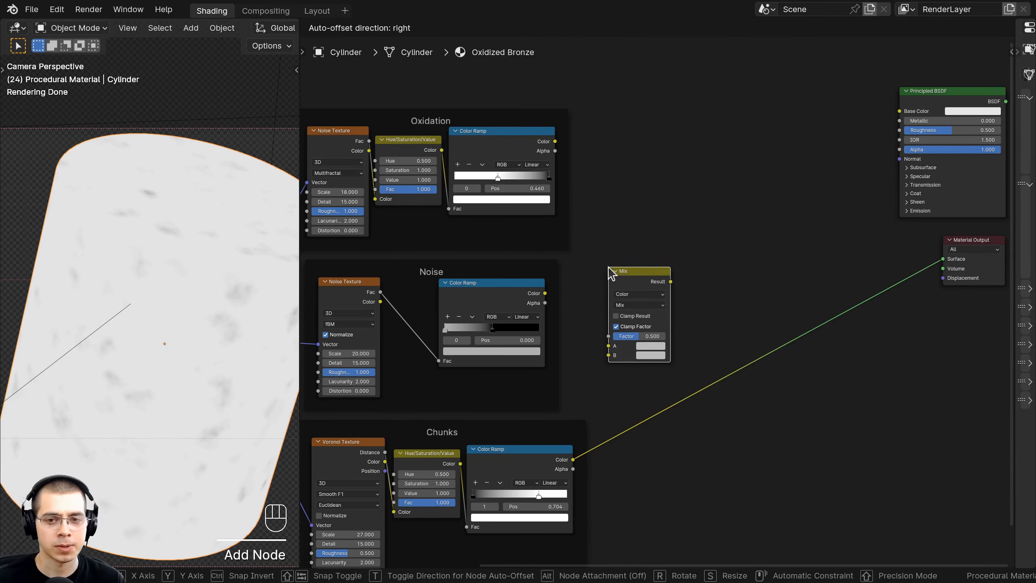
scroll(612, 270, "up", 3)
left_click_drag(610, 156, 620, 156)
middle_click_drag(549, 196, 612, 220)
scroll(612, 220, "down", 2)
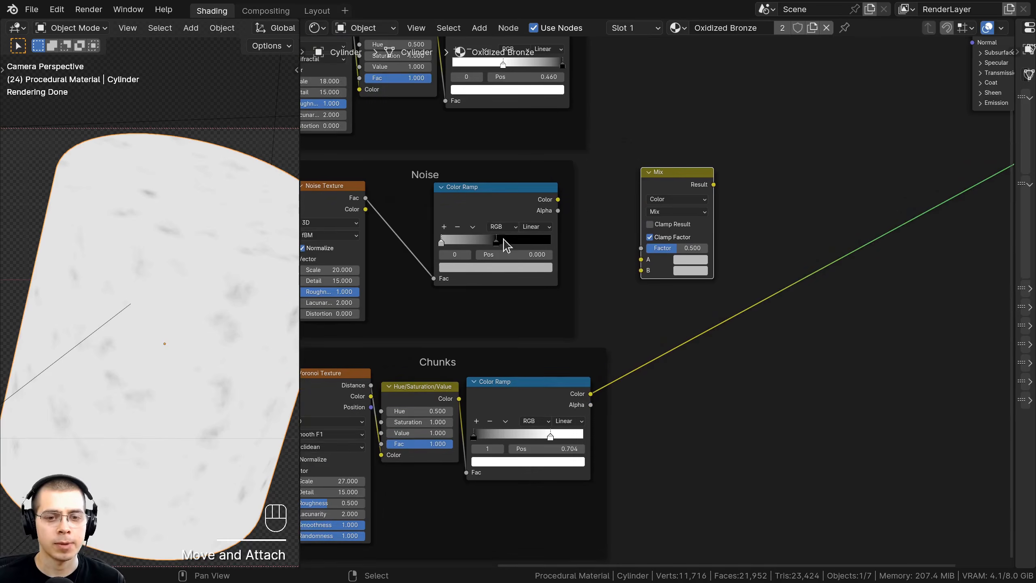
Step: Move the Mix node closer to the Noise frame's Color Ramp
key("a")
left_click_drag(500, 207, 502, 205)
middle_click_drag(495, 82, 497, 138)
key("a")
middle_click_drag(519, 360, 519, 335)
scroll(519, 335, "up", 1)
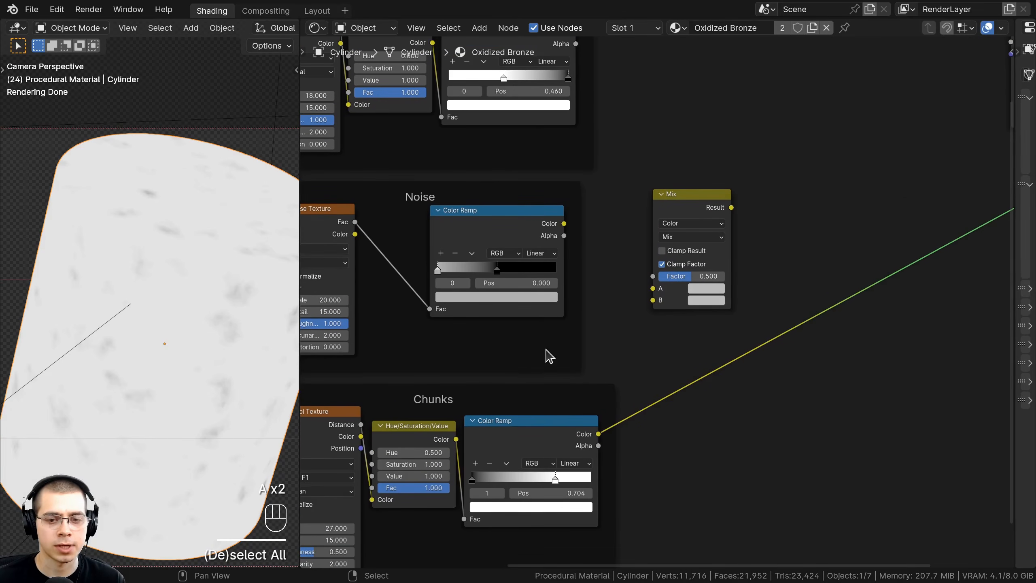
scroll(658, 308, "up", 1)
left_click_drag(672, 188, 633, 188)
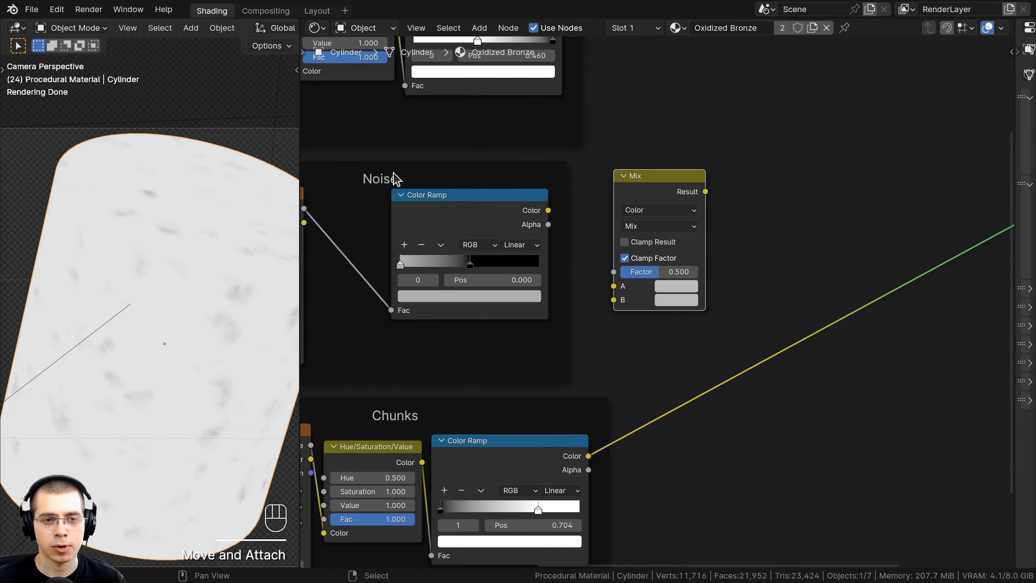
Step: Connect the Color output of the Noise Color Ramp to the Mix node's Factor, and preview the Mix result
middle_click_drag(375, 174, 395, 175)
left_click(409, 188)
left_click_drag(567, 211, 630, 274)
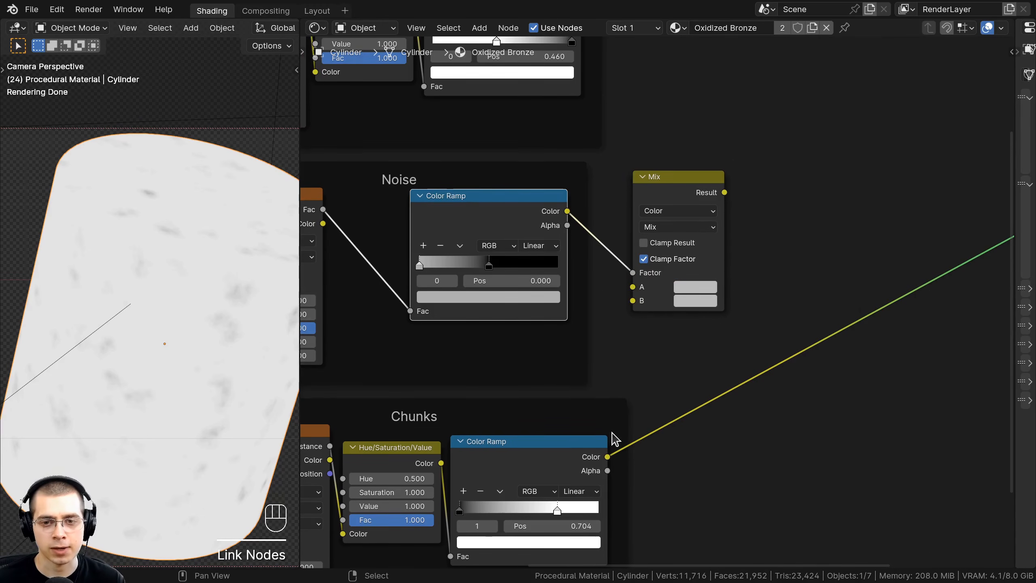
middle_click_drag(608, 435, 590, 442)
left_click(672, 214, "ctrl+shift")
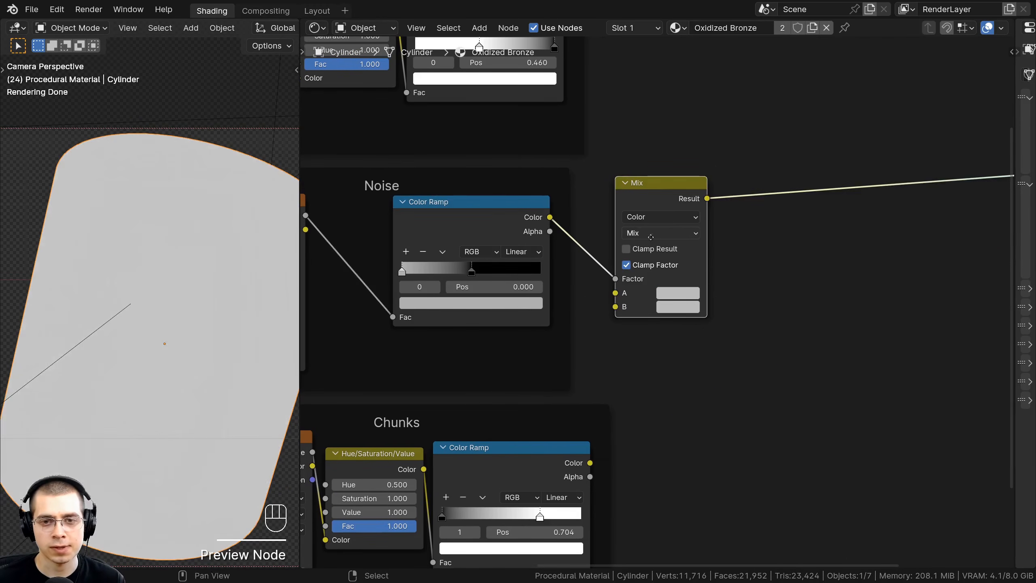
Step: Set the Mix node's A color to a very dark brown
scroll(601, 362, "up", 1)
scroll(650, 300, "up", 1)
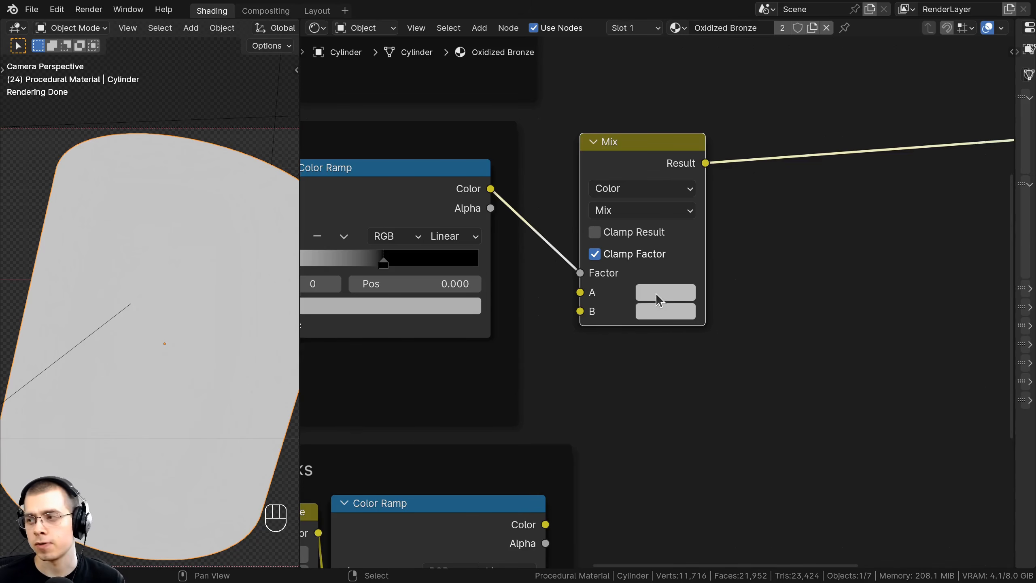
left_click(656, 293)
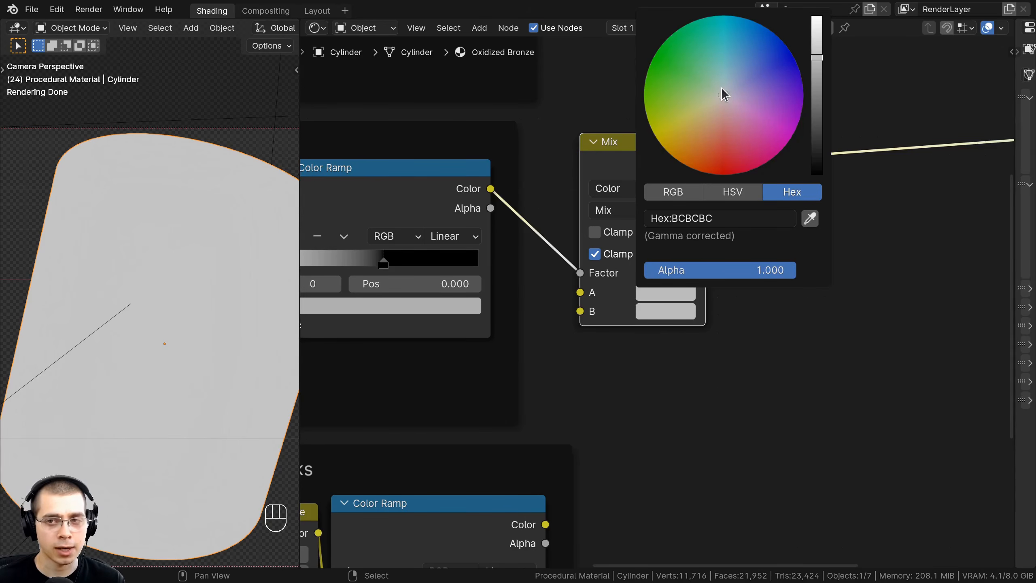
left_click_drag(724, 98, 700, 147)
scroll(701, 147, "down", 4)
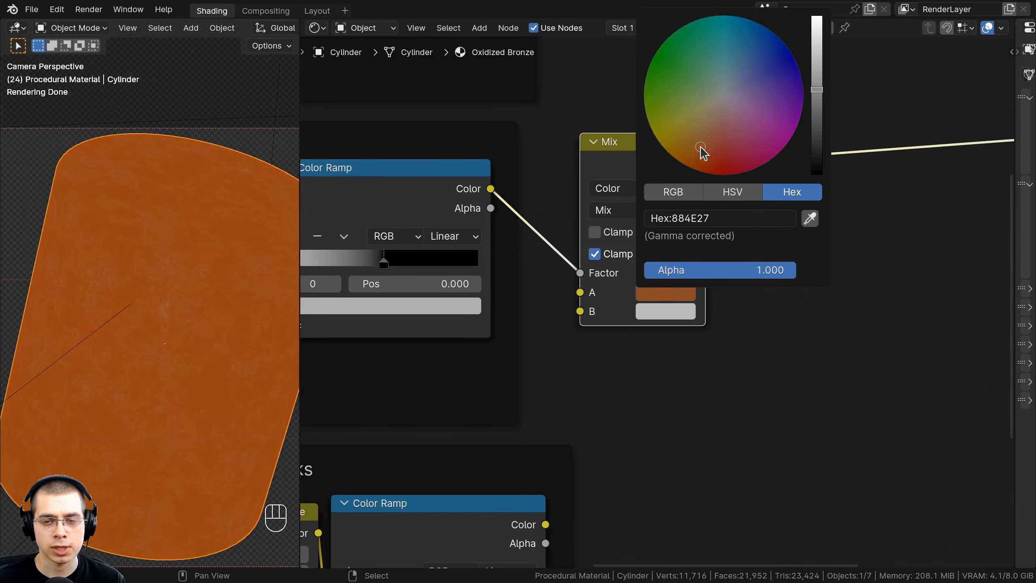
scroll(701, 148, "down", 4)
scroll(616, 310, "up", 1)
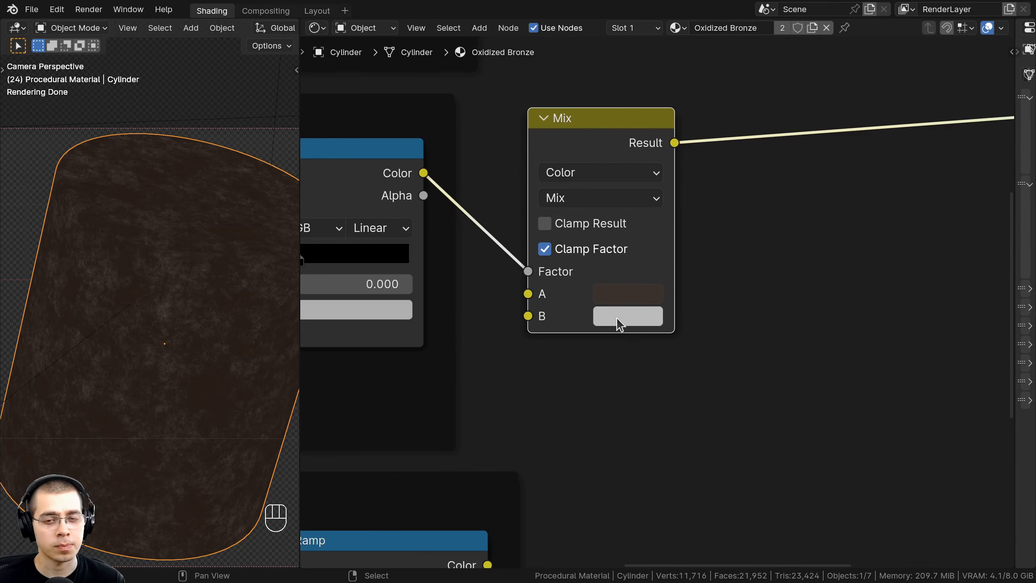
left_click(617, 319)
scroll(641, 282, "down", 3)
middle_click_drag(641, 282, 606, 183)
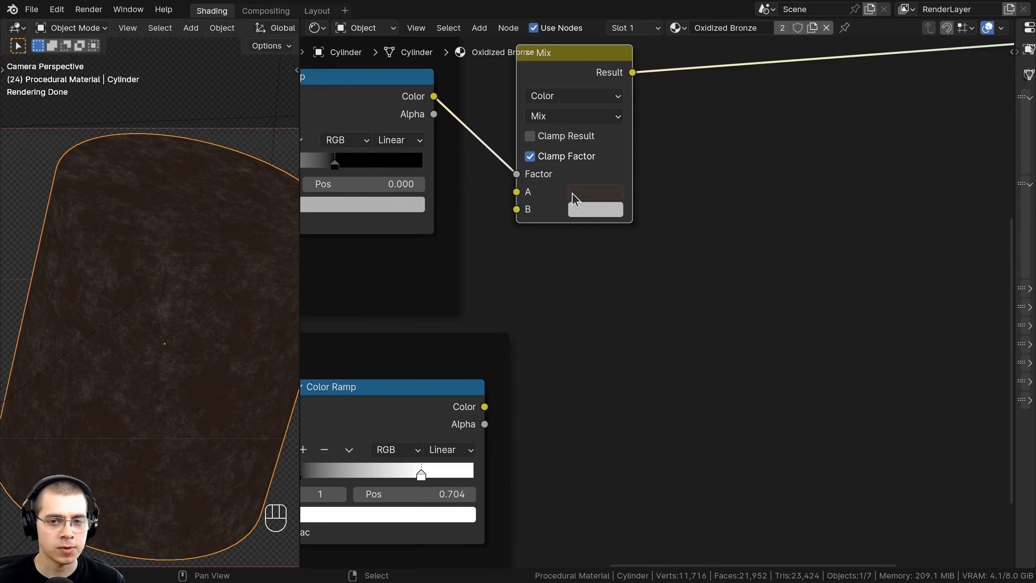
left_click(576, 199)
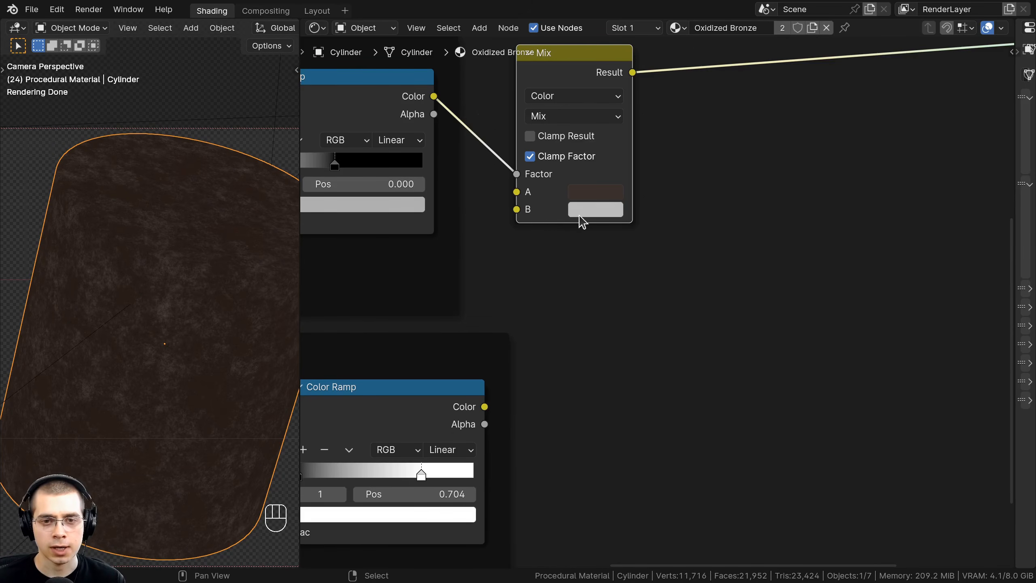
left_click(579, 214)
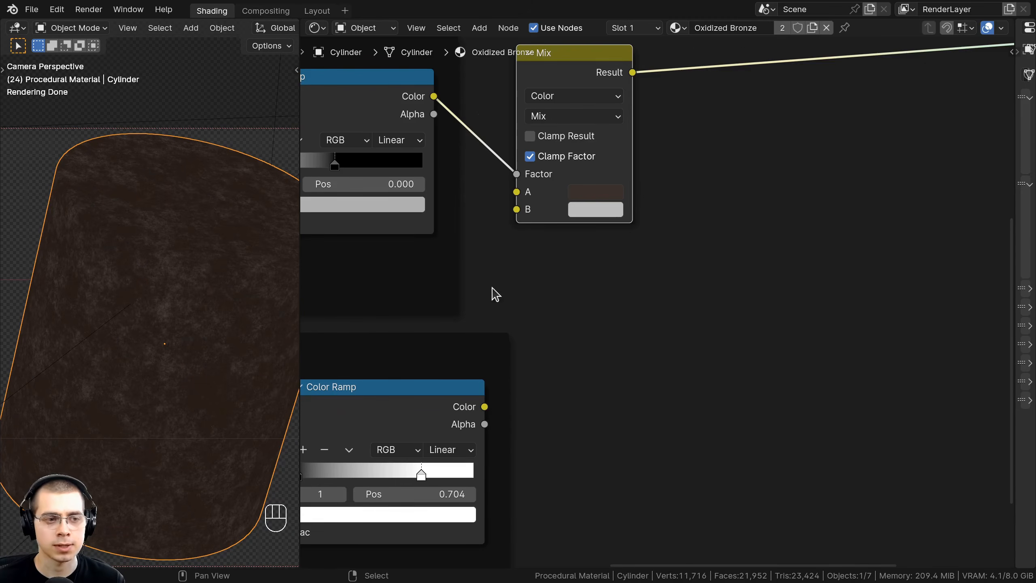
Step: Reposition the Mix node slightly beside the Noise frame's Color Ramp
scroll(493, 291, "down", 1)
middle_click_drag(201, 277, 182, 286, "shift")
scroll(166, 281, "up", 4)
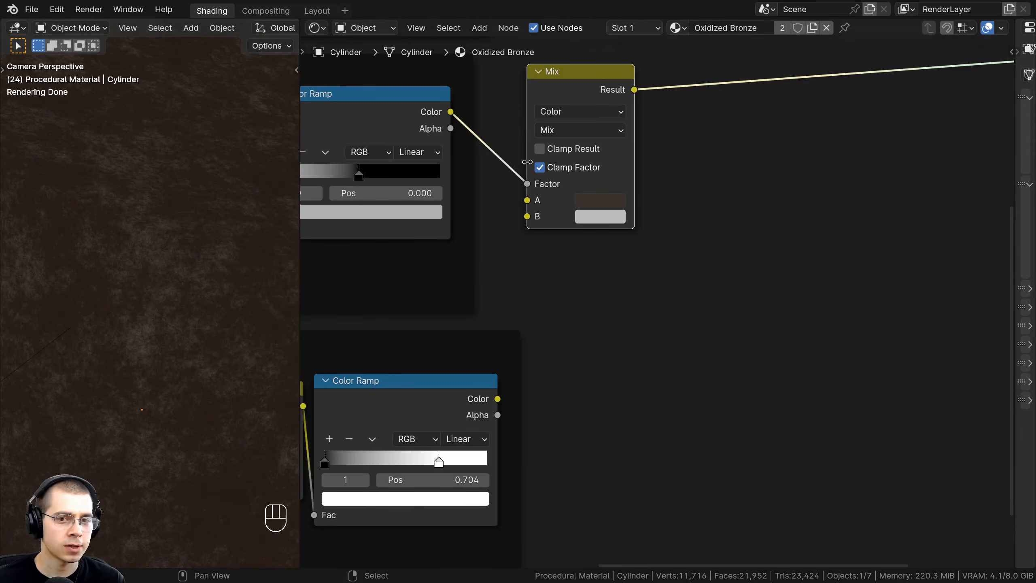
scroll(527, 162, "down", 5)
middle_click_drag(526, 162, 510, 253)
left_click_drag(526, 210, 520, 212)
scroll(546, 220, "down", 1)
middle_click_drag(546, 220, 514, 302)
scroll(627, 300, "up", 2)
scroll(627, 301, "down", 1)
middle_click_drag(634, 335, 691, 370)
middle_click_drag(569, 334, 548, 315)
left_click_drag(549, 302, 547, 291)
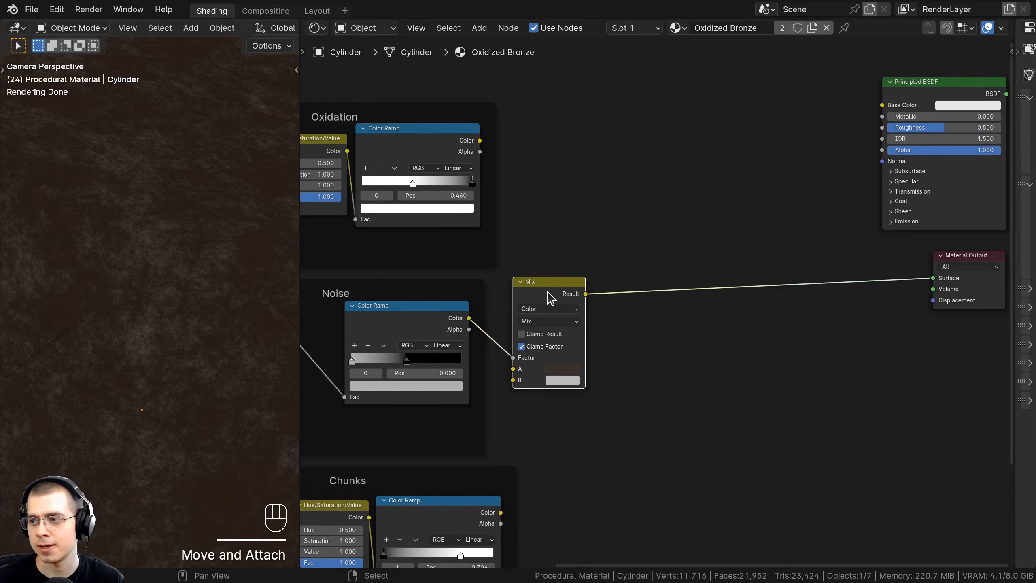
Step: Duplicate the Mix node onto its link to the Material Output, and connect the first Mix's Result to the copy's B input instead
middle_click_drag(547, 290, 546, 289)
key("shift+d")
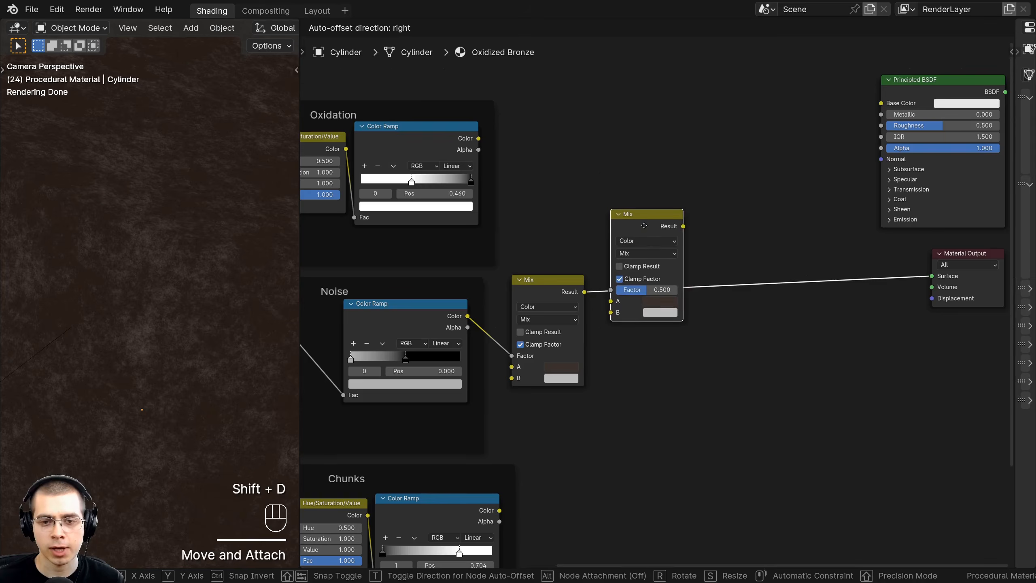
left_click(650, 224)
scroll(649, 249, "up", 2)
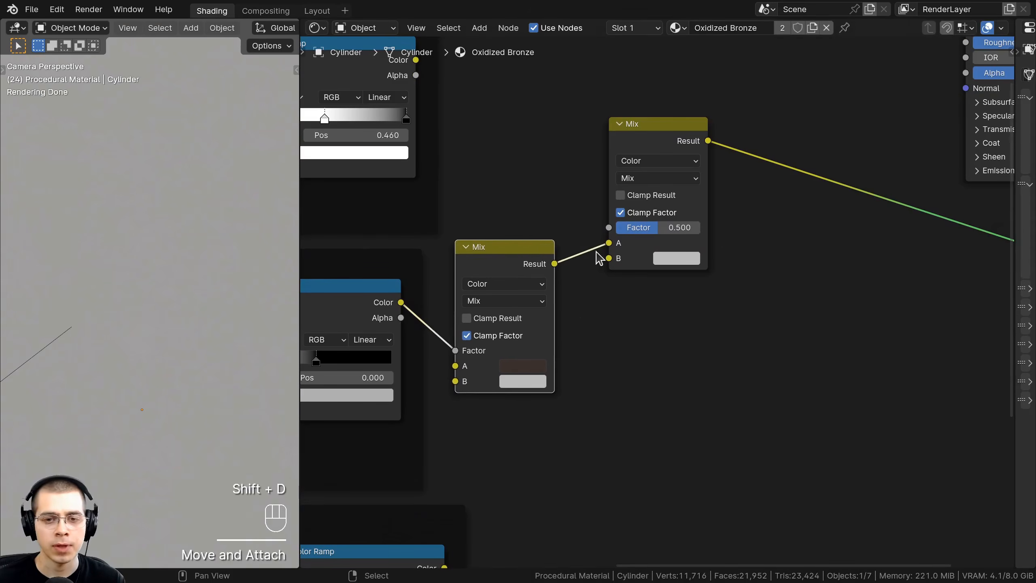
left_click_drag(609, 243, 613, 260)
left_click_drag(639, 128, 607, 127)
scroll(571, 139, "down", 3)
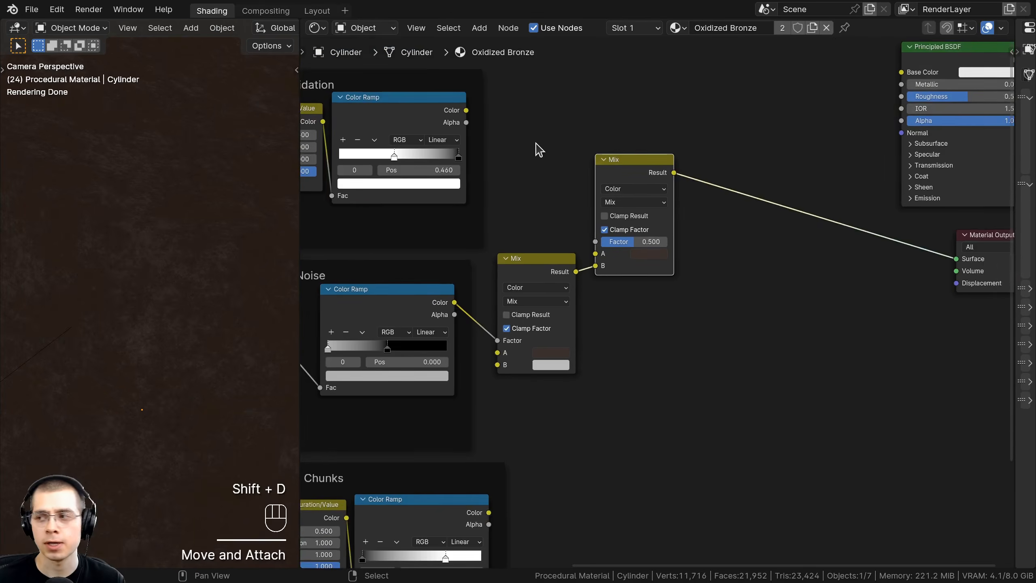
Step: Connect the Color output of the Oxidation frame's Color Ramp to the second Mix node's Factor
middle_click_drag(536, 148, 622, 223)
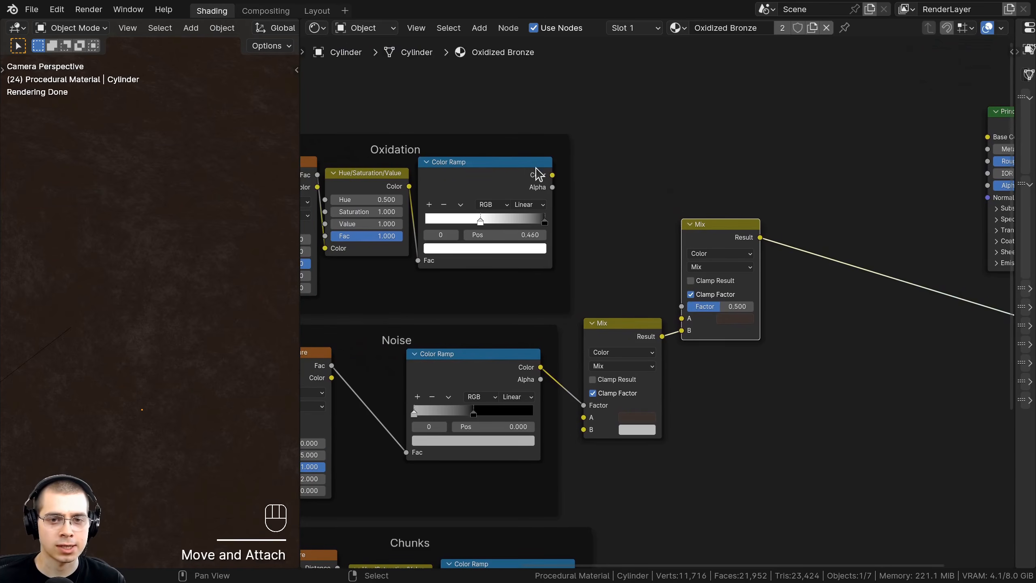
middle_click_drag(550, 175, 484, 133)
scroll(484, 134, "up", 3)
left_click_drag(484, 134, 647, 298)
middle_click_drag(669, 304, 633, 276)
scroll(633, 277, "up", 3)
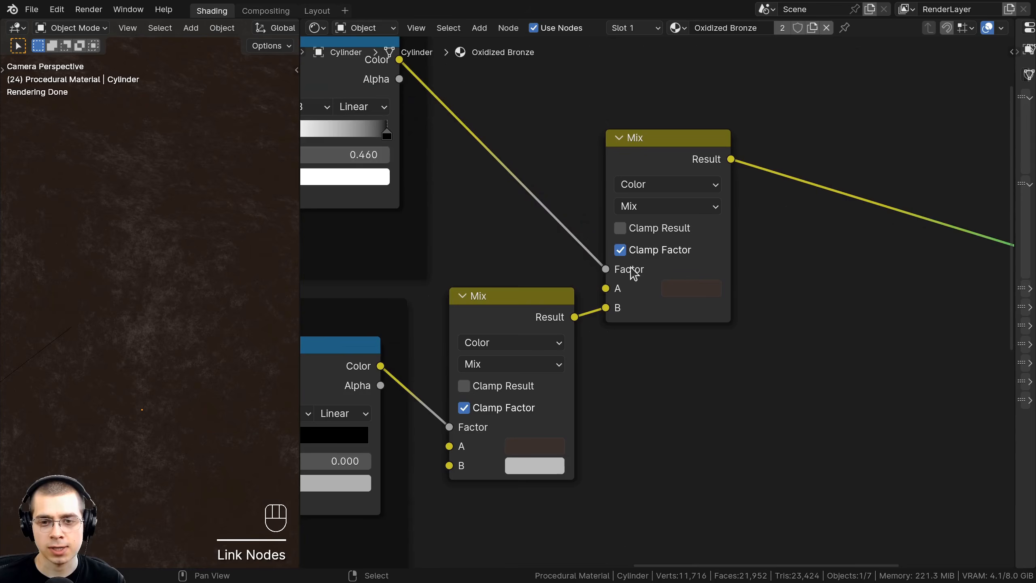
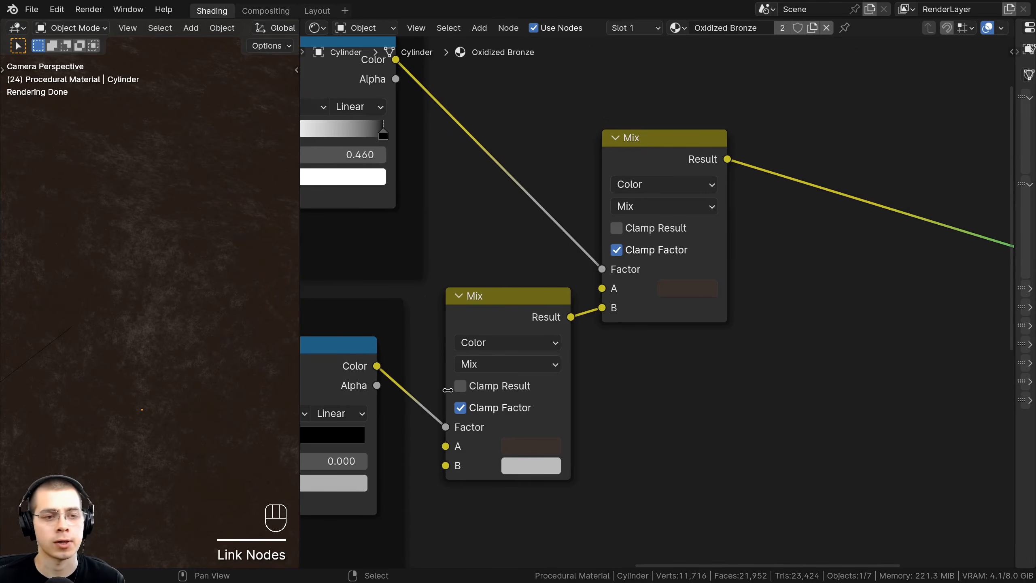
Step: Set the second Mix node's A color to teal, hex 468882
scroll(532, 249, "down", 3)
middle_click_drag(538, 251, 572, 285)
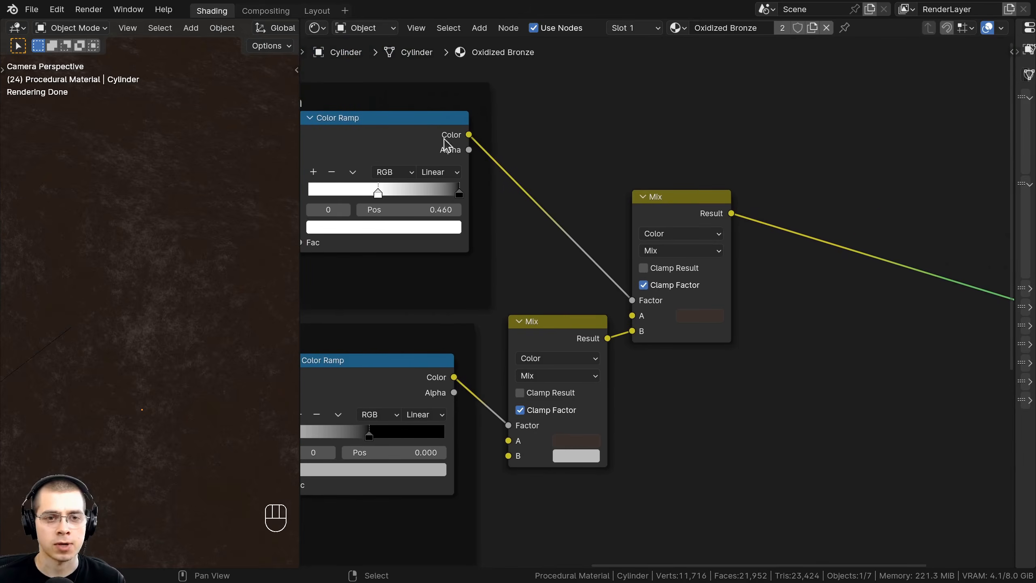
left_click(703, 315)
left_click_drag(821, 192, 820, 142)
left_click_drag(741, 168, 744, 131)
scroll(425, 265, "down", 1)
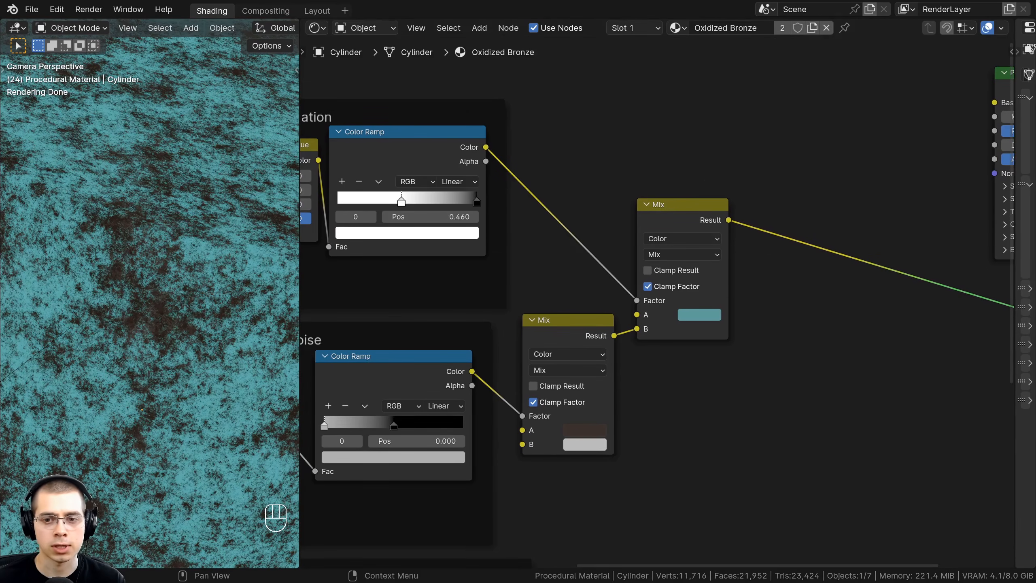
key("ctrl+v")
scroll(705, 245, "up", 4)
middle_click_drag(708, 242, 690, 123)
scroll(685, 145, "down", 3)
scroll(686, 163, "up", 2)
left_click(689, 175)
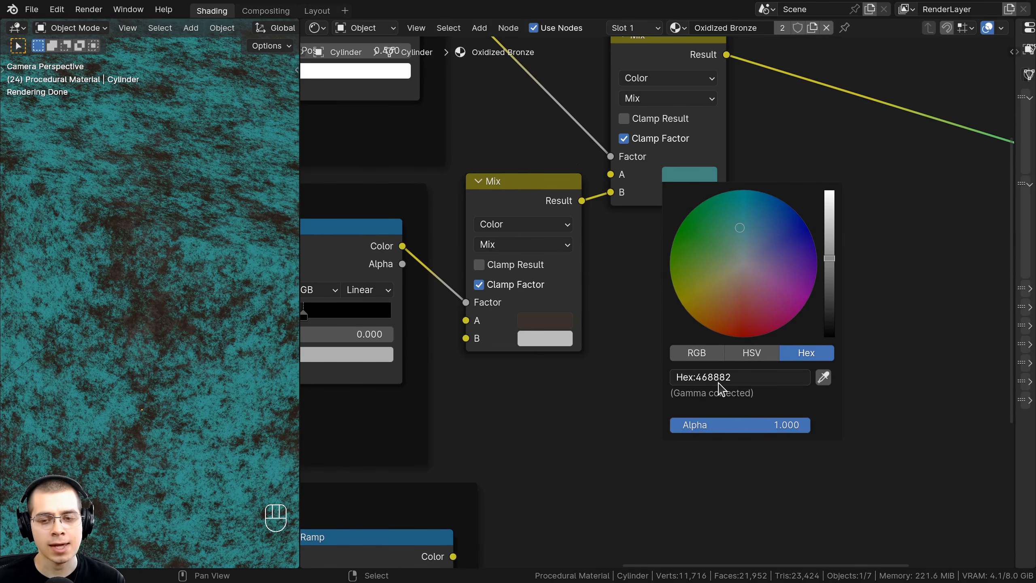
scroll(643, 359, "down", 4)
middle_click_drag(643, 359, 634, 373)
scroll(204, 231, "down", 7)
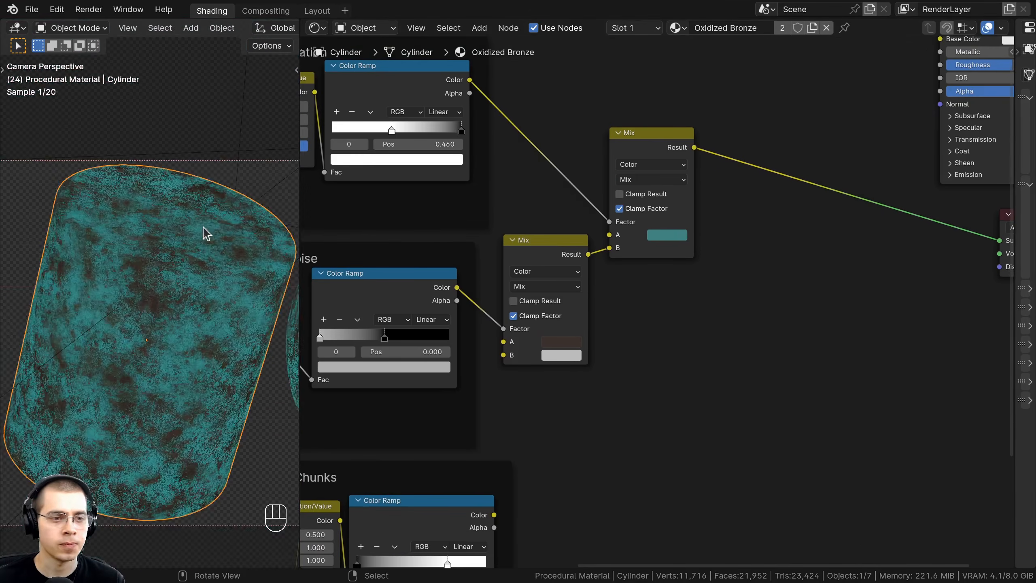
Step: Duplicate the teal Mix node and insert the copy on the link between it and the Material Output
scroll(203, 231, "up", 1)
left_click_drag(653, 137, 645, 137)
middle_click_drag(818, 148, 774, 176)
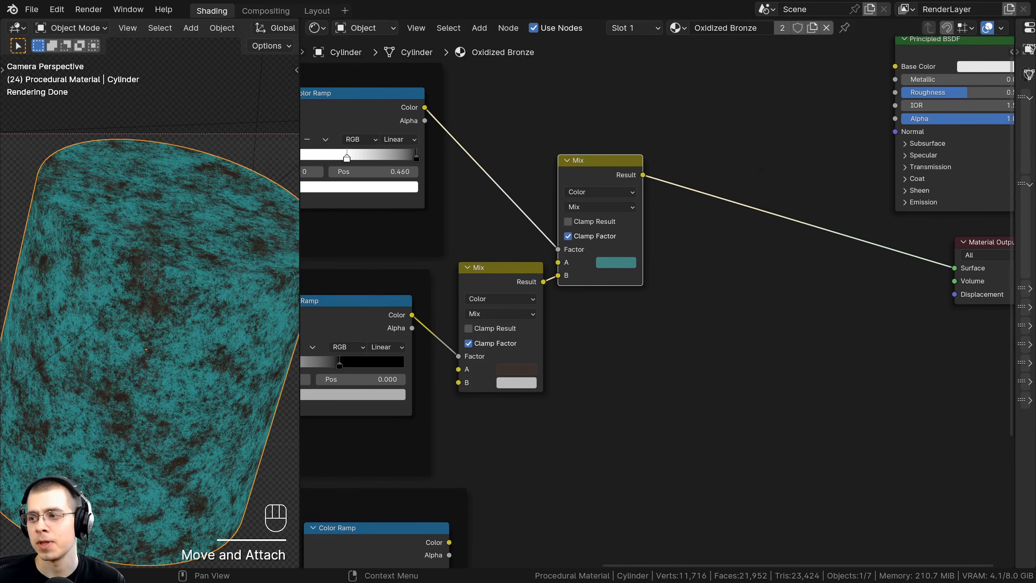
middle_click_drag(650, 221, 644, 224)
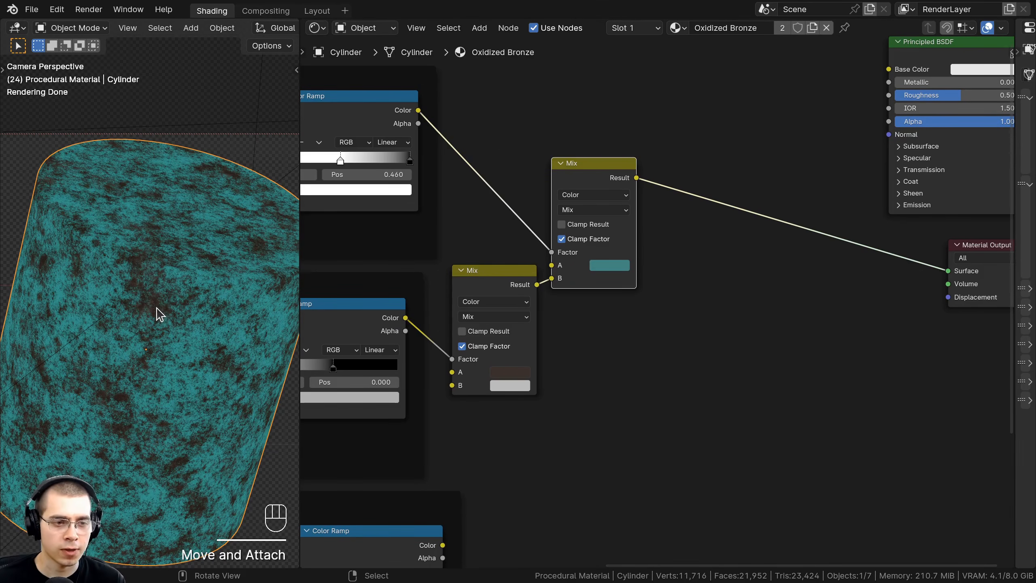
scroll(673, 292, "down", 1)
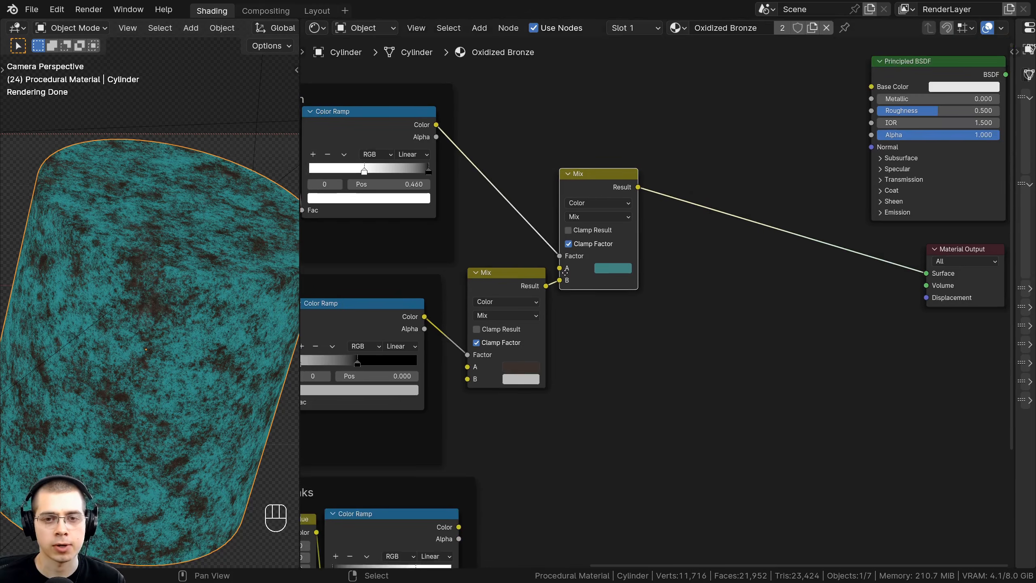
middle_click_drag(670, 290, 662, 294)
middle_click_drag(586, 182, 560, 196)
key("shift+d")
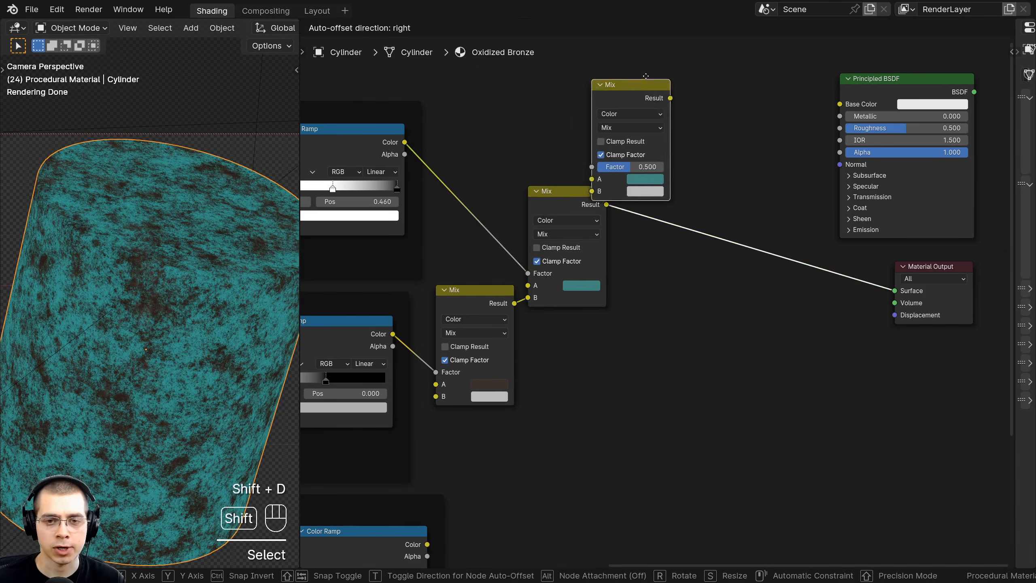
left_click(679, 166)
Step: Connect the Color output of the Chunks frame's Color Ramp to the third Mix node's Factor
scroll(550, 384, "down", 3)
middle_click_drag(541, 398, 690, 276)
scroll(583, 381, "up", 3)
left_click(531, 365)
scroll(611, 411, "down", 2)
middle_click_drag(611, 411, 579, 420)
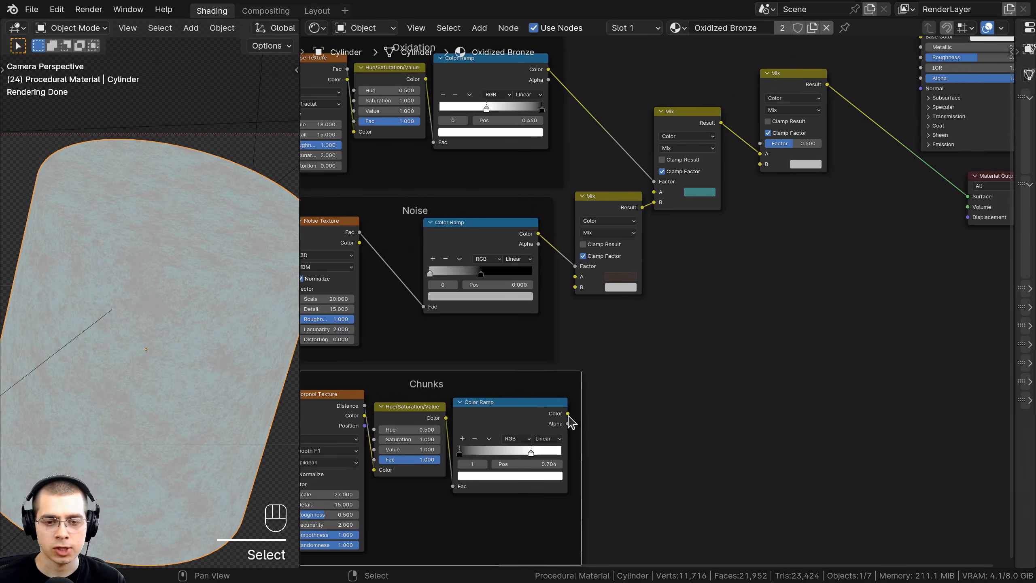
left_click_drag(568, 413, 759, 143)
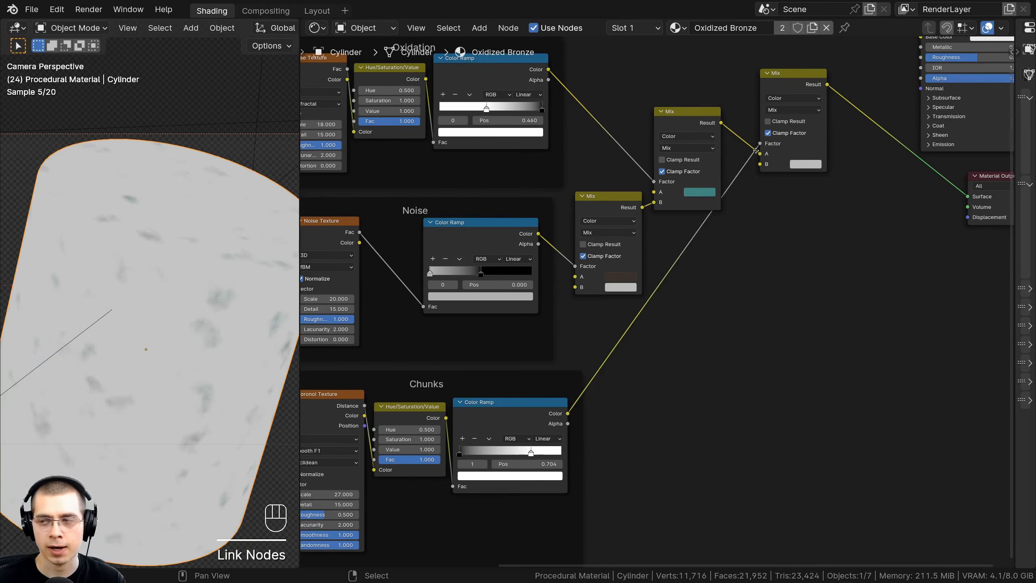
Step: Copy the dark brown A color of the first Mix node onto the third Mix node's B color
middle_click_drag(752, 174, 733, 229)
scroll(713, 198, "up", 3)
left_click_drag(681, 165, 679, 164)
scroll(759, 216, "up", 1)
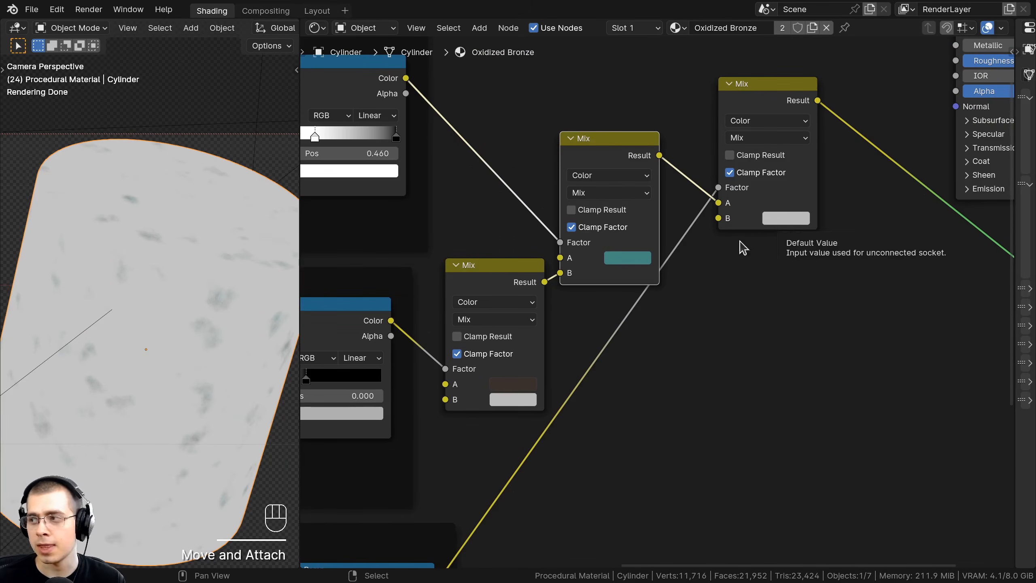
middle_click_drag(722, 228, 719, 210)
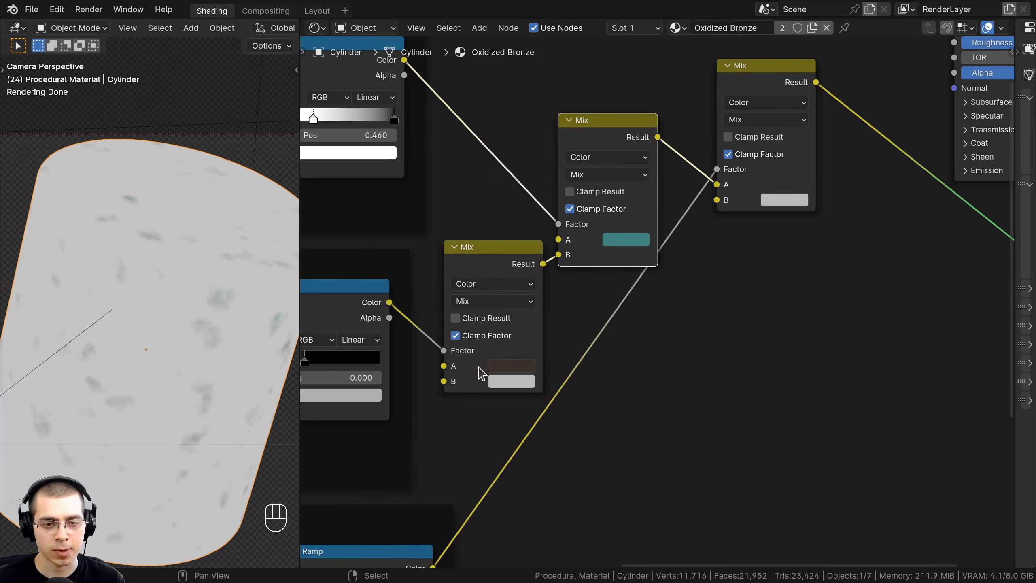
left_click_drag(504, 365, 554, 330)
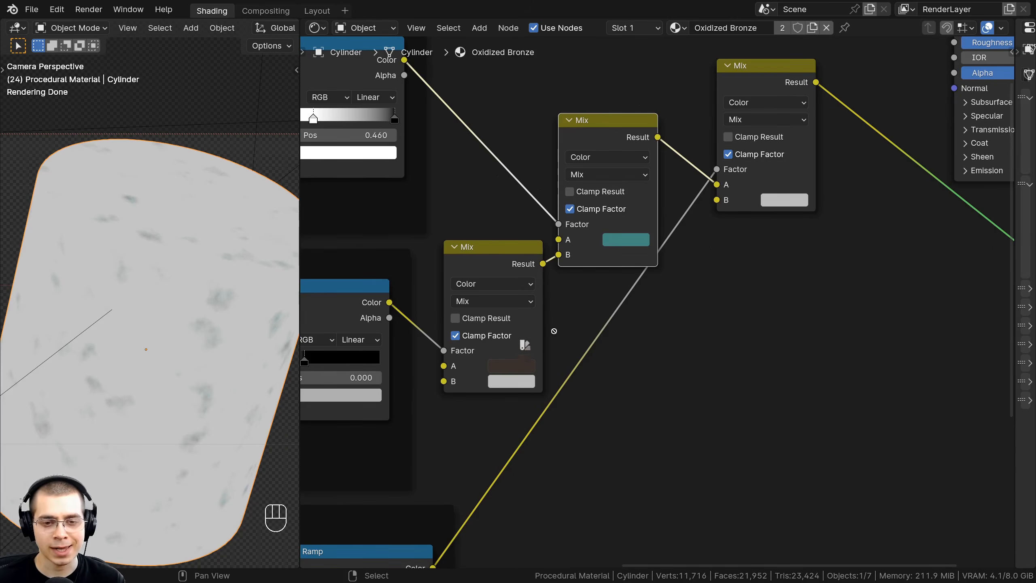
left_click_drag(784, 206, 788, 203)
middle_click_drag(762, 222, 713, 282)
left_click(742, 126, "ctrl+shift")
left_click_drag(723, 133, 722, 133)
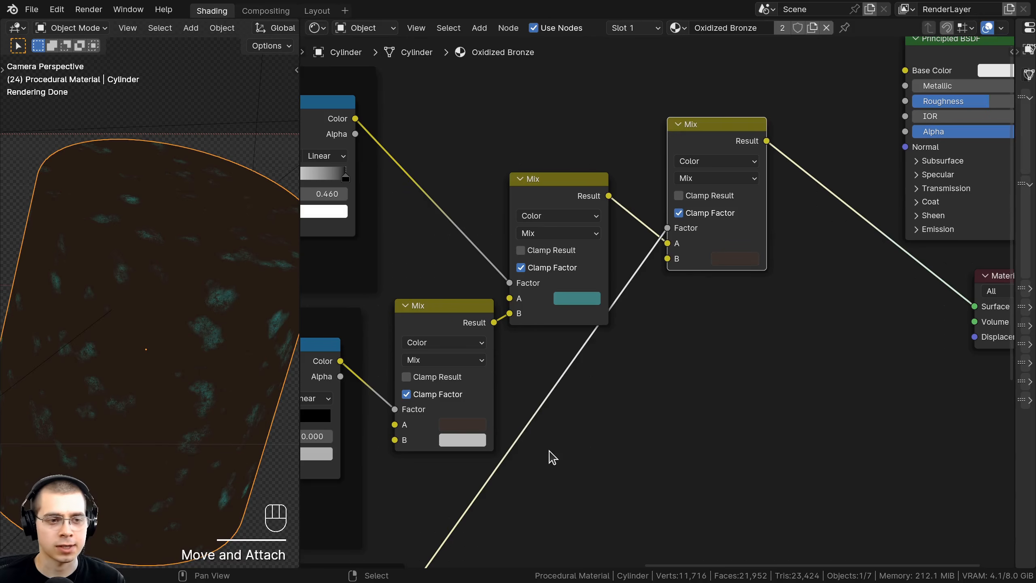
Step: Examine the teal oxidation patches on the cylinder's rendered surface up close and from farther away
middle_click_drag(559, 410, 574, 391)
scroll(282, 223, "up", 3)
middle_click_drag(250, 243, 223, 261, "shift")
scroll(223, 259, "up", 3)
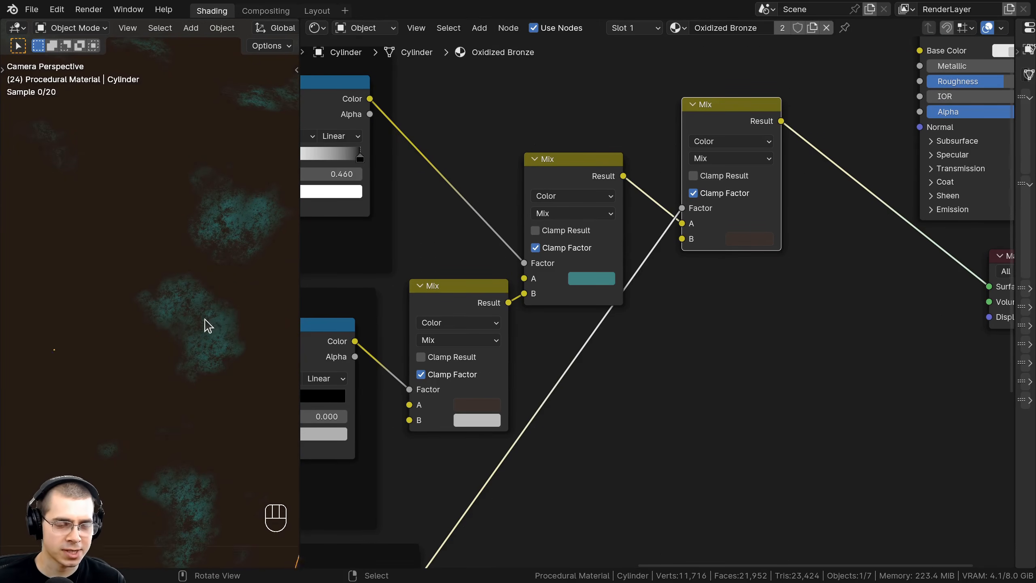
scroll(139, 176, "down", 3)
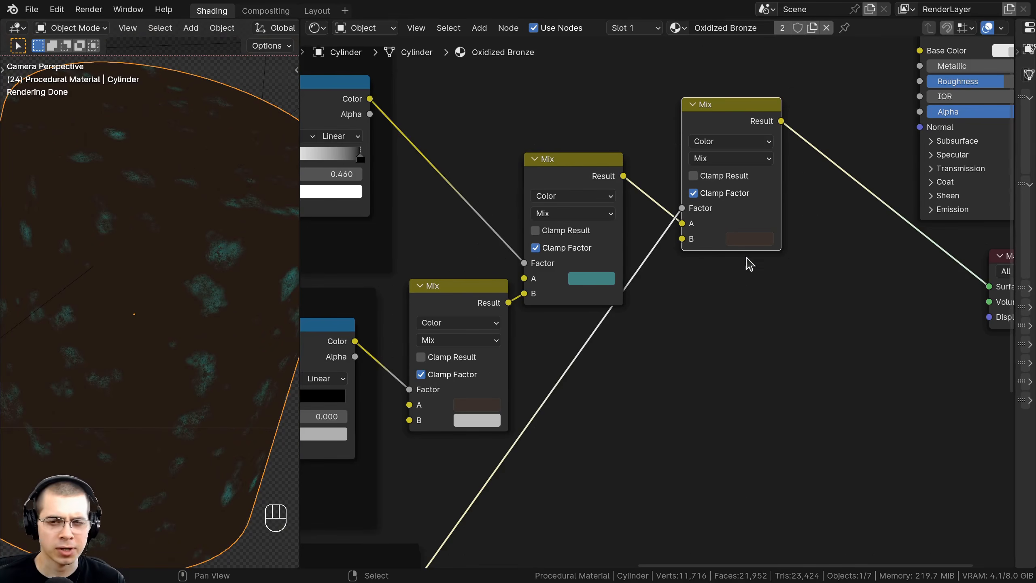
Step: Add a Color Ramp node on the link between the Chunks Color Ramp and the third Mix node's Factor
scroll(693, 286, "down", 3)
mouse_move(630, 373)
middle_mouse_down()
mouse_move(634, 333)
mouse_move(625, 355)
middle_mouse_up()
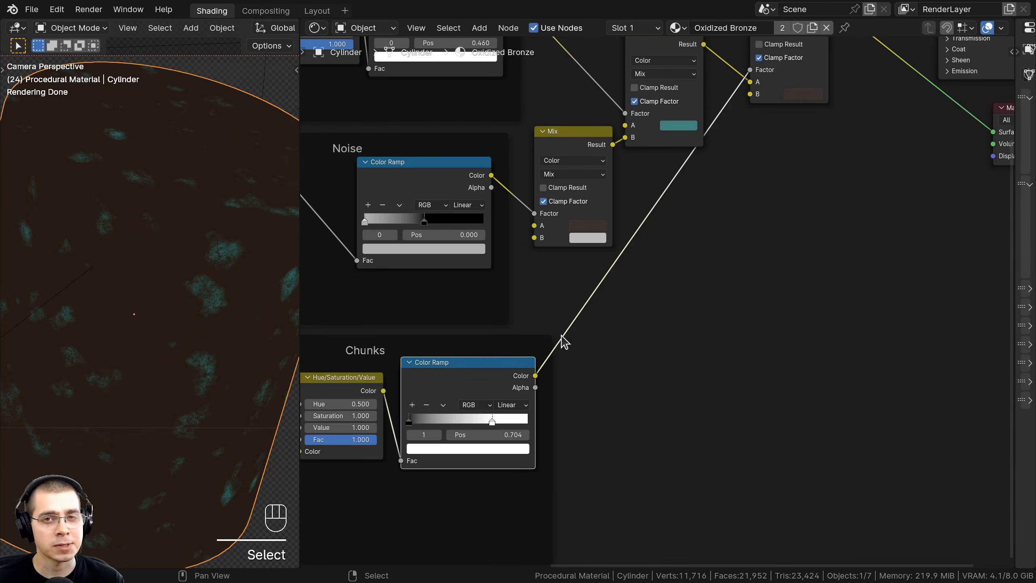
middle_click_drag(501, 357, 468, 366)
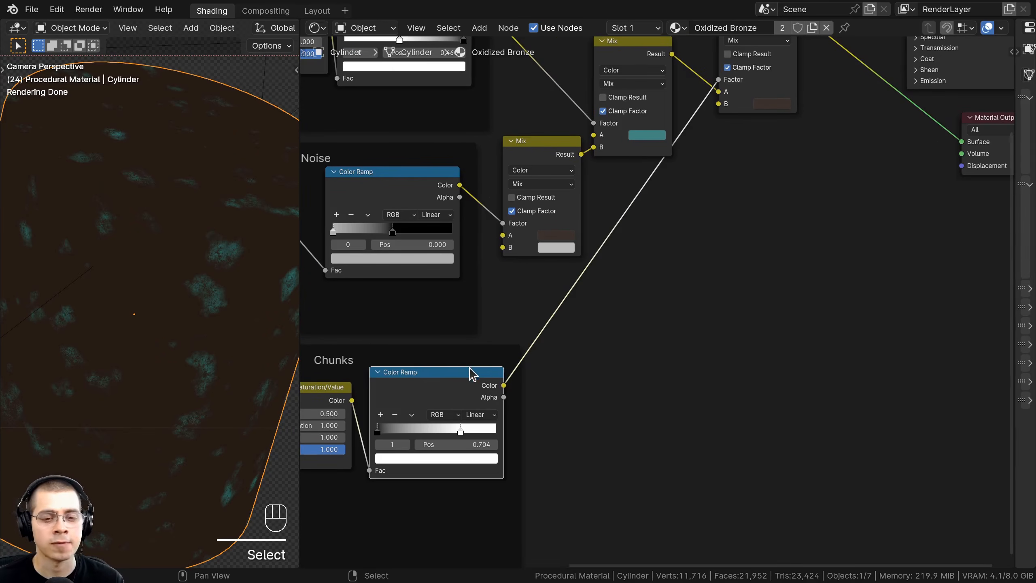
key("shift+a")
left_click(629, 267)
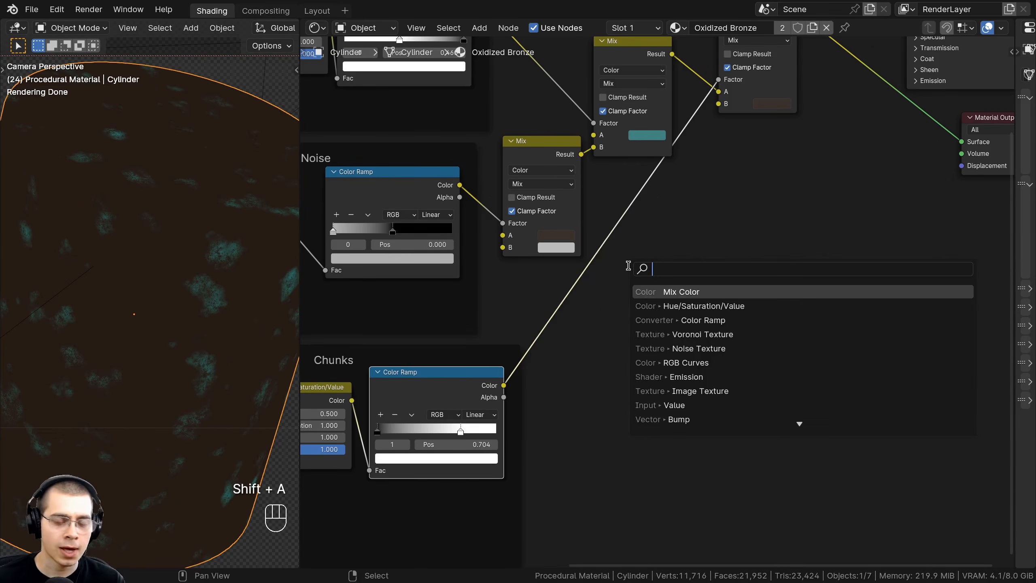
type("col")
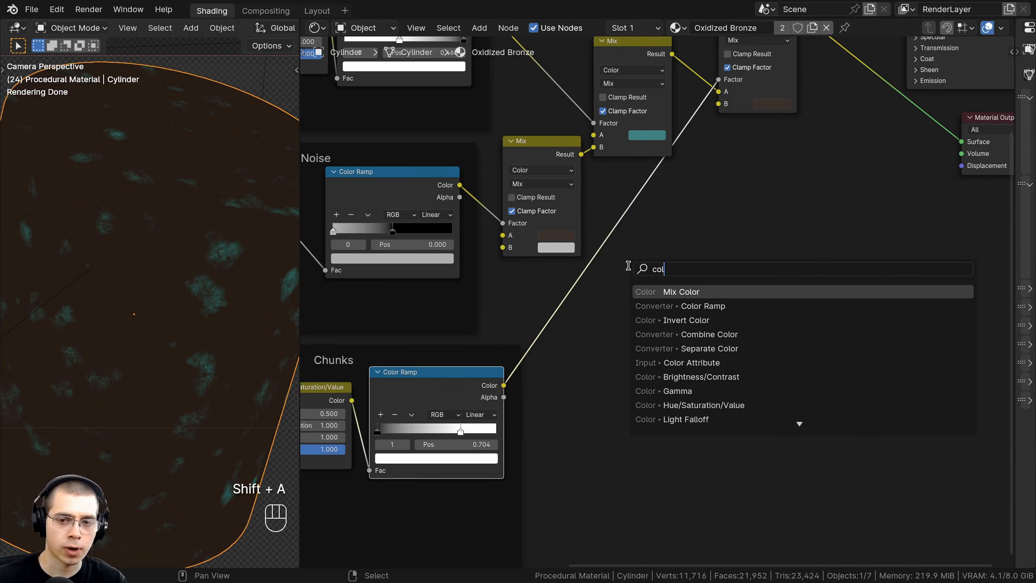
left_click(677, 306)
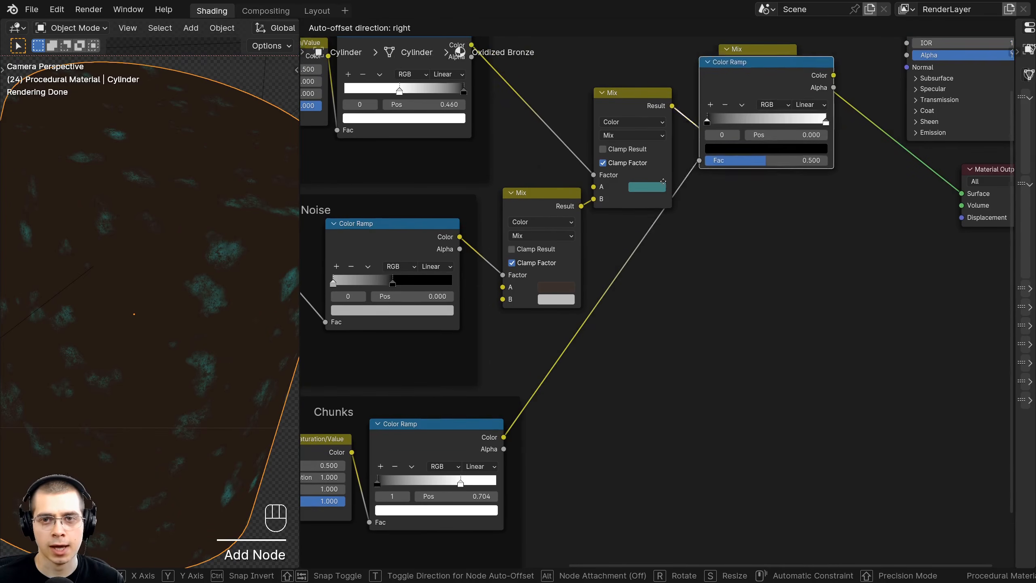
left_click(615, 256)
Step: Invert the new Color Ramp by placing its white stop at 0.631 and its black stop at 1.000
scroll(672, 304, "up", 3)
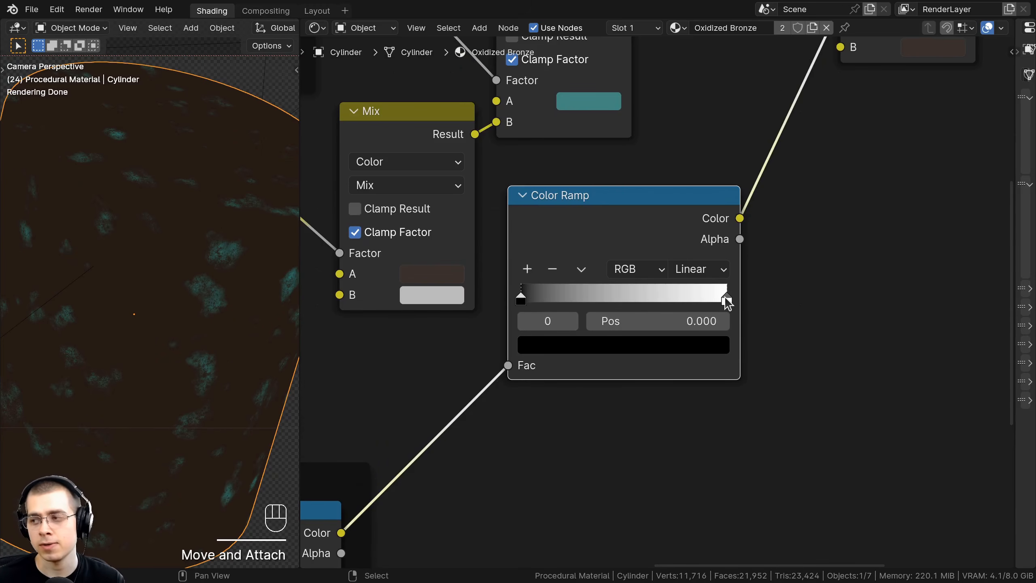
left_click_drag(726, 299, 649, 290)
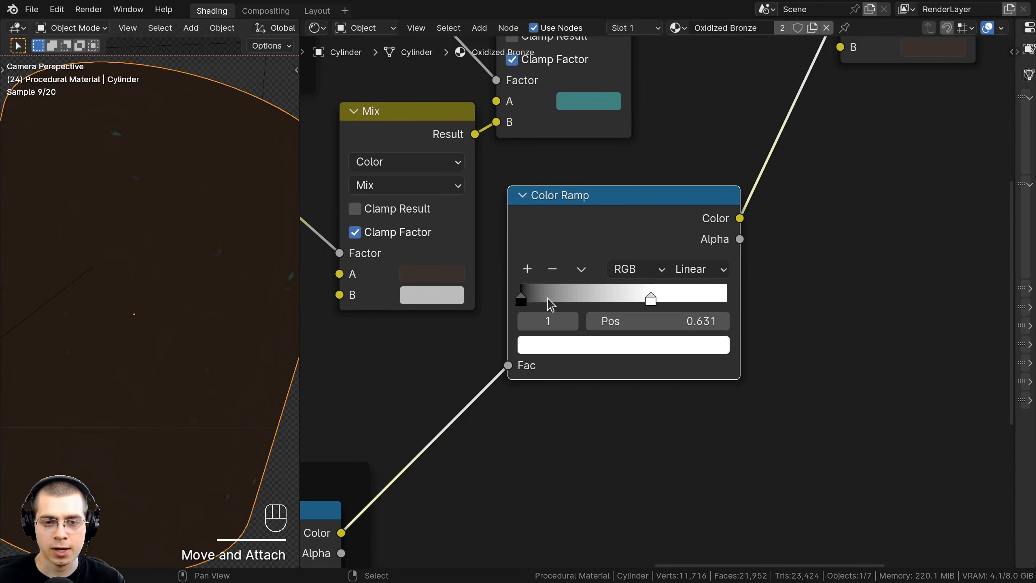
left_click_drag(524, 299, 752, 309)
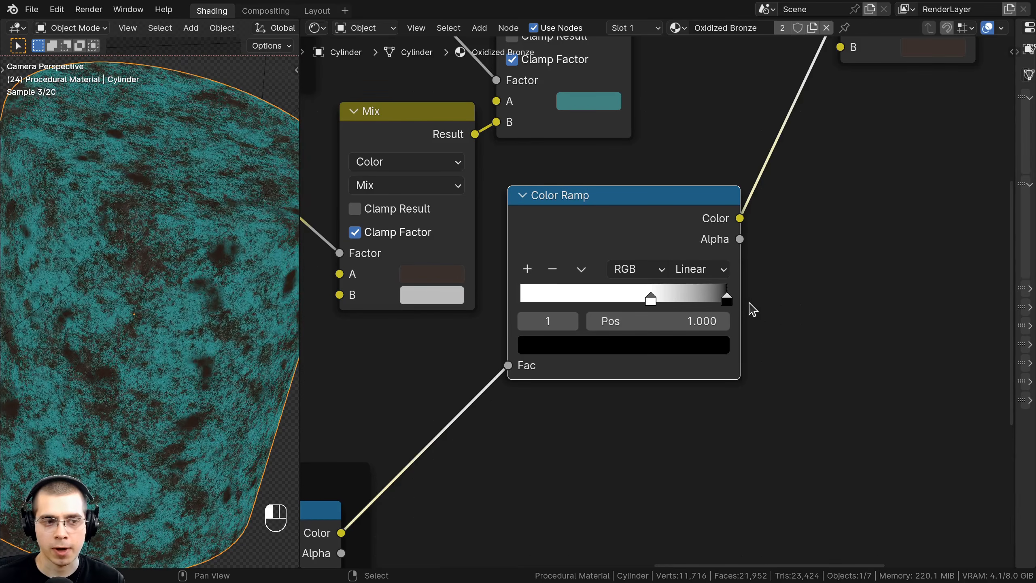
Step: Preview the inverted Color Ramp's output on the cylinder and select its white stop
scroll(639, 231, "down", 1)
left_click_drag(626, 224, 619, 206)
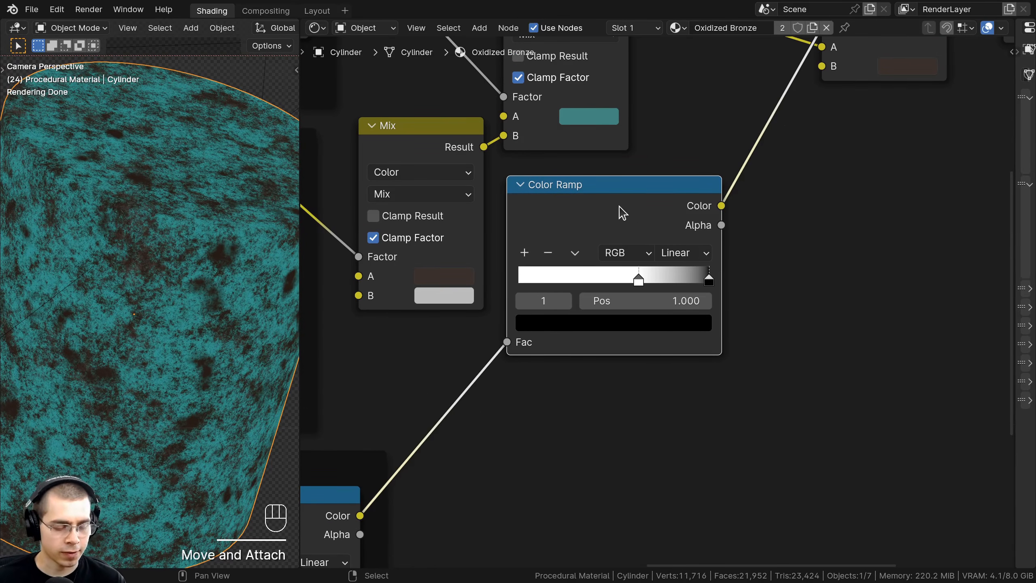
left_click(628, 209, "ctrl+shift")
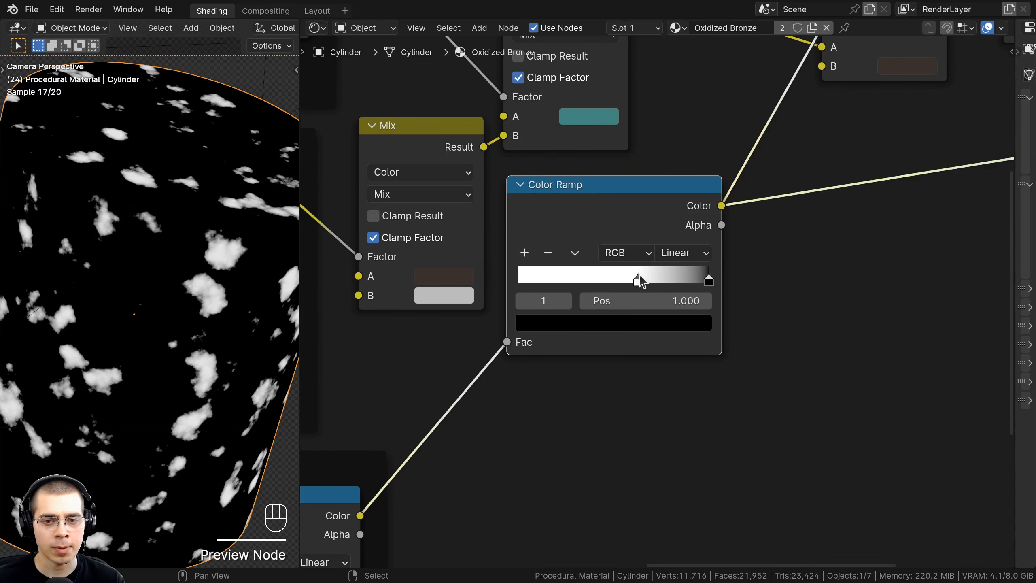
mouse_move(640, 276)
left_mouse_down()
mouse_move(491, 267)
mouse_move(654, 275)
mouse_move(639, 276)
left_mouse_up()
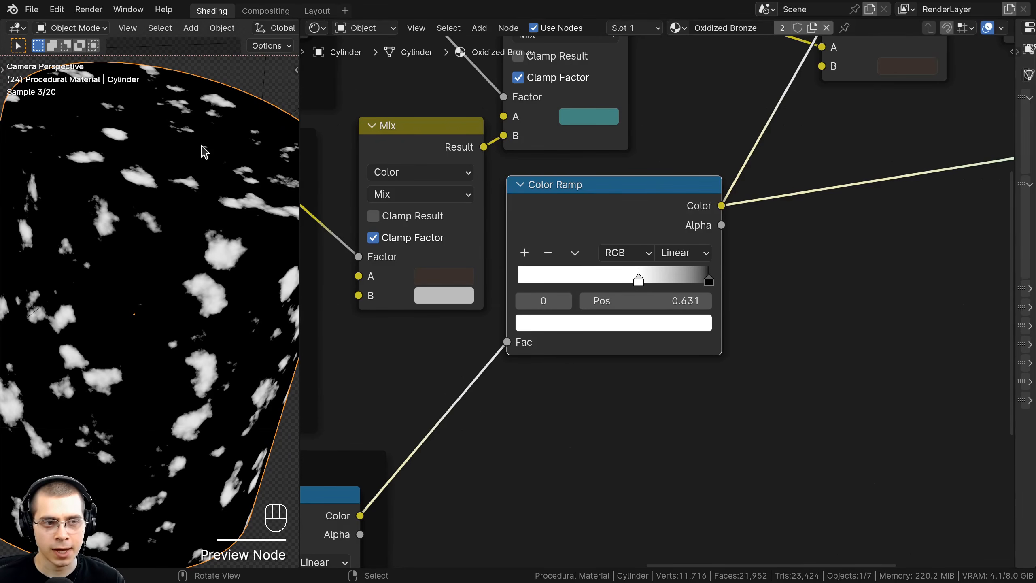
Step: Examine the inverted Color Ramp's black-and-white chunk mask on the cylinder surface up close and across different areas
scroll(208, 327, "up", 3)
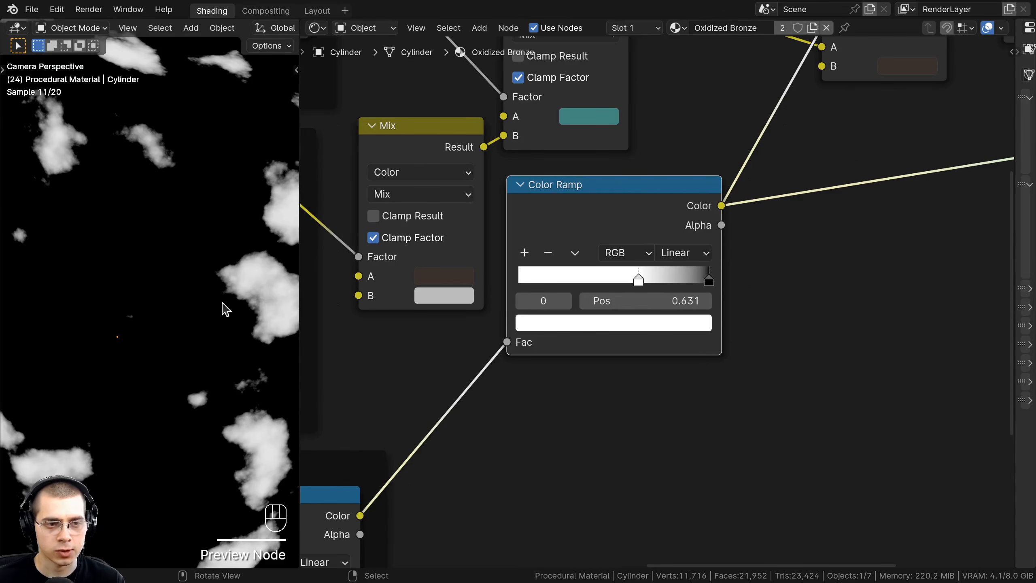
scroll(223, 302, "down", 1)
middle_click_drag(199, 150, 152, 152, "shift")
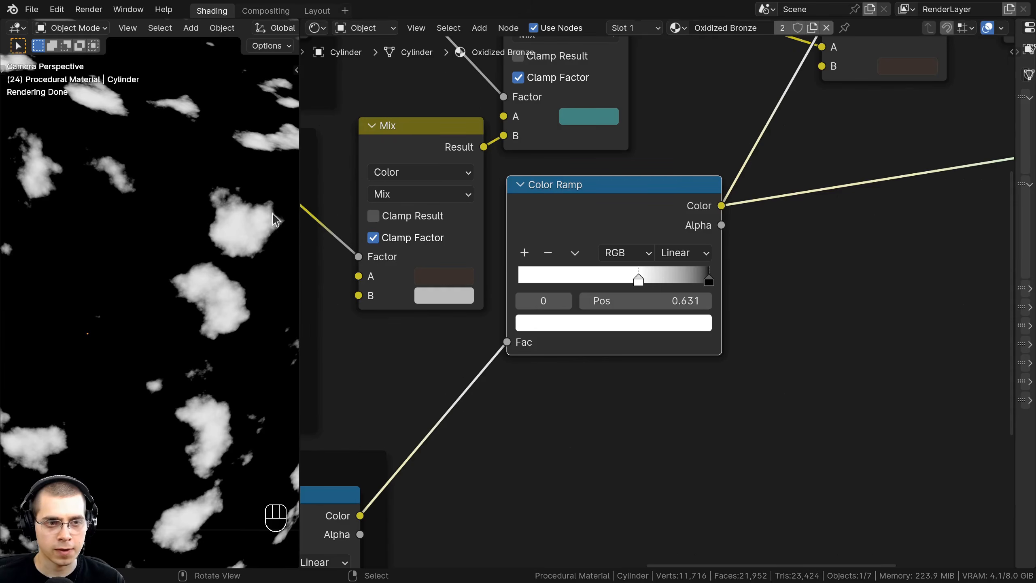
scroll(709, 223, "down", 5)
middle_click_drag(750, 173, 563, 309)
scroll(499, 342, "up", 3)
left_click_drag(415, 356, 413, 356)
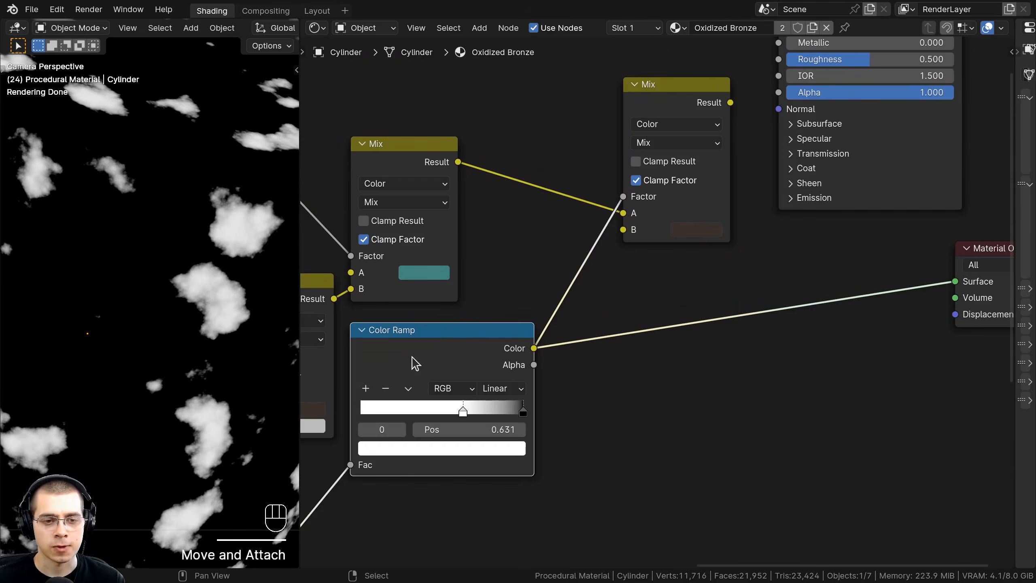
scroll(630, 179, "up", 1)
left_click_drag(647, 87, 643, 87)
middle_click_drag(328, 351, 361, 326)
scroll(202, 280, "up", 4)
middle_click_drag(222, 257, 136, 266, "shift")
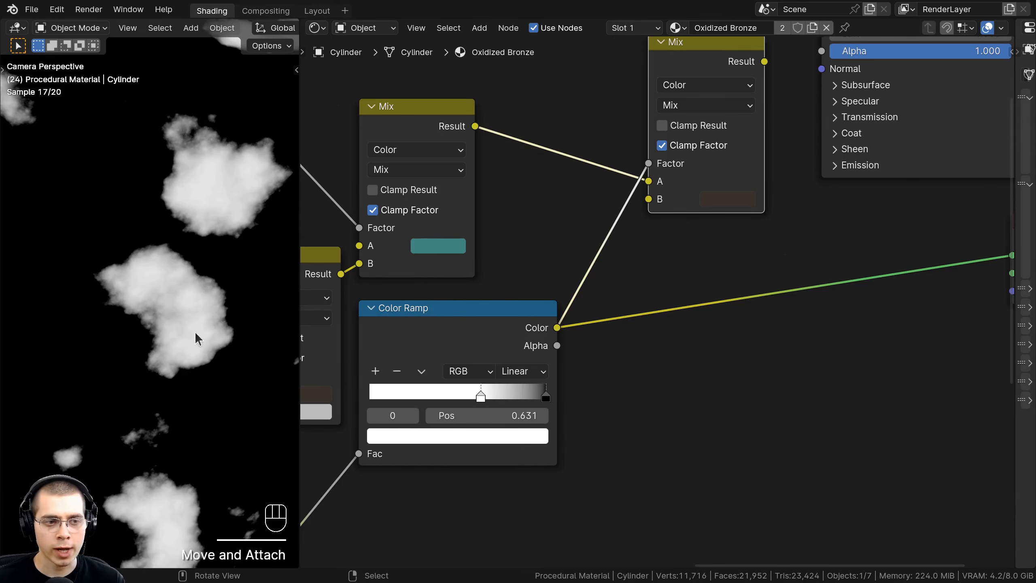
middle_click_drag(736, 209, 635, 222)
scroll(635, 222, "up", 2)
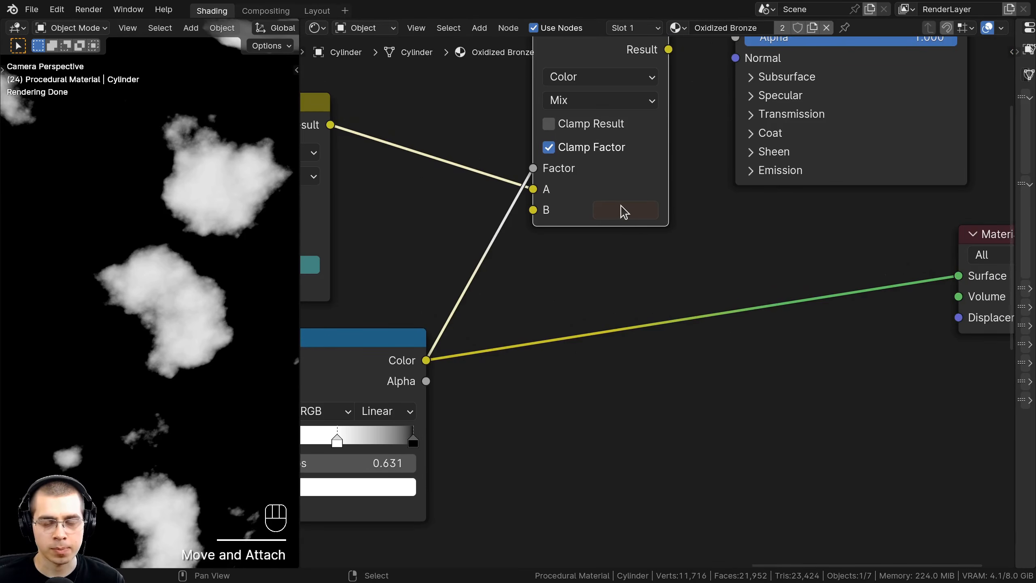
Step: Move the final Mix node closer to the teal Mix node and preview its combined brown and teal result on the cylinder
scroll(453, 237, "down", 2)
middle_click_drag(451, 238, 567, 279)
mouse_move(418, 193)
left_mouse_down()
mouse_move(438, 143)
mouse_move(418, 189)
mouse_move(424, 180)
left_mouse_up()
left_click(740, 122, "ctrl+shift")
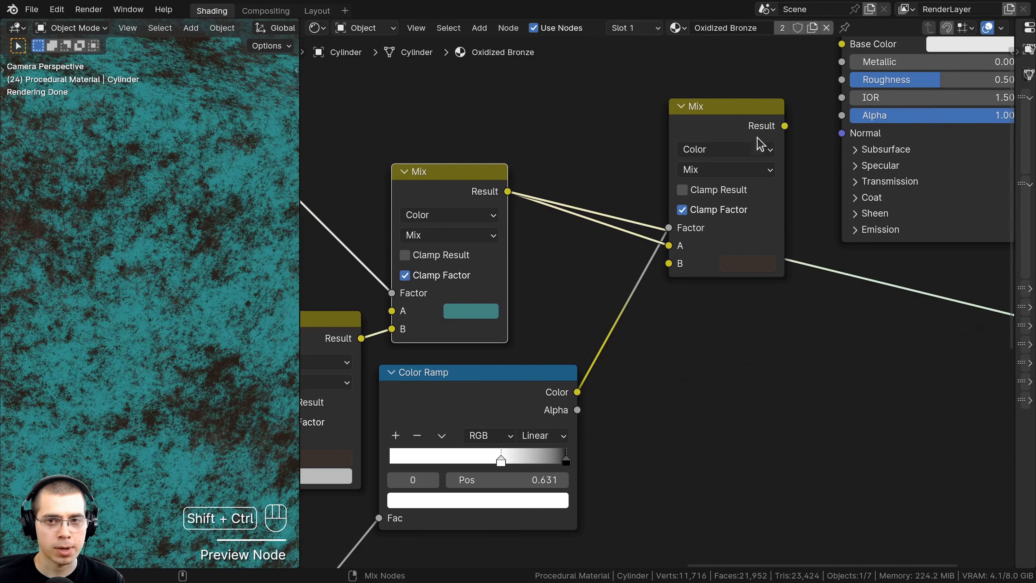
left_click_drag(738, 116, 680, 149)
left_click(674, 145, "ctrl+shift")
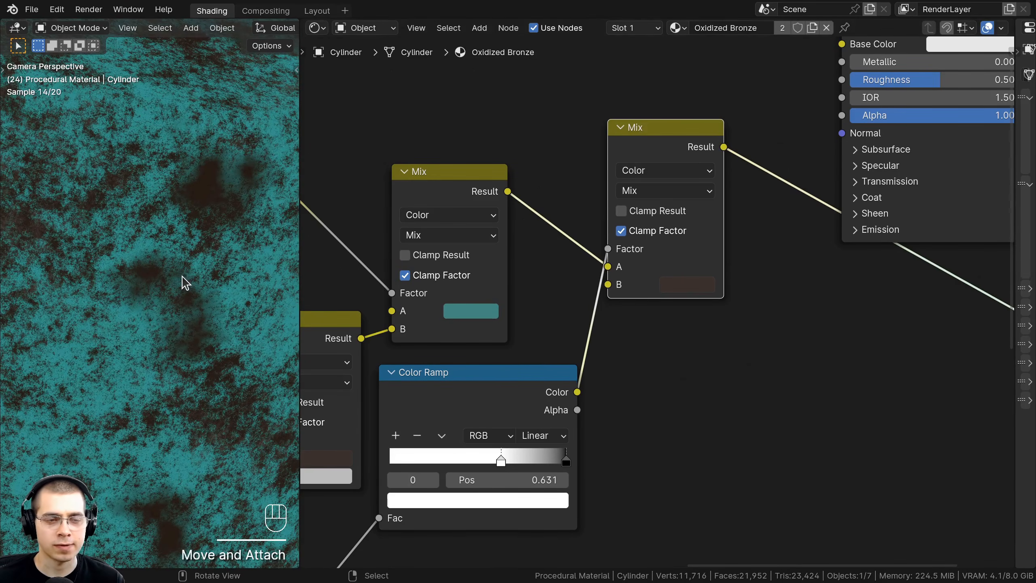
scroll(182, 279, "down", 2)
middle_click_drag(182, 279, 134, 232)
scroll(158, 202, "up", 1)
scroll(137, 425, "down", 4)
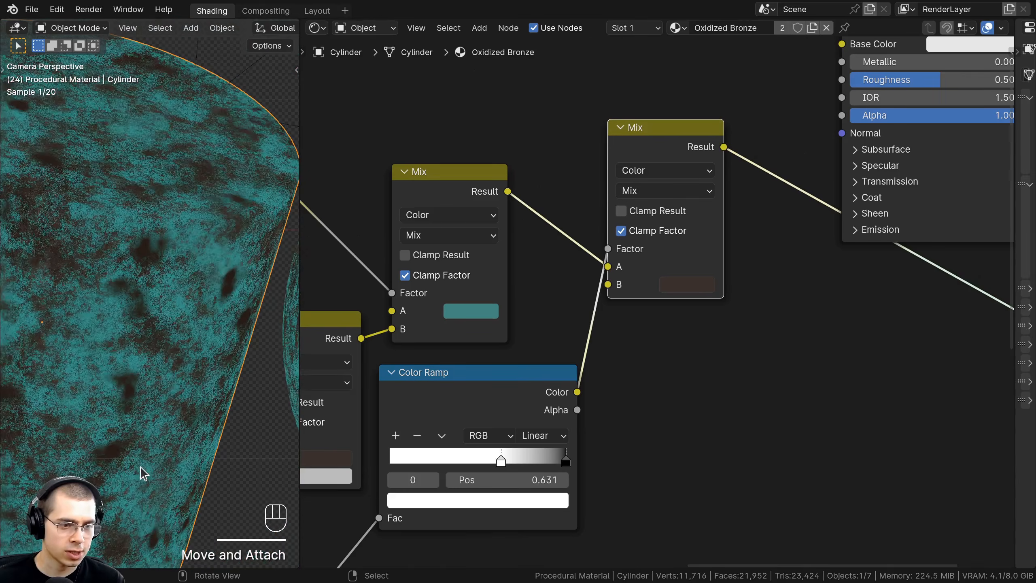
middle_click_drag(161, 411, 199, 405, "shift")
scroll(677, 289, "down", 2)
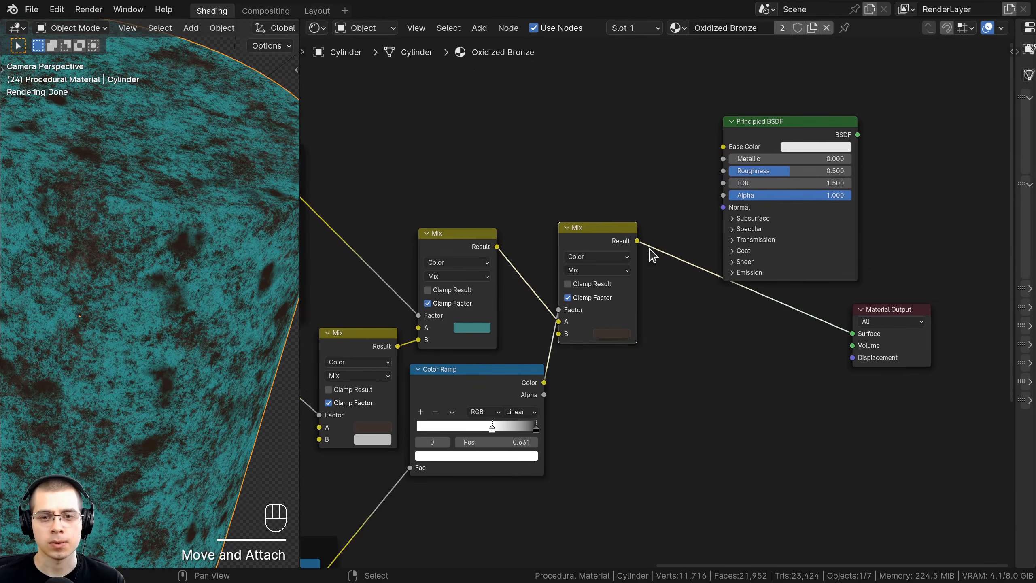
Step: Connect the final Mix node's Result to the Principled BSDF's Base Color and preview the shader
left_click_drag(637, 241, 765, 255)
key("ctrl+shift")
left_click(777, 129, "ctrl+shift")
Step: Move the Principled BSDF and Material Output nodes into line beside the final Mix node
left_click_drag(796, 199, 913, 340)
key("g")
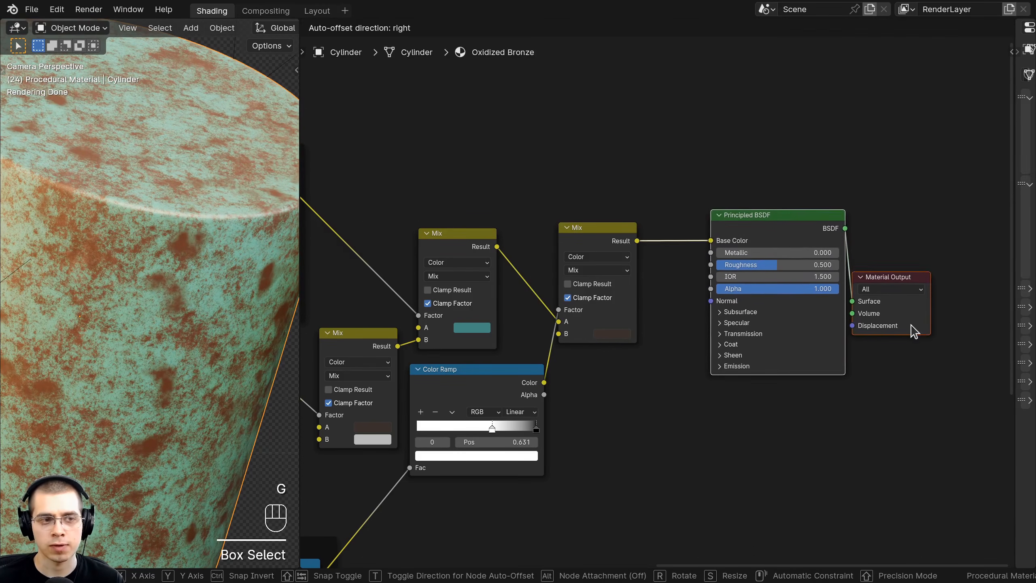
left_click(914, 329)
key("a")
left_click_drag(908, 282, 912, 240)
scroll(221, 249, "down", 1)
middle_click_drag(680, 275, 653, 251)
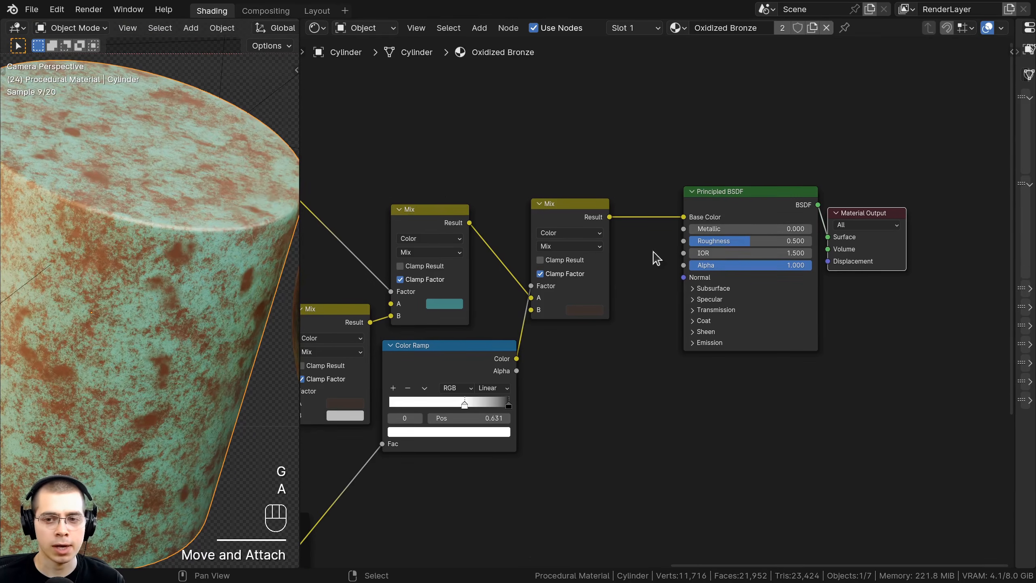
Step: Set the Principled BSDF's Metallic to 1.000 and Roughness to 0.382, and check the result on the sphere
left_click_drag(703, 229, 767, 220)
scroll(248, 257, "down", 2)
scroll(756, 238, "up", 2)
scroll(153, 289, "down", 4)
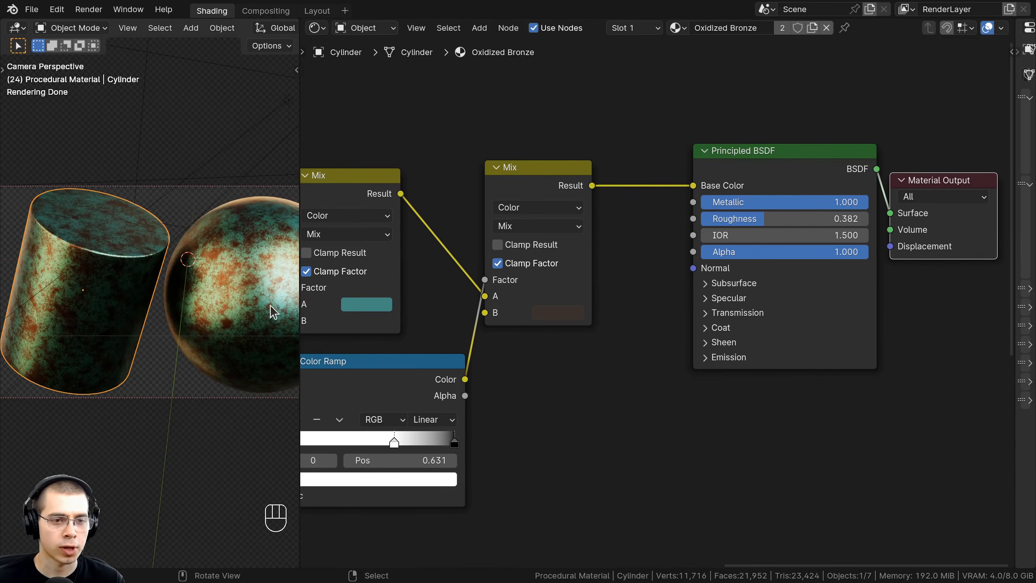
left_click(528, 170)
scroll(81, 307, "up", 5)
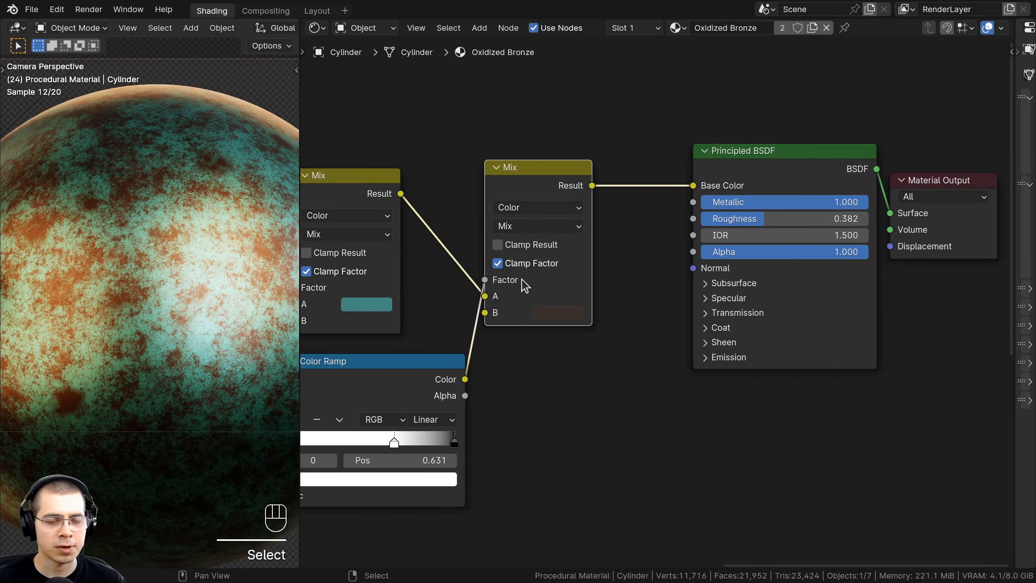
left_click_drag(512, 168, 512, 169)
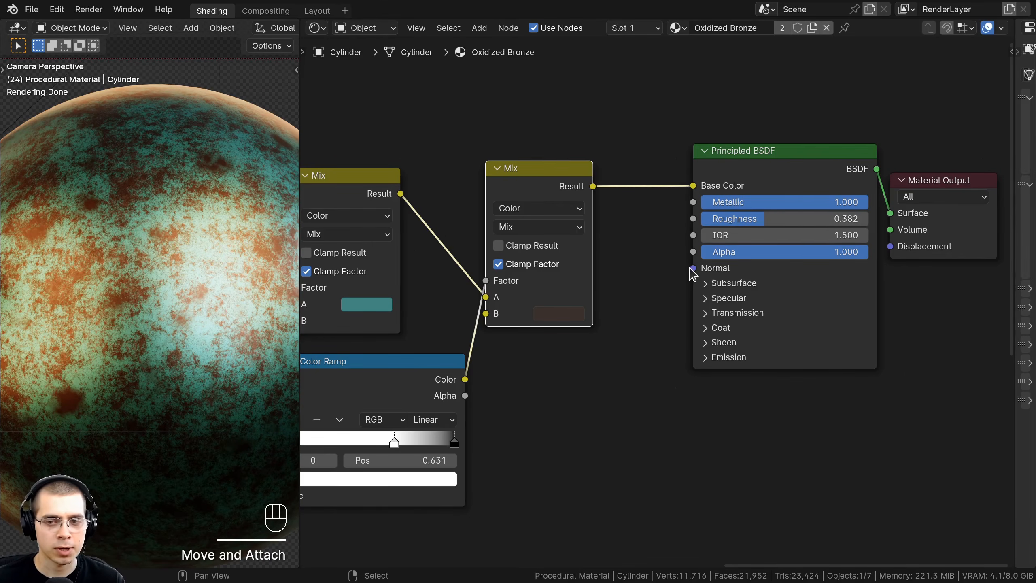
scroll(124, 277, "up", 2)
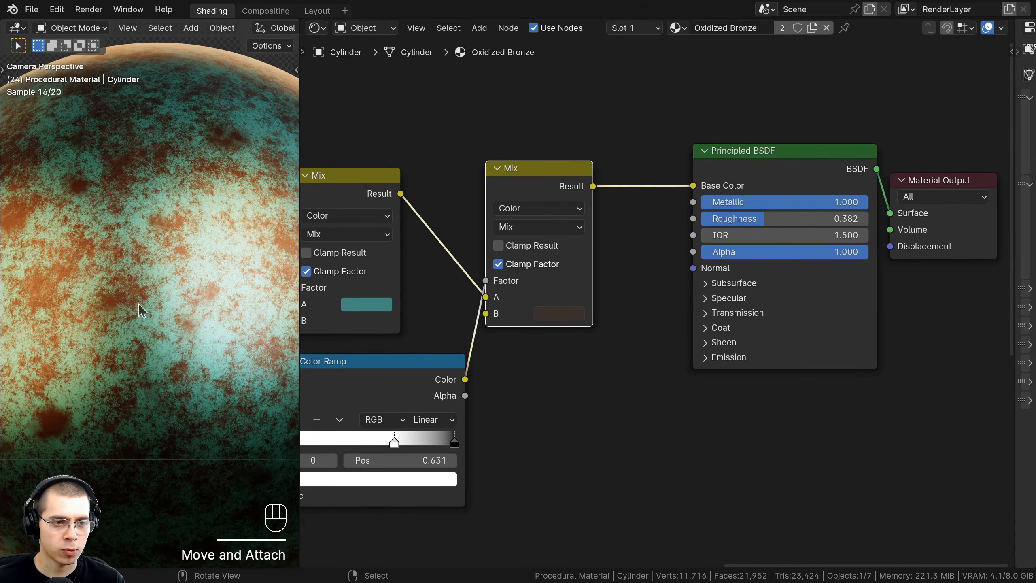
Step: Group the three Mix nodes and the inverted Color Ramp in a new frame
scroll(582, 352, "down", 4)
key("a")
key("a")
left_click_drag(667, 353, 464, 177)
key("ctrl+j")
key("a")
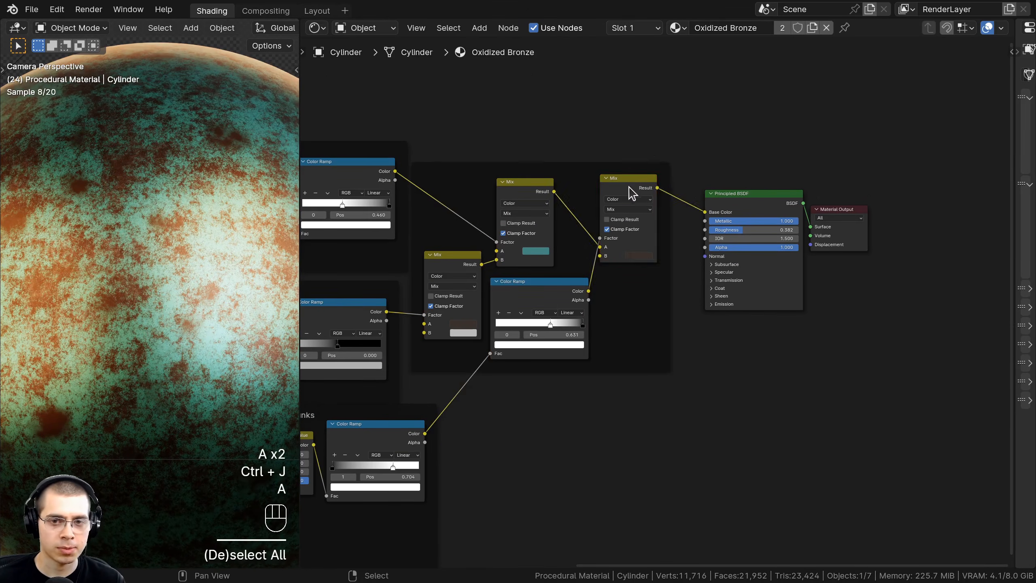
Step: Shift the new frame slightly away from the mask frames and label it "Color"
left_click_drag(630, 186, 632, 190)
left_click(579, 165)
left_click_drag(579, 165, 590, 167)
left_click(591, 166)
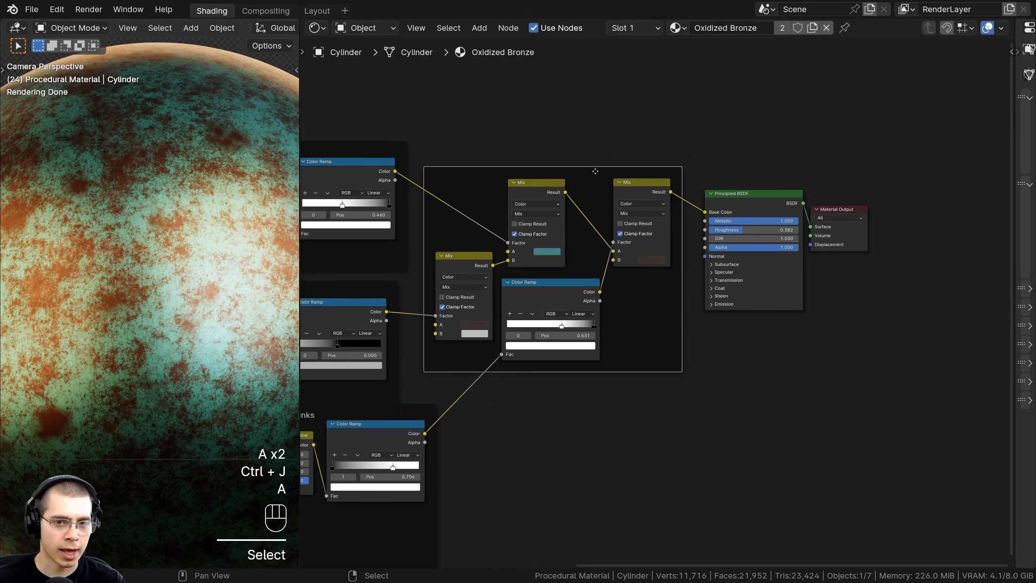
key("F2")
type("Color")
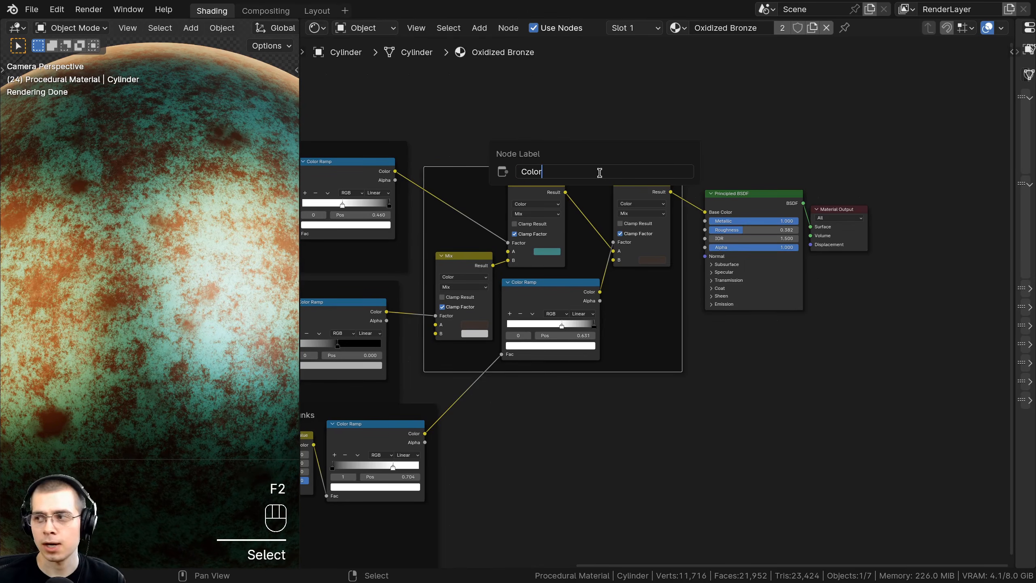
key("Return")
key("a")
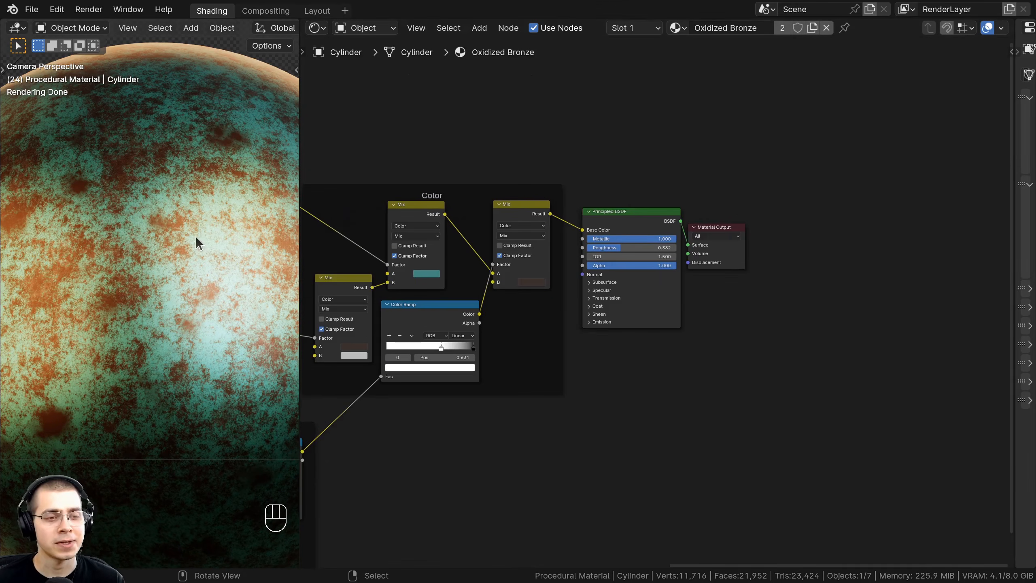
Step: Move the Principled BSDF and Material Output farther from the Color frame to make room for more nodes
middle_click_drag(620, 251, 602, 247)
left_click_drag(593, 143, 733, 302)
key("g")
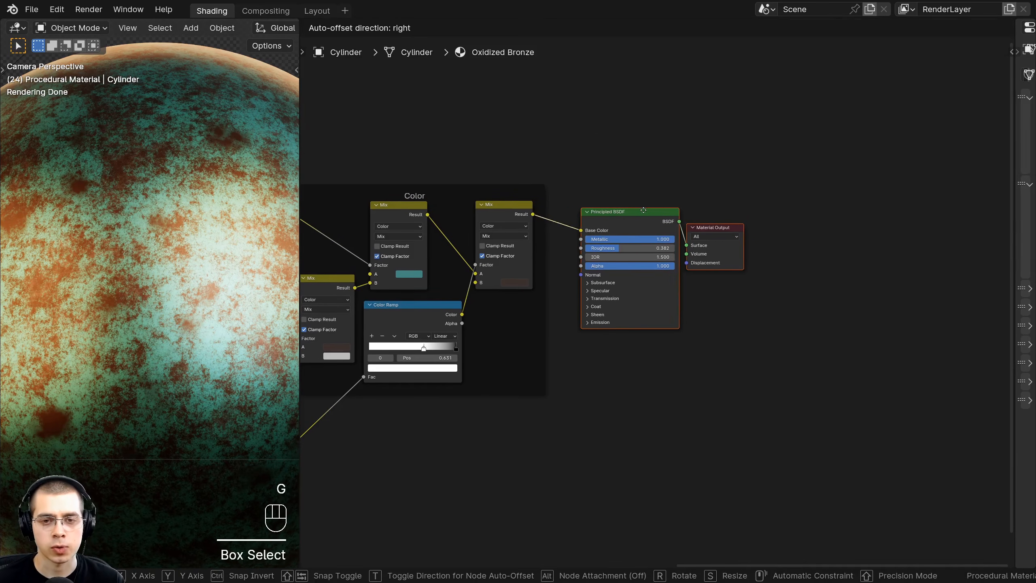
left_click(727, 210)
scroll(501, 206, "up", 1)
key("alt+a")
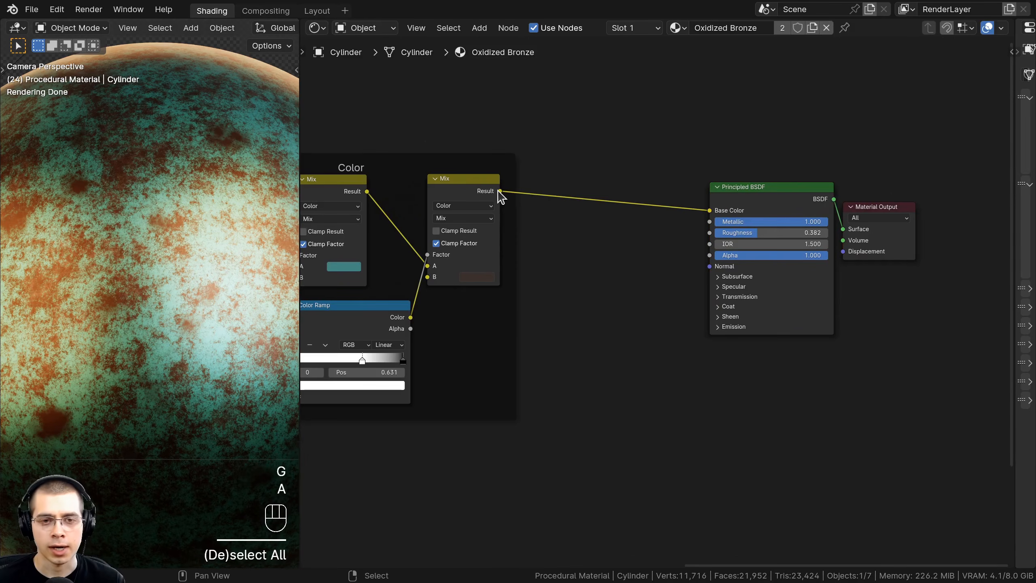
Step: Connect the final Mix node's Result to the Principled BSDF's Roughness and check the reflections on the sphere
left_click_drag(500, 191, 671, 265)
left_click_drag(709, 238, 710, 233)
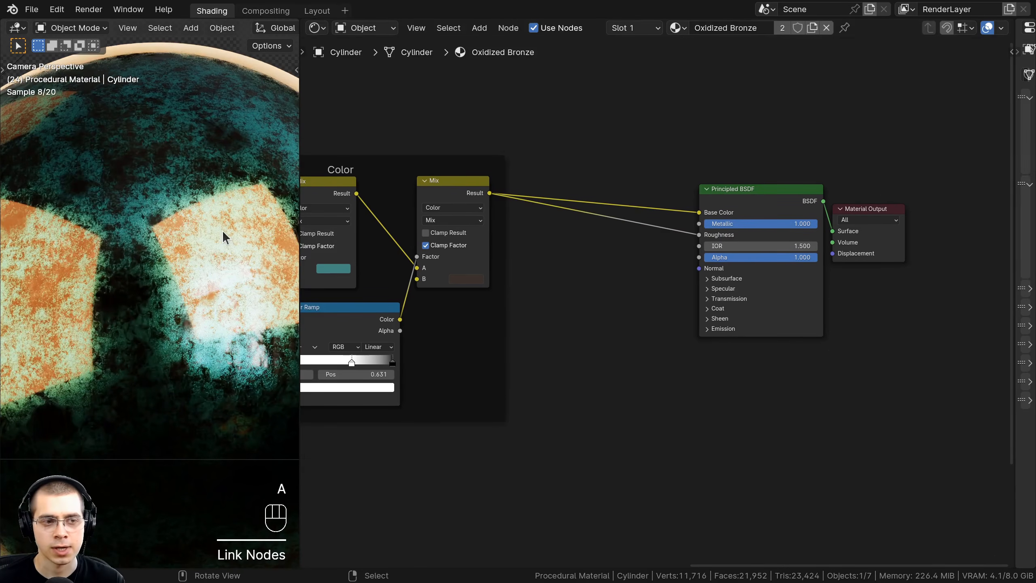
scroll(210, 263, "down", 3)
scroll(212, 266, "up", 2)
middle_click_drag(593, 234, 567, 201)
scroll(589, 218, "up", 2)
Step: Add a Color Ramp node on the link between the final Mix node and the Principled BSDF's Roughness
key("shift+a")
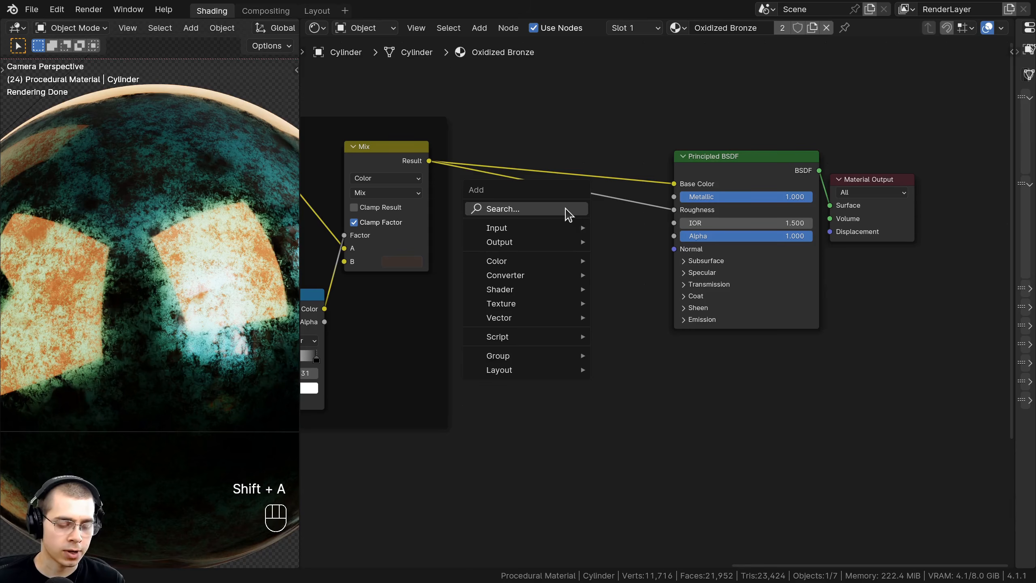
type("col")
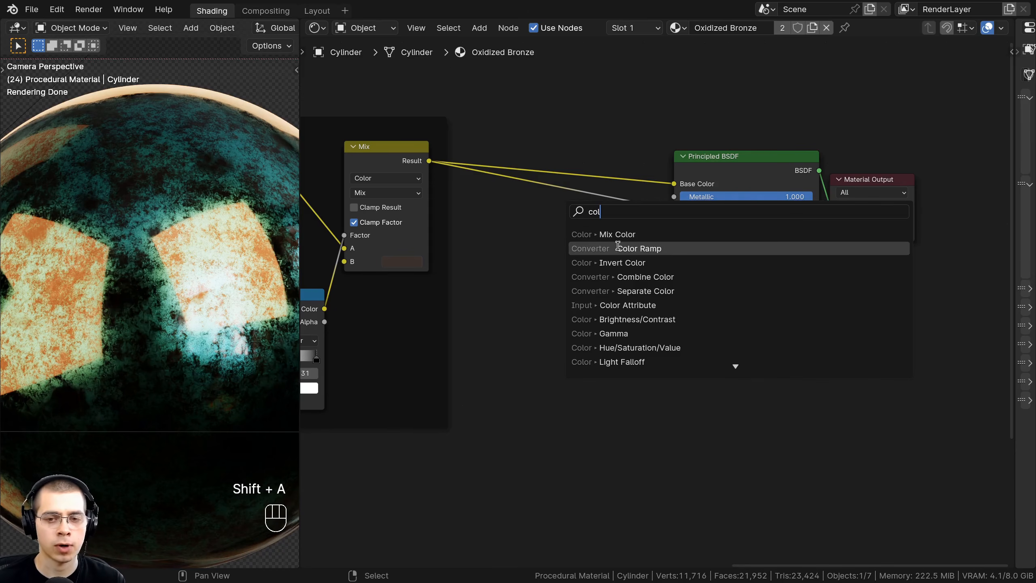
left_click(618, 246)
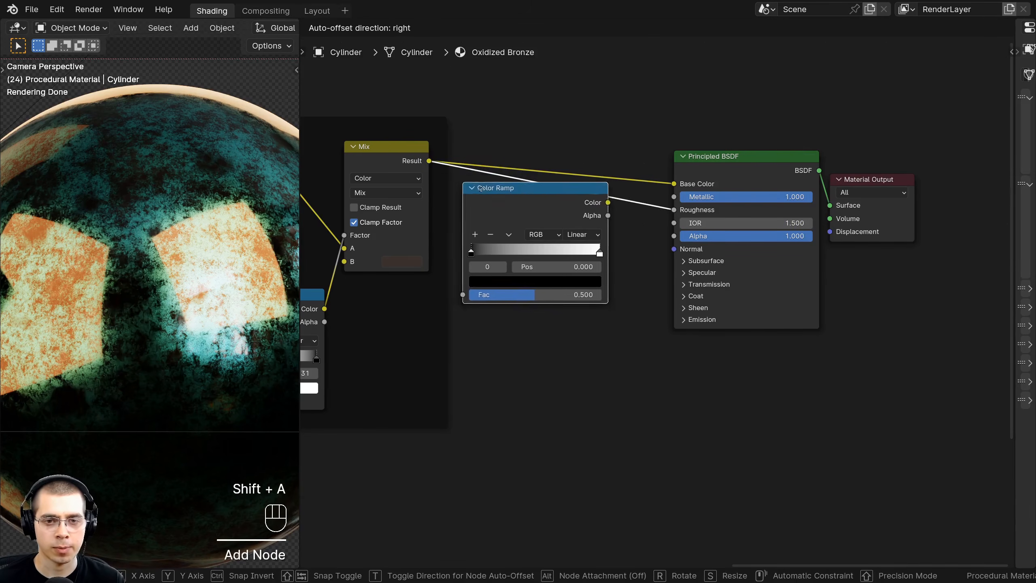
left_click(477, 304)
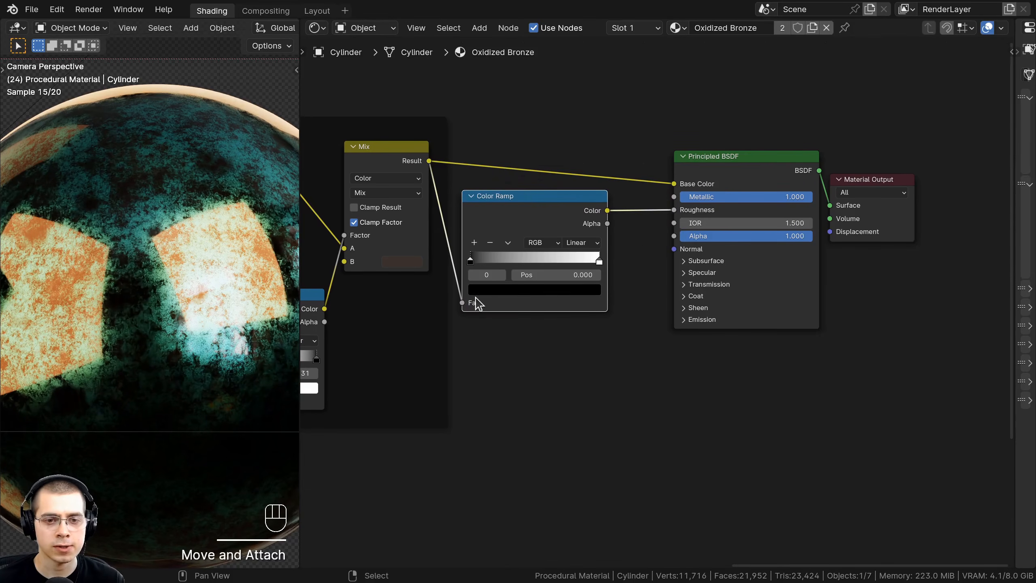
Step: Set the roughness Color Ramp's first stop to light gray and its last stop to hex 5E5E5E, checking both colors
left_click(557, 289)
left_click_drag(590, 183, 590, 156)
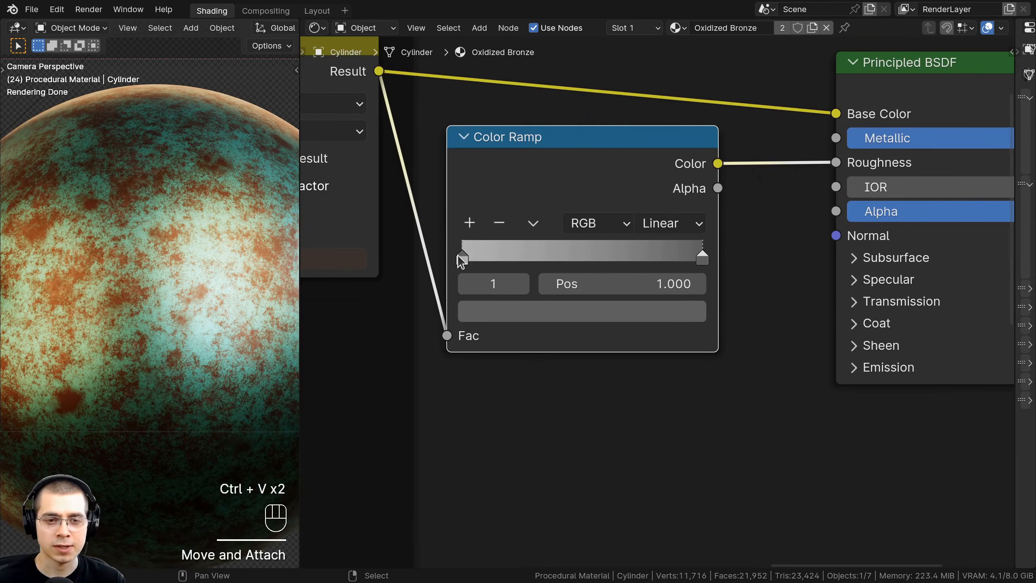
left_click(459, 257)
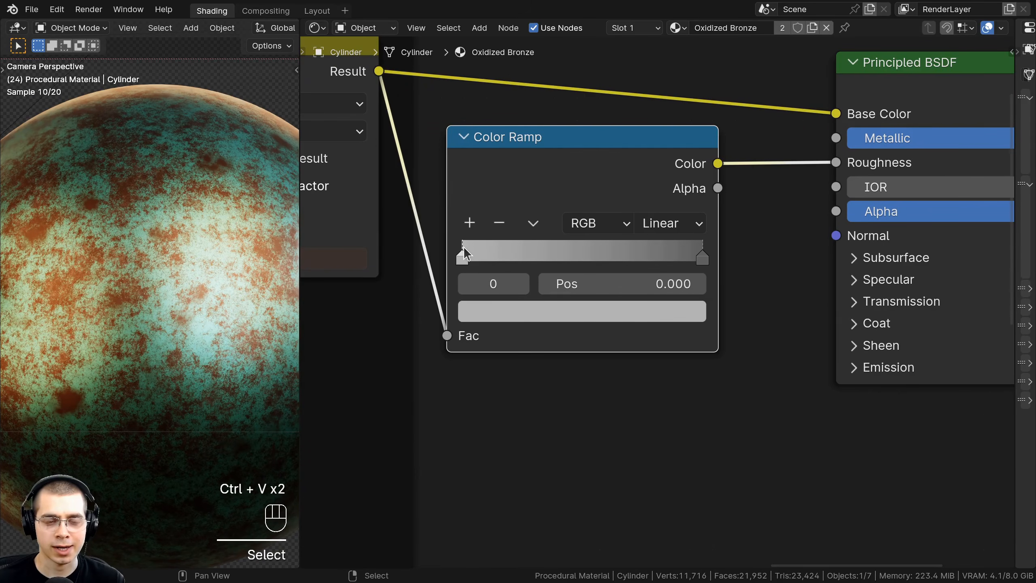
mouse_move(707, 257)
left_mouse_down()
mouse_move(651, 255)
mouse_move(710, 255)
left_mouse_up()
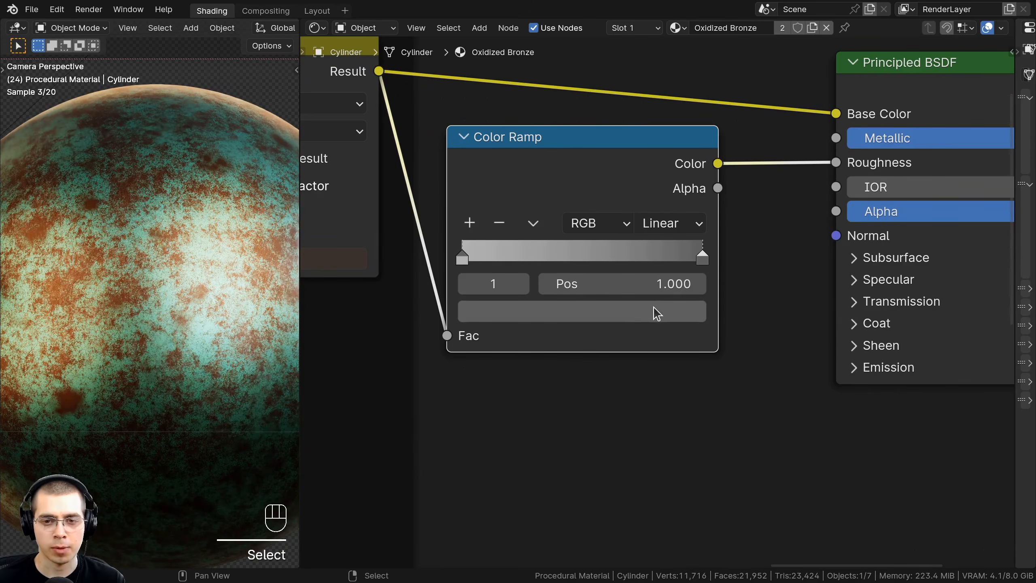
left_click(461, 256)
scroll(540, 230, "down", 4, "shift")
left_click(542, 236)
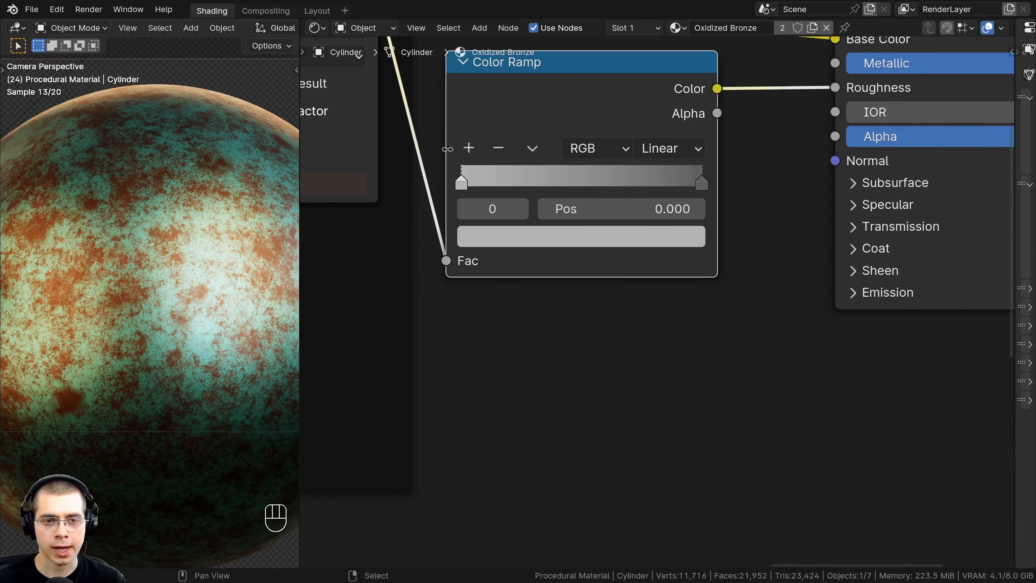
left_click(701, 182)
left_click(653, 237)
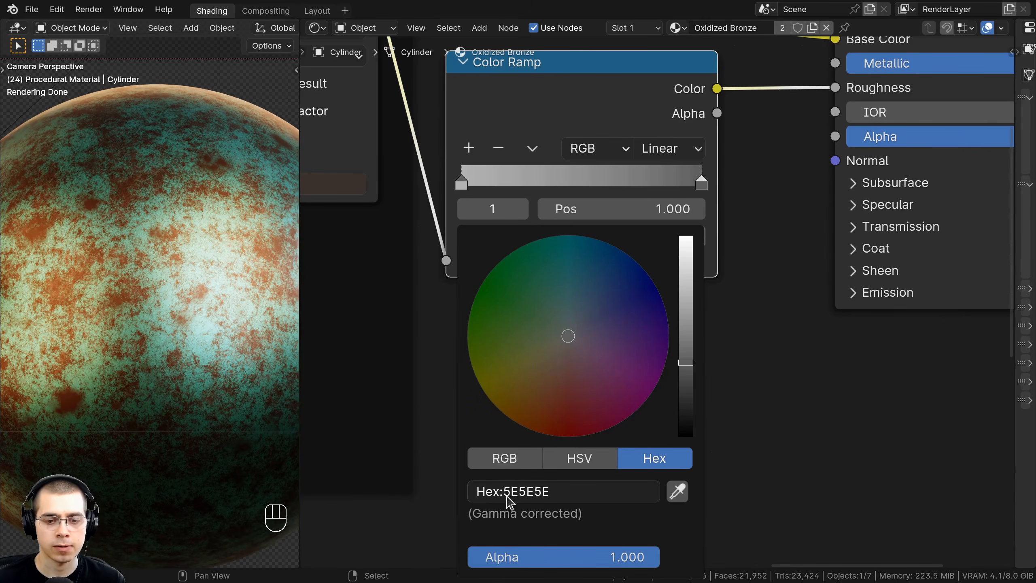
scroll(176, 324, "down", 2)
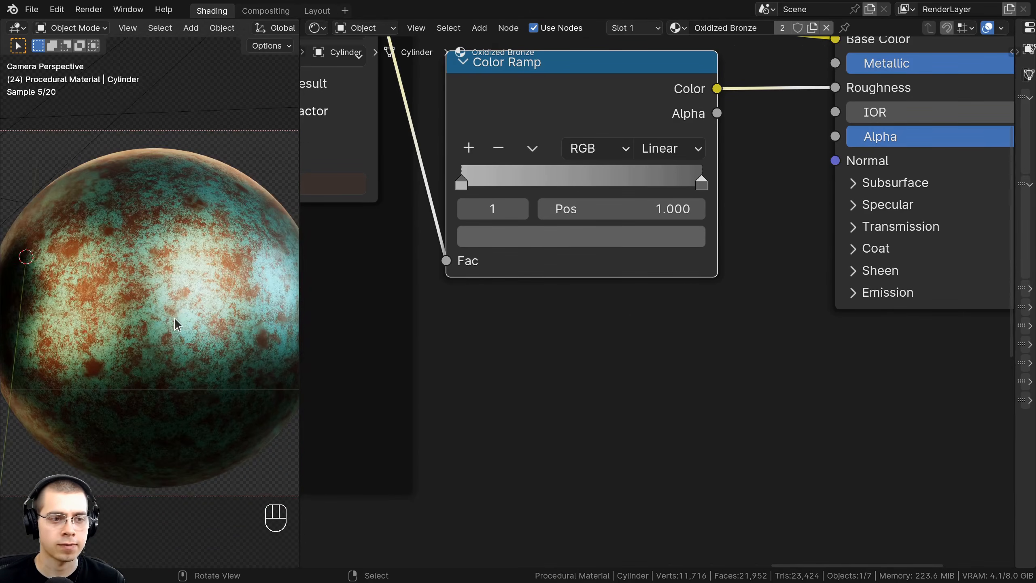
Step: Reposition the roughness Color Ramp node slightly farther from the Principled BSDF and select it
scroll(445, 261, "down", 2)
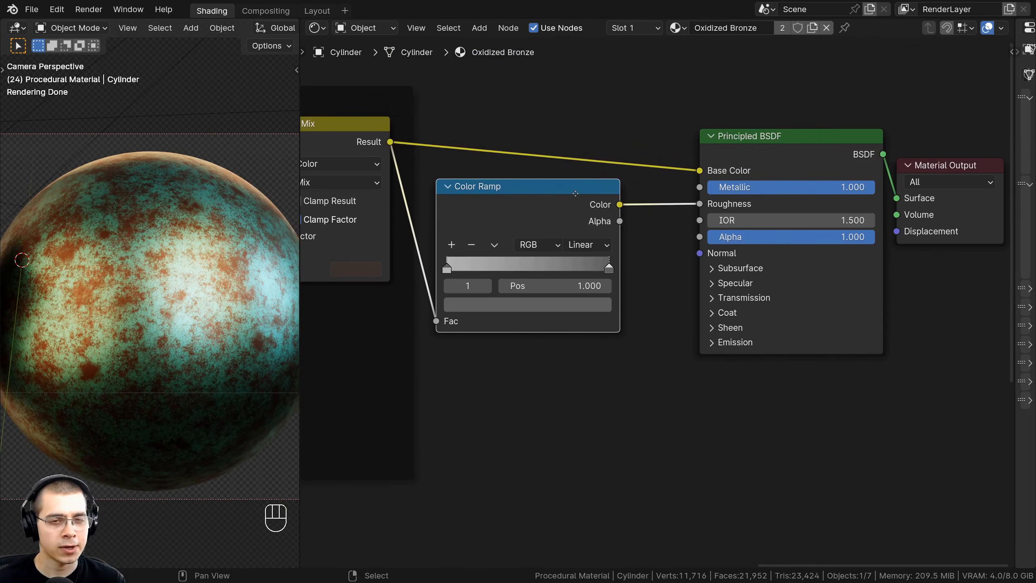
key("g")
left_click(942, 225)
key("a")
middle_click_drag(534, 201, 521, 221)
left_click(516, 210)
scroll(521, 221, "up", 3)
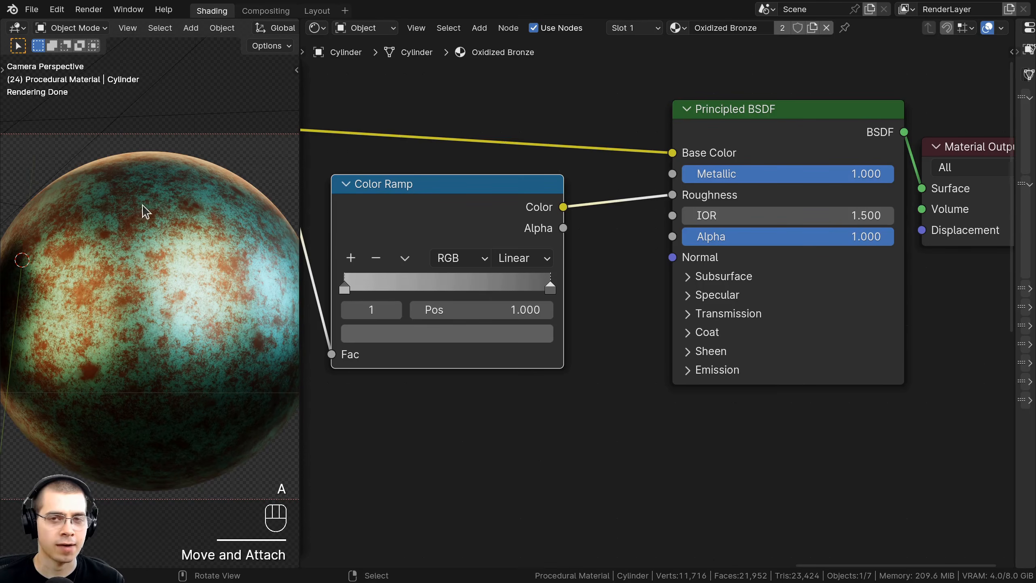
middle_click_drag(483, 255, 486, 255)
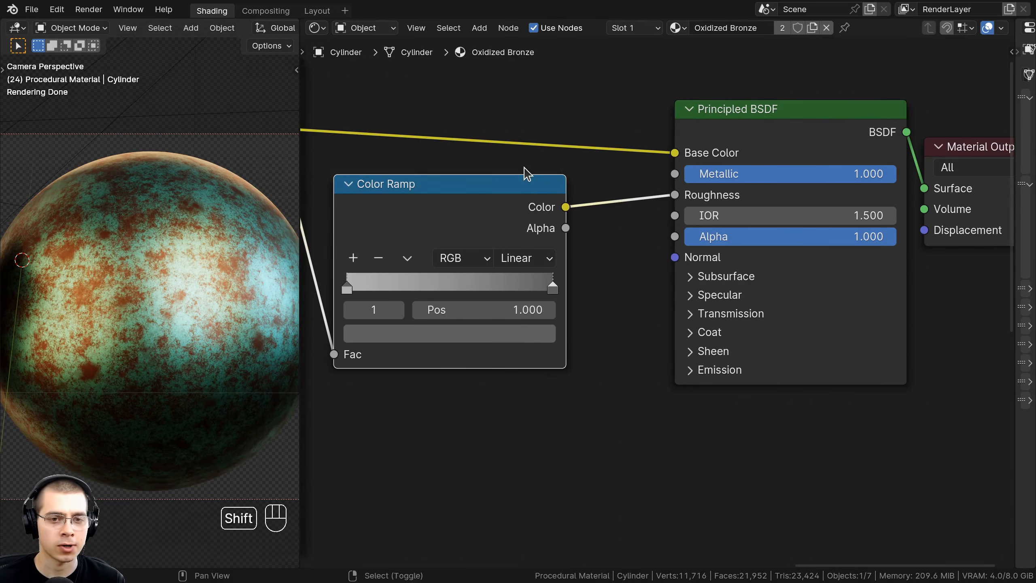
Step: Insert a Hue/Saturation/Value node on the link between the roughness Color Ramp and the Principled BSDF's Roughness
key("shift+a")
type("hue")
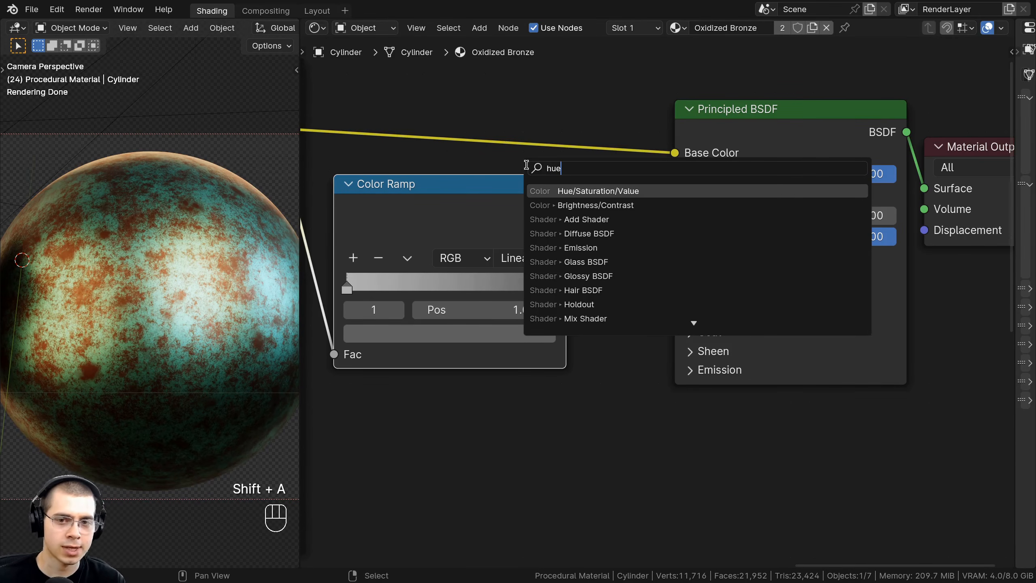
left_click(570, 192)
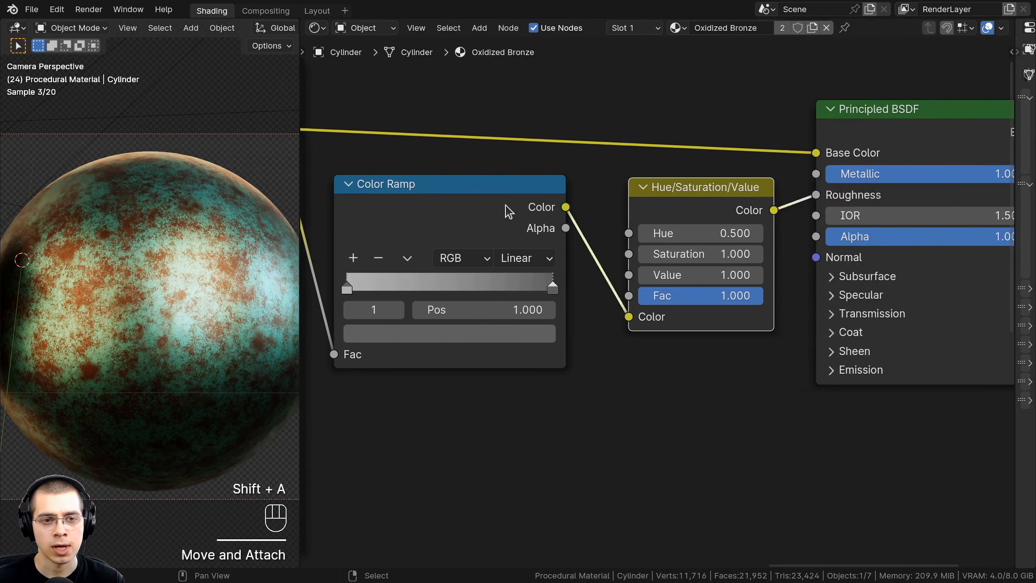
left_click(698, 197)
scroll(685, 286, "down", 3)
middle_click_drag(699, 355, 669, 366)
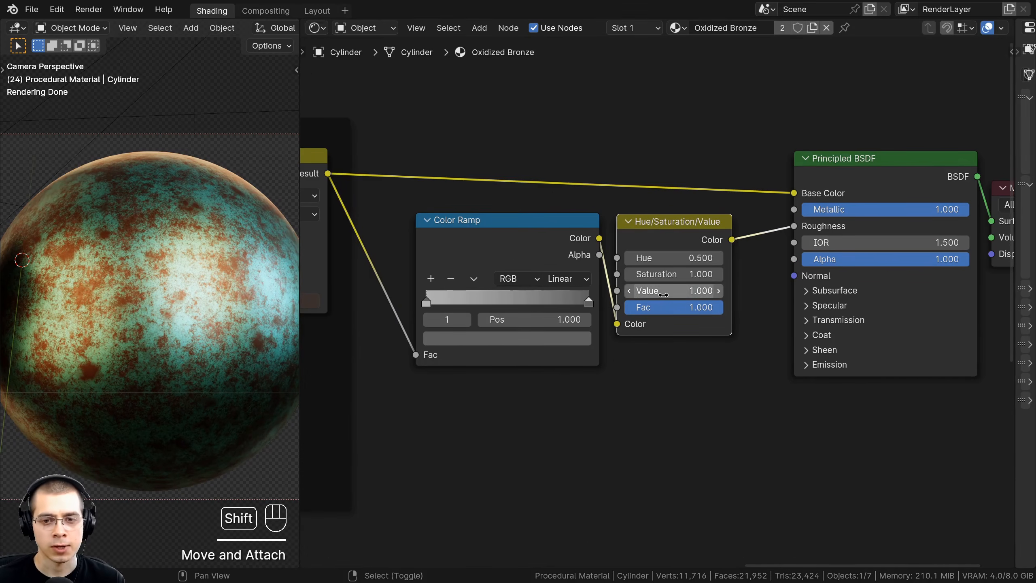
mouse_move(663, 292)
left_mouse_down("shift")
mouse_move(706, 291)
mouse_move(671, 291)
left_mouse_up("shift")
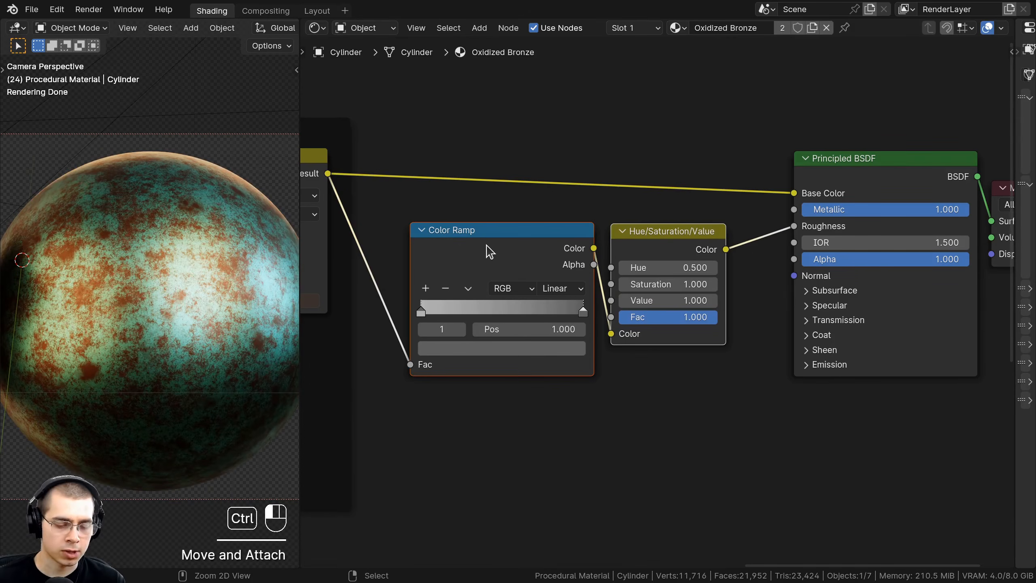
Step: Frame the roughness Color Ramp and Hue/Saturation/Value nodes together and label the frame "Roughness"
key("ctrl+j")
key("a")
left_click(510, 205)
key("F2")
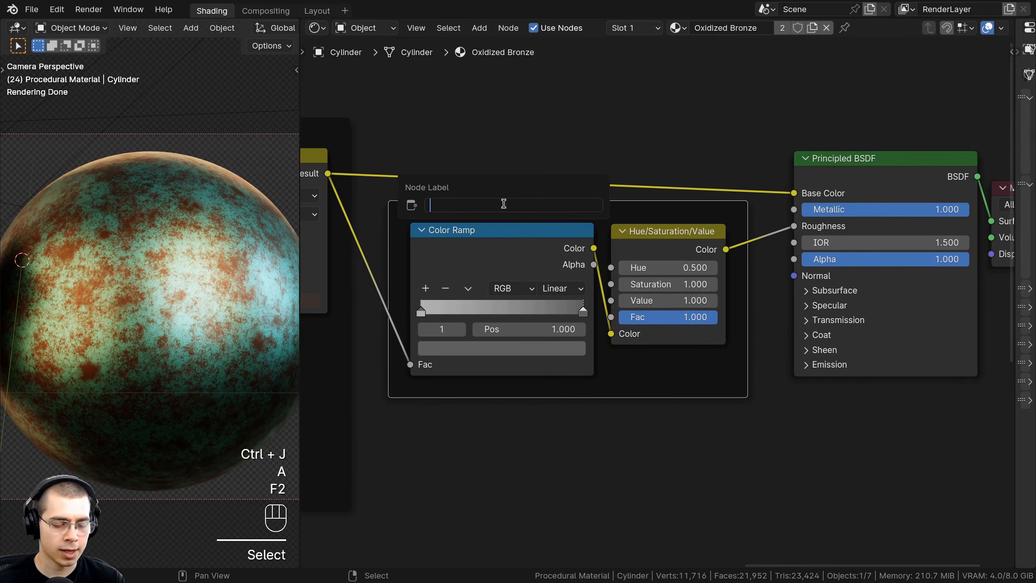
type("Roughness")
key("Return")
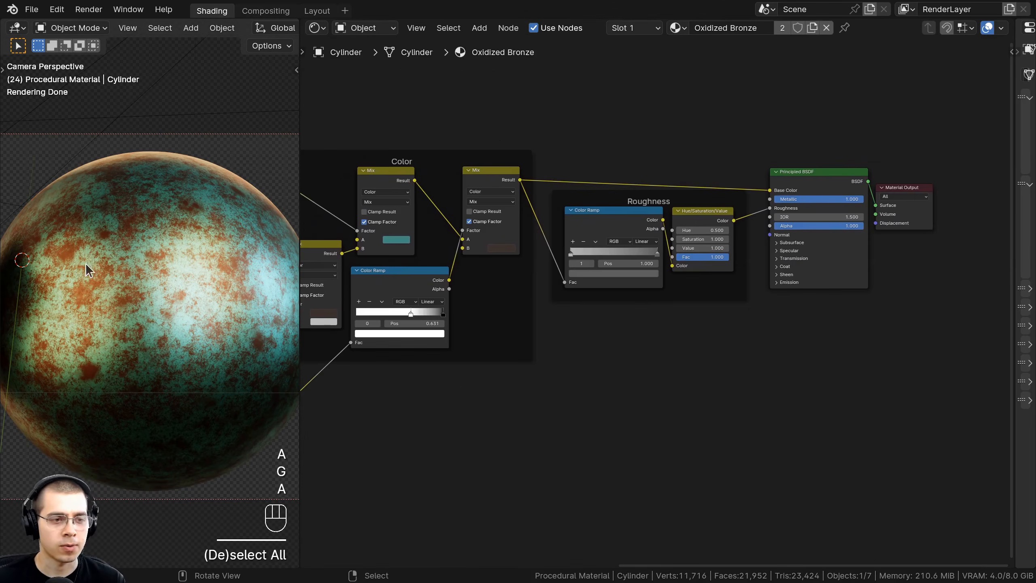
Step: Add a Bump node and place it just below the Roughness frame
middle_click_drag(86, 262, 192, 271, "shift")
scroll(198, 272, "up", 3)
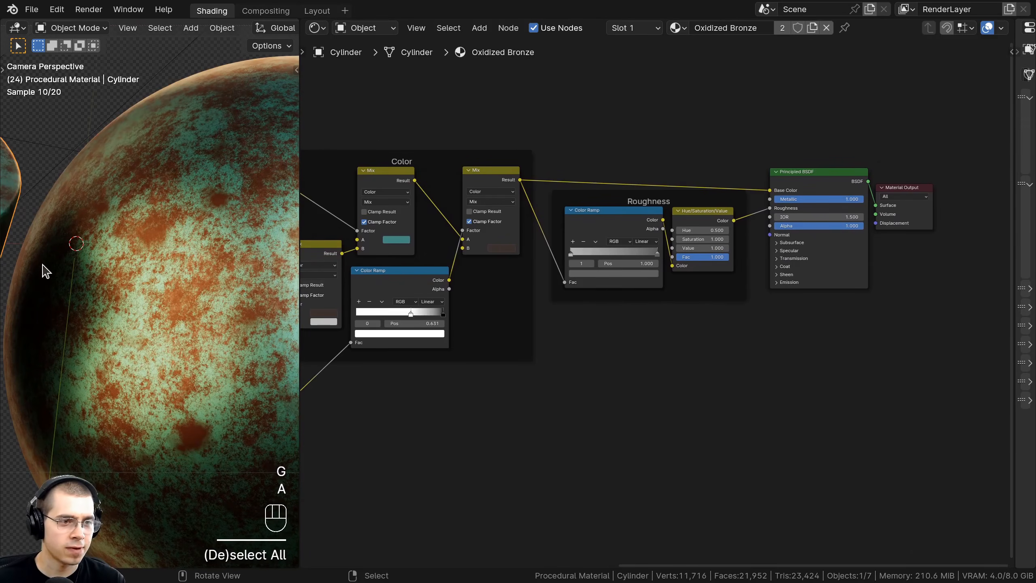
middle_click_drag(46, 272, 196, 224, "shift")
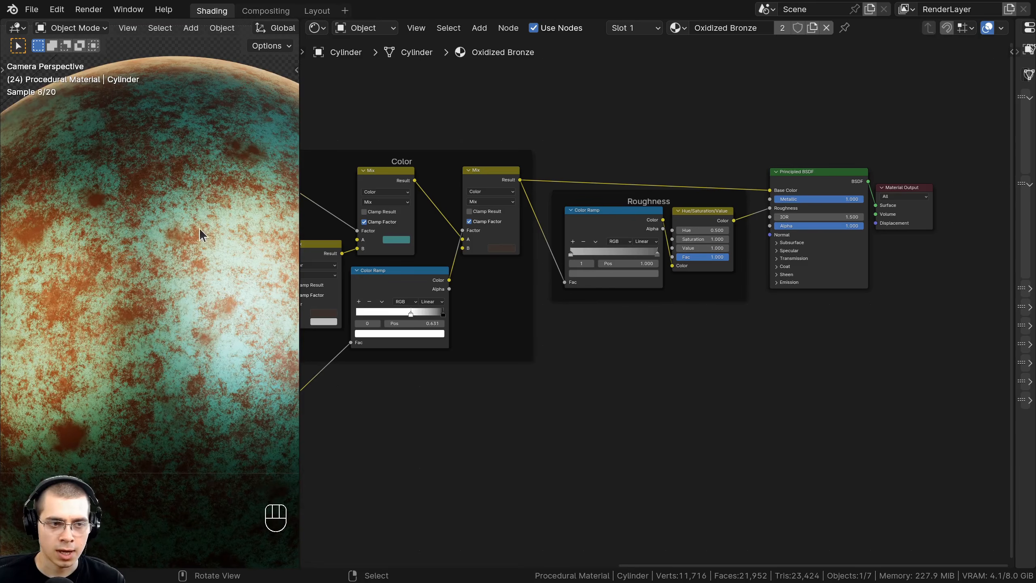
scroll(566, 353, "up", 1)
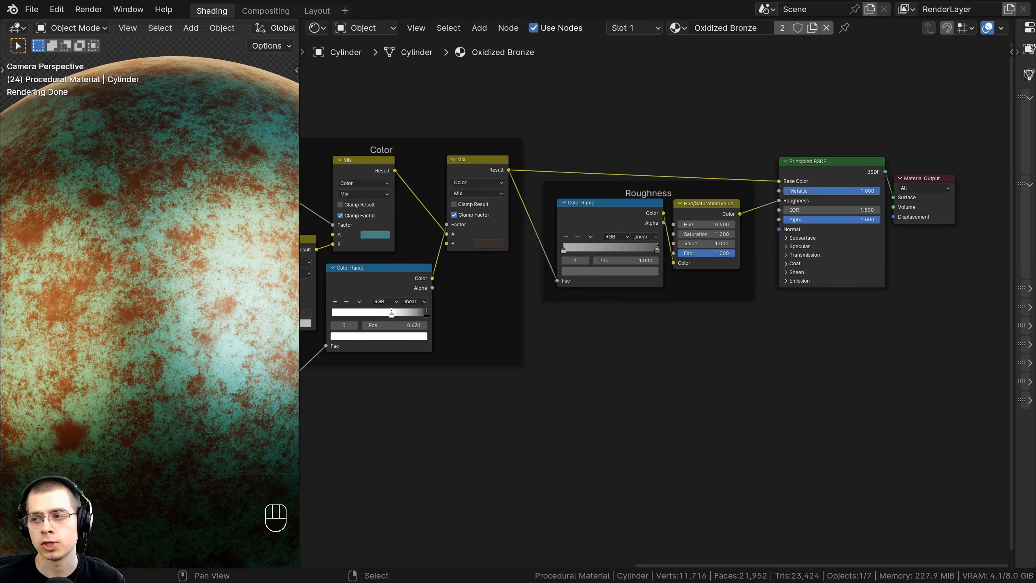
middle_click_drag(810, 322, 798, 276)
scroll(530, 229, "up", 1)
key("shift+a")
left_click(538, 231)
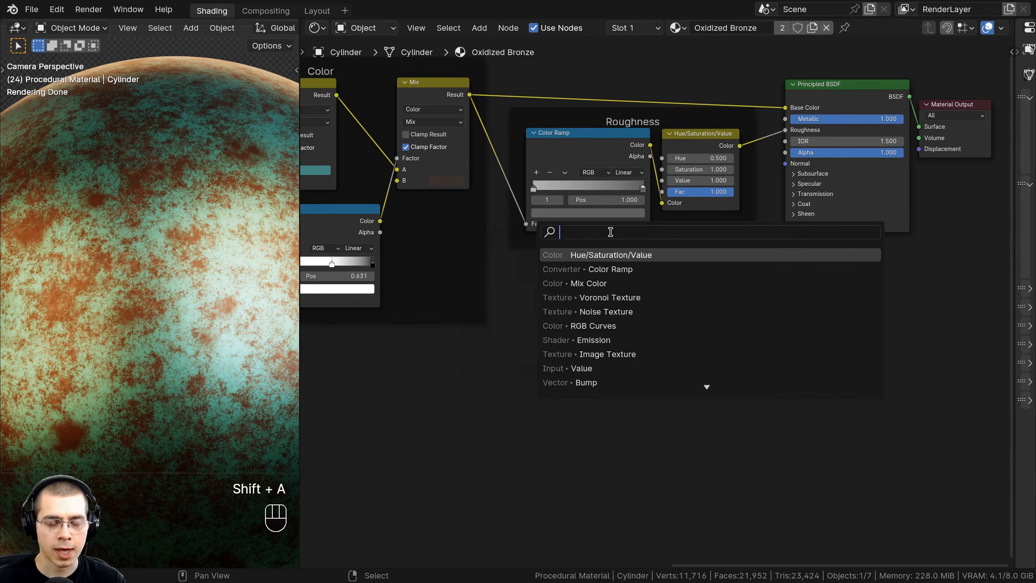
type("bum")
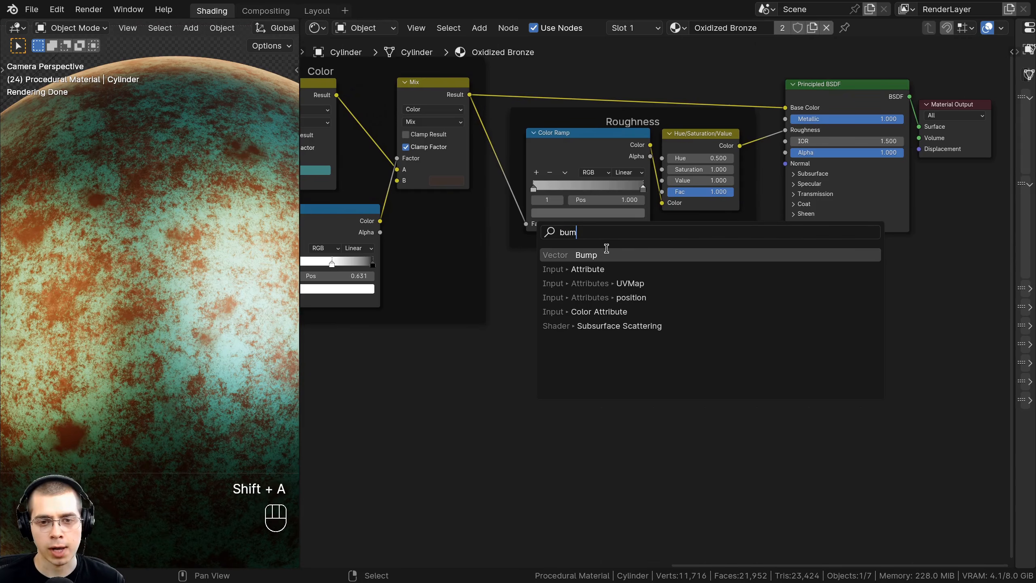
left_click(600, 255)
left_click(601, 261)
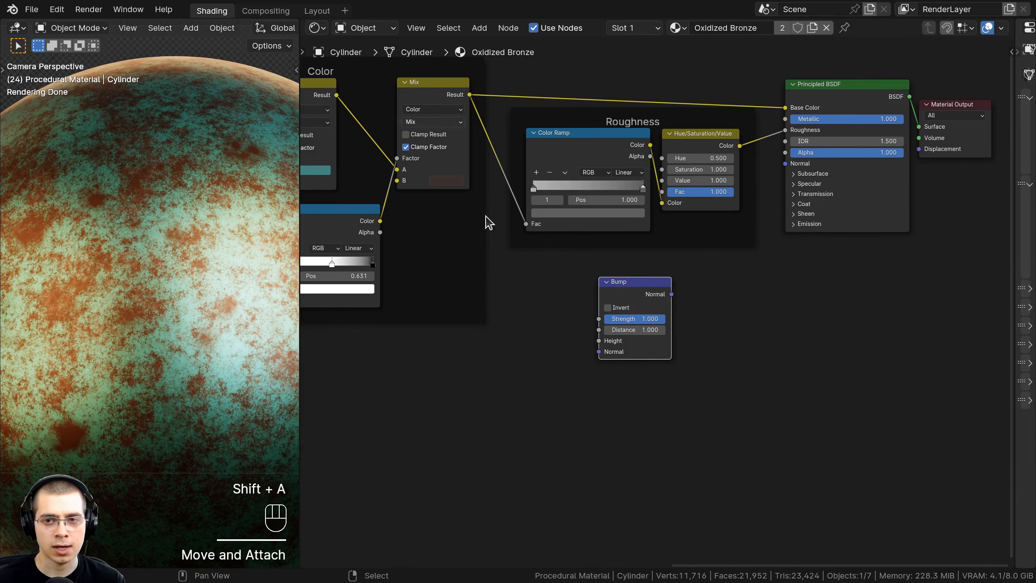
left_click_drag(614, 286, 626, 269)
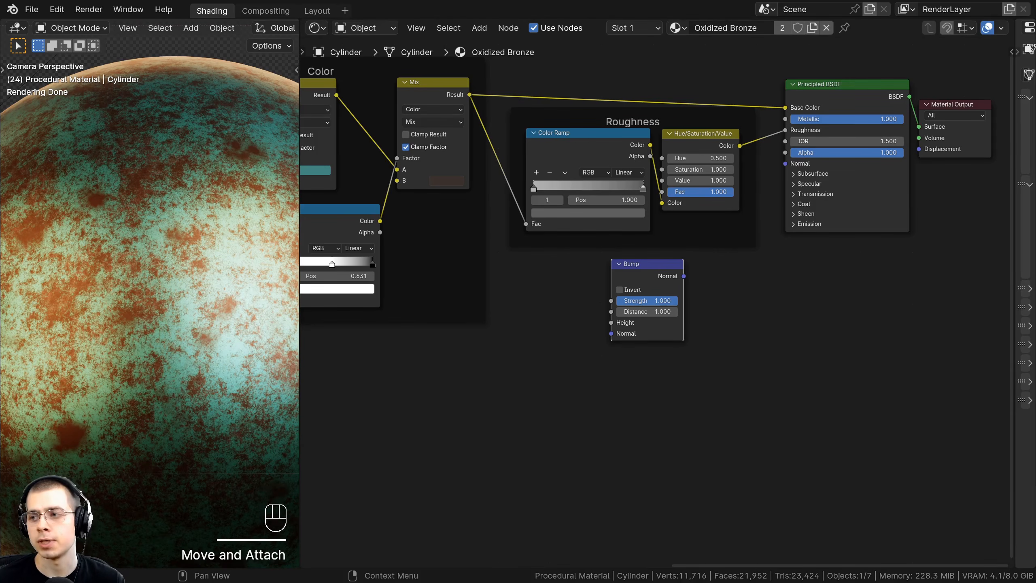
Step: Connect the Oxidation Color Ramp's Color to the Bump's Height and the Bump's Normal to the Principled BSDF's Normal
scroll(468, 203, "down", 2)
middle_click_drag(468, 202, 615, 251)
middle_click_drag(490, 249, 618, 319)
middle_click_drag(344, 197, 423, 174)
middle_click_drag(550, 227, 505, 159)
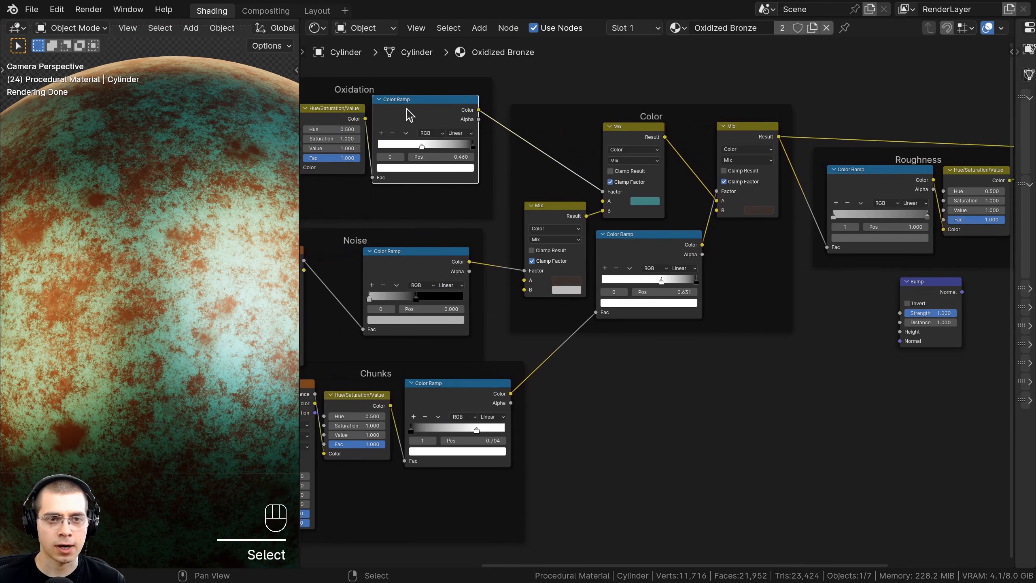
left_click_drag(479, 111, 900, 334)
middle_click_drag(897, 316, 625, 335)
scroll(625, 335, "up", 5)
left_click_drag(685, 298, 661, 304)
middle_click_drag(686, 317, 664, 335)
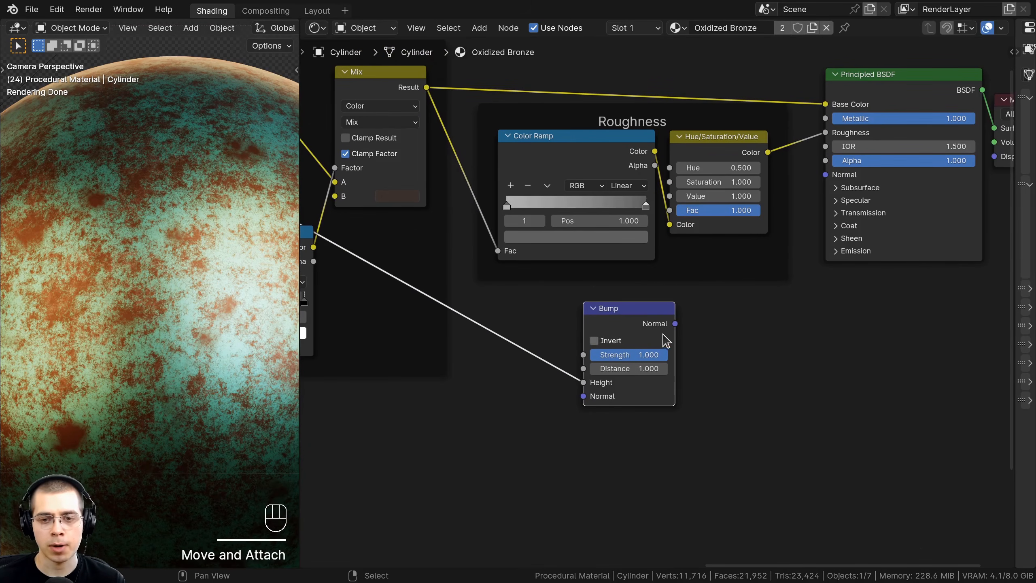
left_click_drag(678, 323, 825, 176)
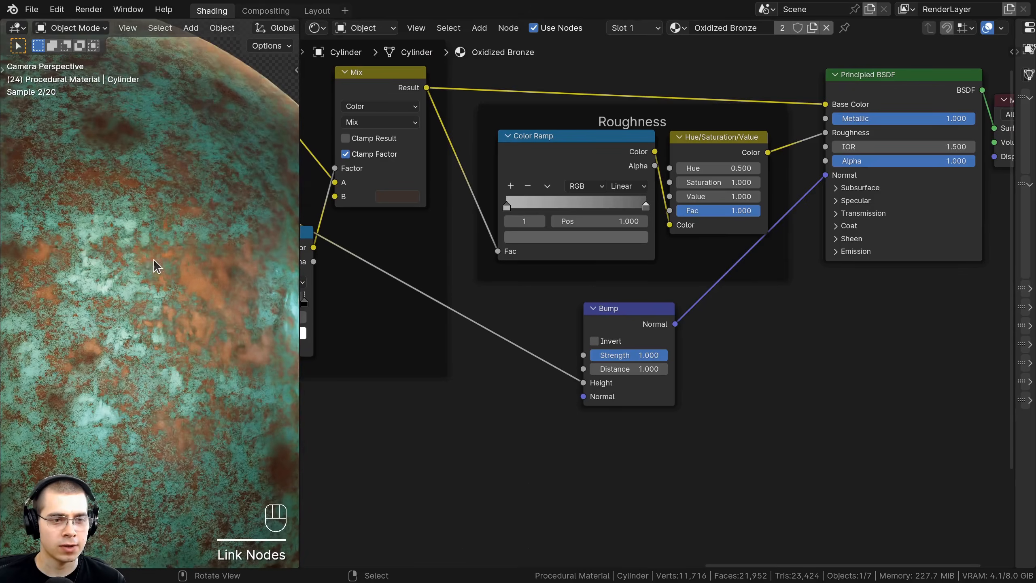
middle_click_drag(851, 388, 841, 349)
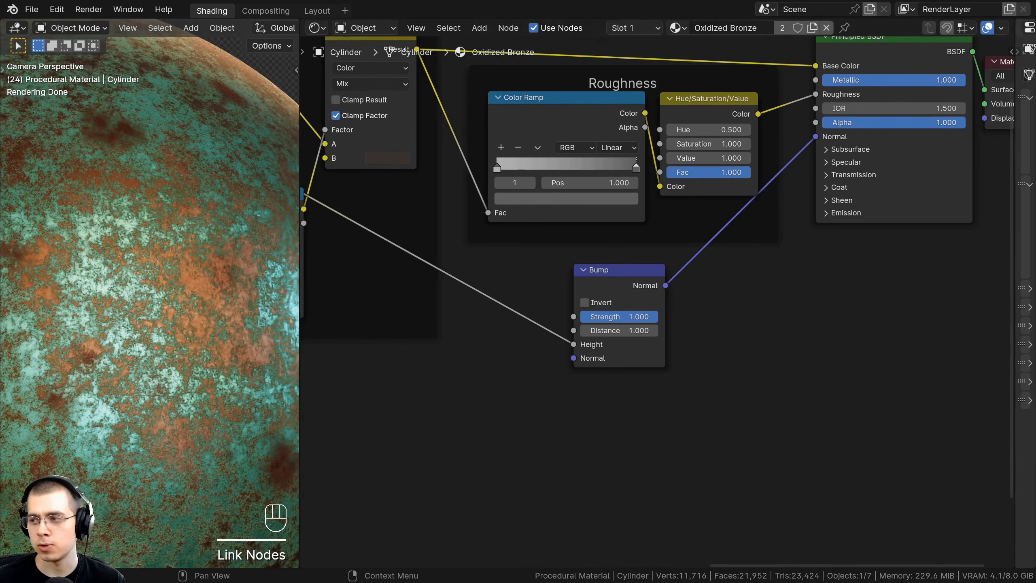
Step: Set the Bump node's Strength to 0.15 and enable Invert
scroll(832, 365, "up", 2)
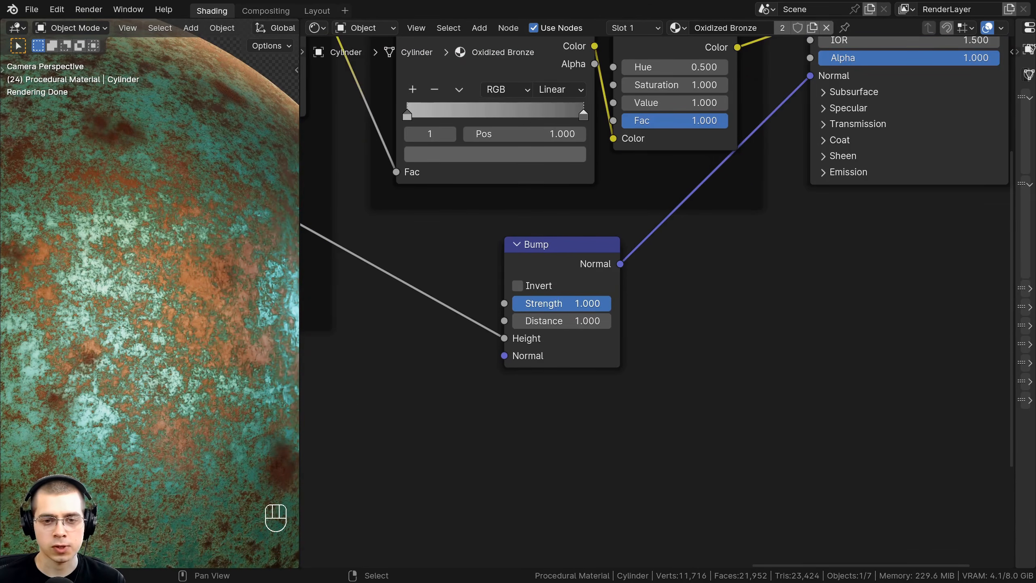
left_click(559, 297)
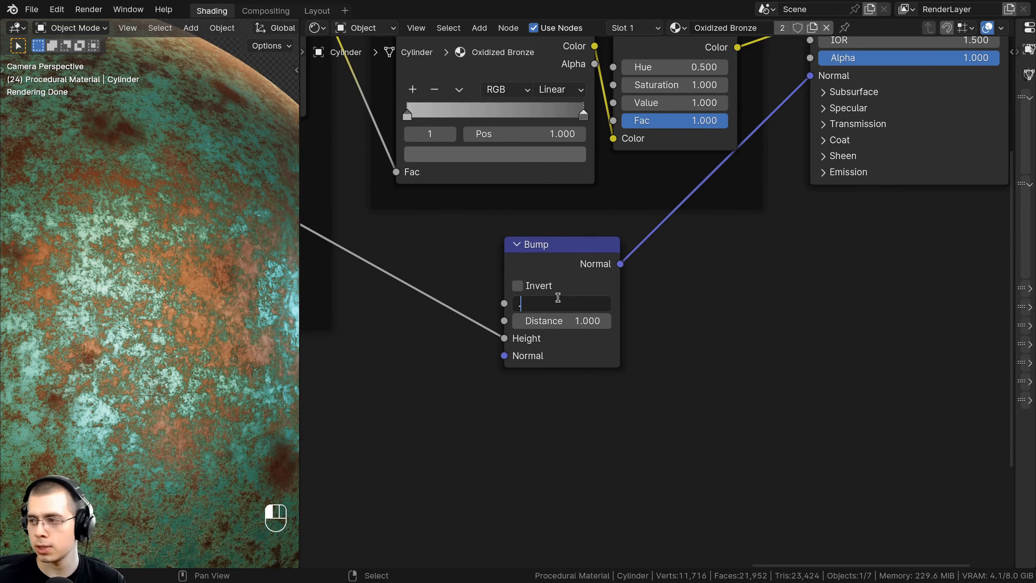
type(".15")
key("Return")
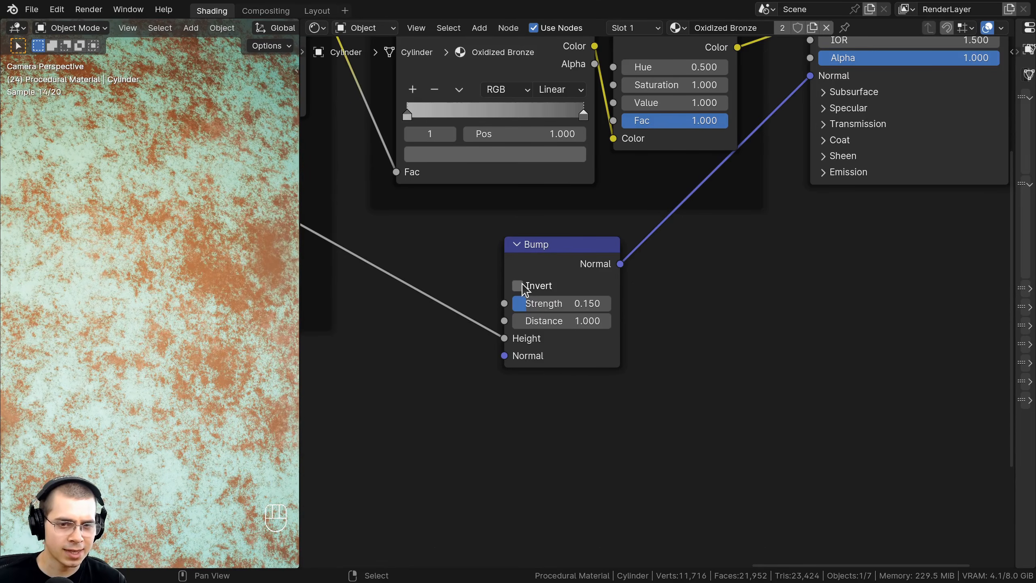
left_click(518, 286)
left_click_drag(539, 303, 572, 303)
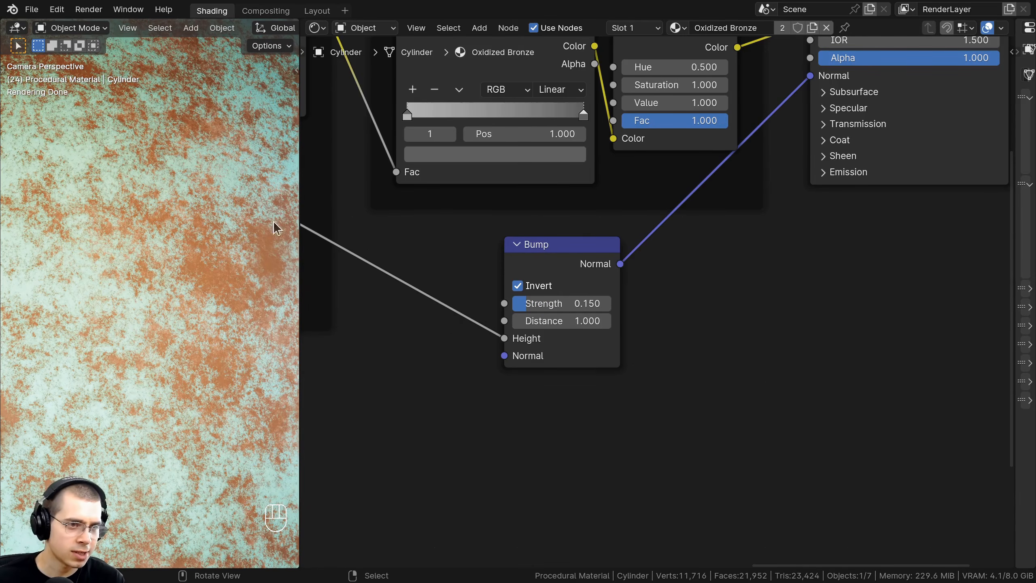
Step: Move the Bump node farther from the Principled BSDF to make room for more nodes, checking the whole sphere
mouse_move(542, 303)
left_mouse_down()
mouse_move(584, 303)
mouse_move(542, 303)
mouse_move(539, 292)
left_mouse_up()
scroll(546, 278, "down", 4)
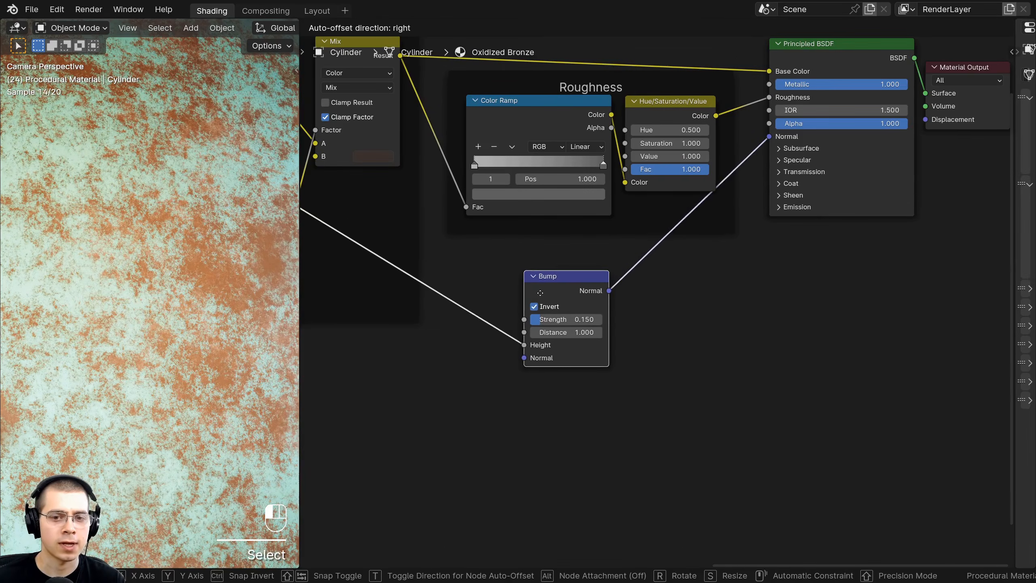
scroll(540, 293, "down", 3)
scroll(103, 258, "down", 4)
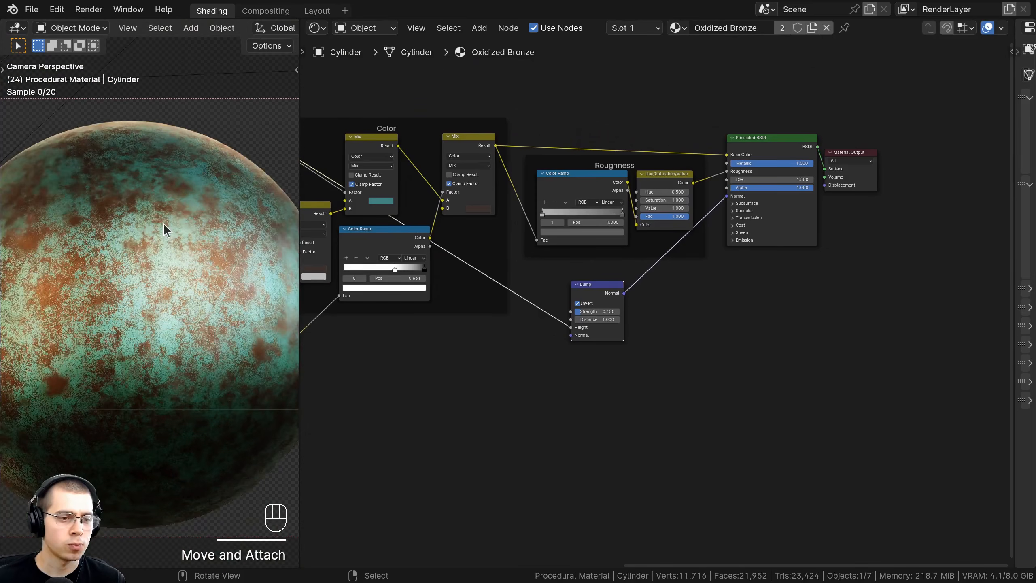
left_click_drag(585, 291, 523, 317)
scroll(572, 294, "up", 5)
middle_click_drag(527, 314, 502, 324)
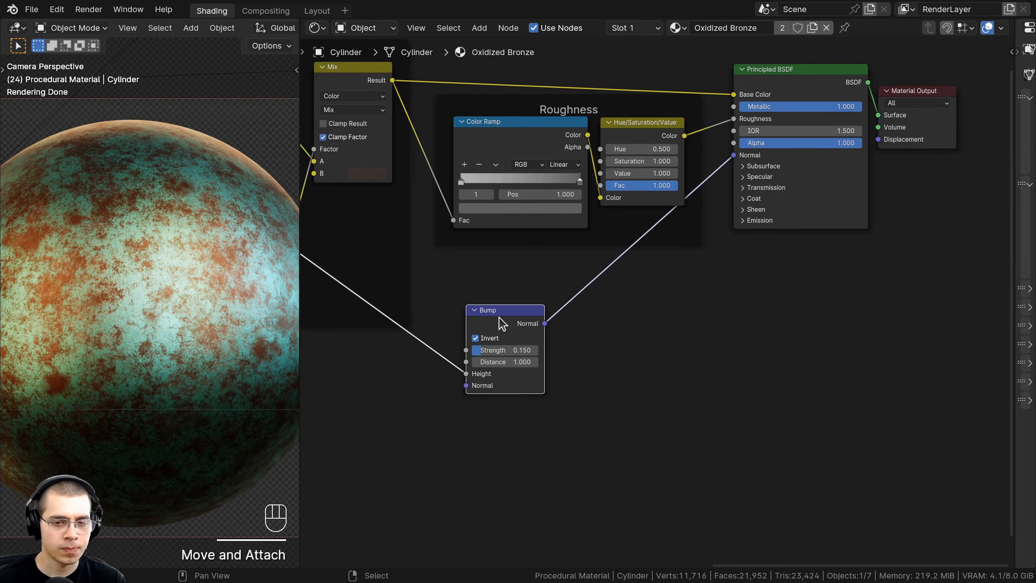
Step: Duplicate the Bump node twice, inserting each copy into the normal link before the Principled BSDF
key("shift+d")
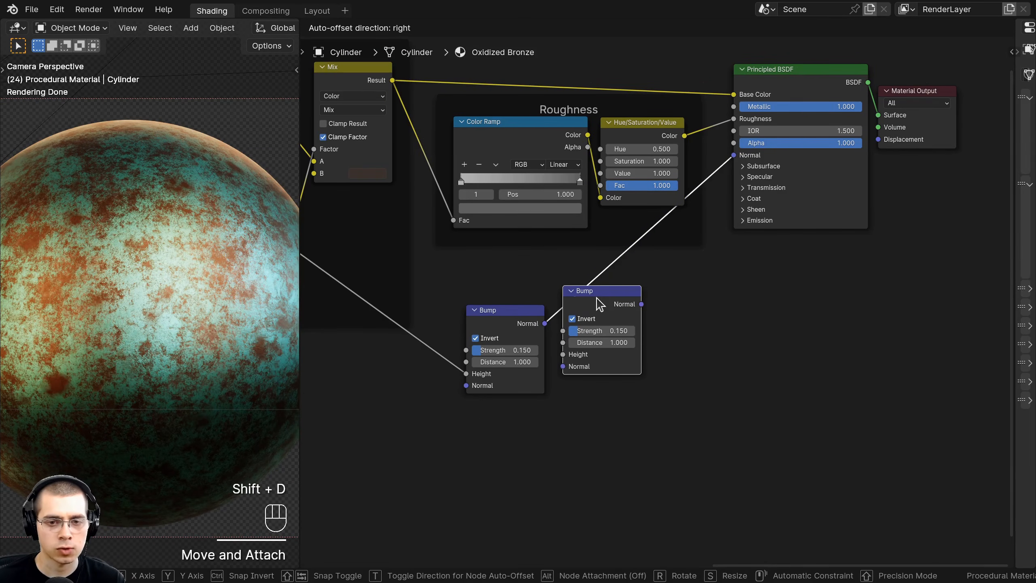
left_click(599, 300)
key("shift+d")
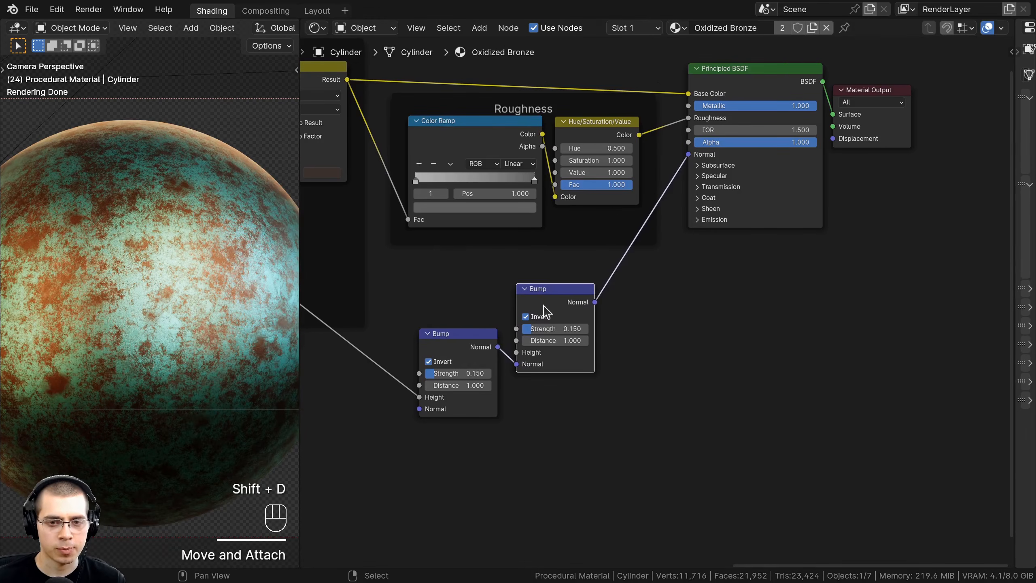
left_click(646, 263)
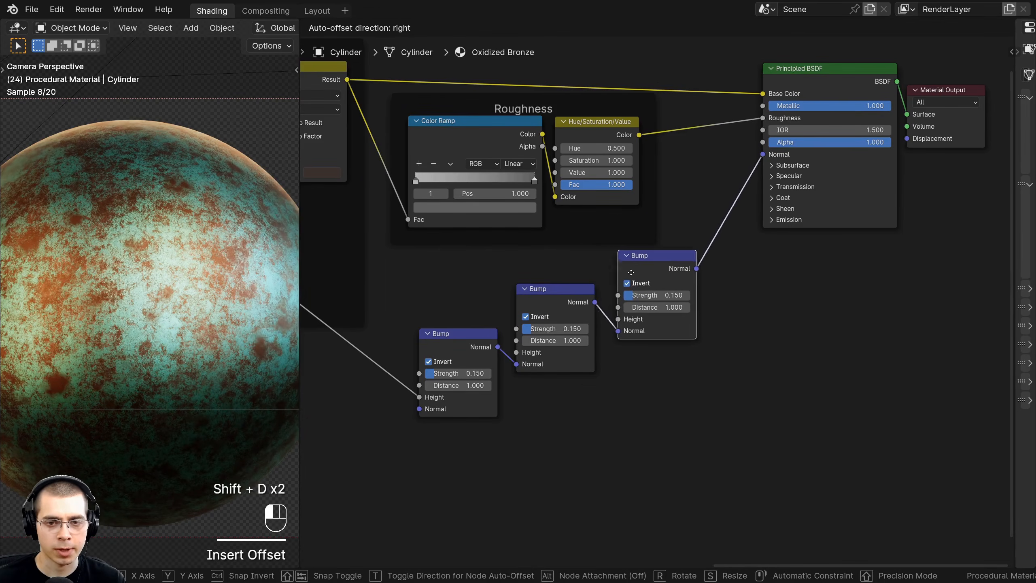
Step: Arrange the three chained Bump nodes in an evenly spaced staircase below the Roughness frame
left_click(562, 297, "shift")
key("g")
left_click(557, 300)
key("b")
left_click_drag(708, 236, 422, 384)
key("g")
left_click(444, 367)
key("a")
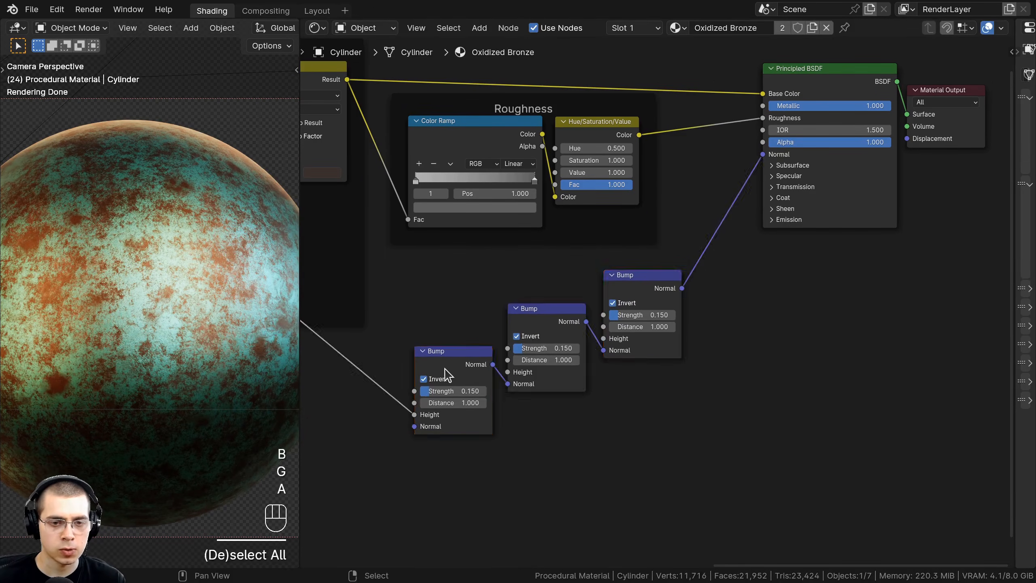
Step: Disable Invert on the second and third Bump nodes in the chain
key("a")
scroll(612, 306, "up", 2)
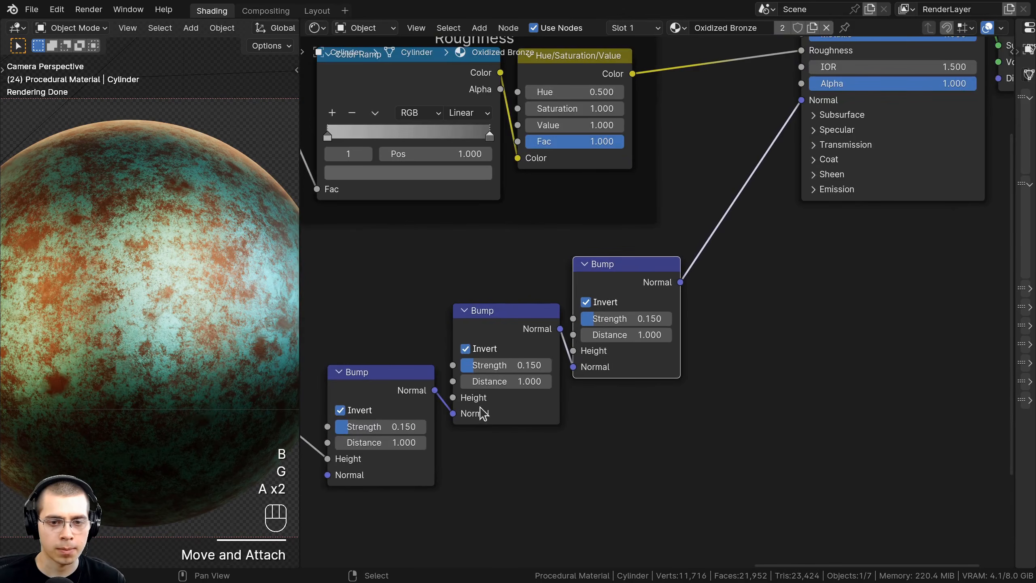
left_click(466, 349)
left_click(585, 302)
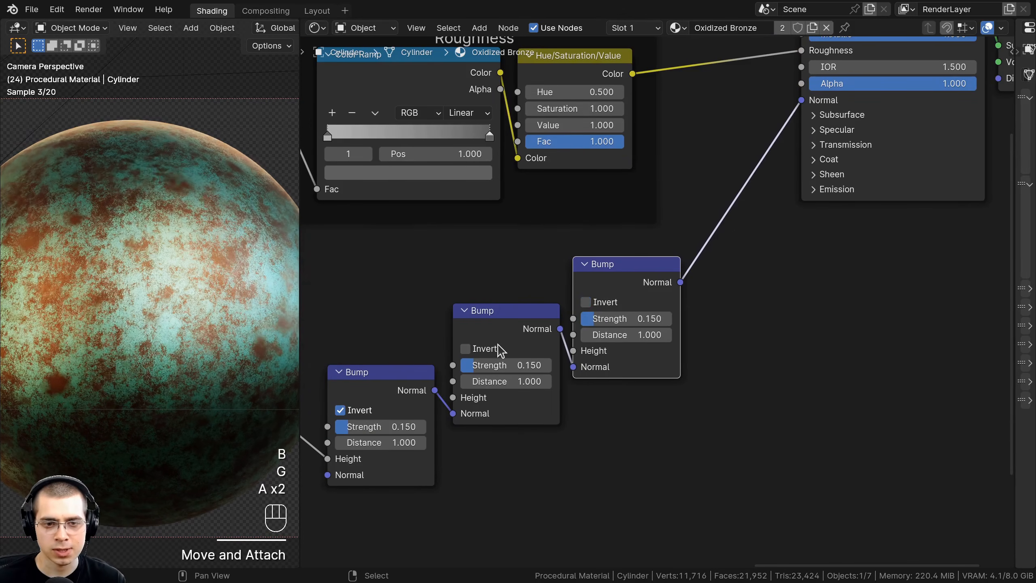
scroll(436, 346, "down", 2)
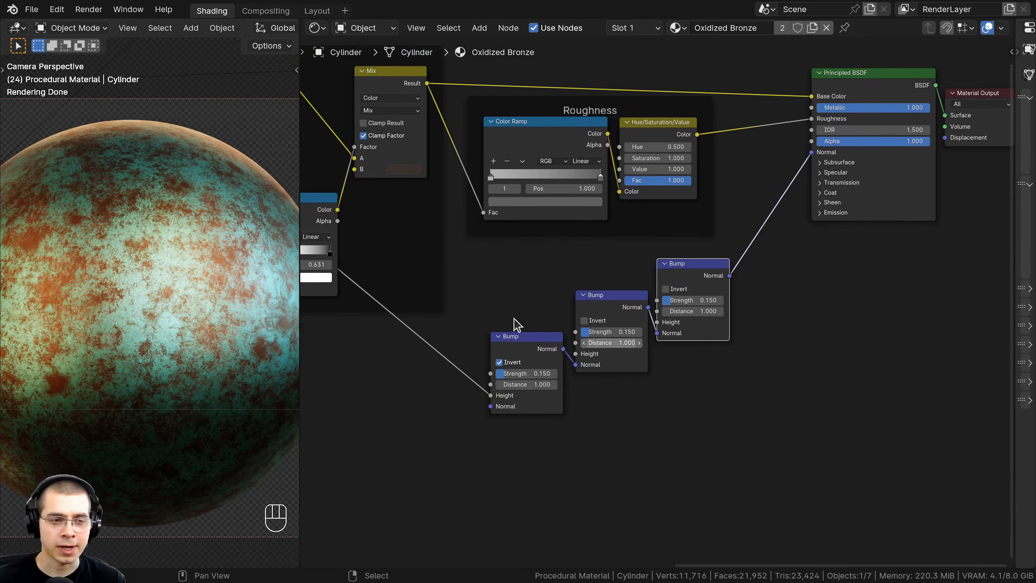
Step: Connect the Noise Color Ramp's Color output to the second Bump node's Height
middle_click_drag(371, 346, 576, 339)
middle_click_drag(352, 305, 620, 289)
middle_click_drag(433, 180, 351, 171)
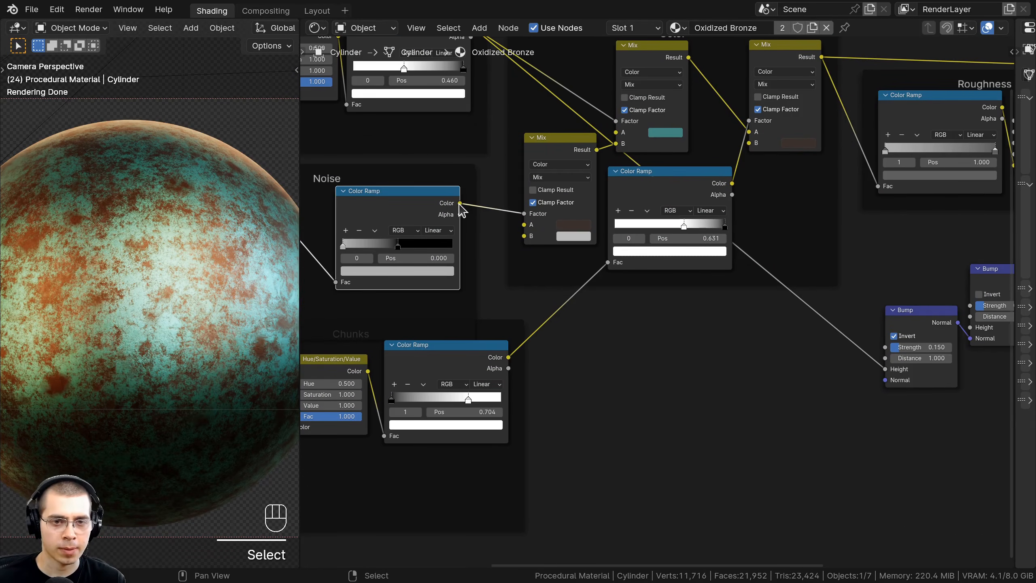
left_click_drag(456, 203, 840, 332)
middle_click_drag(899, 348, 633, 368)
scroll(633, 366, "up", 7)
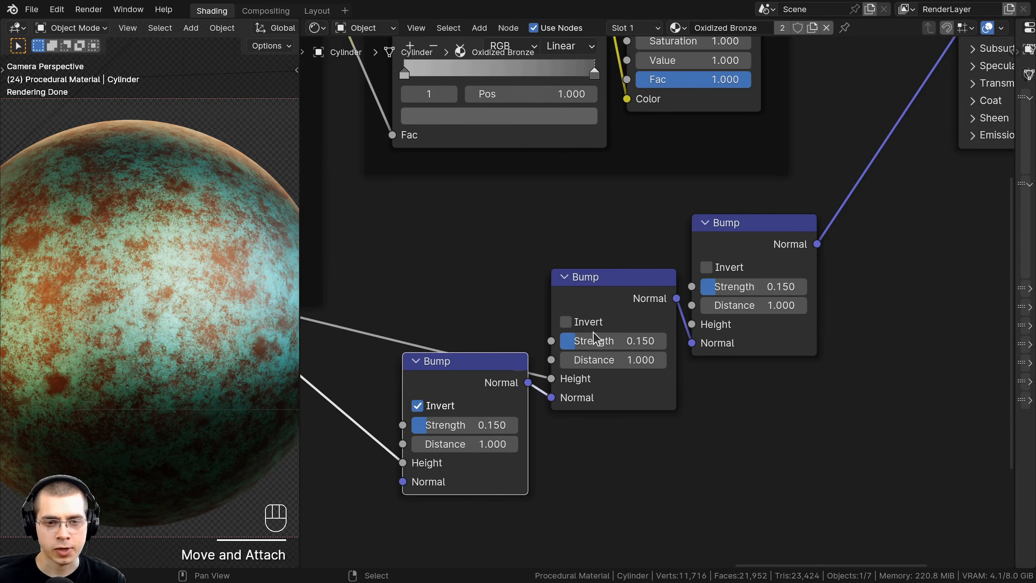
Step: Set the second Bump node's Strength to 0.05, previewing a stronger value and cancelling it
mouse_move(596, 338)
left_mouse_down()
mouse_move(633, 338)
mouse_move(605, 342)
left_mouse_up()
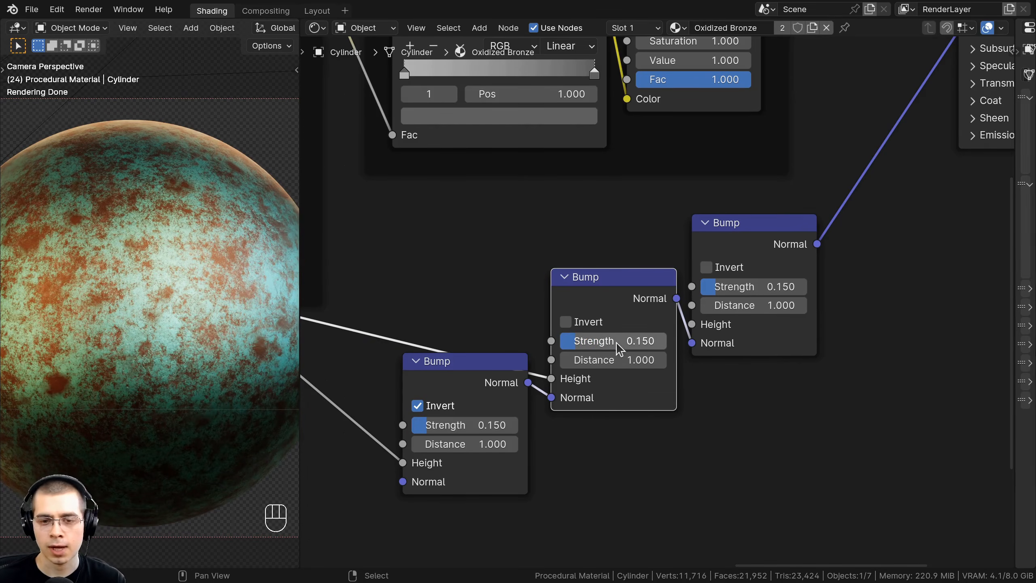
left_click(626, 342)
type(".")
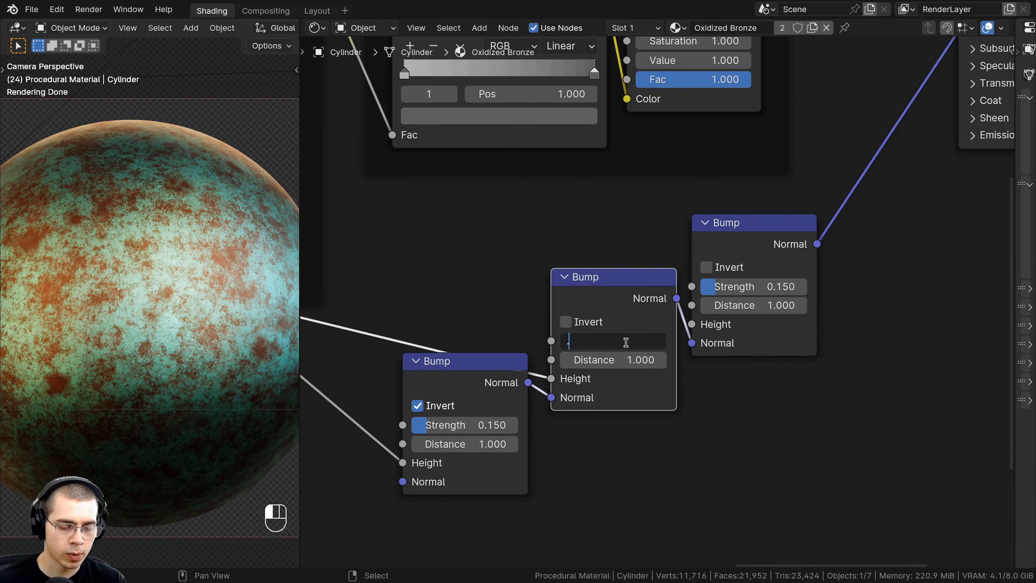
type("05")
key("Return")
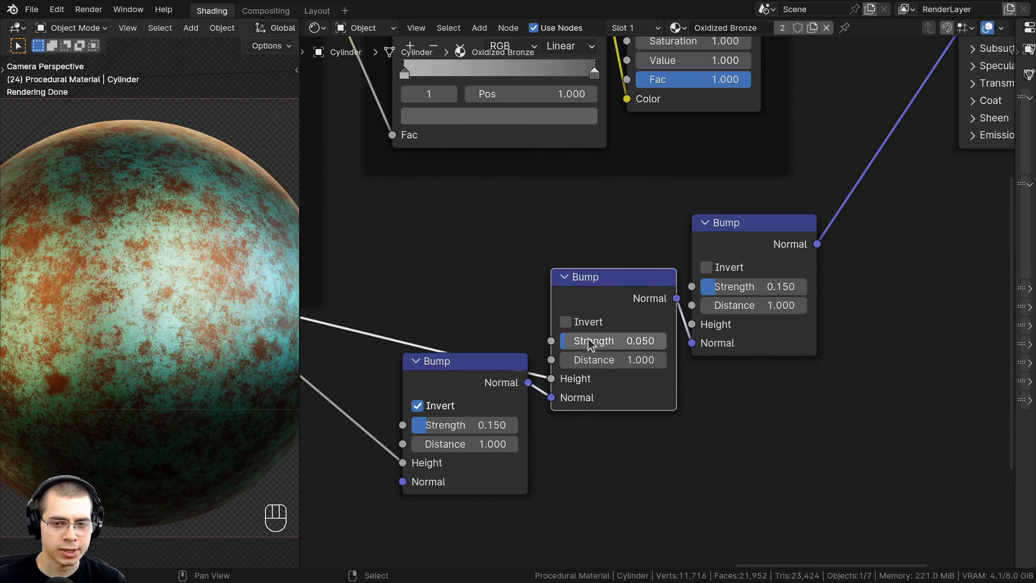
left_click_drag(591, 344, 644, 344)
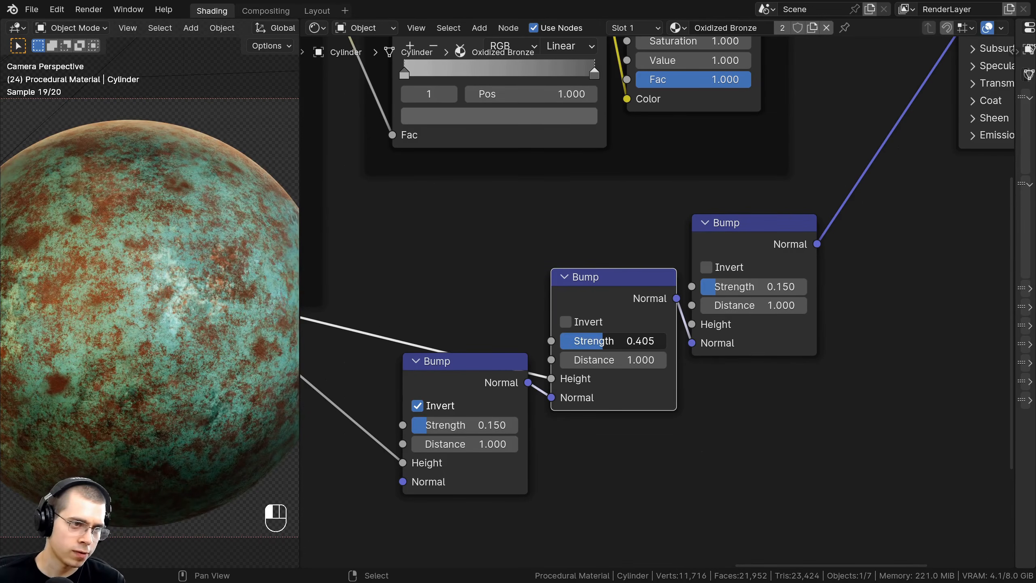
right_click(609, 347)
Step: Connect the Chunks Color Ramp's Color output to the third Bump node's Height
scroll(828, 297, "down", 3)
left_click_drag(754, 247, 758, 243)
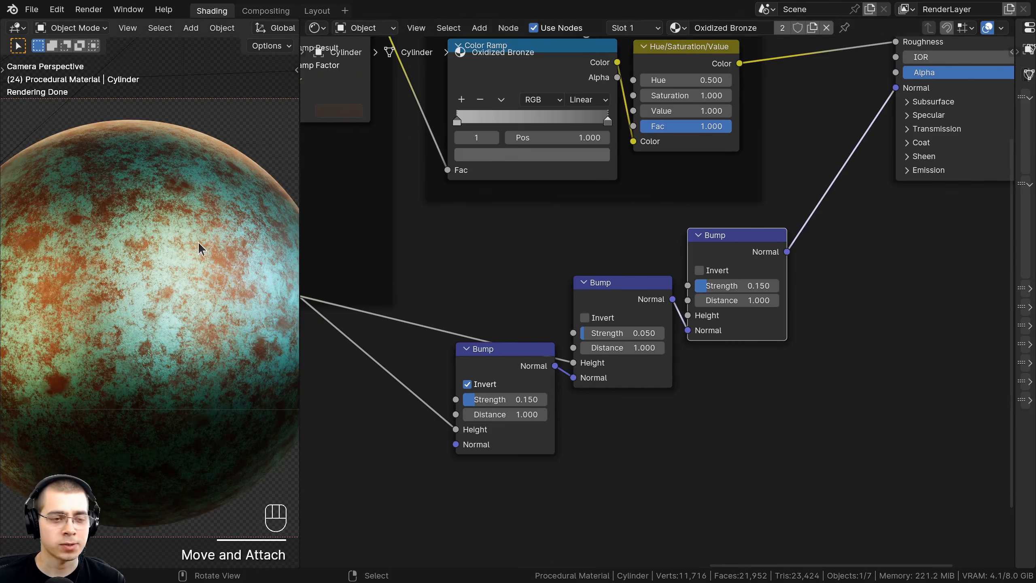
scroll(496, 342, "down", 8)
middle_click_drag(495, 349, 624, 330)
middle_click_drag(312, 357, 442, 287)
scroll(431, 270, "up", 4)
left_click(643, 269)
key("g")
left_click(629, 306)
key("a")
left_click(449, 305)
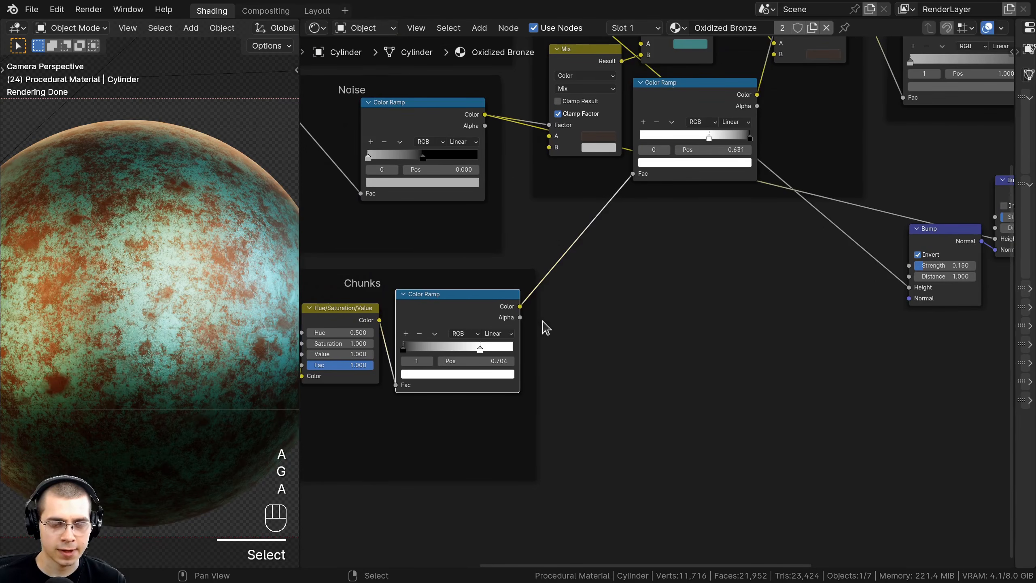
middle_click_drag(547, 328, 411, 341)
left_click_drag(384, 319, 940, 217)
Step: Raise the third Bump node's Strength to about 0.348 and inspect the chunk dents on the sphere up close
middle_click_drag(946, 221, 583, 347)
scroll(587, 341, "up", 4)
left_click_drag(635, 284, 657, 313)
middle_click_drag(369, 305, 412, 294, "shift")
middle_click_drag(34, 376, 109, 326, "shift")
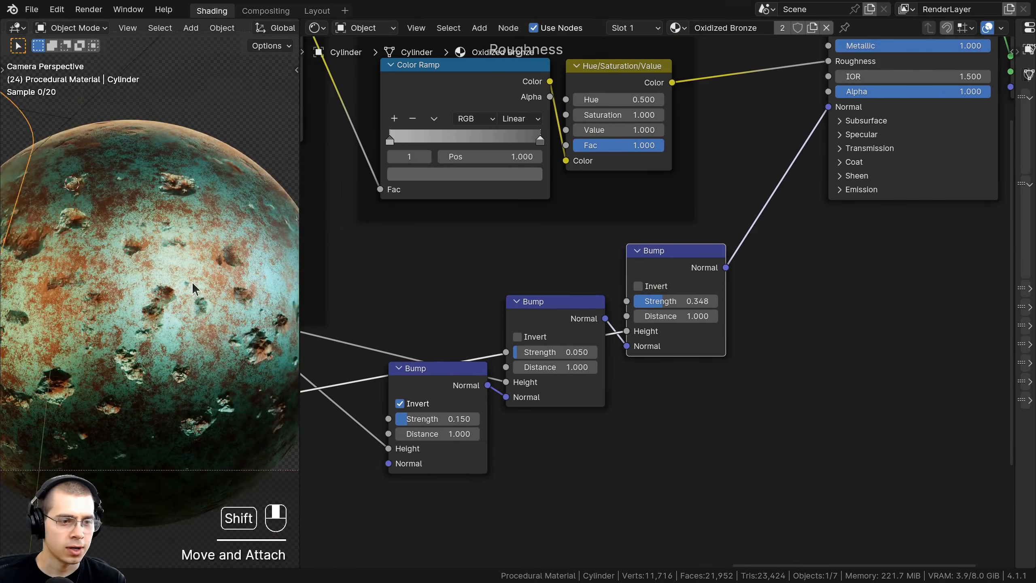
scroll(110, 326, "up", 4)
middle_click_drag(461, 270, 436, 274)
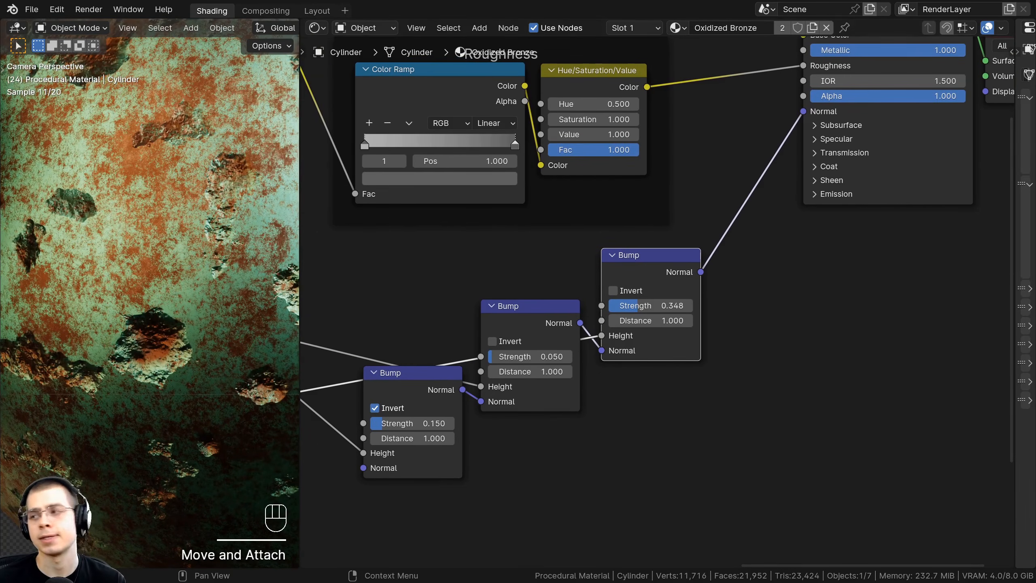
Step: Set the third Bump node's Strength to 0.1 and check the whole sphere
double_click(640, 305)
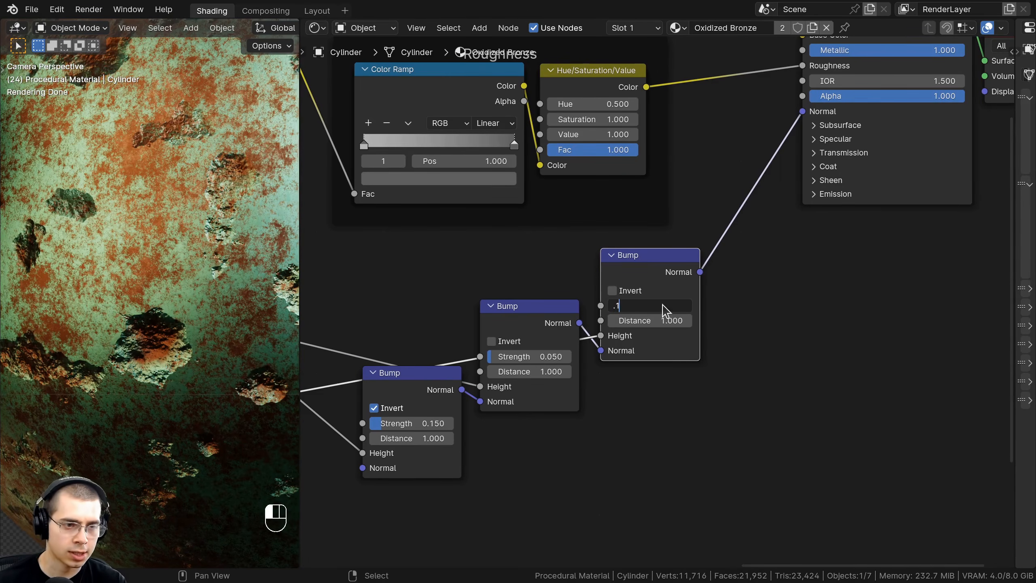
key("Return")
scroll(139, 331, "down", 5)
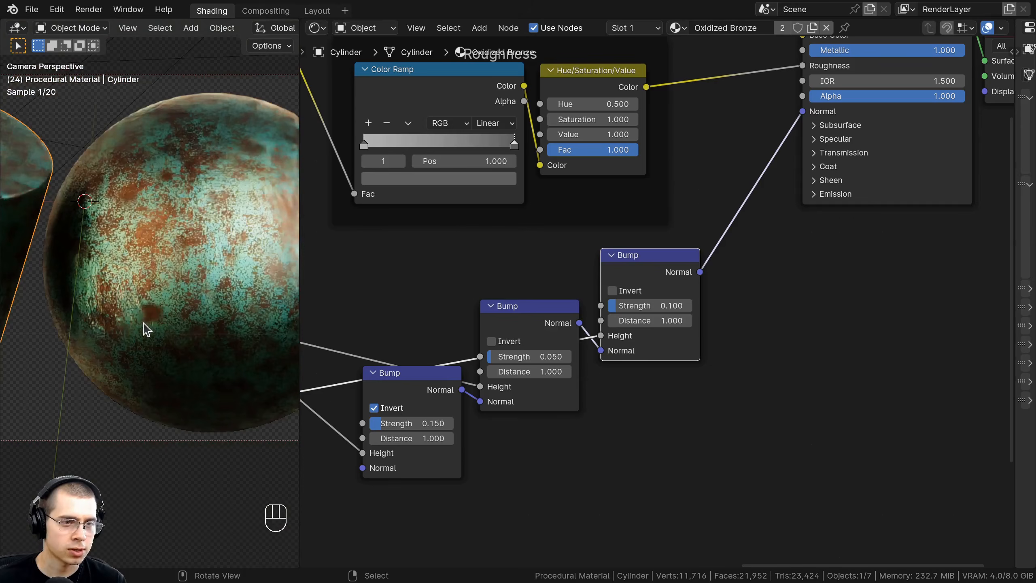
Step: Shift the three Bump nodes slightly as a group and join them in a frame below the Roughness frame
scroll(567, 301, "down", 3)
key("a")
left_click_drag(730, 454, 540, 326)
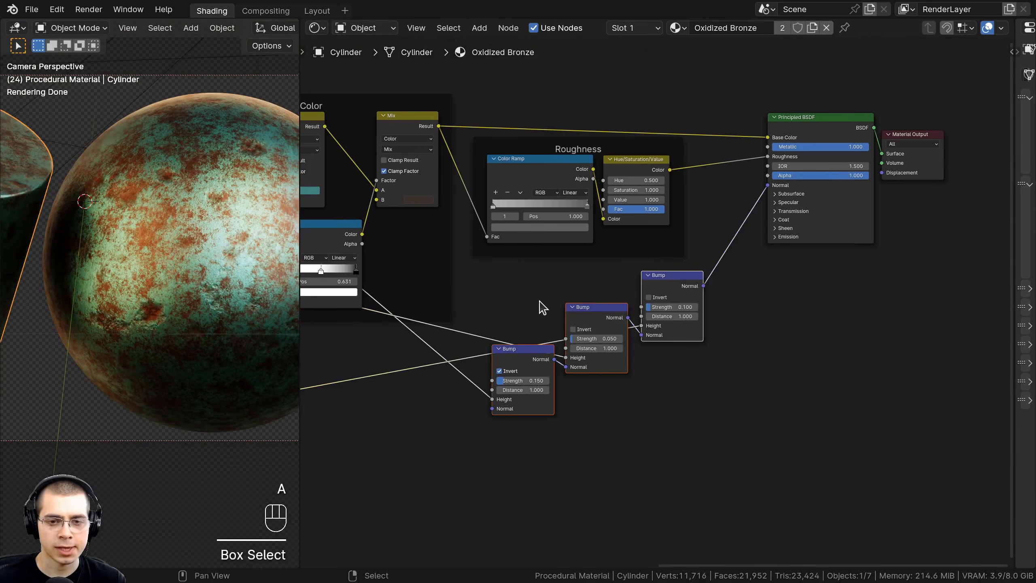
key("g")
left_click(549, 321)
key("ctrl+j")
Step: Label the frame around the Bump nodes "Bump" and nudge it slightly into place
key("a")
left_click(571, 276)
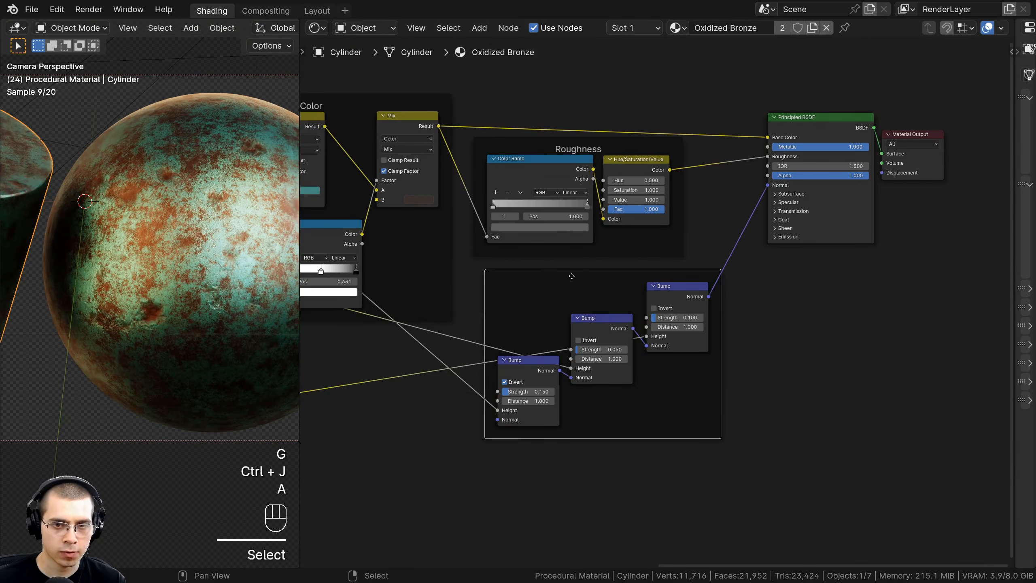
key("F2")
type("Bump")
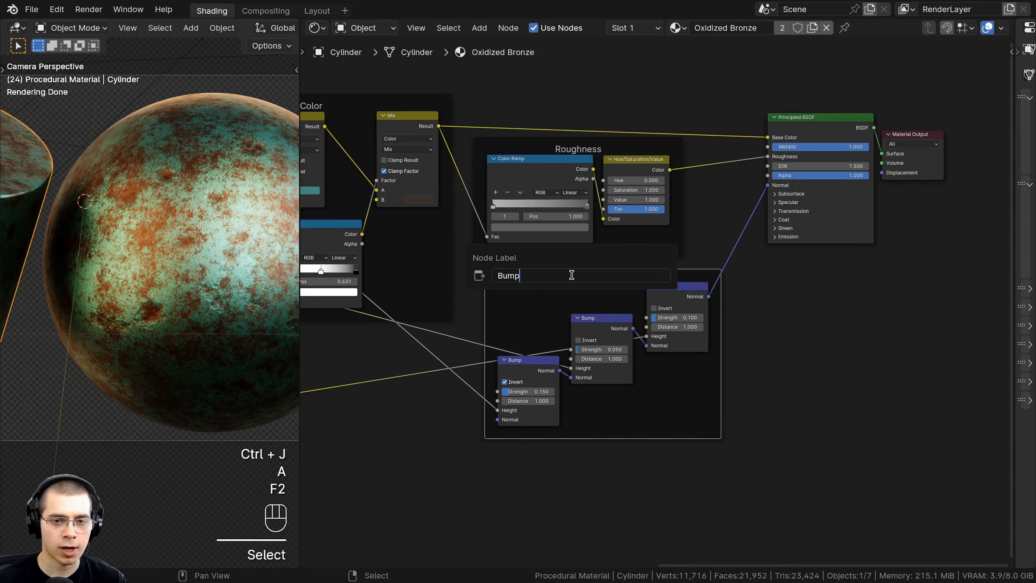
key("Return")
key("a")
left_click_drag(594, 275, 585, 276)
key("a")
middle_click_drag(800, 130, 773, 136)
key("a")
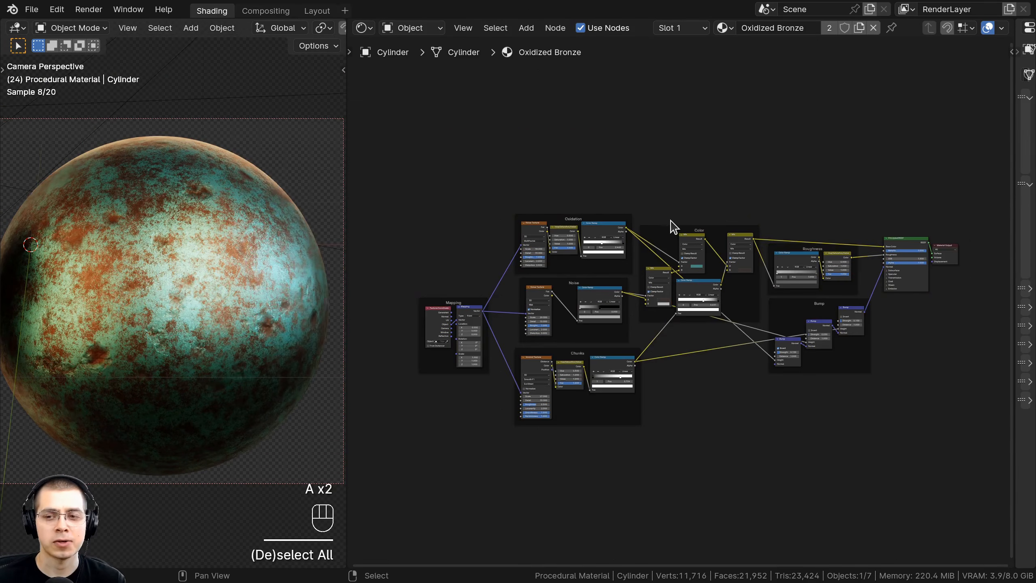
Step: Combine all nodes except the Material Output into one node group and return to the main material tree
middle_click_drag(775, 222, 728, 222)
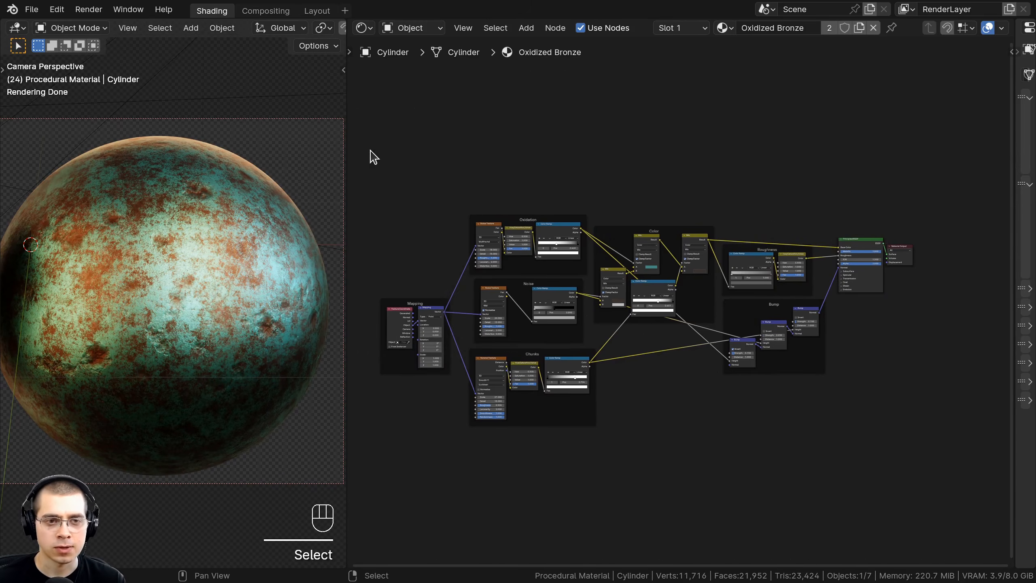
left_click_drag(371, 149, 881, 486)
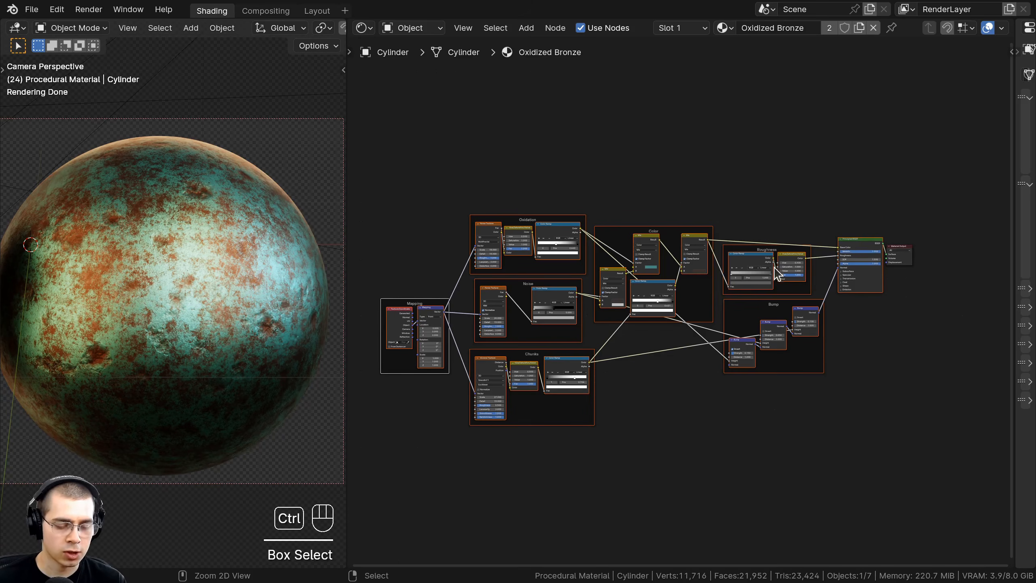
key("ctrl+g")
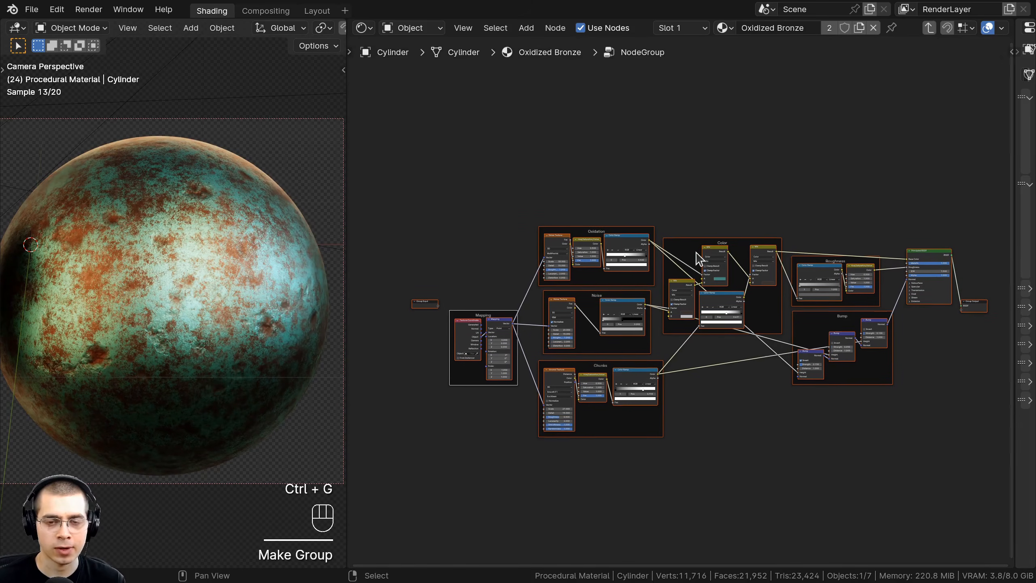
key("Tab")
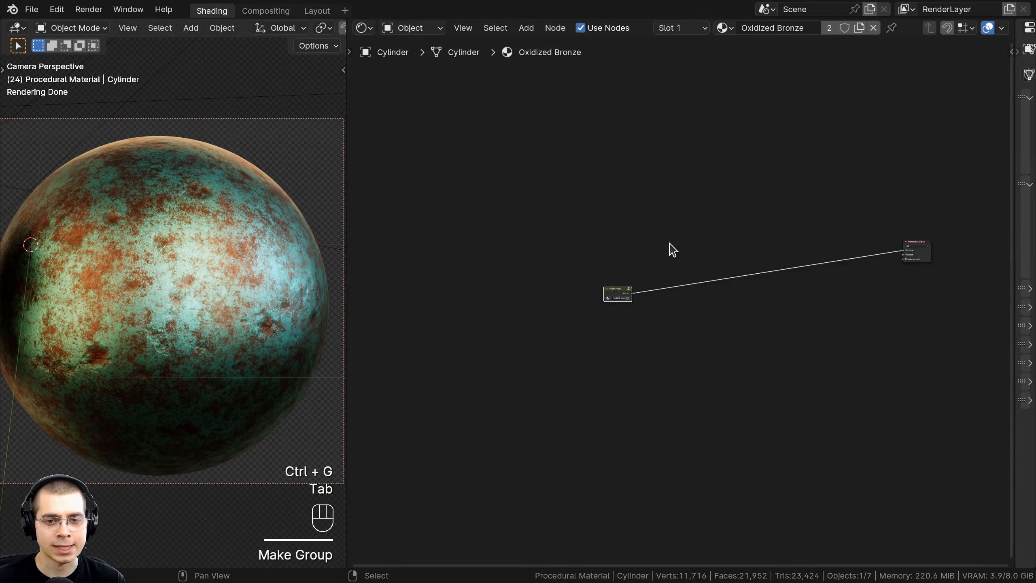
Step: Move the new group node close beside the Material Output and widen it
scroll(657, 288, "up", 2)
left_click_drag(584, 290, 587, 289)
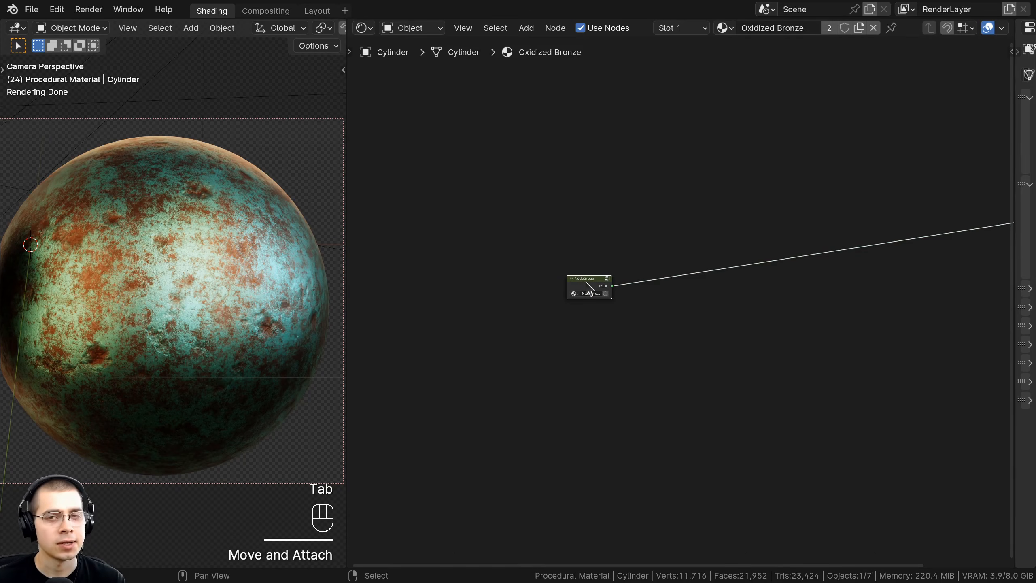
key("Tab")
key("Tab")
middle_click_drag(587, 289, 375, 287)
key("g")
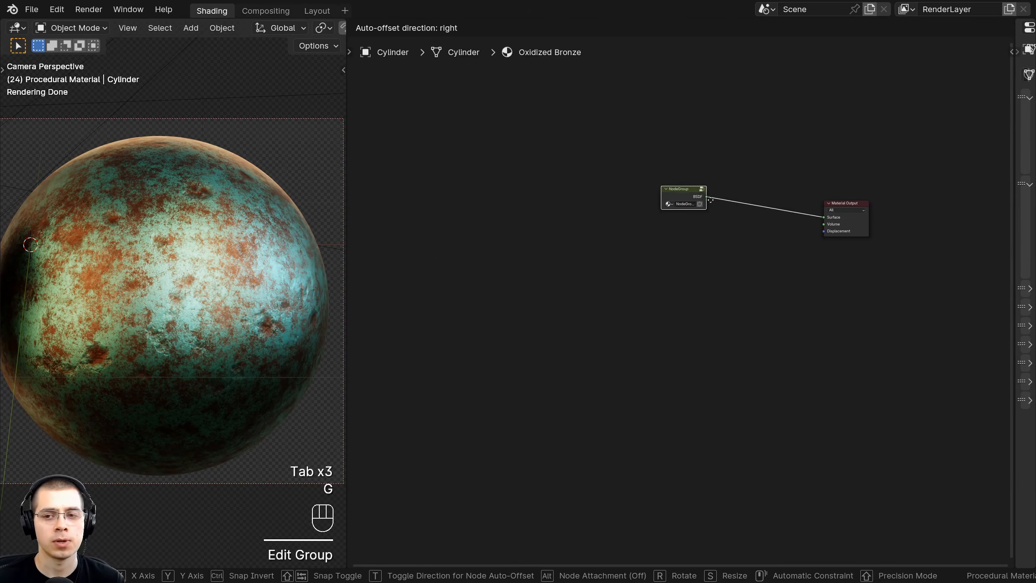
left_click(806, 211)
middle_click_drag(787, 207, 571, 266)
scroll(570, 266, "up", 5)
key("g")
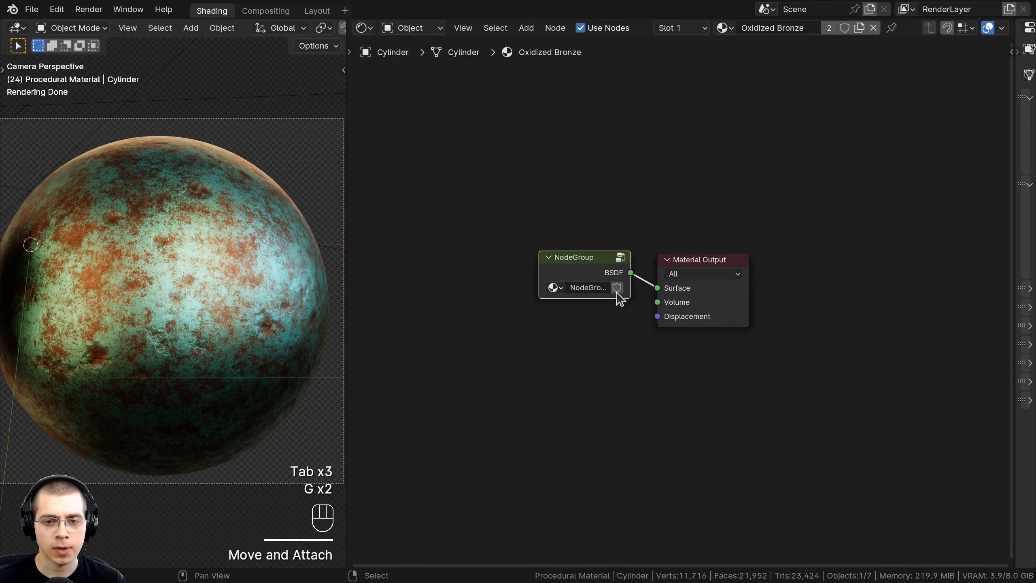
left_click_drag(540, 268, 463, 265)
scroll(510, 264, "up", 1)
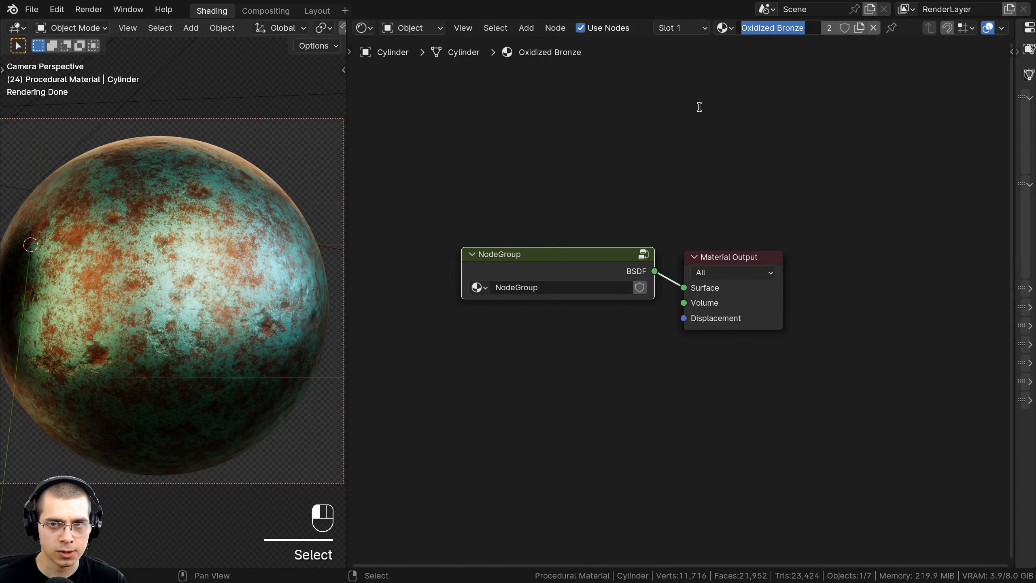
Step: Name the node group "Oxidized Bronze"
key("Return")
left_click(521, 287)
type("Oxidized Bronze")
middle_click_drag(533, 260, 544, 249)
scroll(543, 249, "up", 2)
left_click_drag(566, 259, 569, 260)
Step: Rename the node group's BSDF output socket to "Shader" in the group interface
key("Tab")
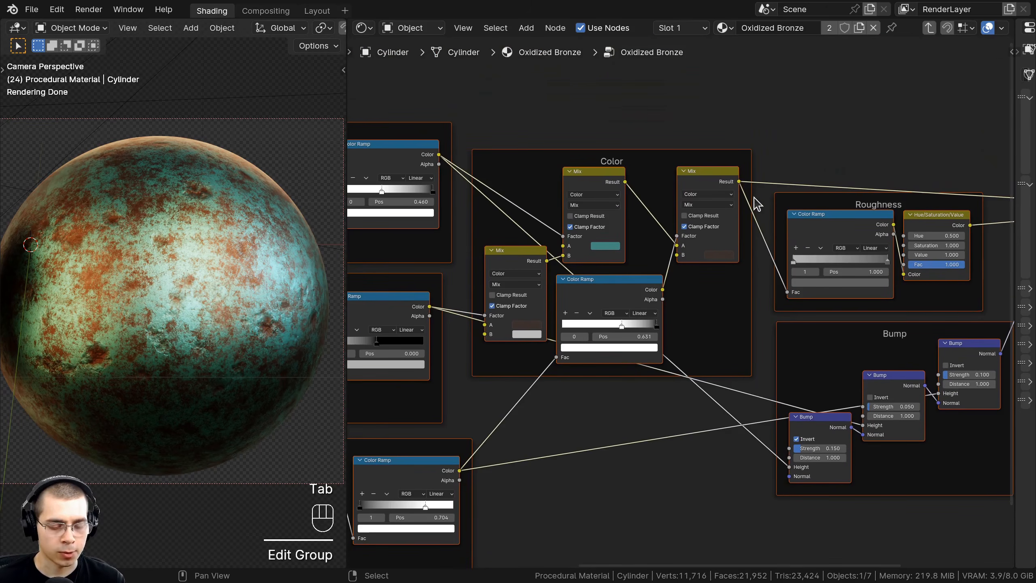
key("n")
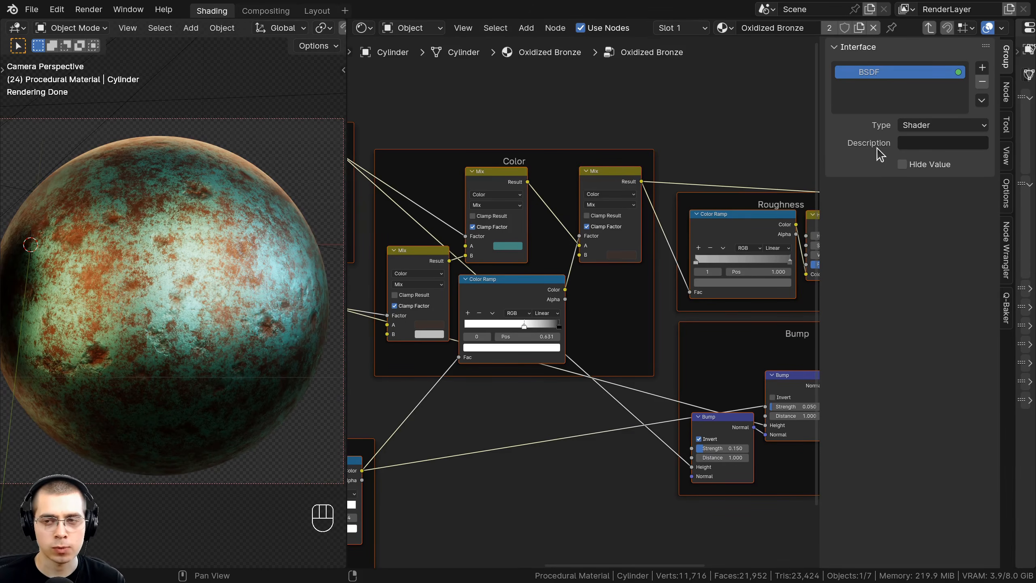
double_click(861, 74)
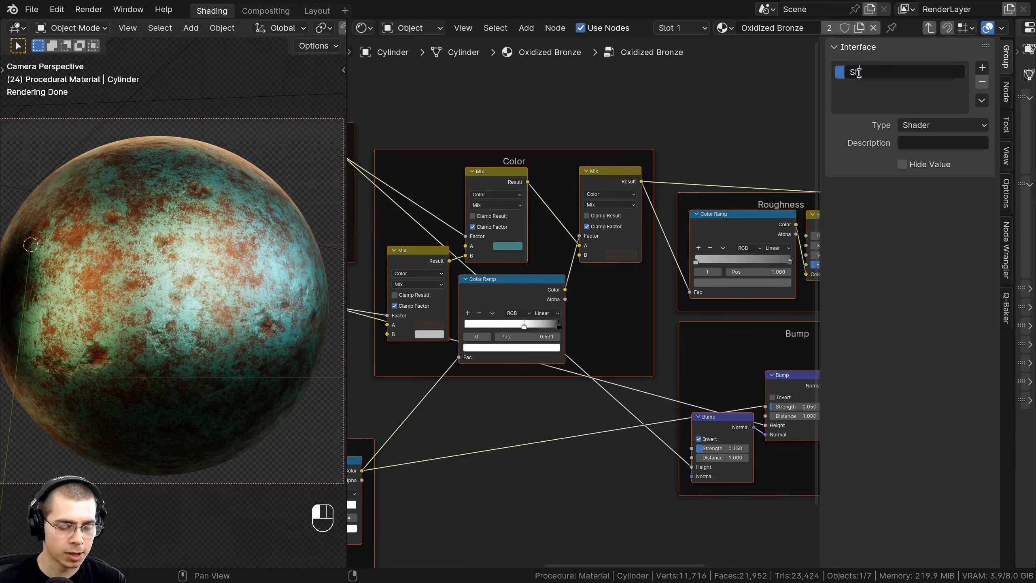
type("Shader")
key("Return")
key("Tab")
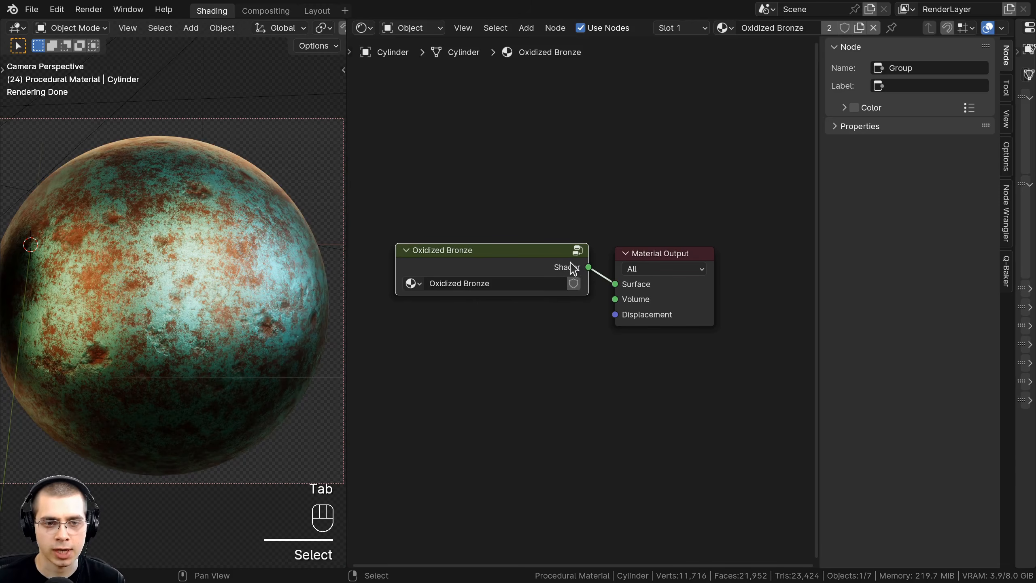
Step: Reopen the Oxidized Bronze group and move the Group Input node close beside the Mapping frame
key("Tab")
key("a")
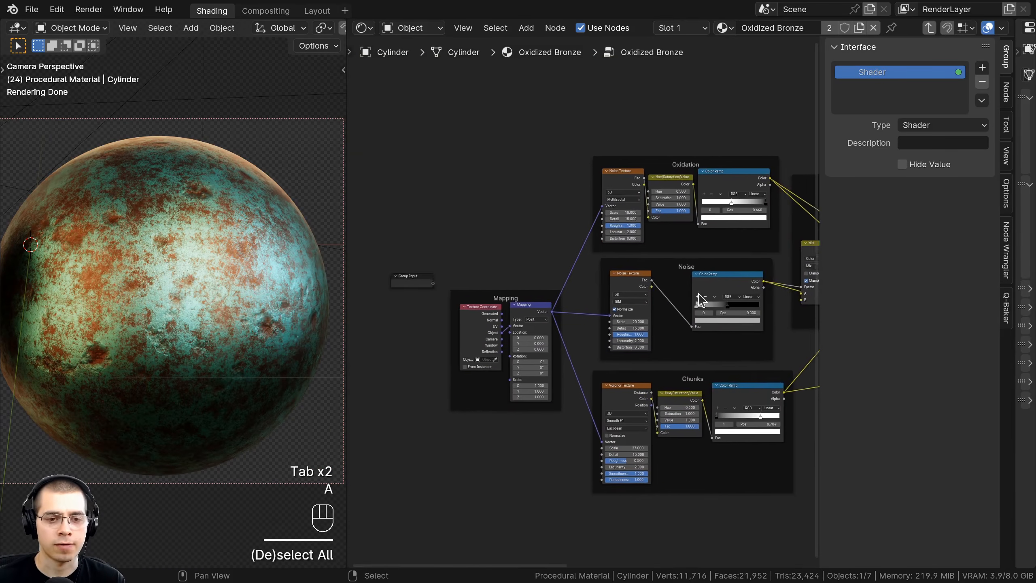
scroll(594, 301, "up", 3)
left_click(529, 231)
key("g")
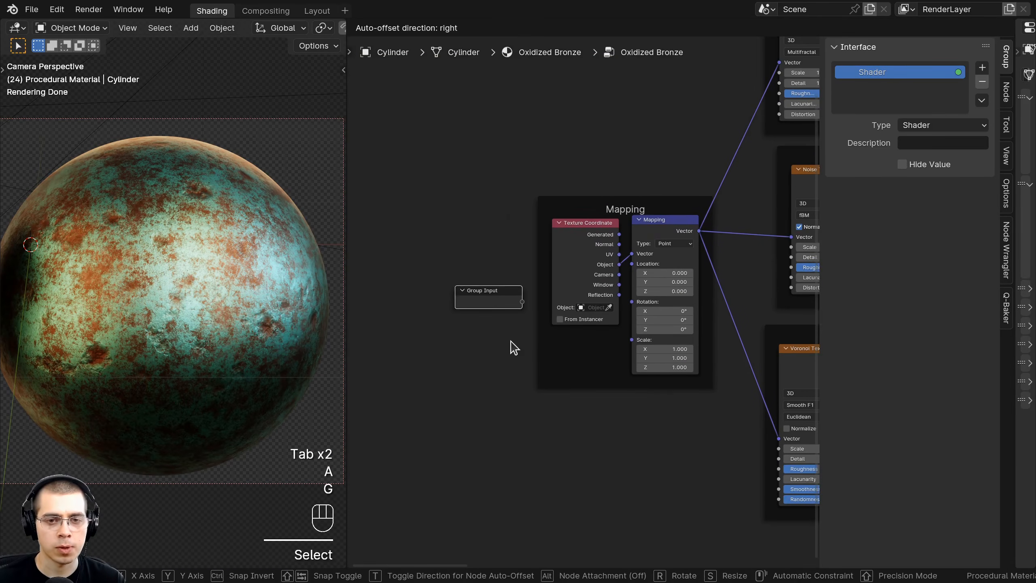
left_click(514, 347)
scroll(583, 301, "up", 2)
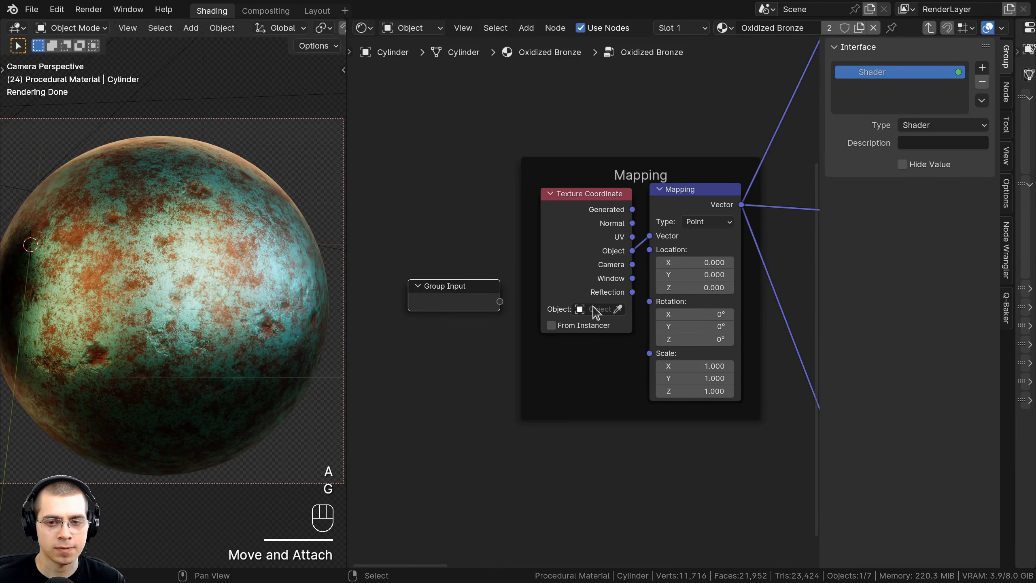
middle_click_drag(515, 338, 485, 329)
middle_click_drag(624, 410, 579, 403)
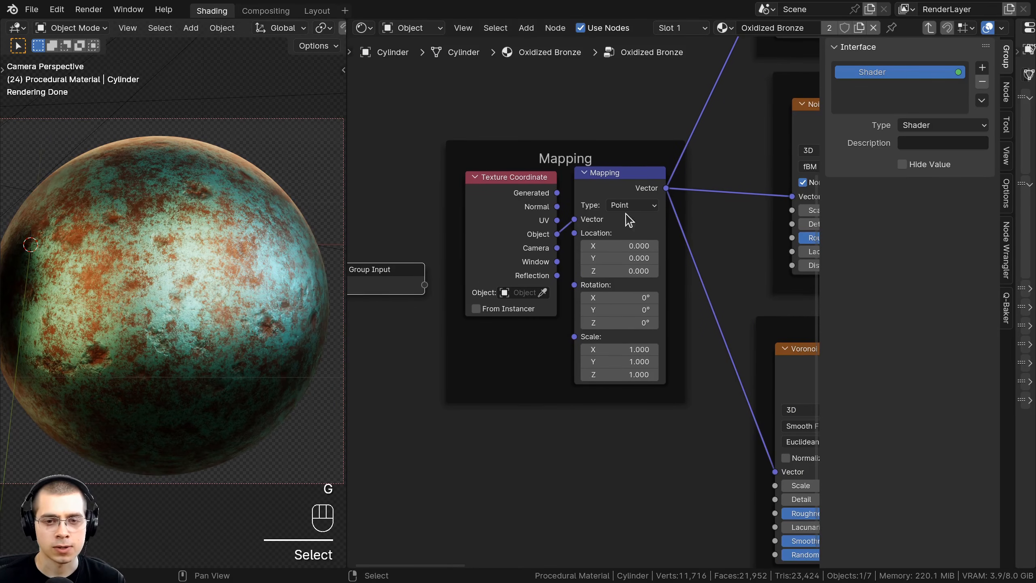
Step: Move the Mapping node slightly away from the Texture Coordinate node within the Mapping frame
left_click(606, 190)
key("g")
left_click(617, 192)
scroll(628, 373, "down", 1)
middle_click_drag(628, 373, 626, 360)
scroll(736, 69, "down", 2)
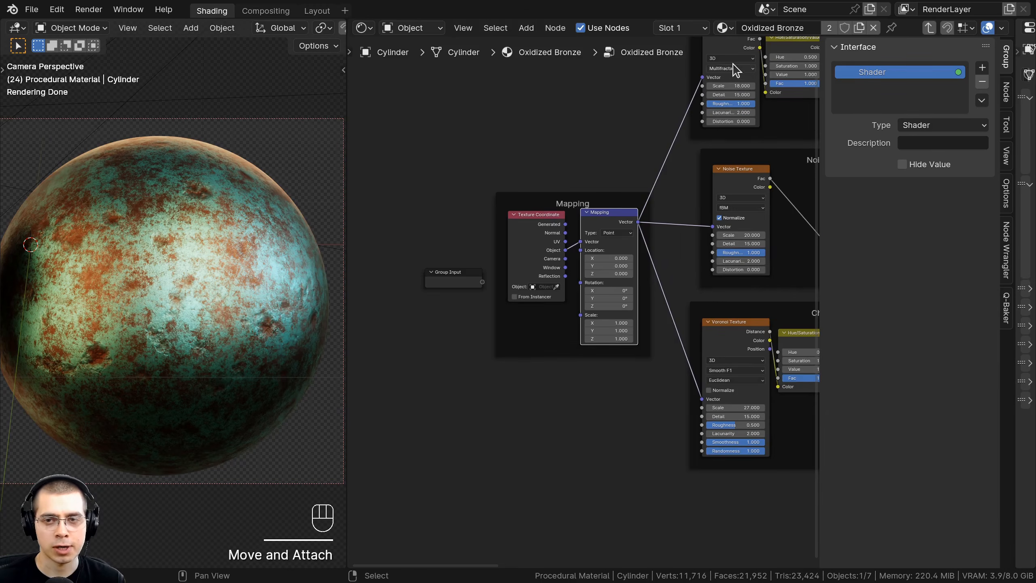
scroll(583, 301, "up", 2)
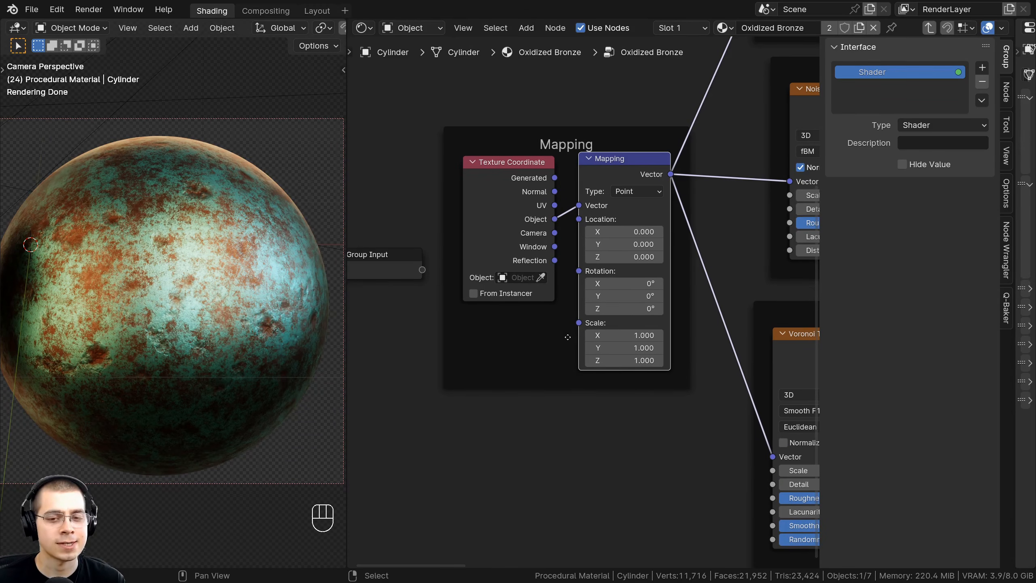
Step: Expose the Mapping node's Scale on the Group Input node and nudge the Group Input slightly
middle_click_drag(568, 337, 600, 337)
left_click_drag(612, 323, 494, 227)
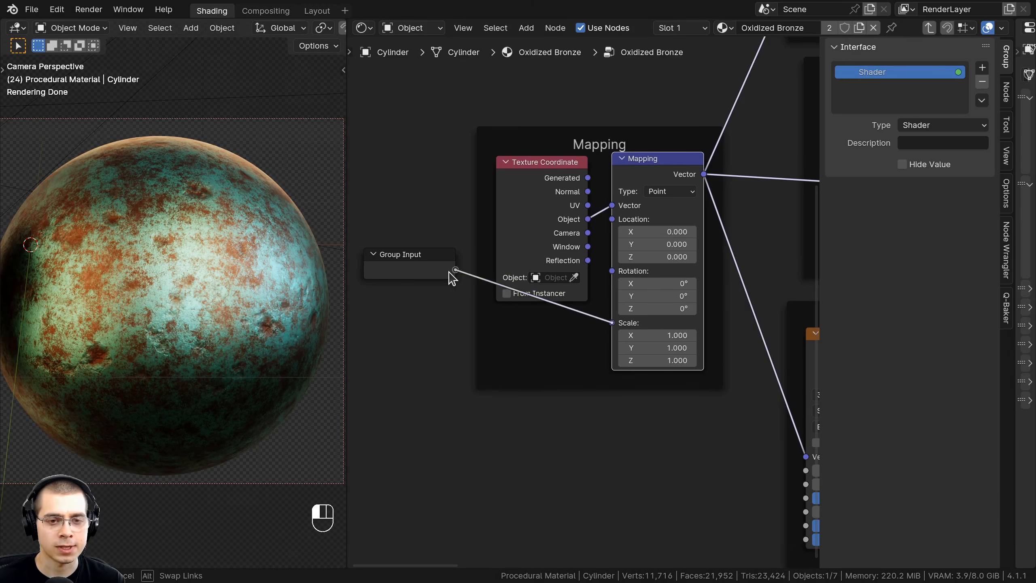
left_click_drag(448, 272, 449, 272)
left_click_drag(415, 266, 408, 265)
Step: Change the group's Scale input type to Float and set its default value to 1
left_click(870, 88)
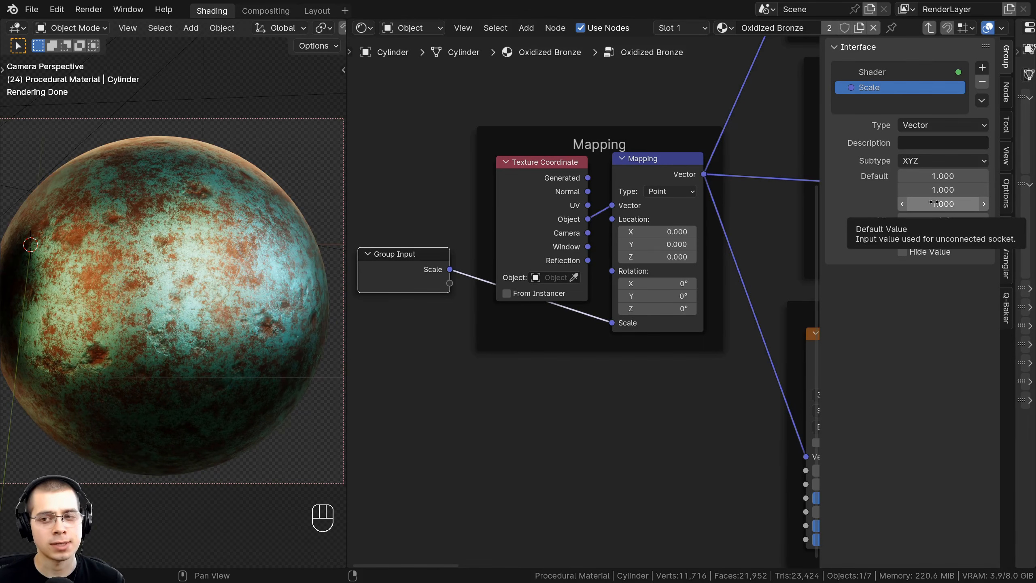
left_click(915, 130)
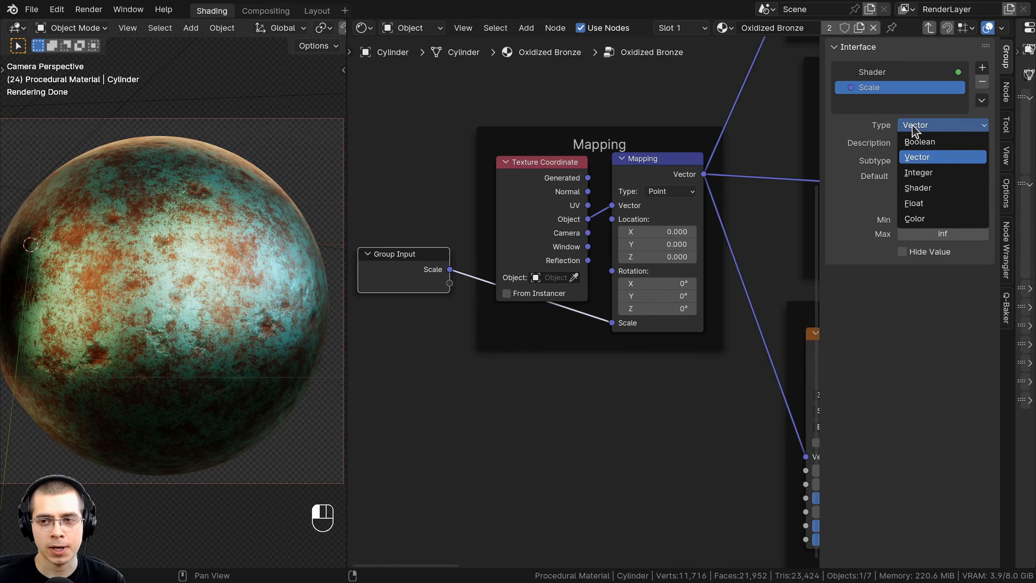
left_click(924, 200)
middle_click_drag(525, 293, 516, 293)
left_click(923, 177)
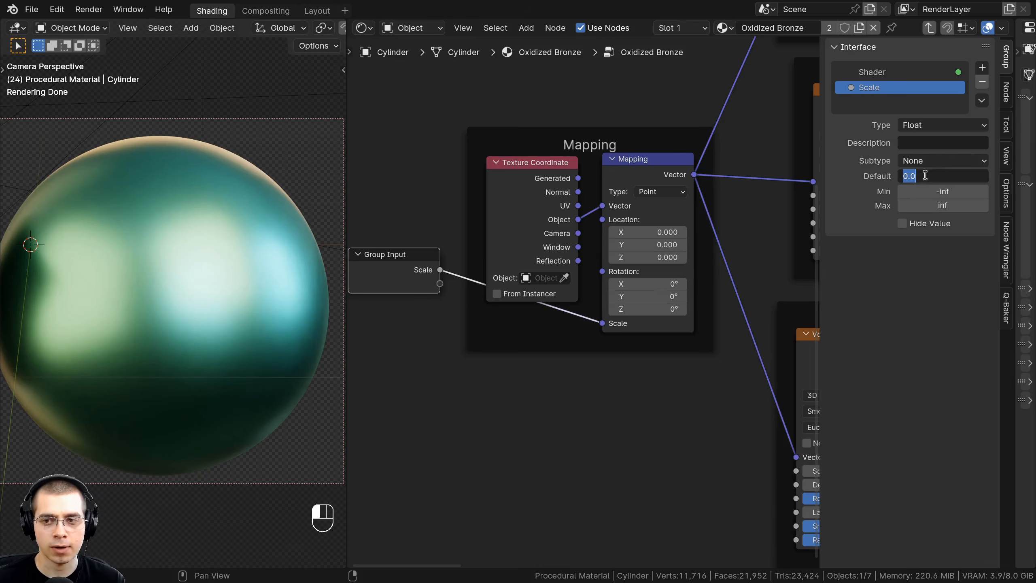
key("Return")
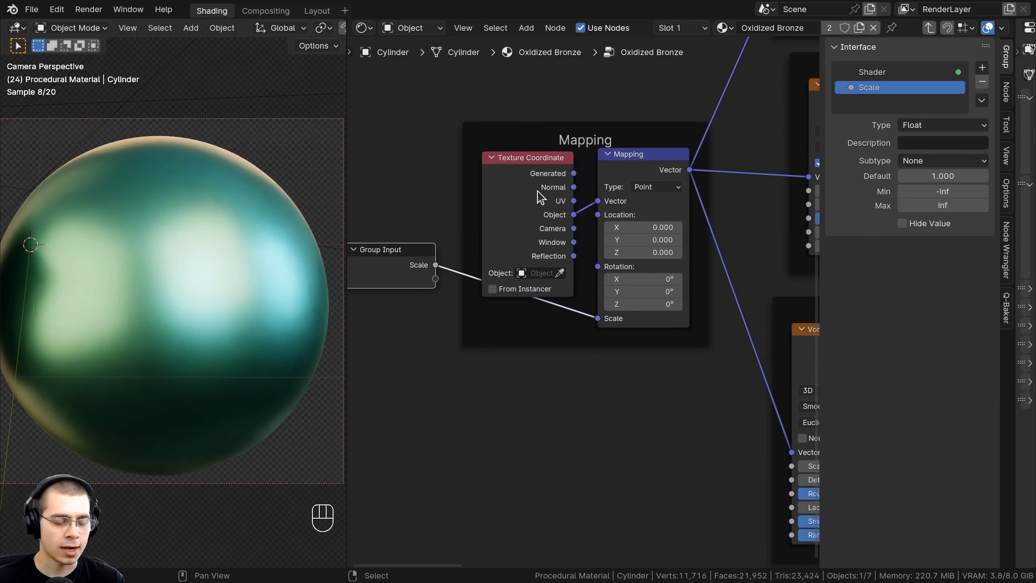
Step: Leave the group, set Scale to 1 on the Oxidized Bronze node and nudge the node slightly
key("Tab")
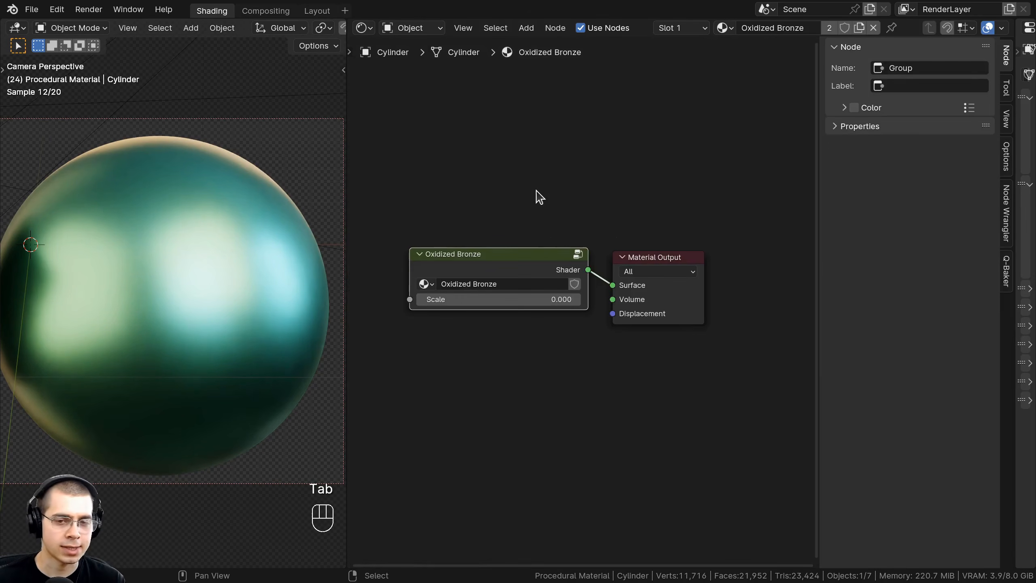
left_click(445, 299)
type("1")
key("Return")
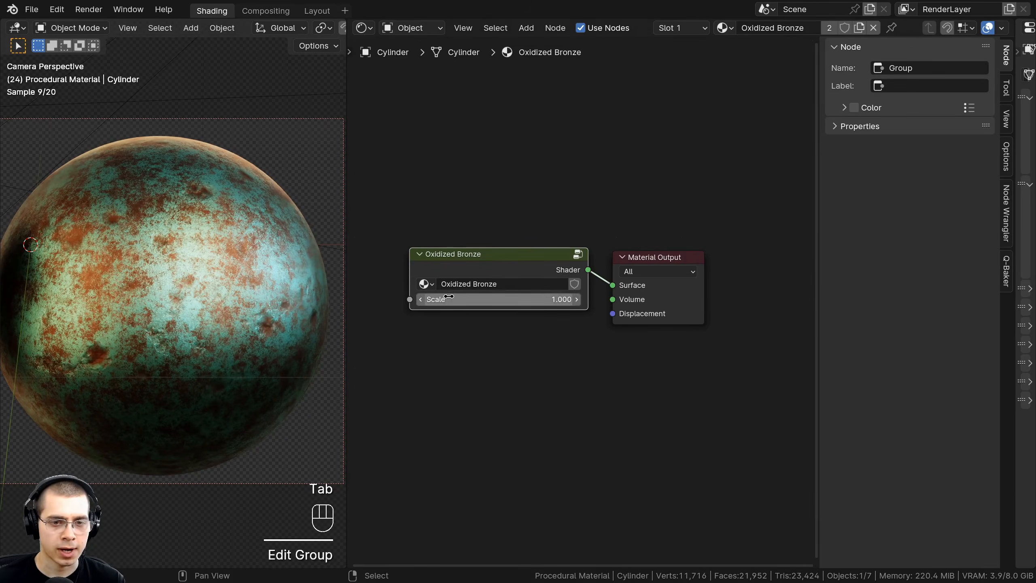
left_click(508, 251)
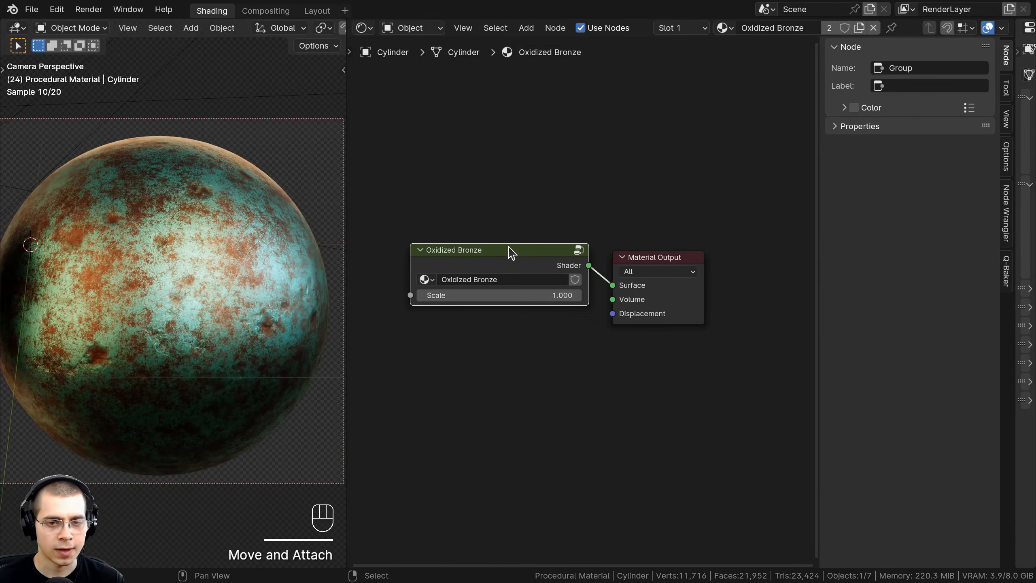
Step: Reopen the Oxidized Bronze group and move the Group Input node slightly away from the Mapping frame
key("Tab")
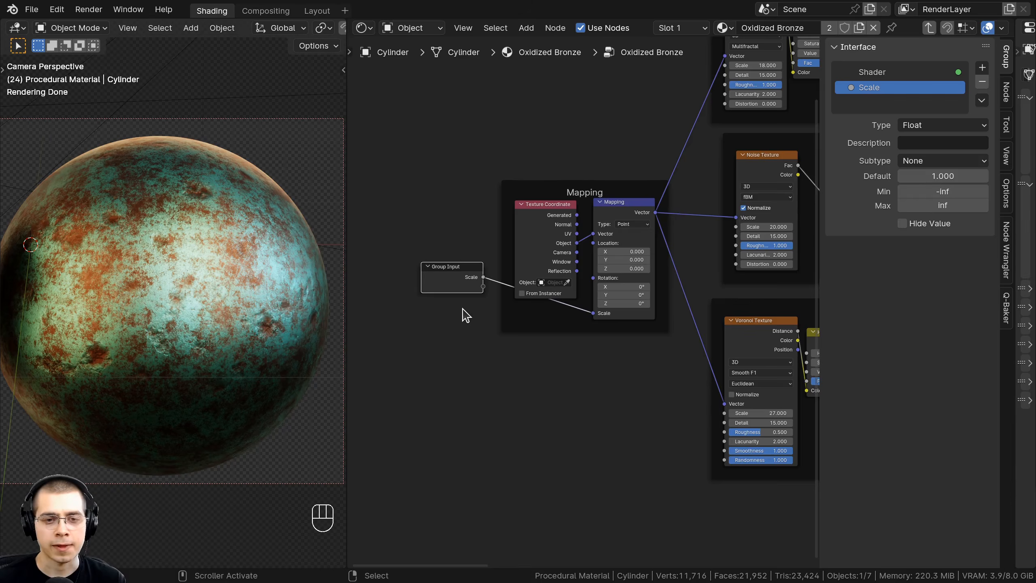
scroll(423, 292, "down", 2)
scroll(424, 292, "down", 3)
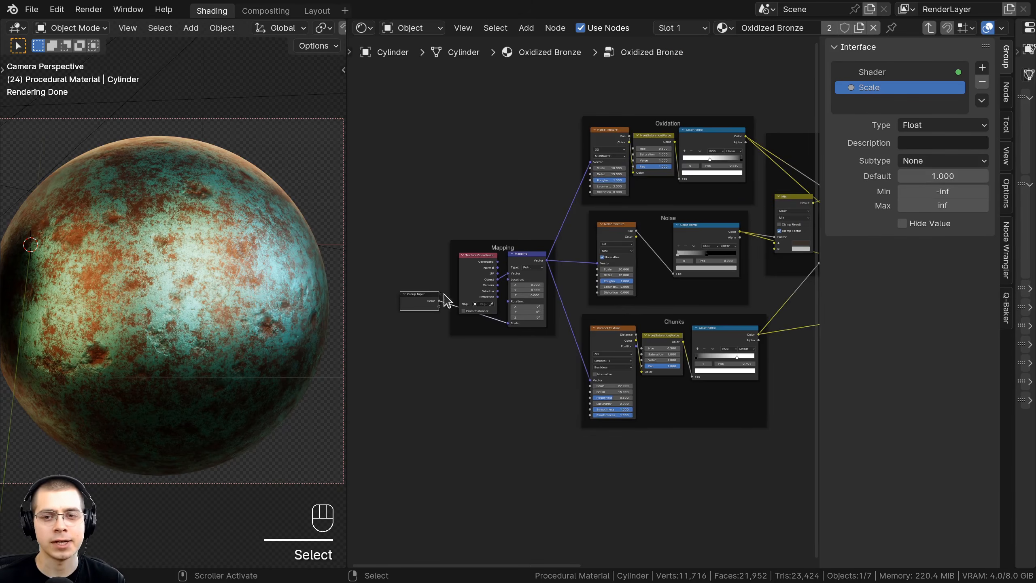
scroll(387, 319, "up", 4)
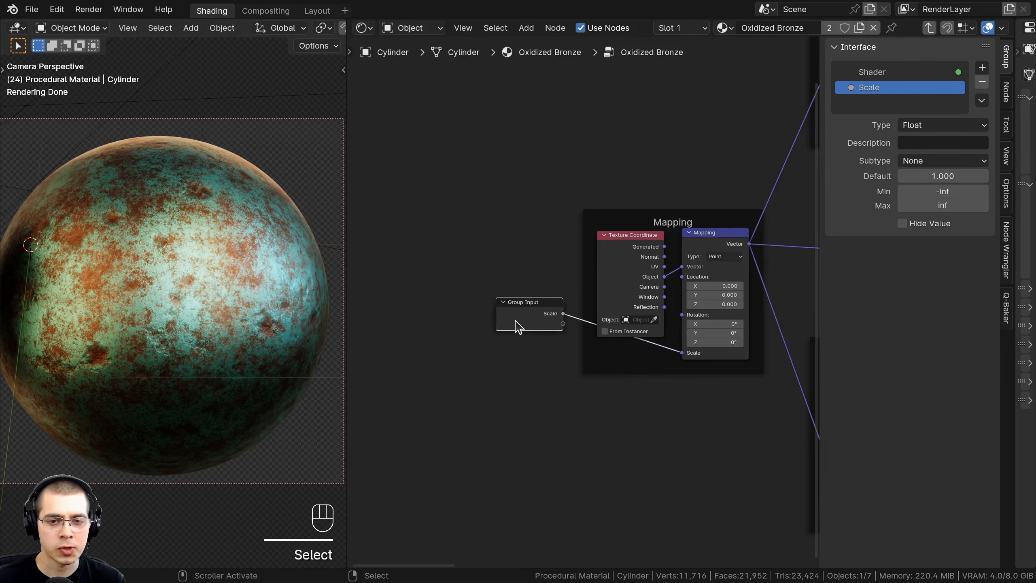
left_click_drag(524, 317, 508, 319)
key("shift+d")
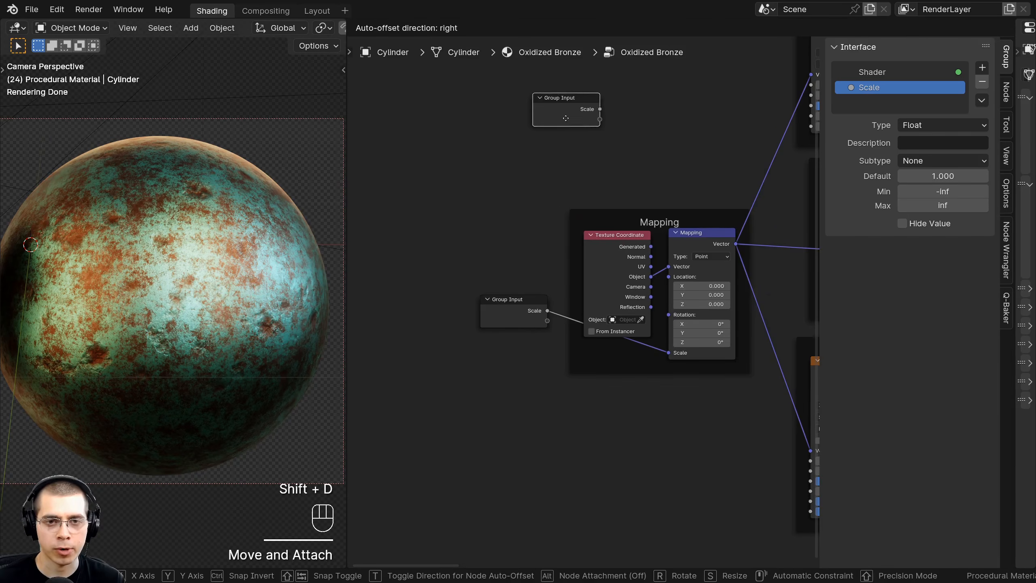
left_click(660, 169)
middle_click_drag(611, 126, 598, 131)
left_click_drag(579, 122, 569, 122)
middle_click_drag(569, 136, 548, 135)
key("x")
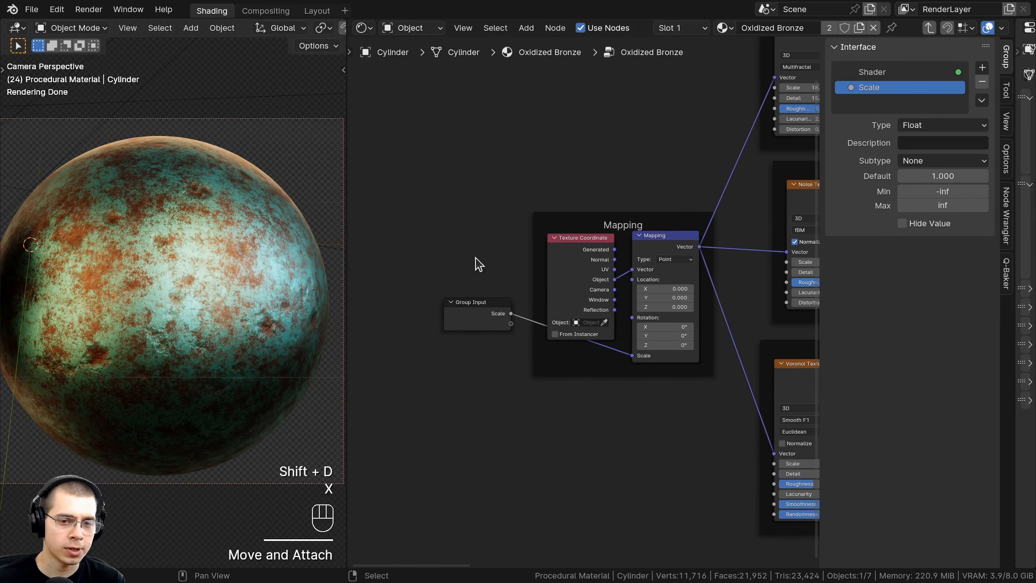
Step: Move the Group Input node into the Color frame, above the first Mix node
left_click(483, 323)
scroll(481, 321, "down", 5)
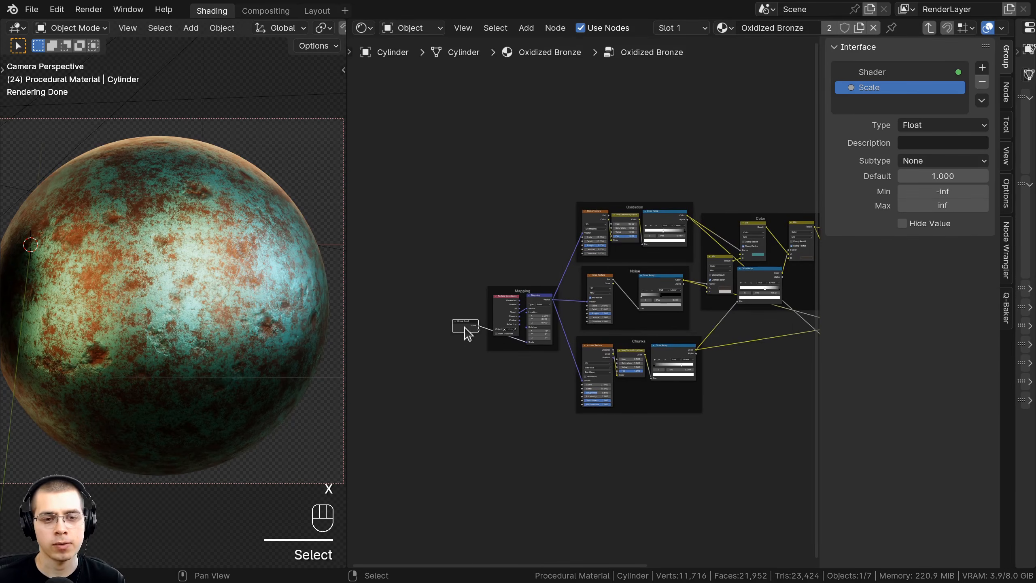
key("g")
left_click(734, 192)
scroll(612, 245, "up", 5)
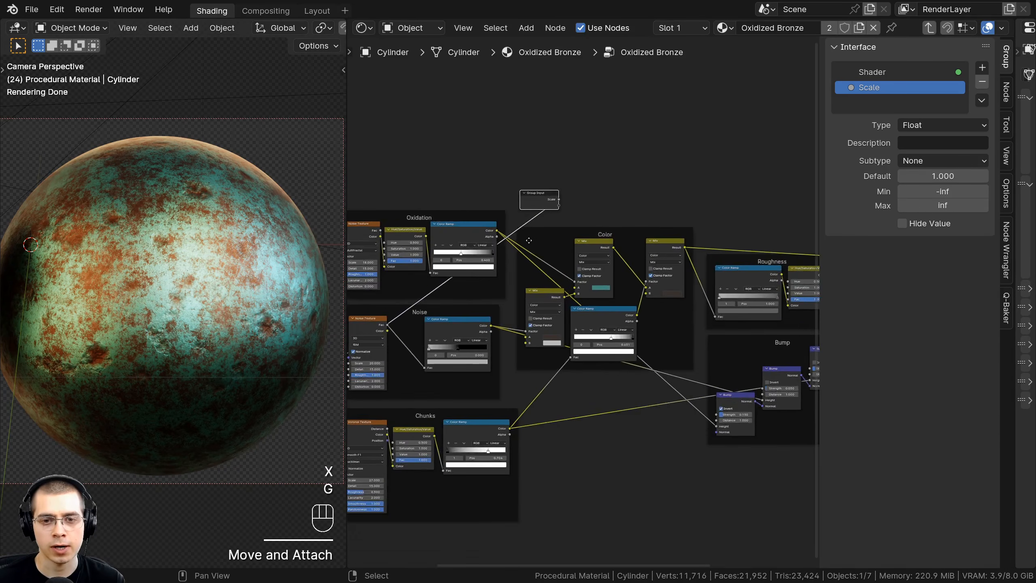
key("g")
left_click(537, 274)
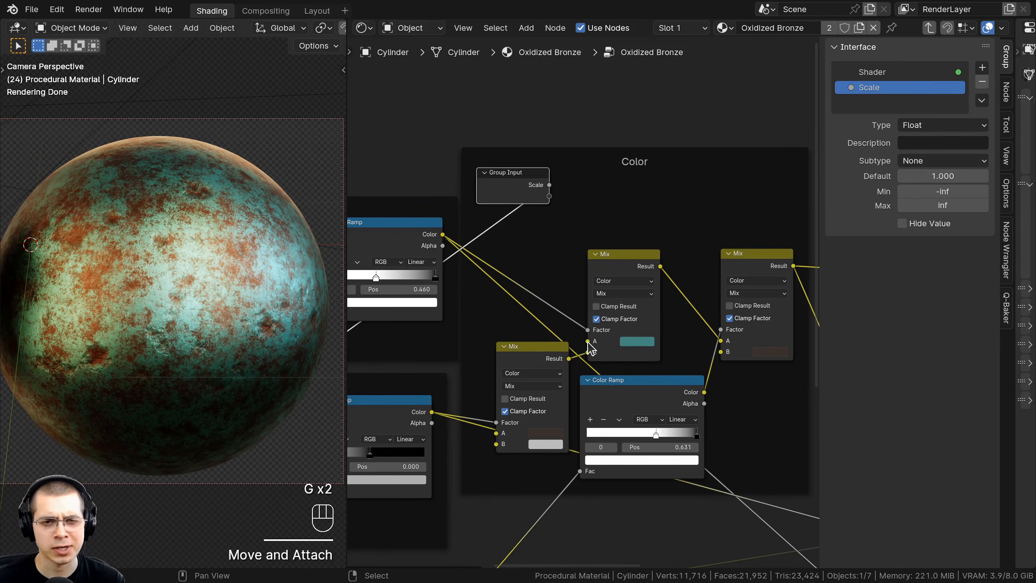
Step: Expose the teal A color of the middle Mix node as a group input and rename it "Oxidation Color"
left_click_drag(587, 352, 550, 200)
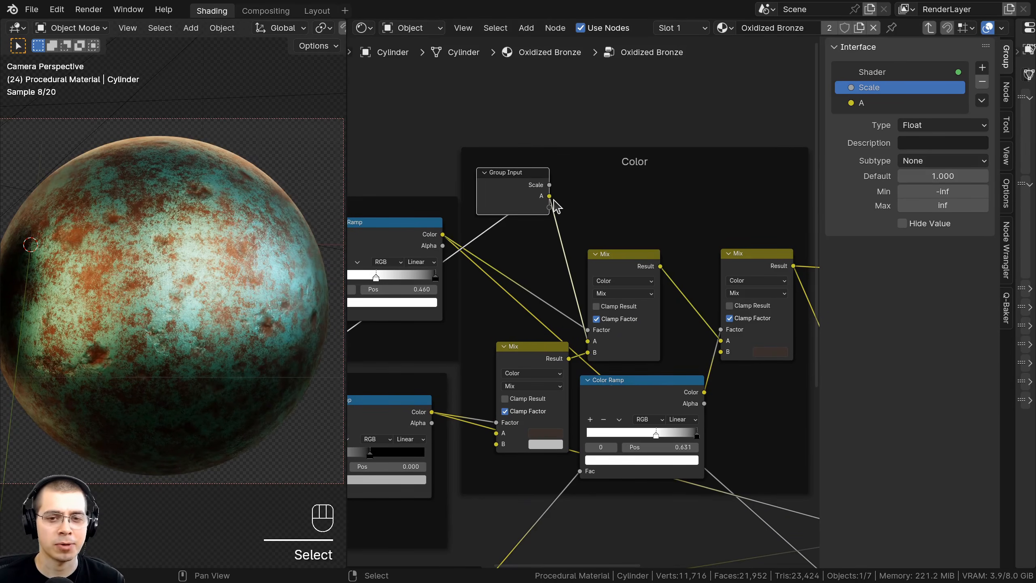
double_click(868, 103)
type("Oxidation Color")
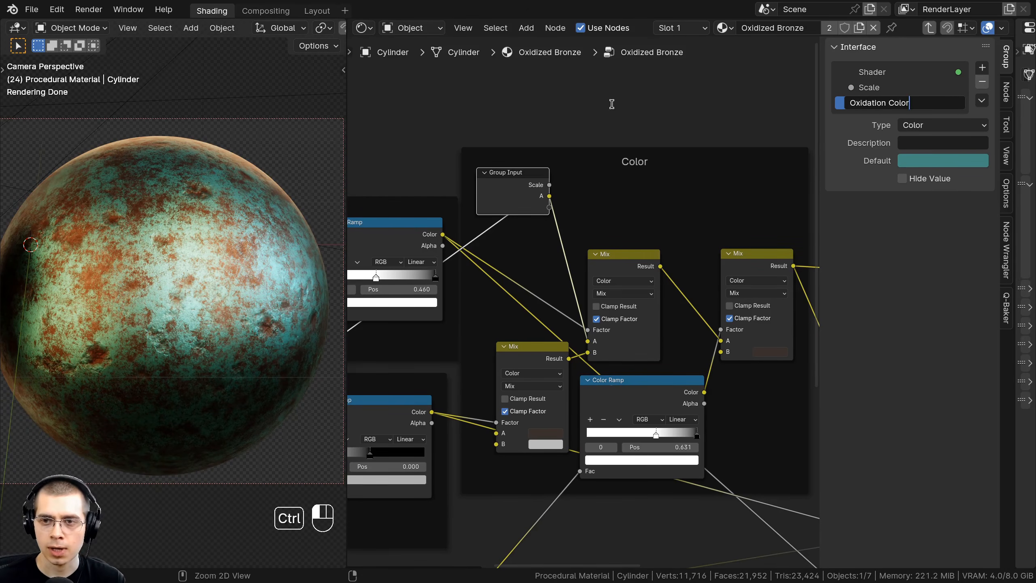
key("Return")
Step: Detach the Group Input node from the Color frame and move it above the Oxidation frame
middle_click_drag(685, 176, 720, 196)
scroll(721, 196, "down", 3)
left_click_drag(575, 213, 584, 204)
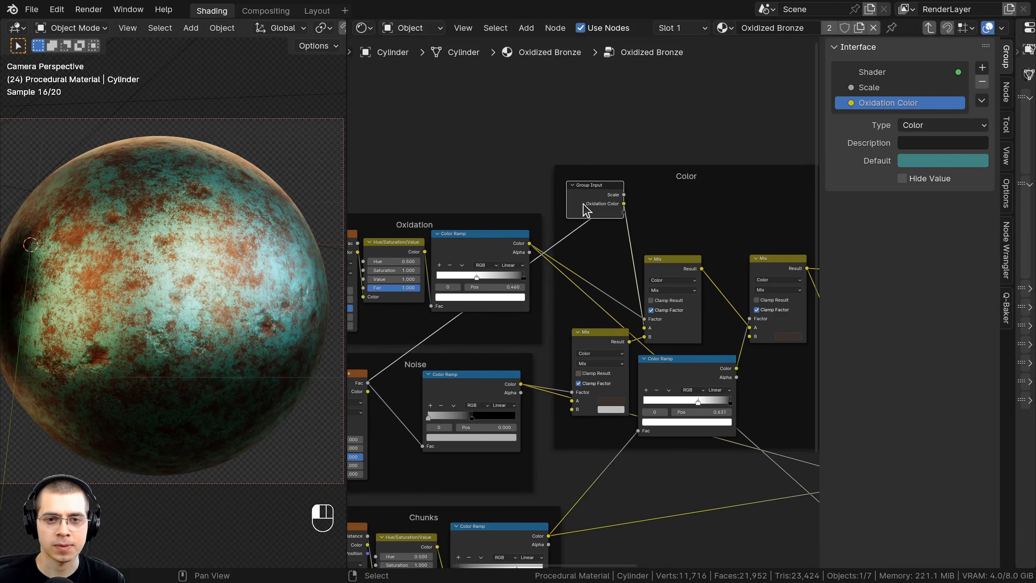
key("alt+p")
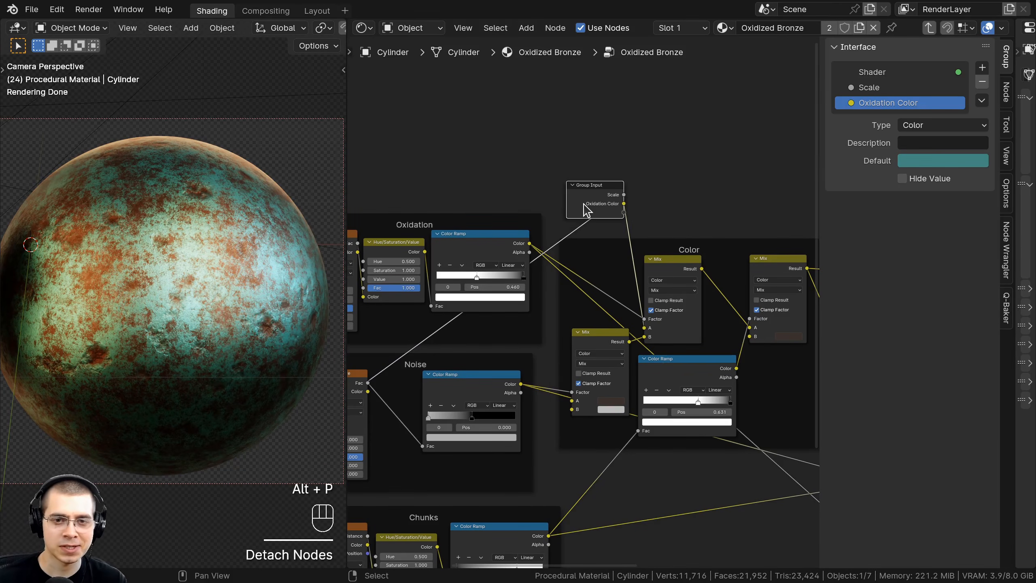
key("g")
left_click(536, 172)
scroll(821, 227, "up", 1)
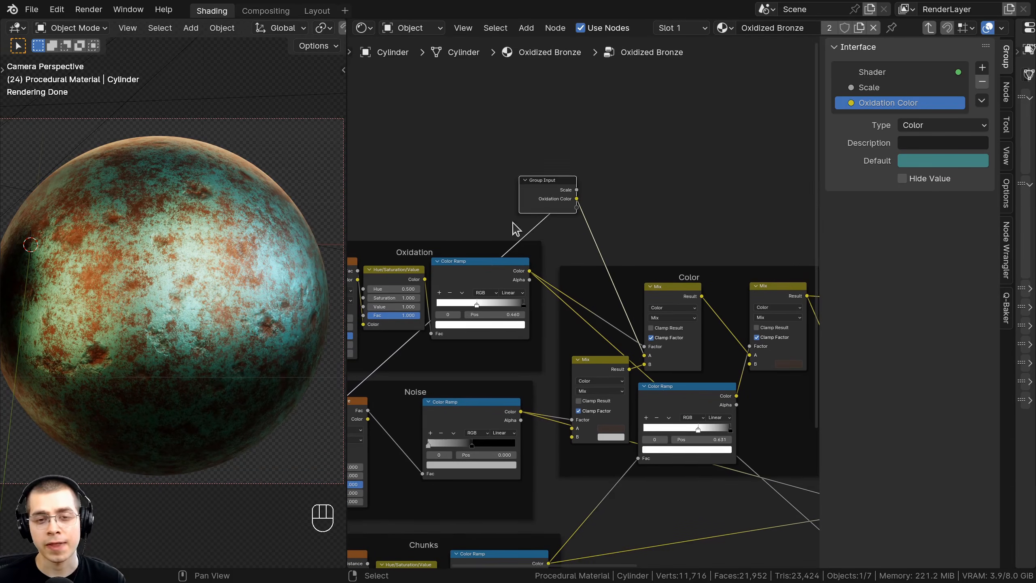
middle_click_drag(513, 227, 663, 237)
key("g")
left_click(411, 208)
middle_click_drag(433, 201, 477, 201)
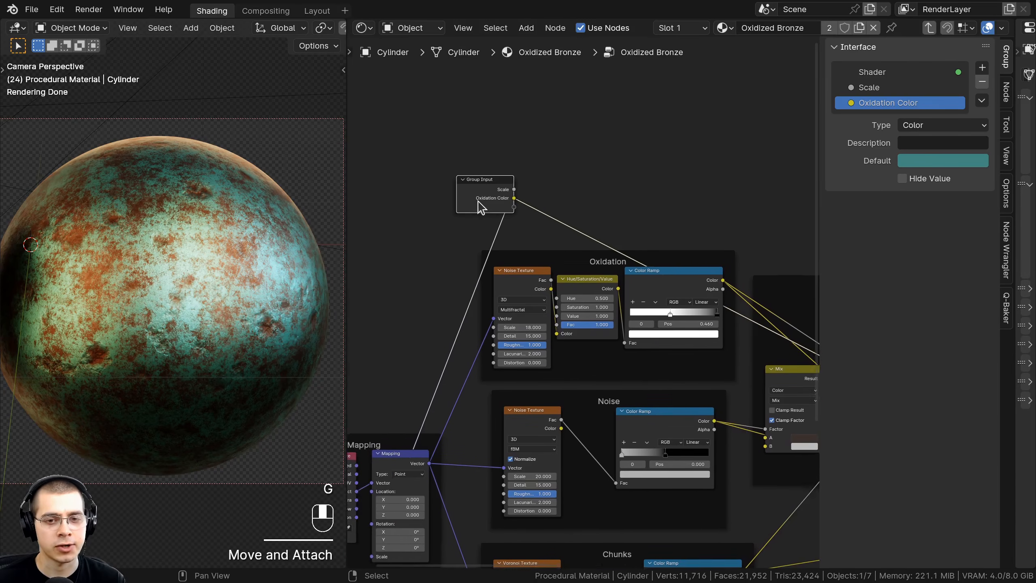
Step: Try adjusting the Value of the Hue/Saturation/Value node in the Oxidation frame
scroll(498, 260, "up", 5)
middle_click_drag(498, 260, 388, 146)
left_click(489, 177)
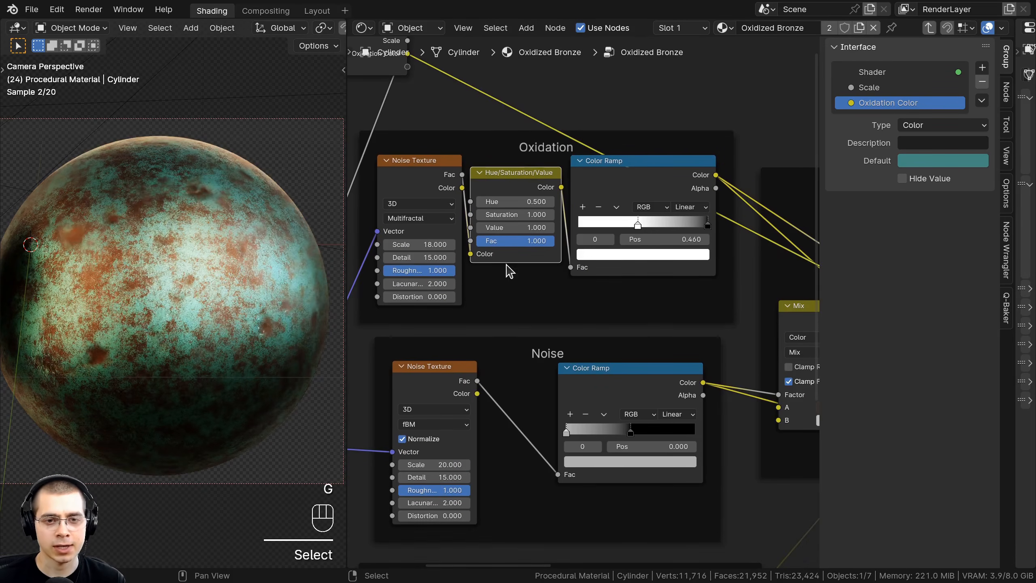
mouse_move(508, 227)
left_mouse_down("shift")
mouse_move(487, 227)
mouse_move(538, 228)
mouse_move(473, 227)
mouse_move(527, 228)
left_mouse_up("shift")
right_click(508, 228)
Step: Expose the Value of the Oxidation frame's Hue/Saturation/Value node as a group input and rename it "Oxidation Amount"
middle_click_drag(514, 269, 562, 326)
middle_click_drag(520, 288, 525, 306)
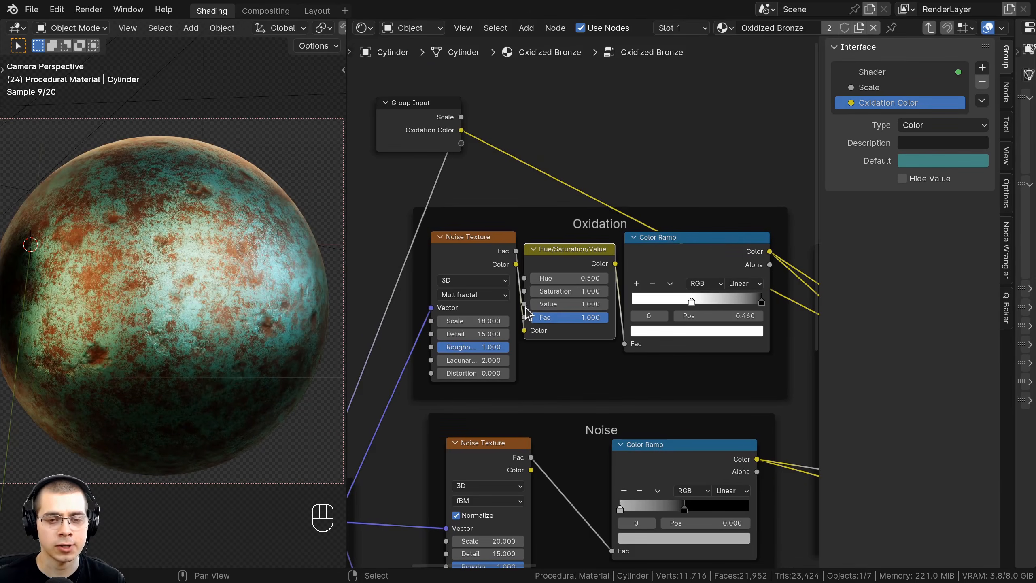
left_click_drag(525, 305, 462, 143)
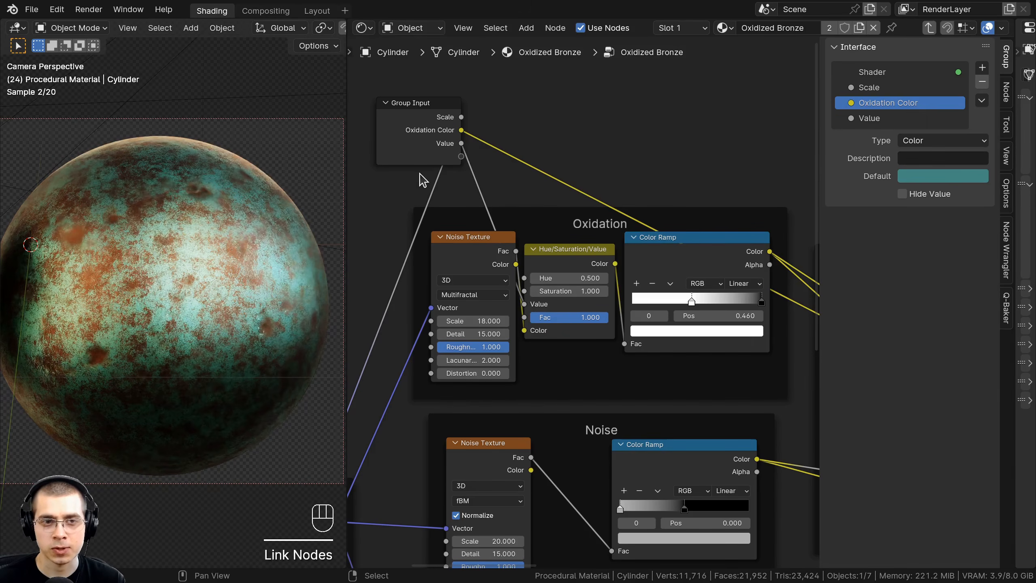
left_click(869, 118)
double_click(869, 119)
type("Oxidation Amount")
key("Return")
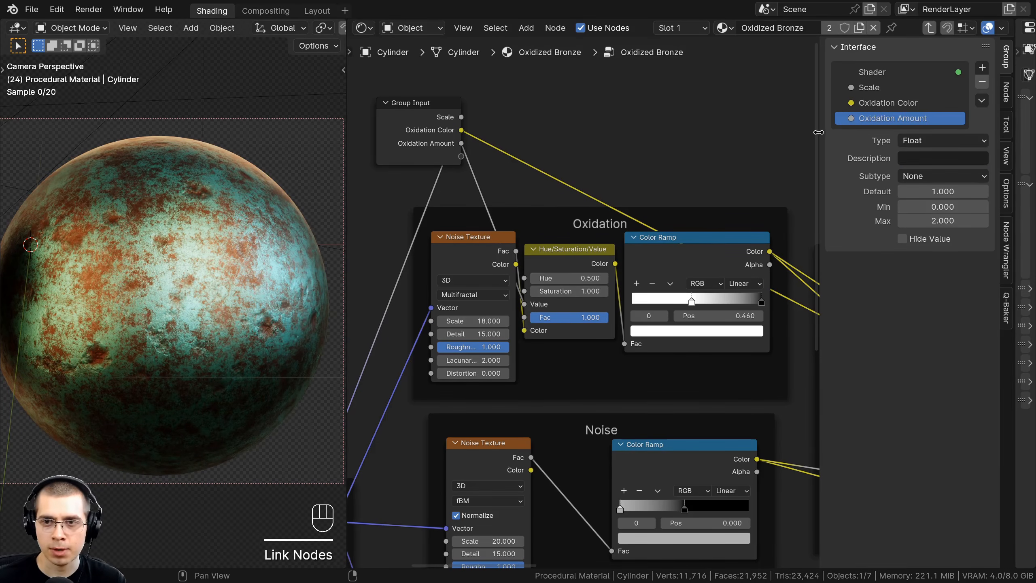
Step: Move the Group Input node down beside the Oxidation frame's Noise Texture
scroll(580, 304, "down", 3)
middle_click_drag(579, 304, 585, 291)
left_click_drag(457, 149, 453, 149)
scroll(522, 206, "up", 4)
middle_click_drag(521, 206, 629, 161)
left_click_drag(551, 111, 453, 285)
scroll(567, 229, "up", 4)
middle_click_drag(559, 317, 573, 278)
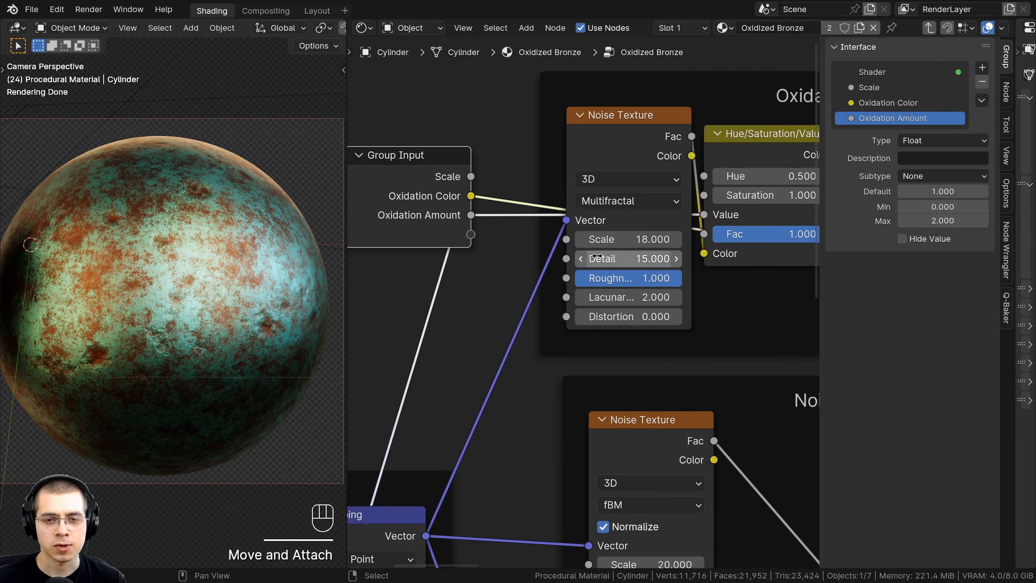
Step: Expose the Detail and Roughness of the Oxidation frame's Noise Texture on the Group Input node
left_click(619, 168)
scroll(619, 168, "down", 1)
left_click_drag(570, 267, 495, 249)
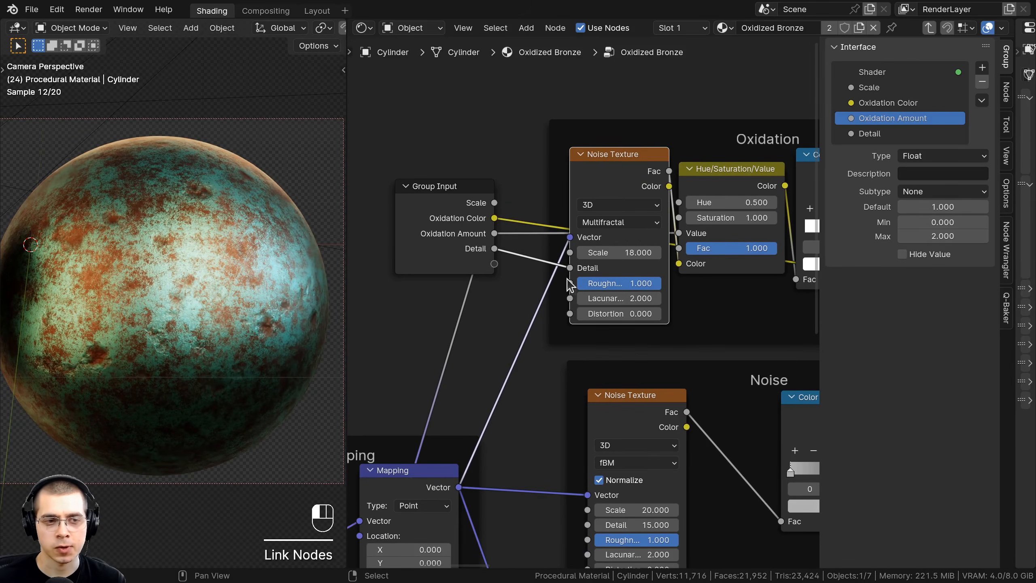
left_click_drag(570, 283, 495, 263)
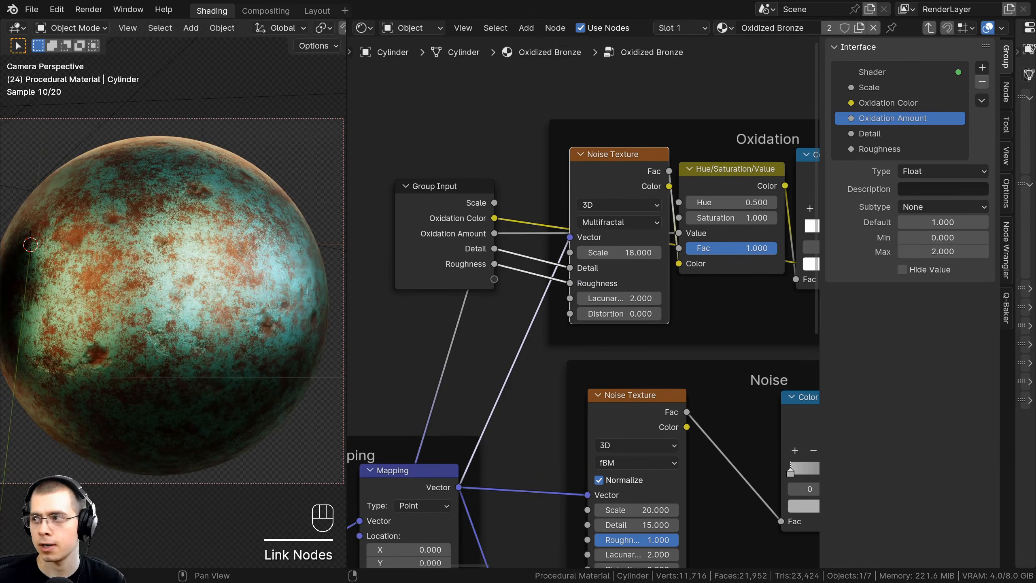
Step: Rename the Detail input "Oxidation Detail 1" and the Roughness input "Oxidation Detail 2"
left_click(893, 135, "ctrl")
type("Oxidation Detail 1")
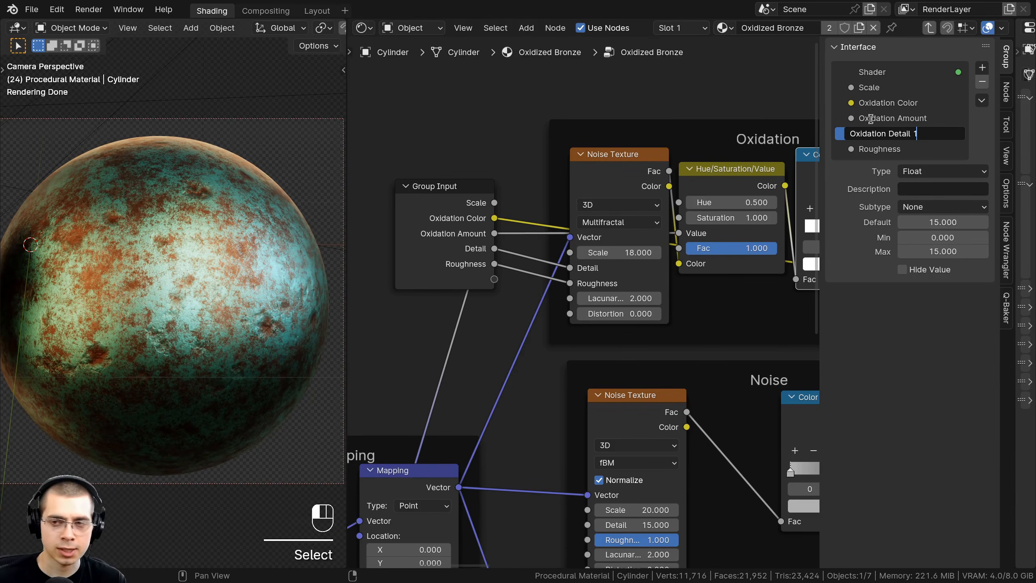
double_click(884, 152)
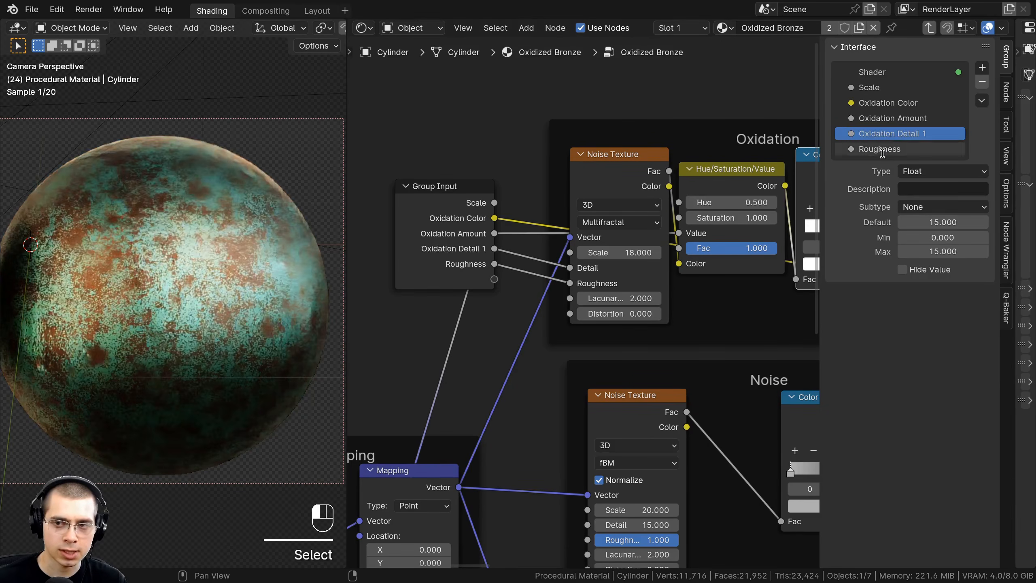
key("ctrl+v")
type("2")
key("Return")
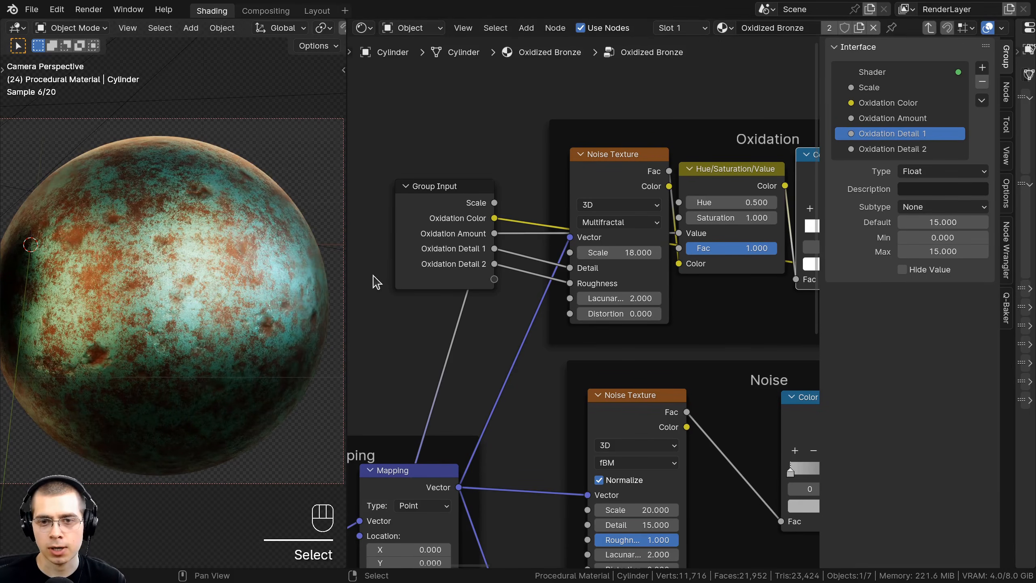
Step: Move the Group Input node above the gap between the Oxidation and Color frames
middle_click_drag(373, 278, 400, 251)
scroll(402, 250, "down", 1)
left_click(462, 230)
key("g")
left_click(456, 233)
scroll(508, 243, "down", 2)
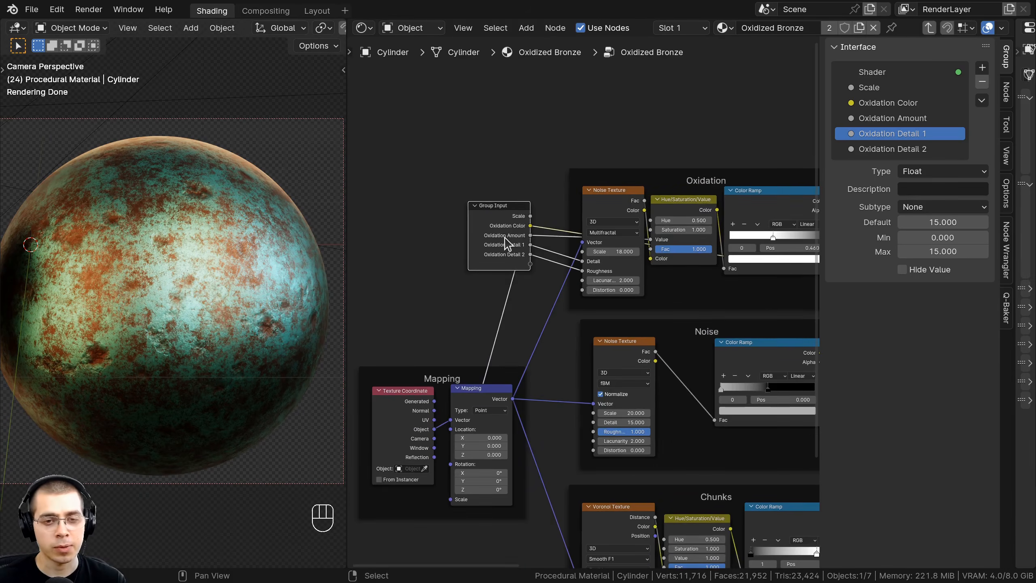
left_click(505, 237)
scroll(502, 239, "down", 2)
middle_click_drag(489, 241, 421, 225)
key("g")
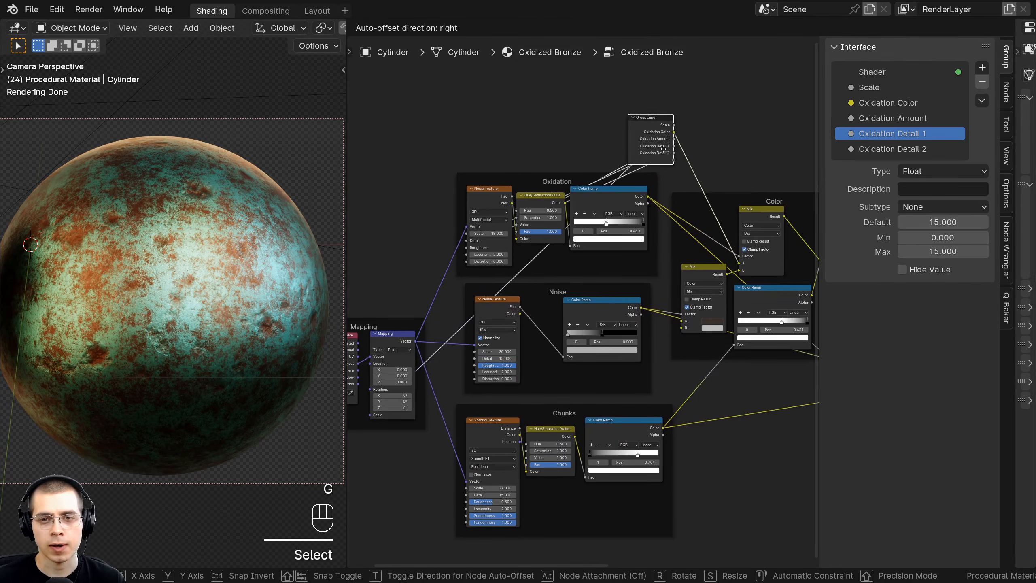
left_click(648, 118)
Step: Expose the first Mix node's A color on the Group Input and link the same input to the last Mix node's B
scroll(522, 245, "up", 3)
middle_click_drag(520, 247, 516, 257)
scroll(569, 459, "up", 1)
middle_click_drag(611, 425, 557, 445)
left_click_drag(511, 446, 488, 180)
middle_click_drag(767, 354, 722, 373)
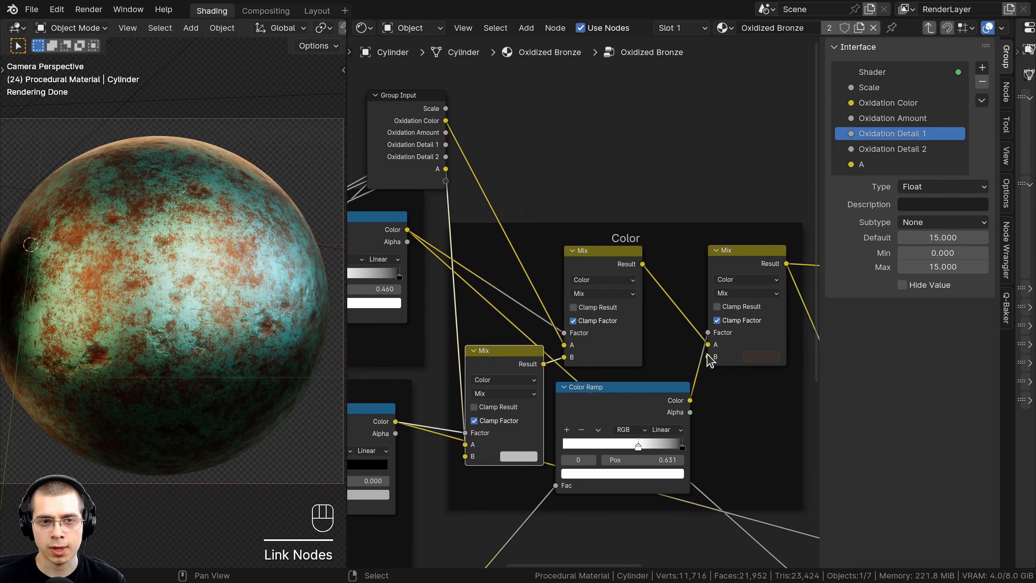
left_click_drag(709, 357, 447, 169)
middle_click_drag(446, 169, 469, 186)
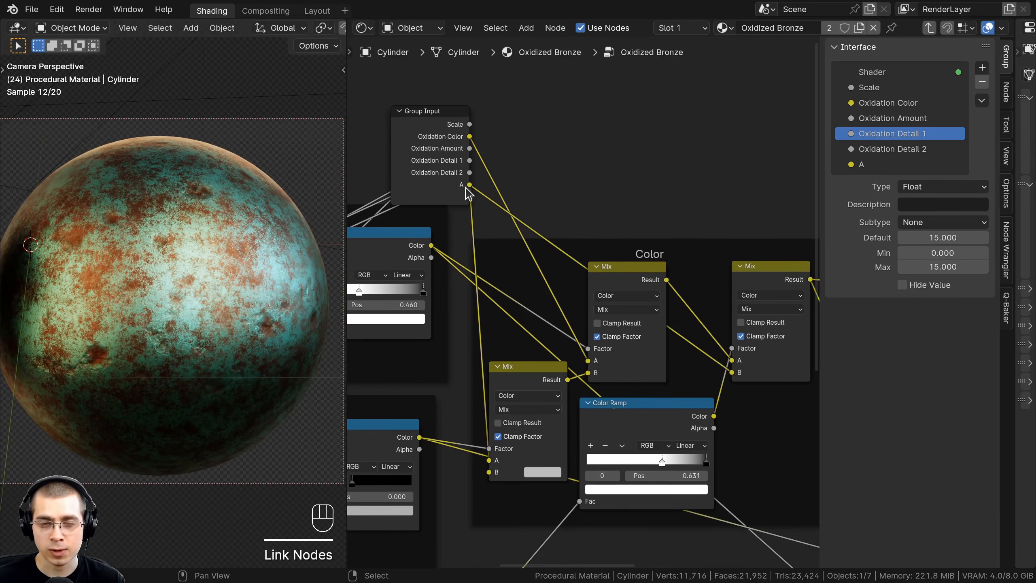
Step: Rename the group's A input "Bronze Color 1"
left_click(791, 373)
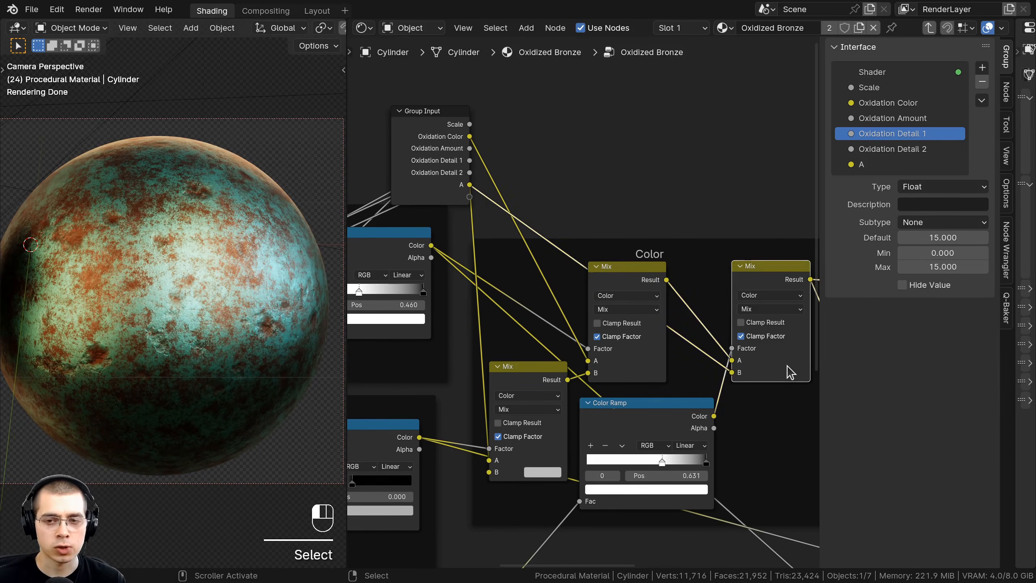
left_click(530, 372)
left_click(793, 343)
double_click(869, 163)
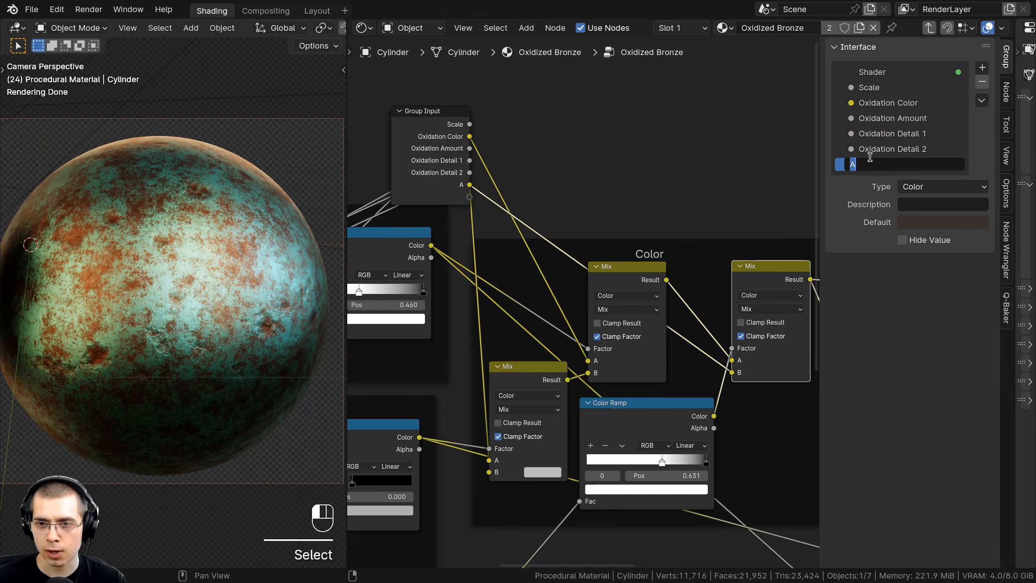
type("Bronze Color 1")
key("Return")
Step: Expose the B color of the Color frame's lower Mix node on the Group Input and name it "Bronze Color 2"
middle_click_drag(445, 454, 467, 454)
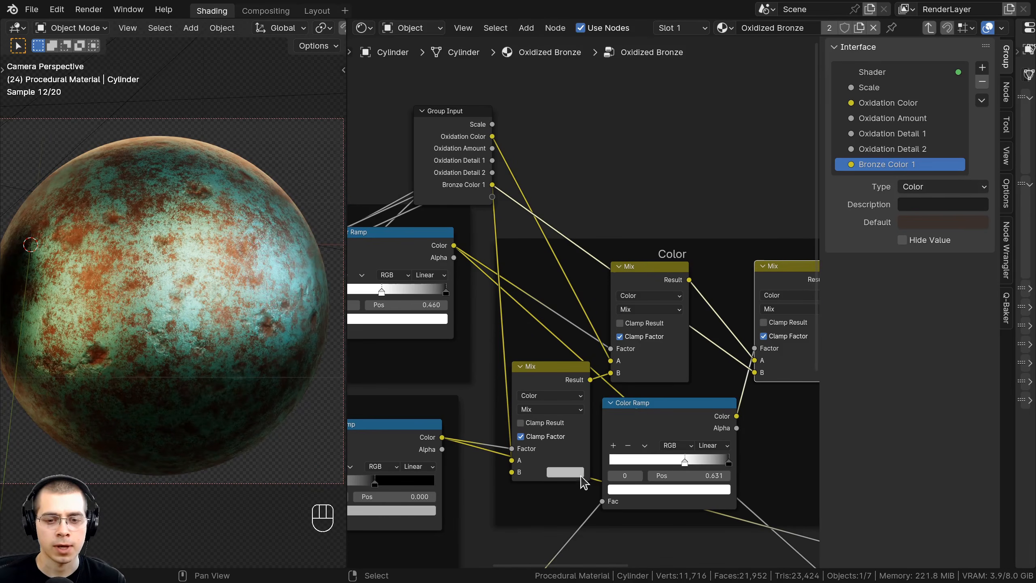
middle_click_drag(557, 476, 569, 414)
left_click_drag(525, 409, 504, 134)
double_click(898, 181)
key("ctrl+v")
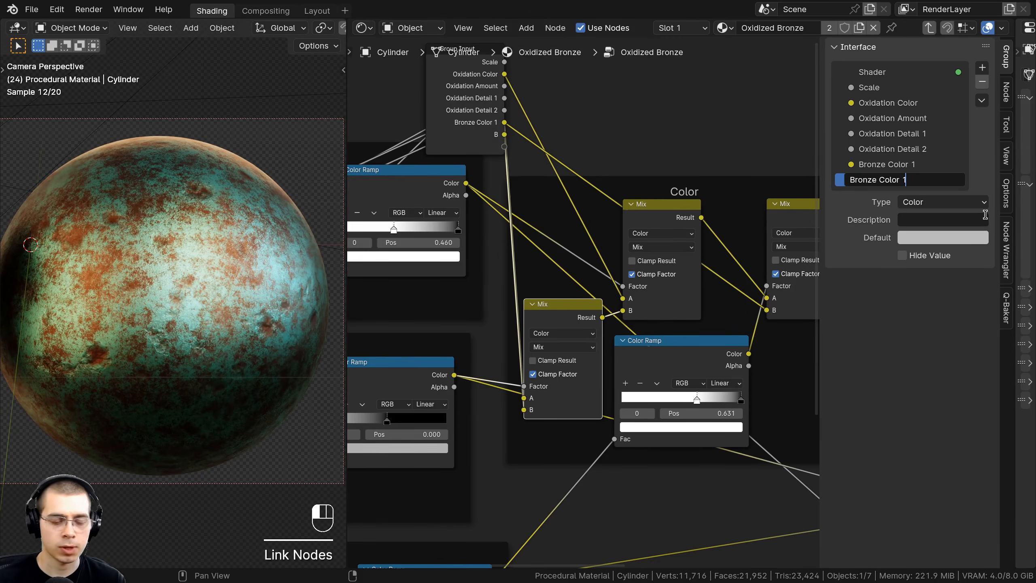
key("BackSpace")
type("2")
key("Return")
Step: Move the Group Input node below the Mapping frame, just before the Chunks frame
scroll(689, 202, "down", 4)
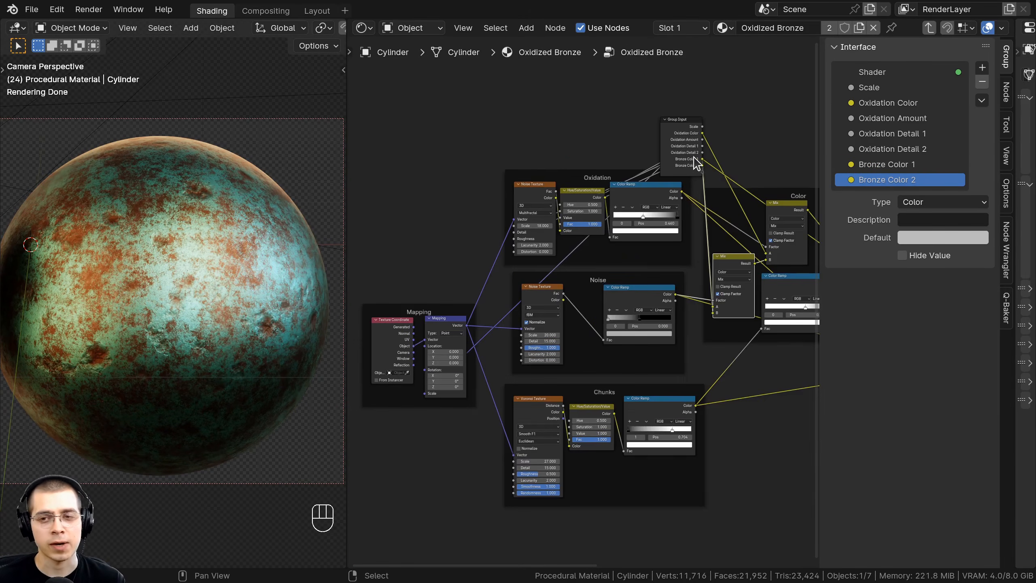
right_click(685, 155)
middle_click_drag(685, 155, 690, 77)
key("g")
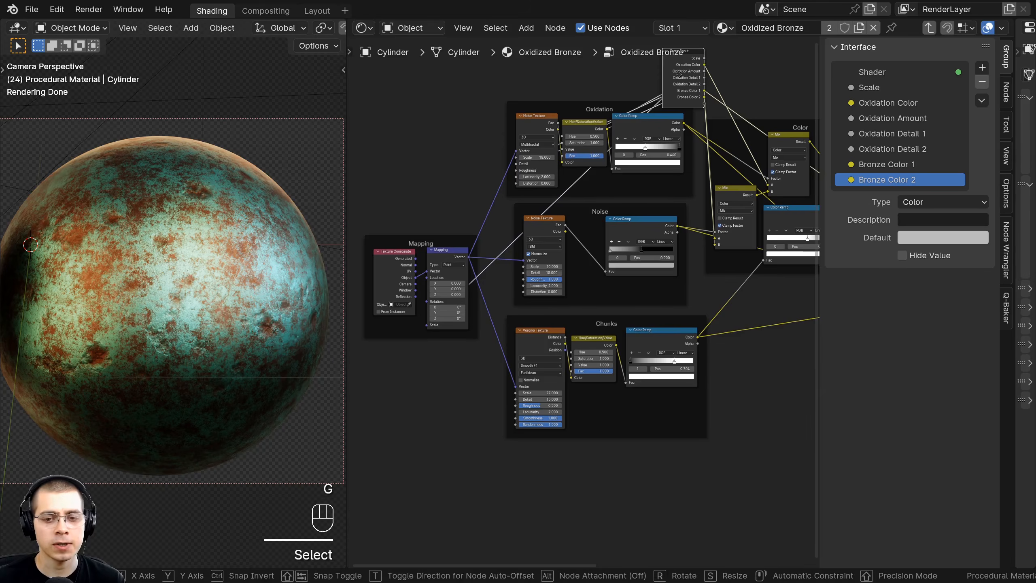
left_click(475, 381)
Step: Expose the Value of the Chunks frame's Hue/Saturation/Value node on the Group Input and name it "Chunks Size"
scroll(586, 232, "up", 5)
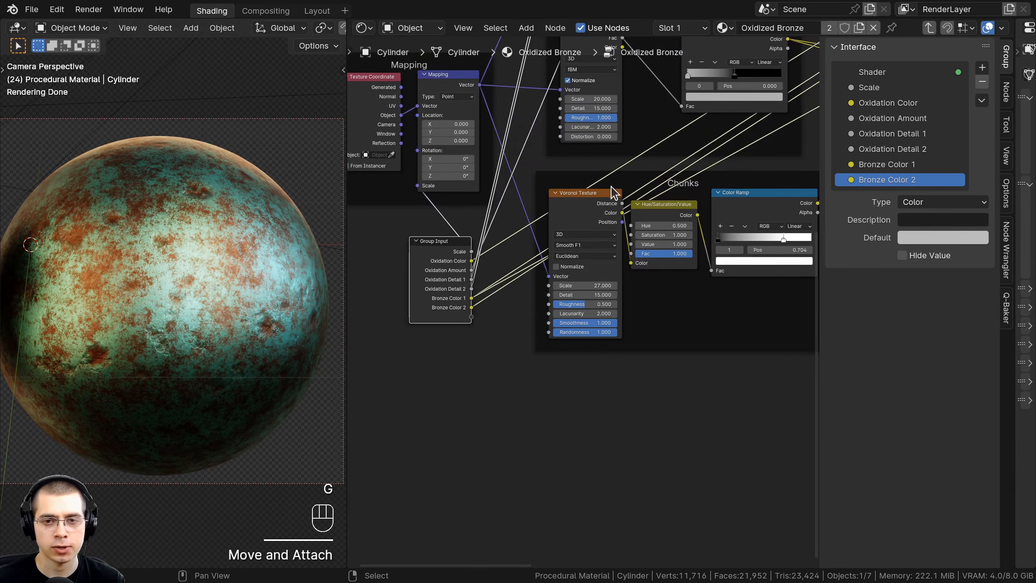
mouse_move(652, 238)
left_mouse_down("shift")
mouse_move(632, 238)
mouse_move(653, 238)
left_mouse_up("shift")
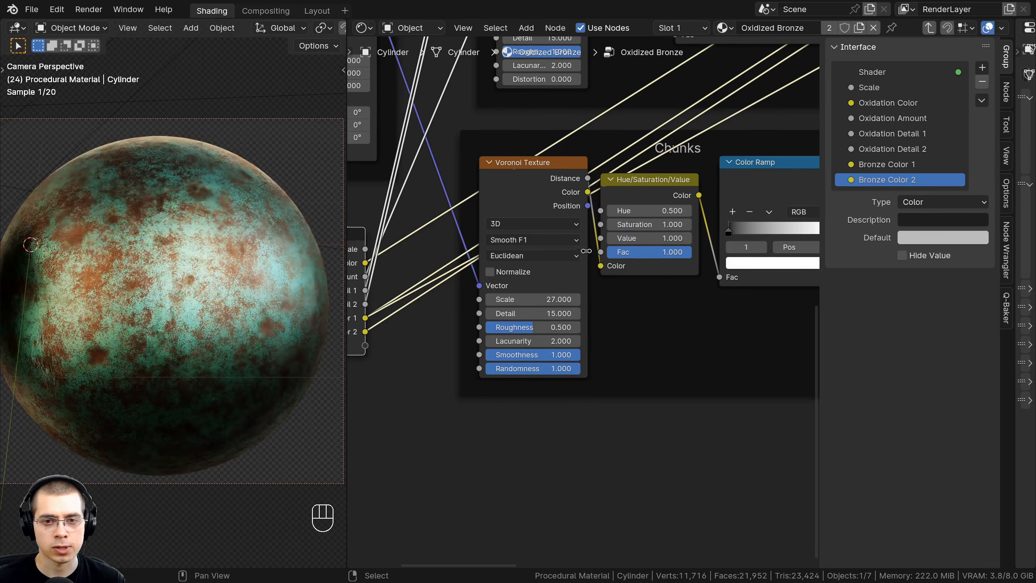
middle_click_drag(605, 239, 671, 234)
left_click_drag(667, 235, 431, 341)
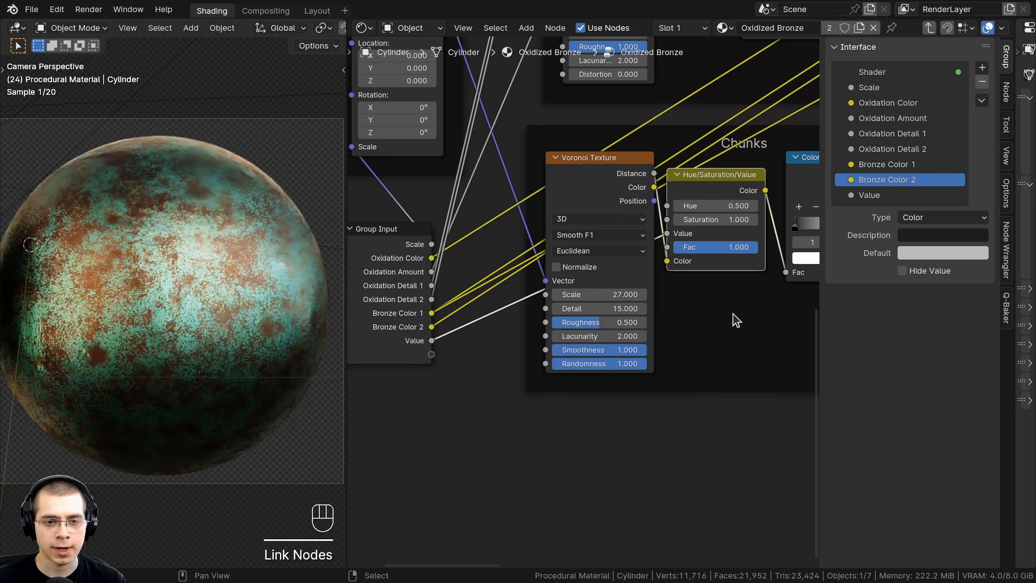
scroll(530, 233, "down", 3)
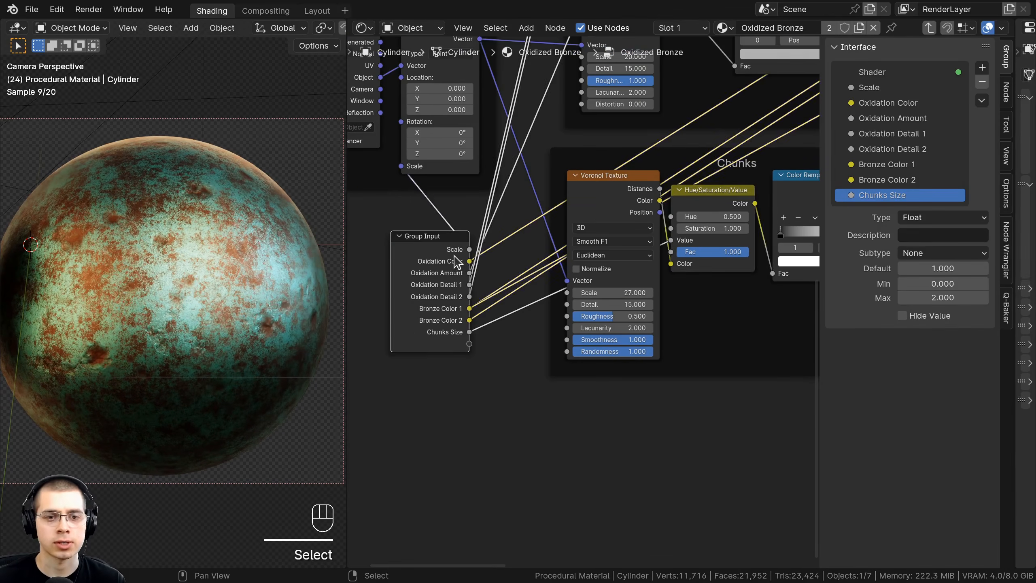
Step: Move the Group Input node below the Color frame, just before the Bump frame
scroll(515, 282, "down", 2)
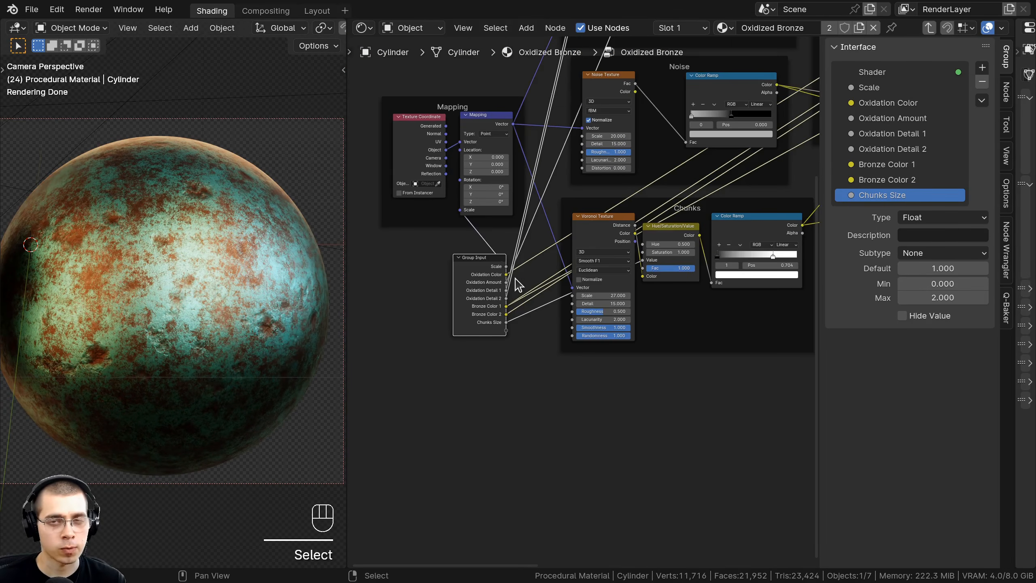
scroll(515, 282, "down", 2)
middle_click_drag(514, 281, 395, 241)
key("g")
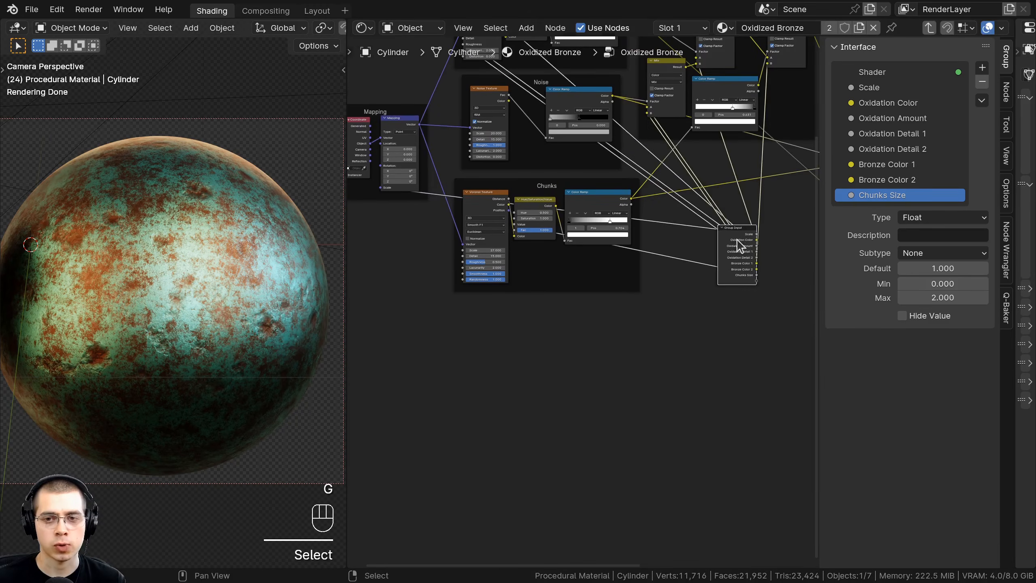
key("g")
scroll(526, 319, "up", 2)
middle_click_drag(526, 318, 529, 343)
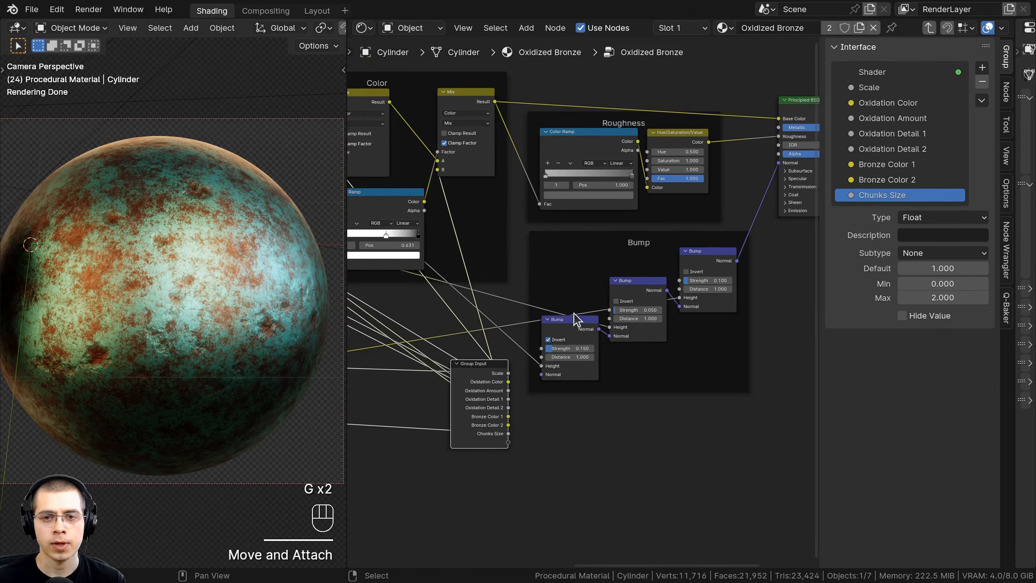
Step: Expose the Value of the Roughness frame's Hue/Saturation/Value node on the Group Input and name it "Roughness"
scroll(575, 313, "up", 3)
left_click_drag(710, 133, 677, 133)
right_click(710, 133)
middle_click_drag(673, 165, 687, 147, "shift")
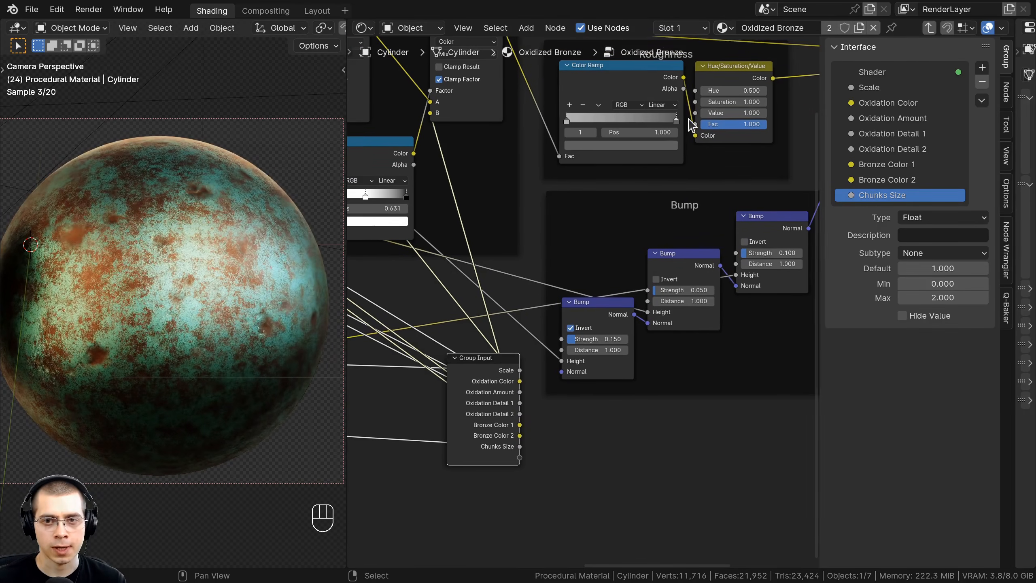
left_click_drag(695, 114, 520, 458)
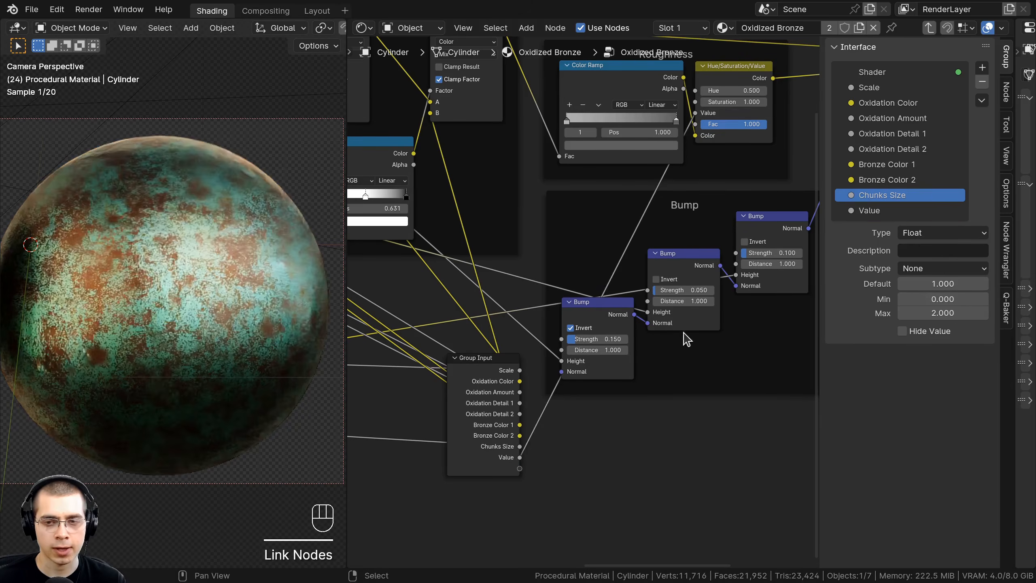
double_click(888, 209)
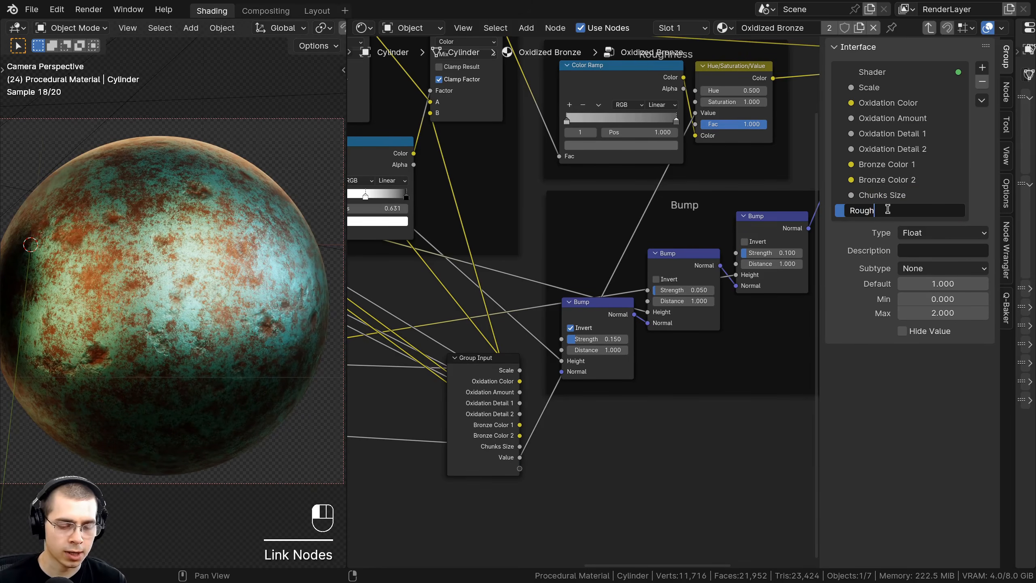
type("Roughness")
key("Return")
Step: Expose the Strength of the first and second Bump nodes on the Group Input node
middle_click_drag(600, 311, 603, 285)
scroll(603, 285, "up", 1)
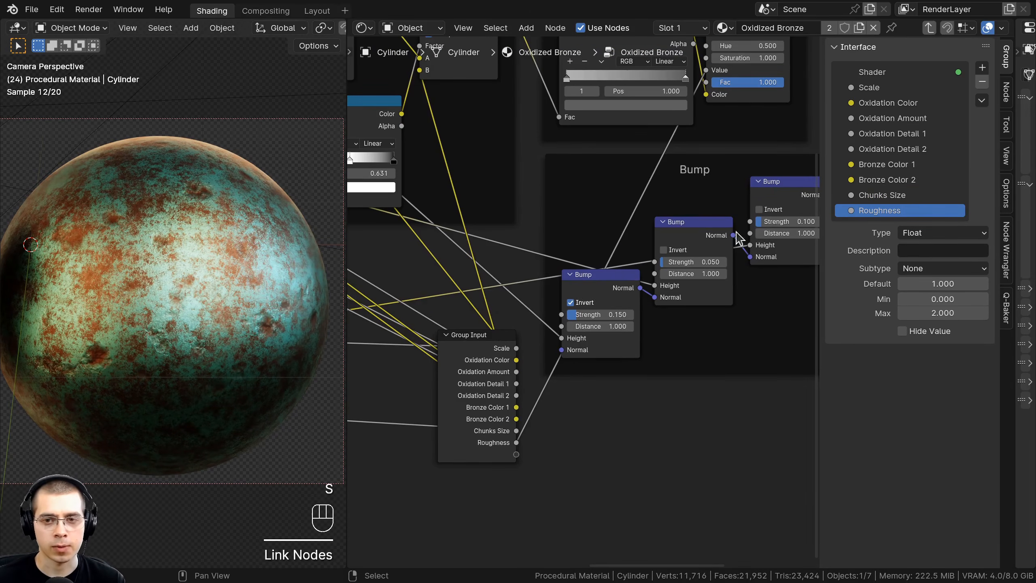
middle_click_drag(558, 407, 573, 381)
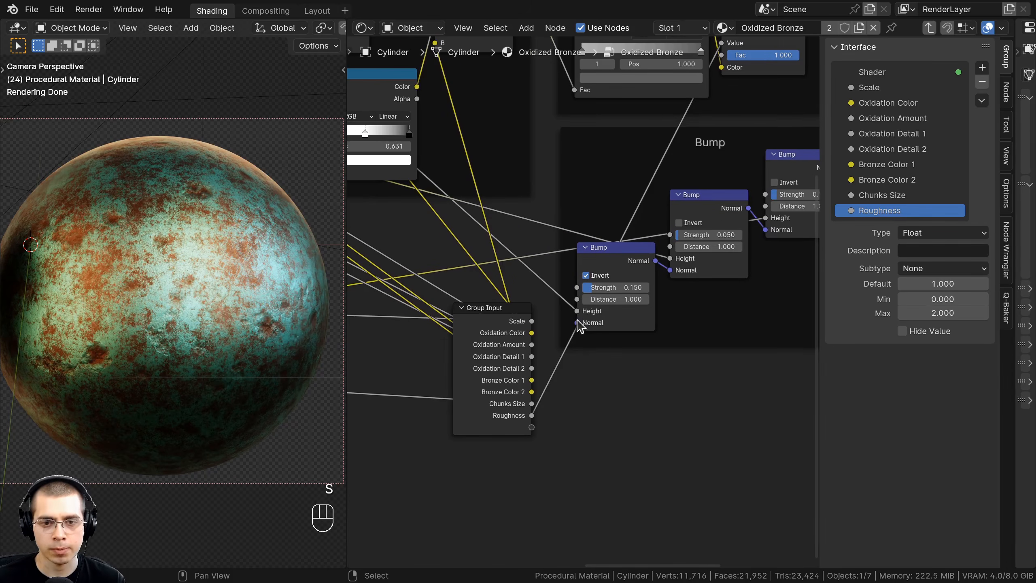
middle_click_drag(578, 293, 577, 255)
left_click_drag(578, 250, 570, 359)
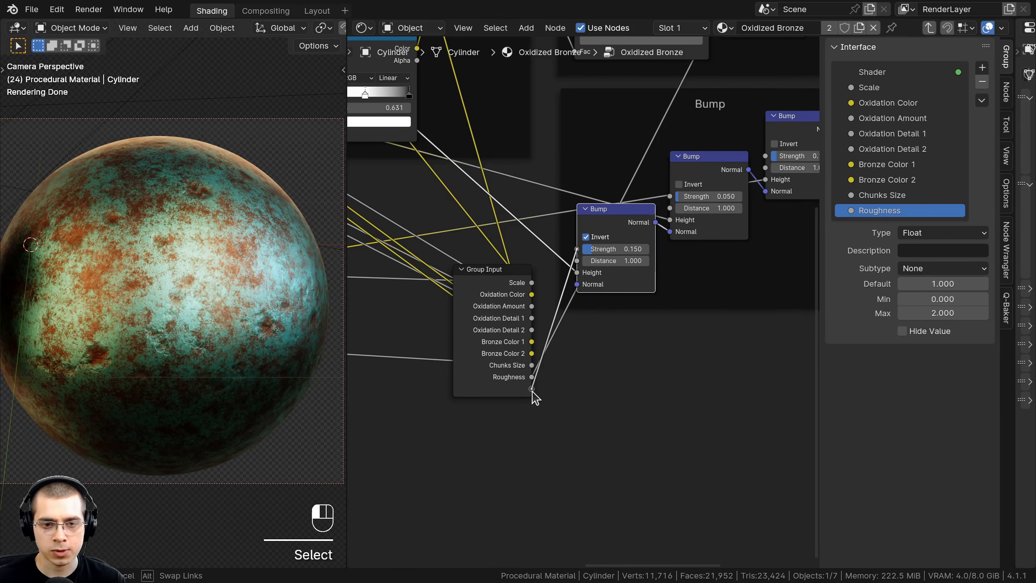
left_click_drag(532, 392, 531, 389)
left_click_drag(670, 196, 532, 400)
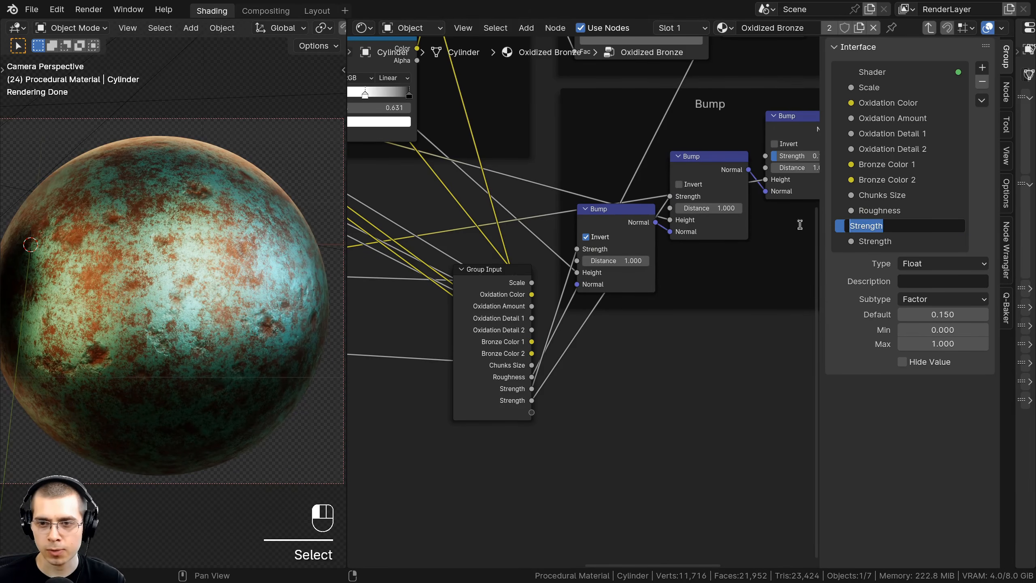
Step: Rename the two Strength inputs "Bump Strength 1" and "Bump Strength 2"
double_click(867, 241)
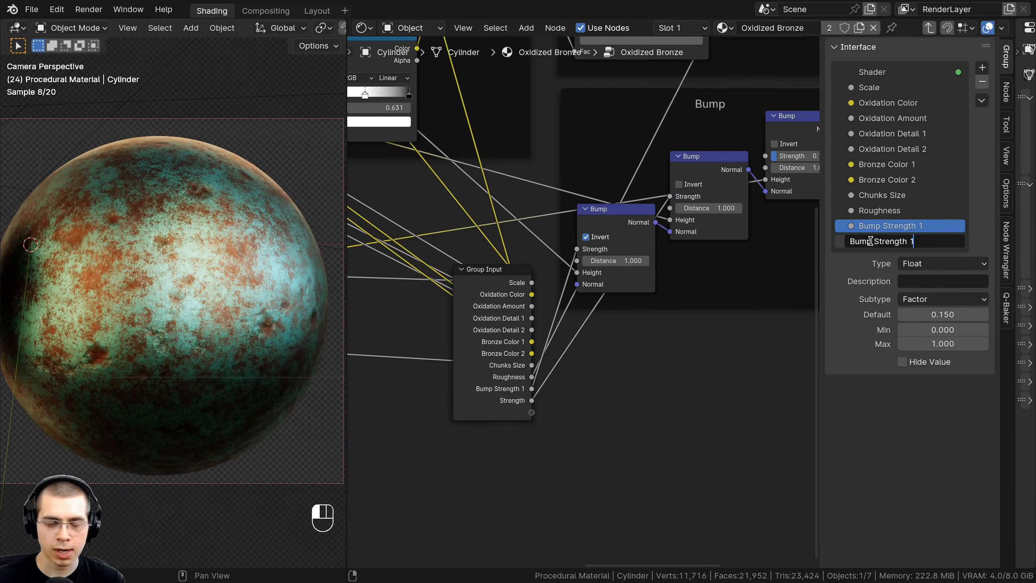
key("BackSpace")
type("2")
key("Return")
Step: Expose the last Bump node's Strength on the Group Input and name it "Chunks Bump Strength"
middle_click_drag(640, 247, 680, 231)
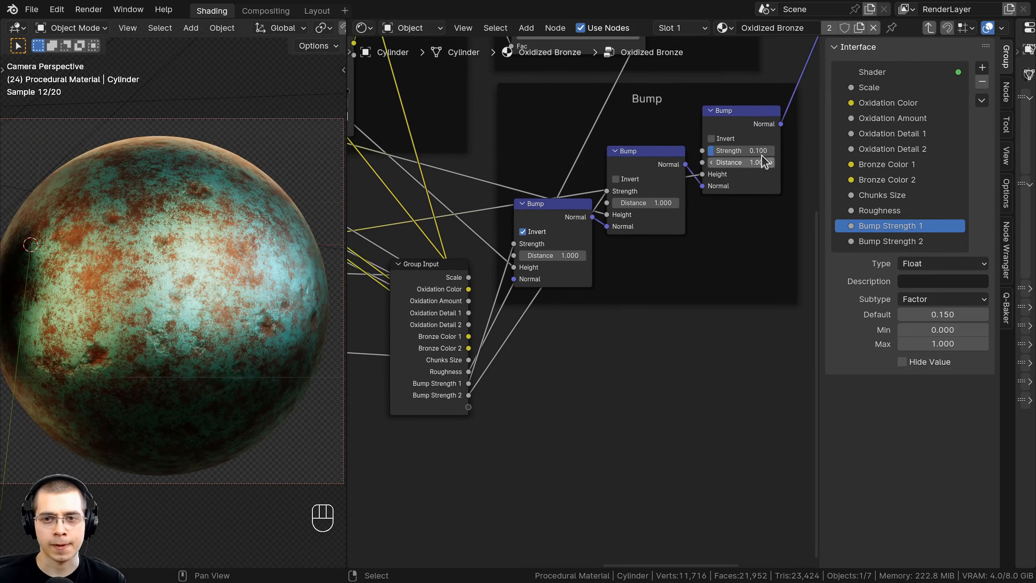
mouse_move(723, 151)
left_mouse_down()
mouse_move(760, 151)
mouse_move(722, 151)
left_mouse_up()
right_click(723, 151)
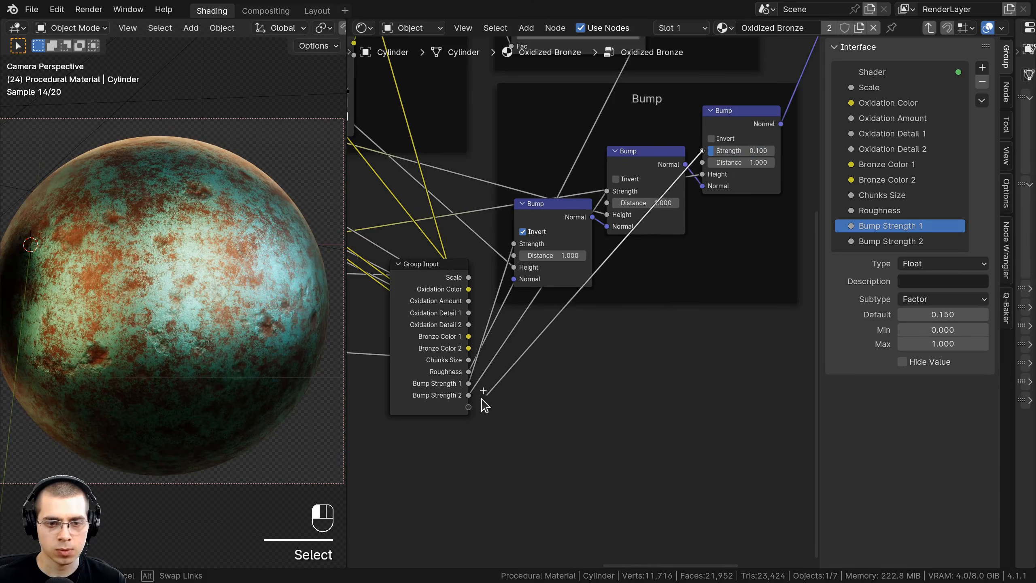
left_click_drag(470, 406, 468, 406)
left_click(877, 256)
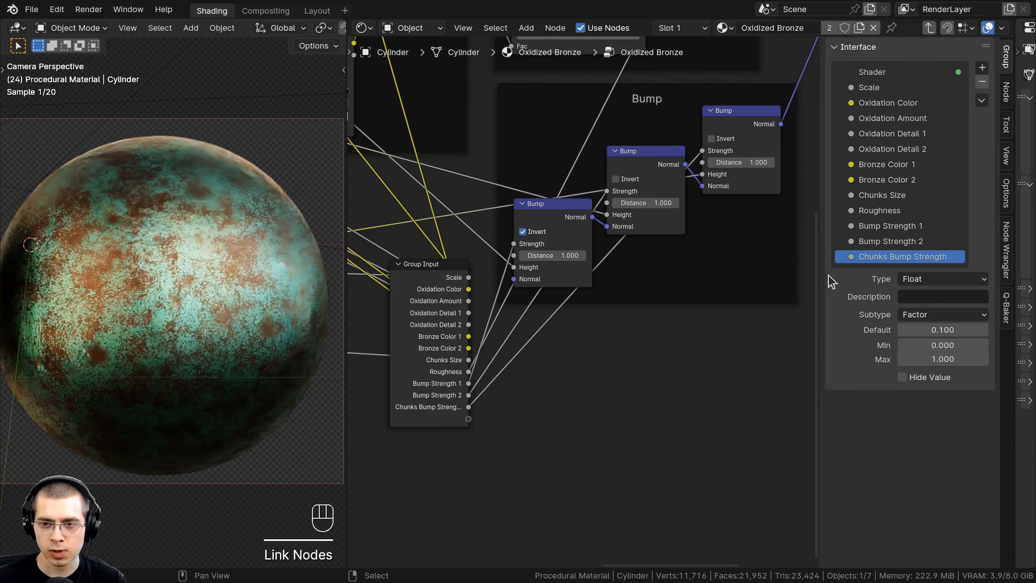
Step: Hide the node editor's sidebar and move the Group Input node in front of the Mapping frame
scroll(620, 352, "down", 4)
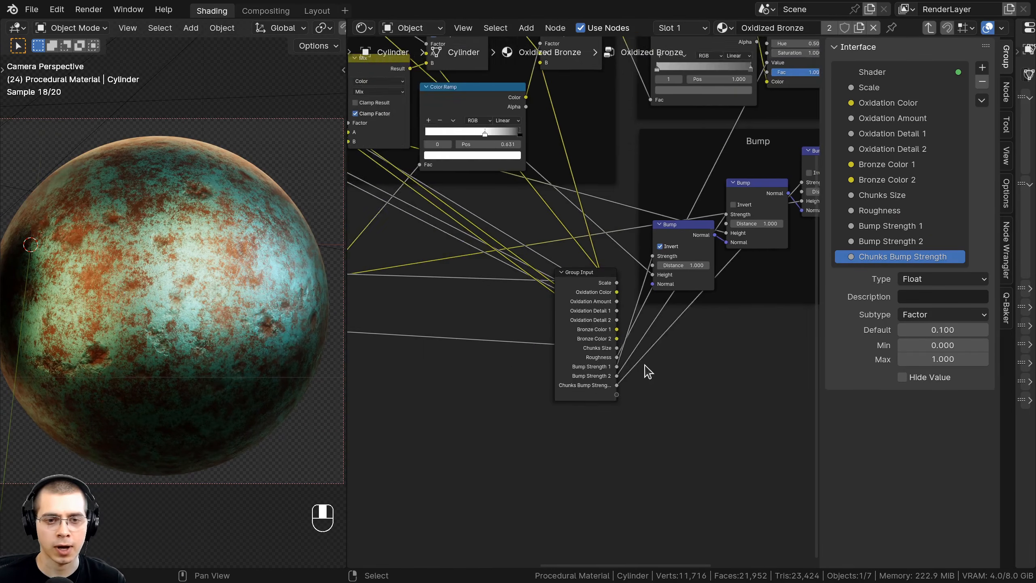
key("n")
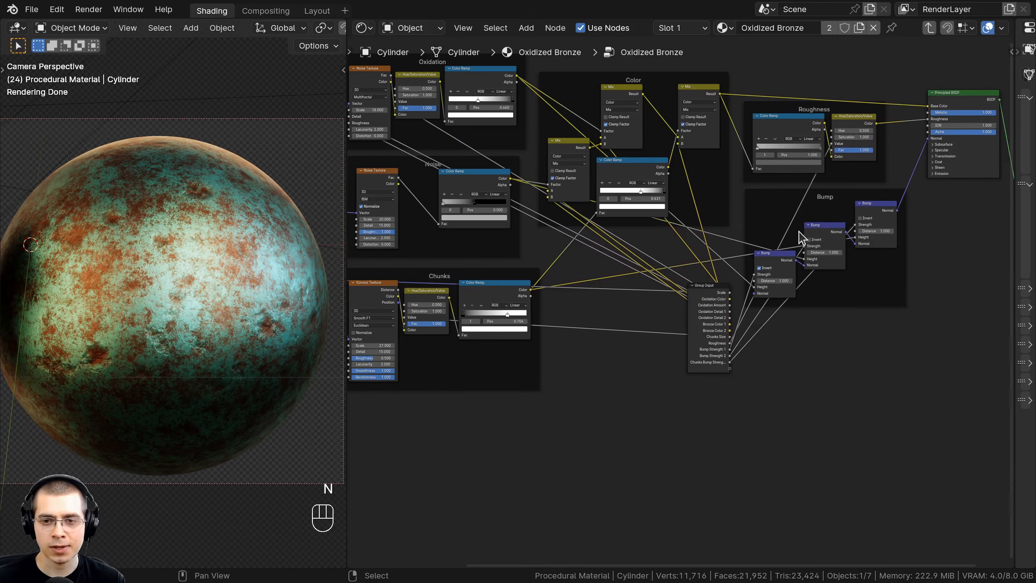
left_click(695, 300)
scroll(695, 300, "down", 2)
key("g")
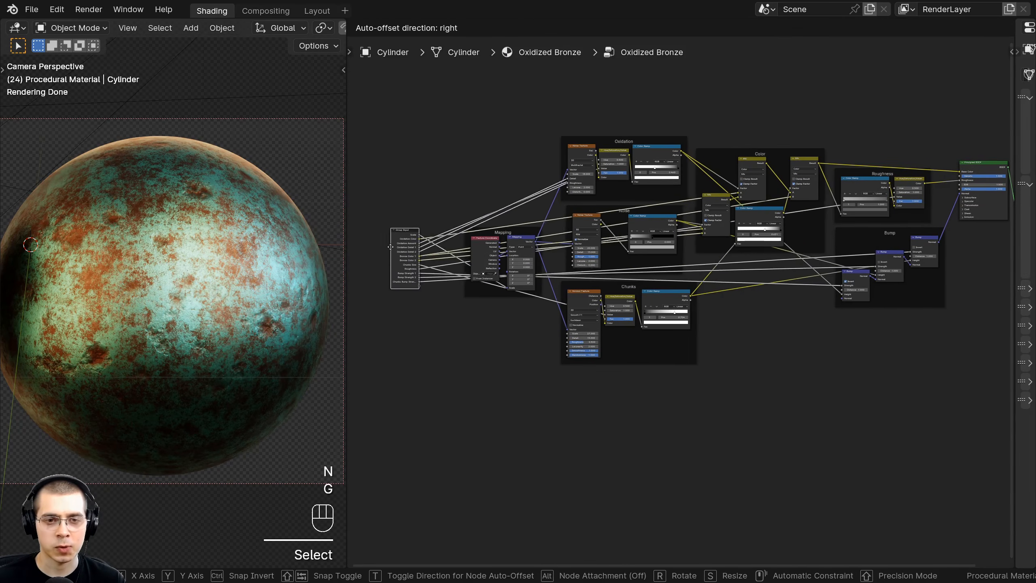
left_click(410, 250)
middle_click_drag(637, 274, 592, 293)
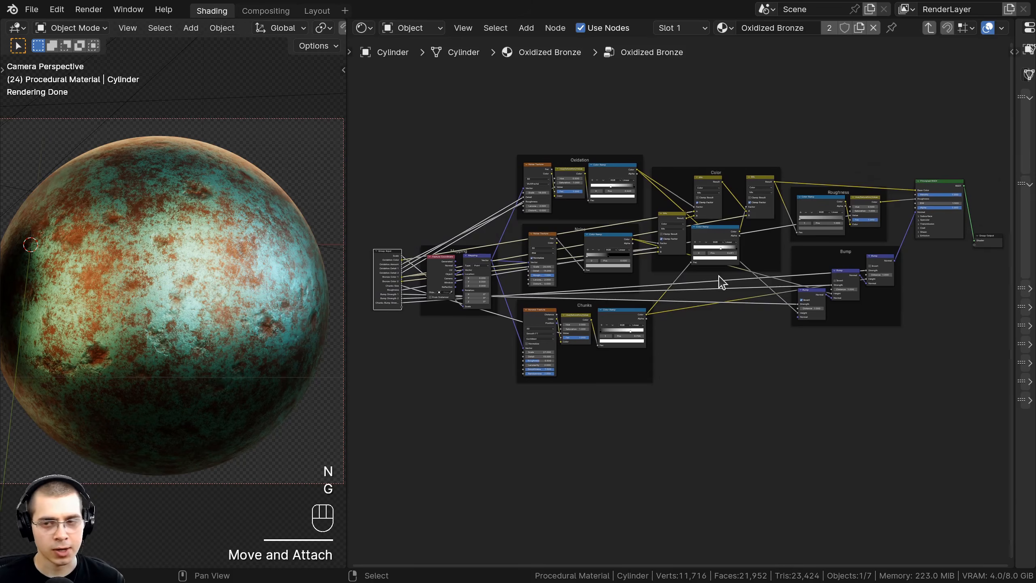
Step: Exit the node group and move the Material Output node closer to the Oxidized Bronze group node
key("Tab")
scroll(636, 273, "up", 5)
key("a")
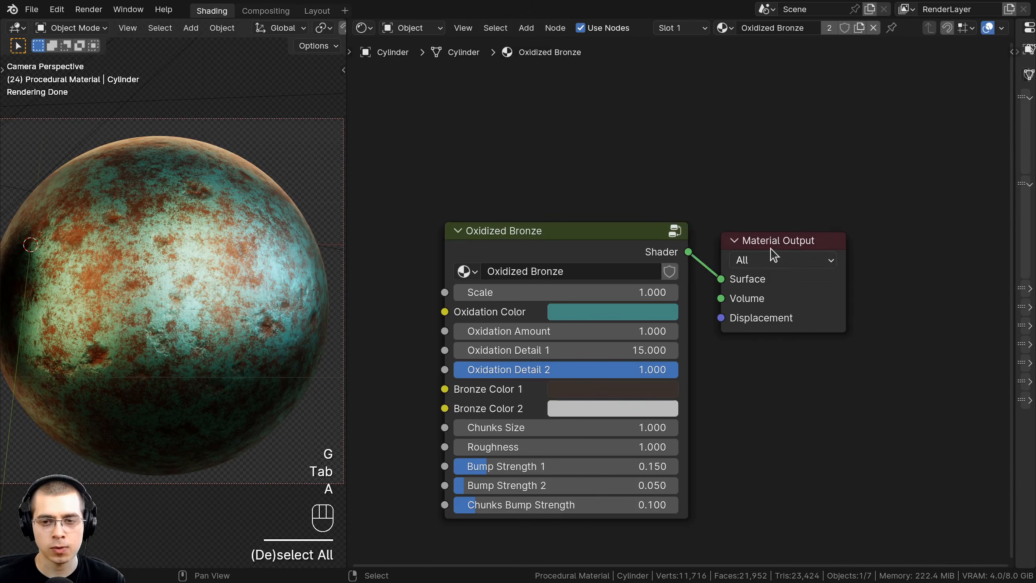
left_click_drag(770, 254, 697, 269)
Step: Widen the 3D viewport and frame the cylinder and sphere together
left_click_drag(347, 257, 422, 255)
middle_click_drag(326, 279, 301, 264, "shift")
scroll(301, 264, "up", 1)
middle_click_drag(237, 271, 261, 288, "shift")
scroll(267, 282, "down", 2)
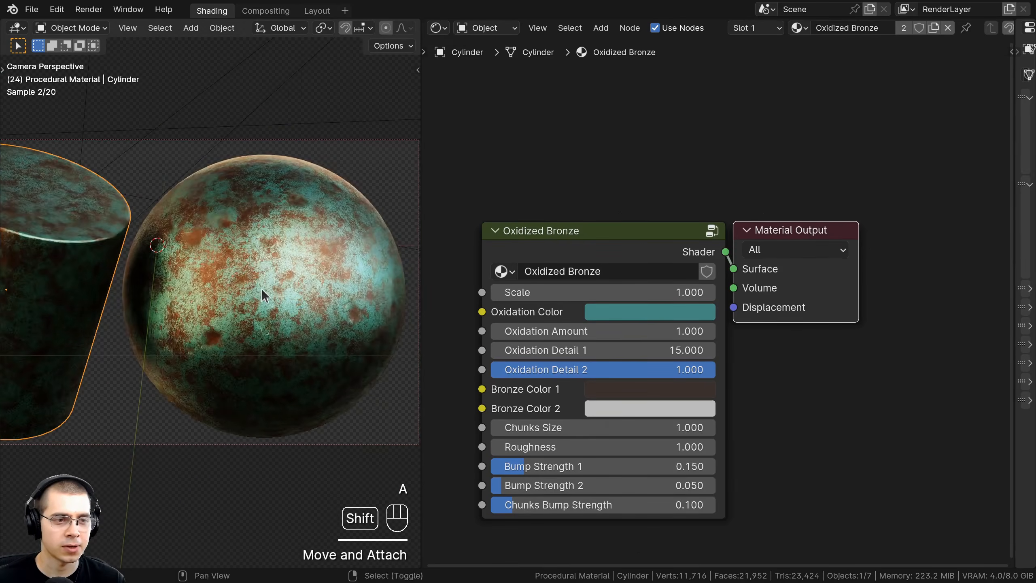
Step: Try out different Scale, Oxidation Color and Oxidation Amount settings on the Oxidized Bronze group node
mouse_move(693, 183)
left_mouse_down()
mouse_move(734, 183)
mouse_move(694, 183)
left_mouse_up()
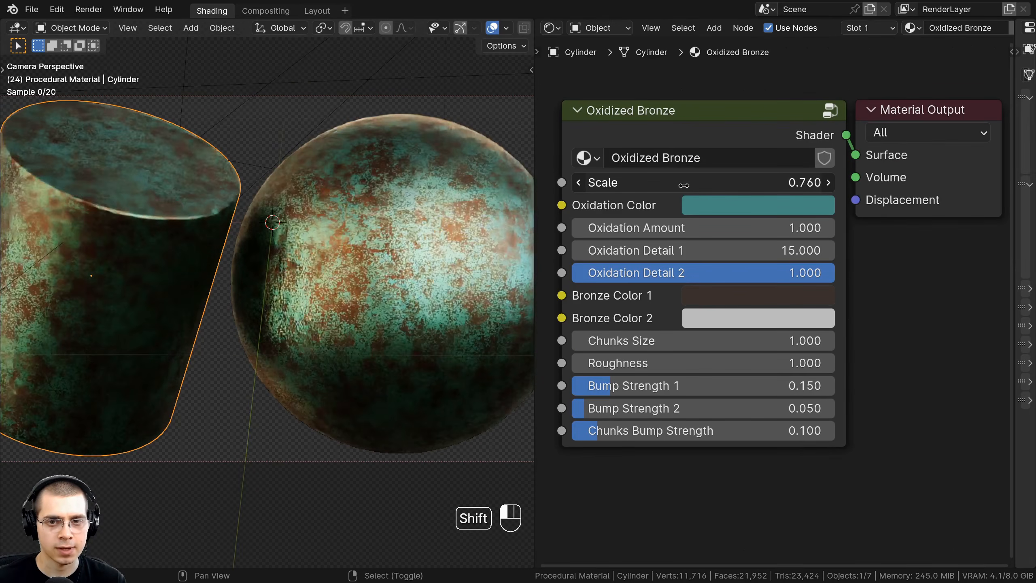
right_click(710, 183)
left_click(706, 209)
left_click_drag(708, 252, 763, 228)
right_click(672, 228)
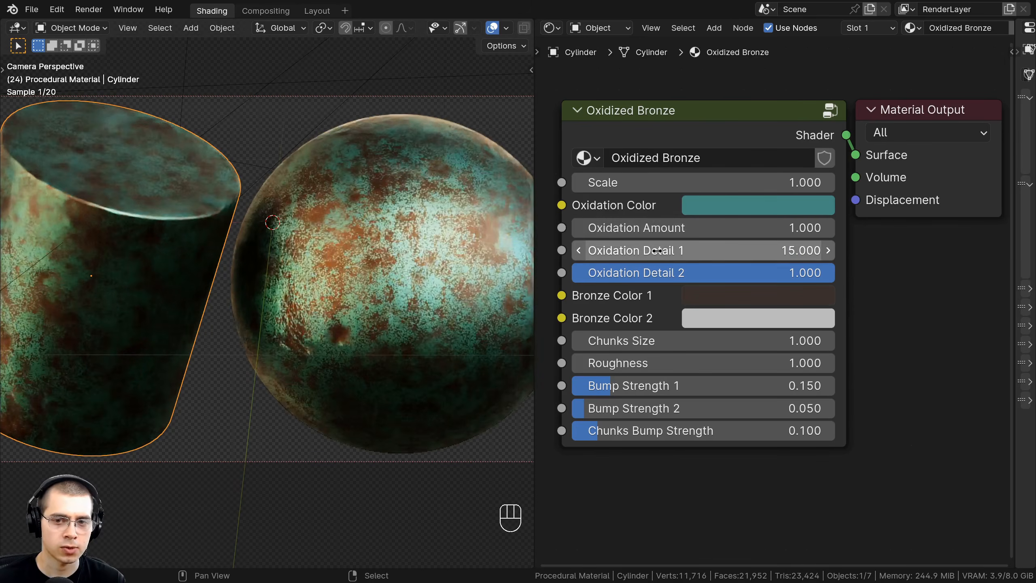
Step: Try lower values for Oxidation Detail 1, such as 3.570, and Oxidation Detail 2, such as 0.798
left_click_drag(669, 252, 611, 250, "shift")
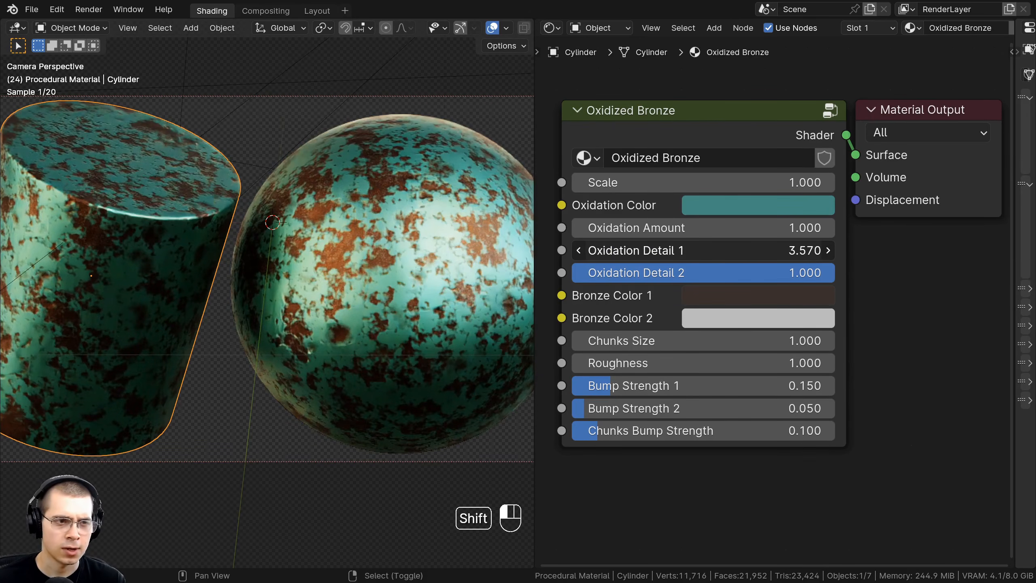
right_click(673, 251)
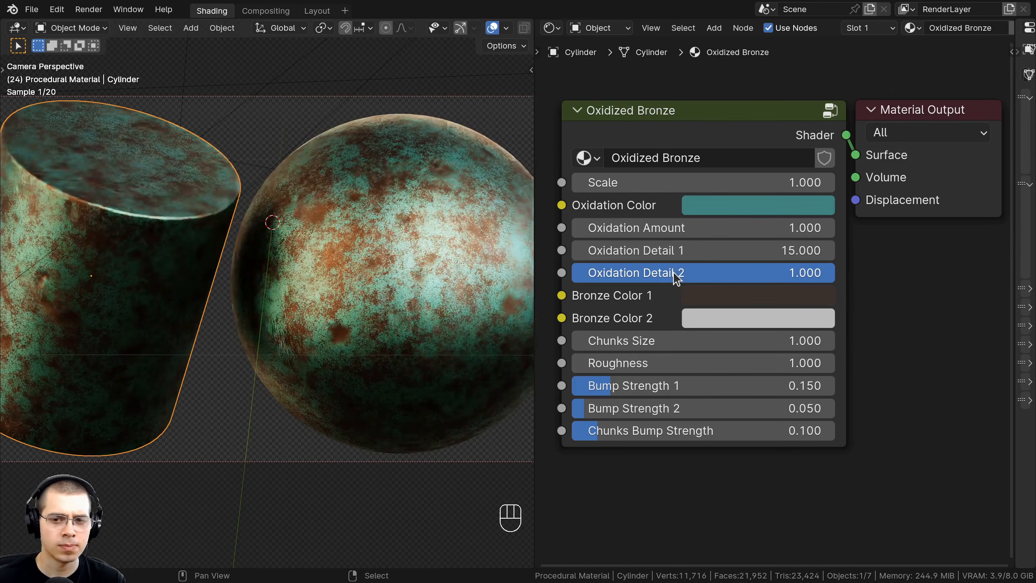
left_click_drag(673, 273, 572, 273)
right_click(572, 272)
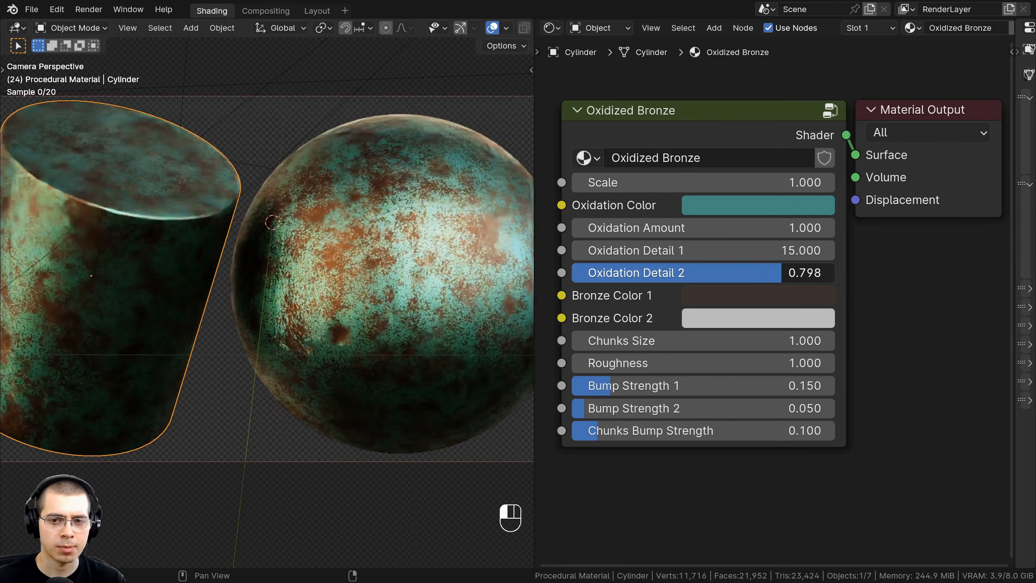
Step: Restore Oxidation Detail 2 to 1.000 and try out different brightness and hue settings for Bronze Color 1
left_click_drag(781, 272, 778, 272)
right_click(778, 273)
scroll(774, 296, "down", 3)
middle_click_drag(740, 293, 774, 289)
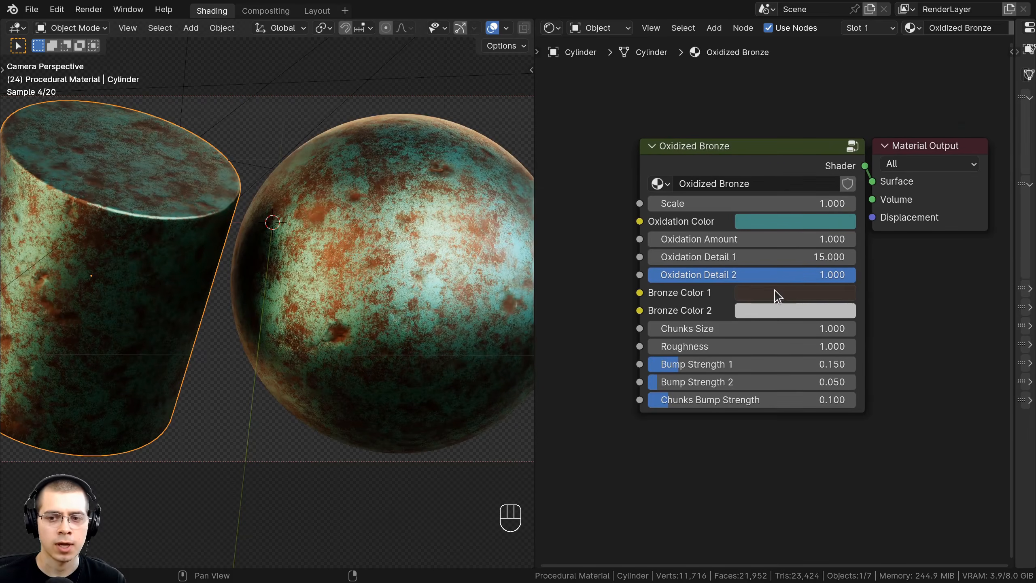
left_click(766, 294)
mouse_move(842, 167)
left_mouse_down()
mouse_move(842, 74)
mouse_move(843, 148)
left_mouse_up()
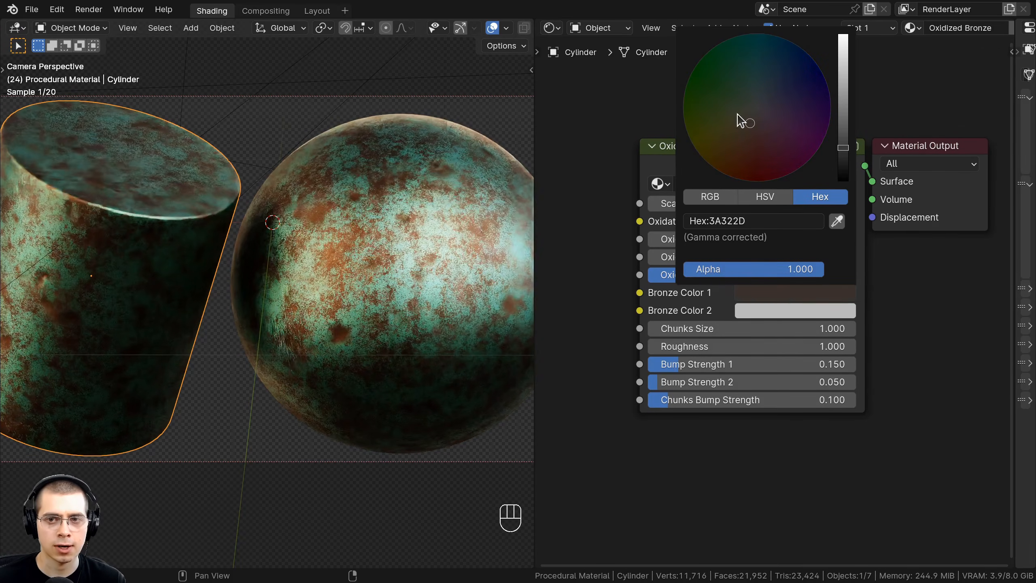
left_click_drag(748, 95, 751, 123)
Step: Try a Chunks Size of 1.910, reset it to 1.000, and try Roughness values such as 1.290 and 0.610
middle_click_drag(710, 296, 708, 273)
scroll(708, 273, "up", 1)
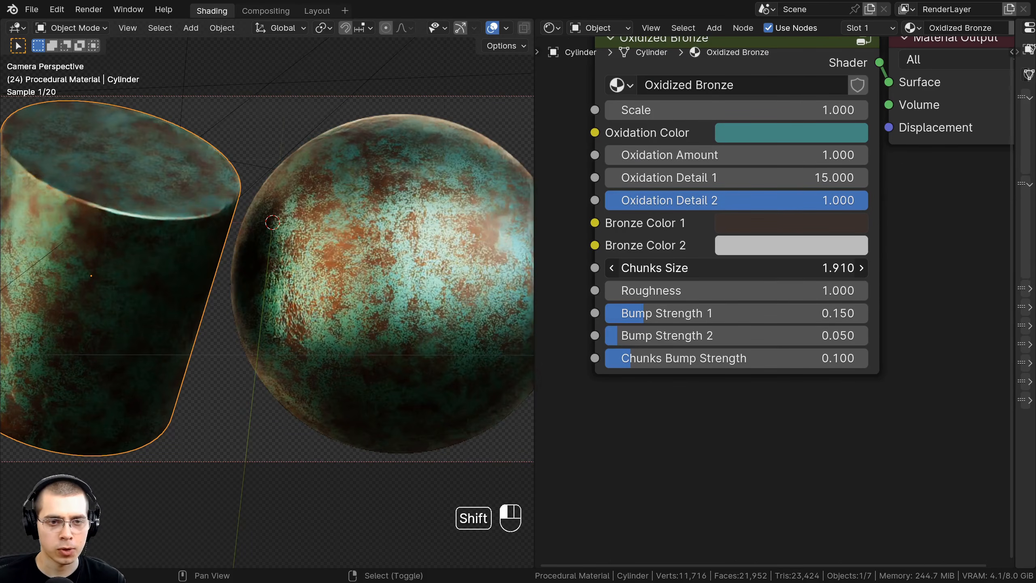
key("BackSpace")
scroll(709, 280, "down", 1)
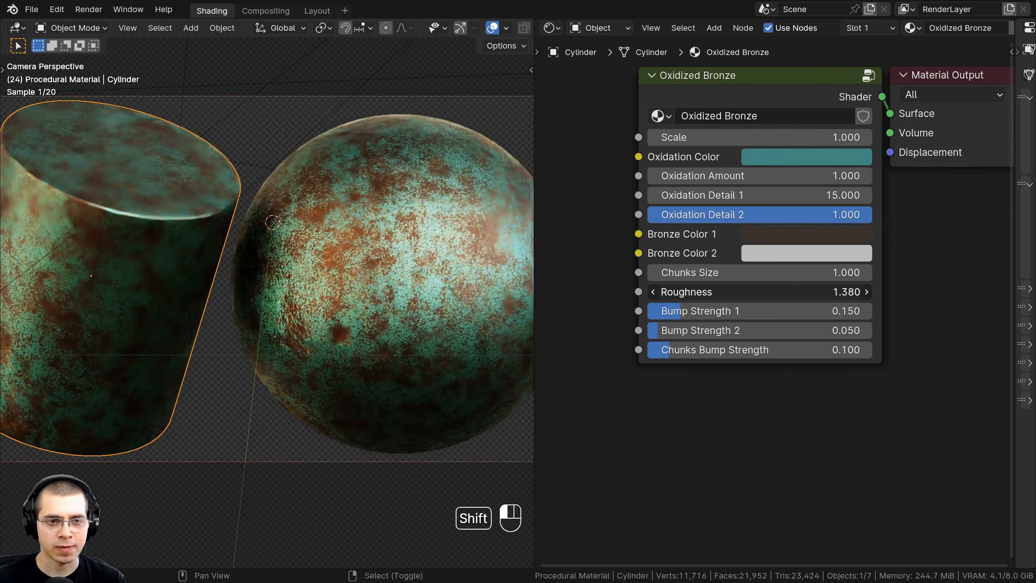
left_click_drag(759, 292, 763, 292, "shift")
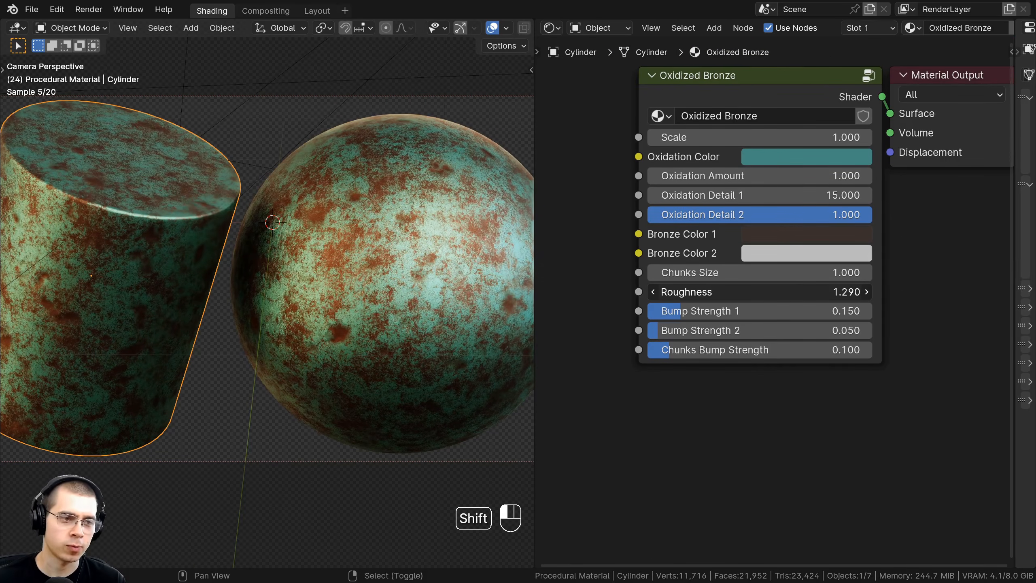
left_click_drag(763, 292, 750, 292, "shift")
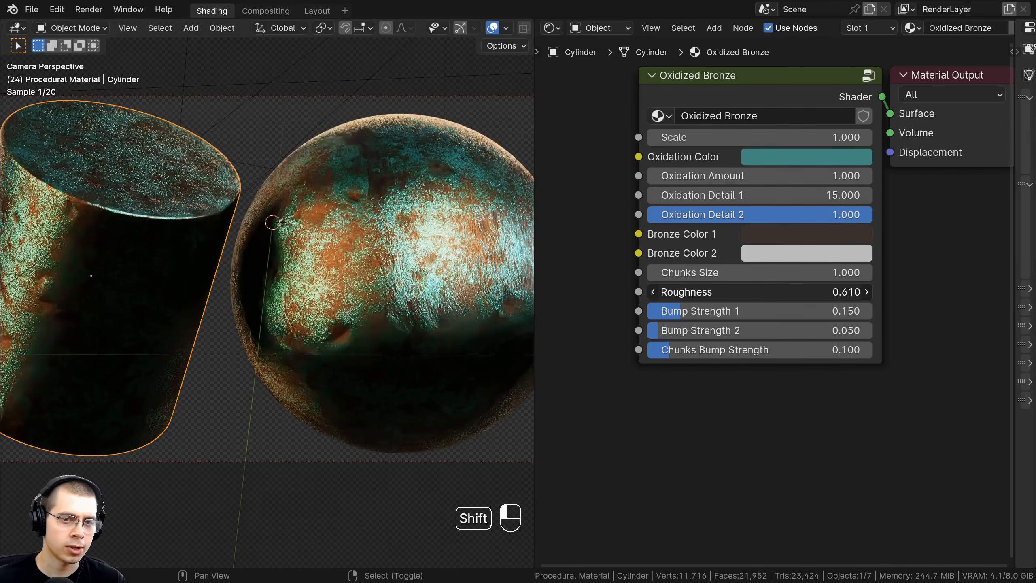
Step: Try out different Bump Strength 1, Bump Strength 2 and Chunks Bump Strength values, such as 0.418 for the chunks
left_click_drag(710, 308, 754, 331)
right_click(755, 311)
right_click(755, 331)
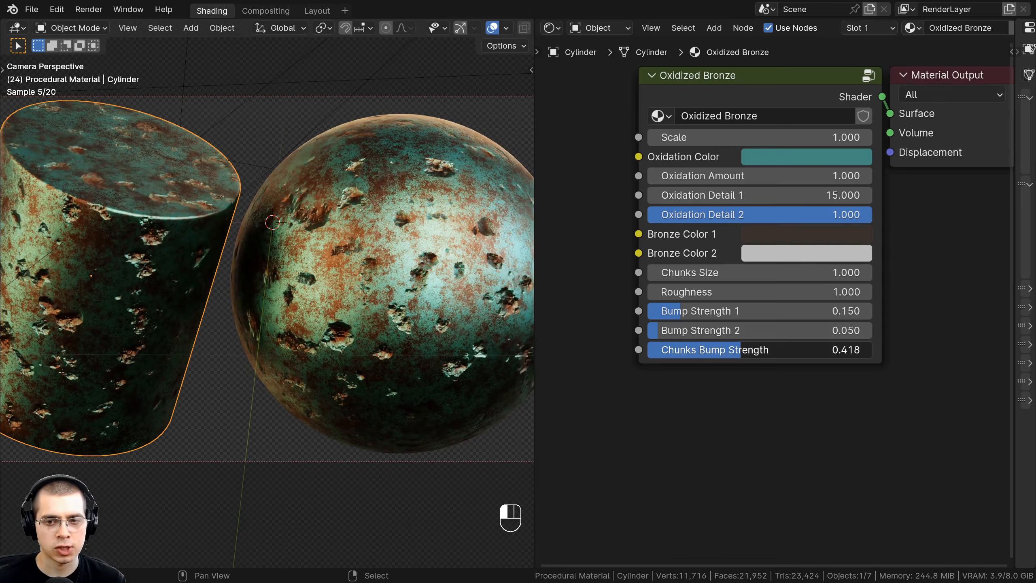
left_click_drag(780, 350, 801, 350)
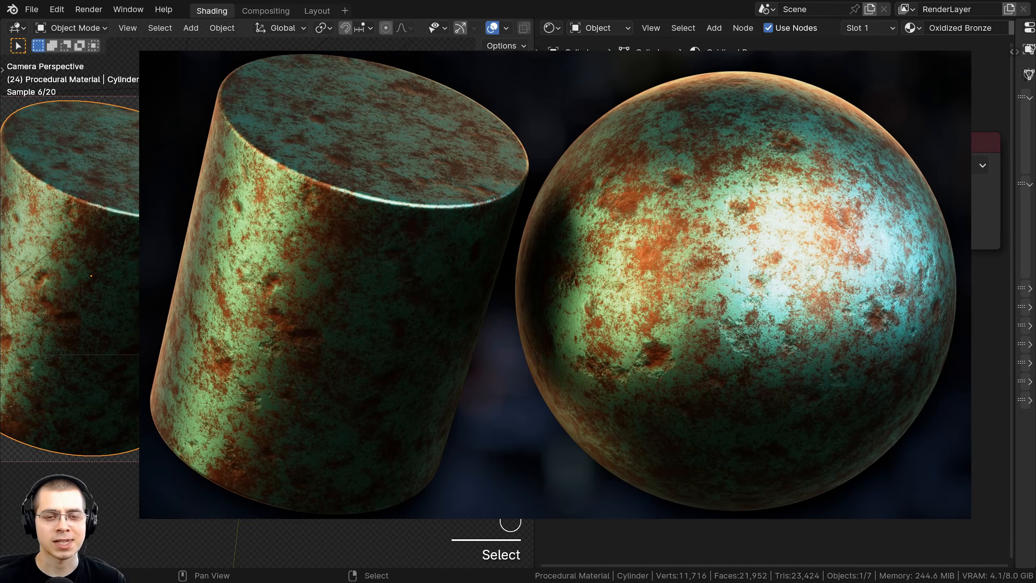
middle_click_drag(408, 294, 310, 302, "shift")
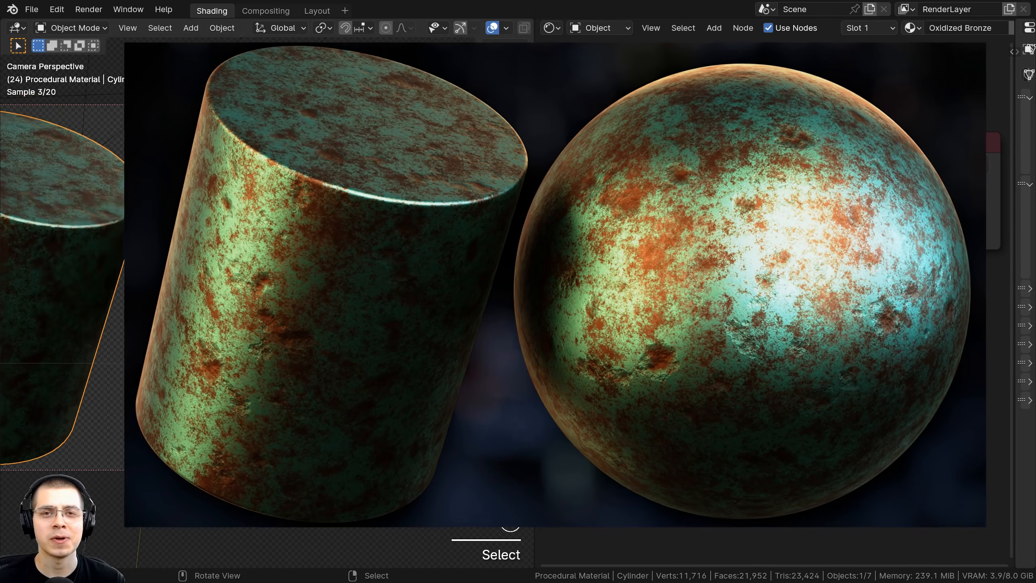
key("g")
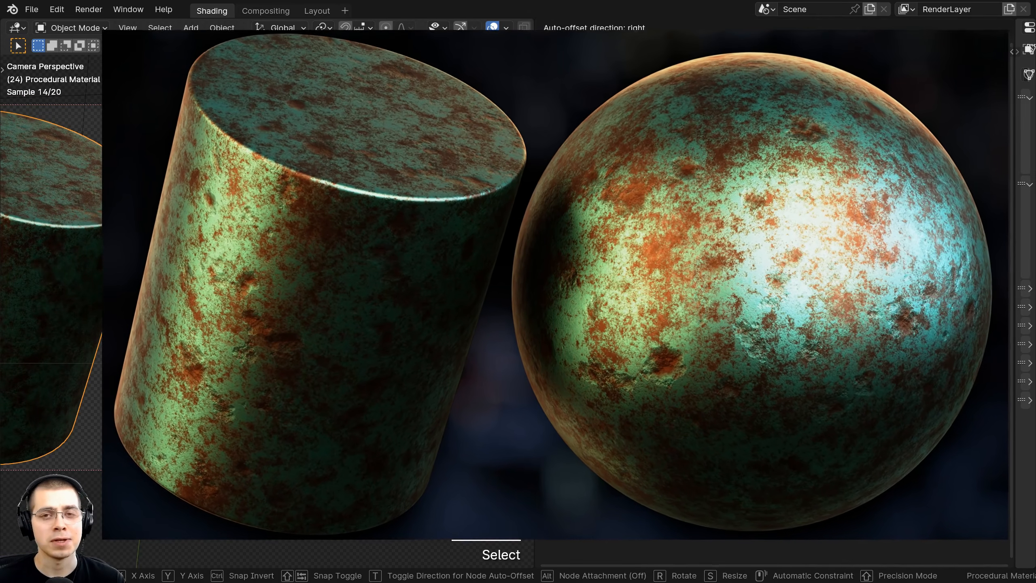
key("a")
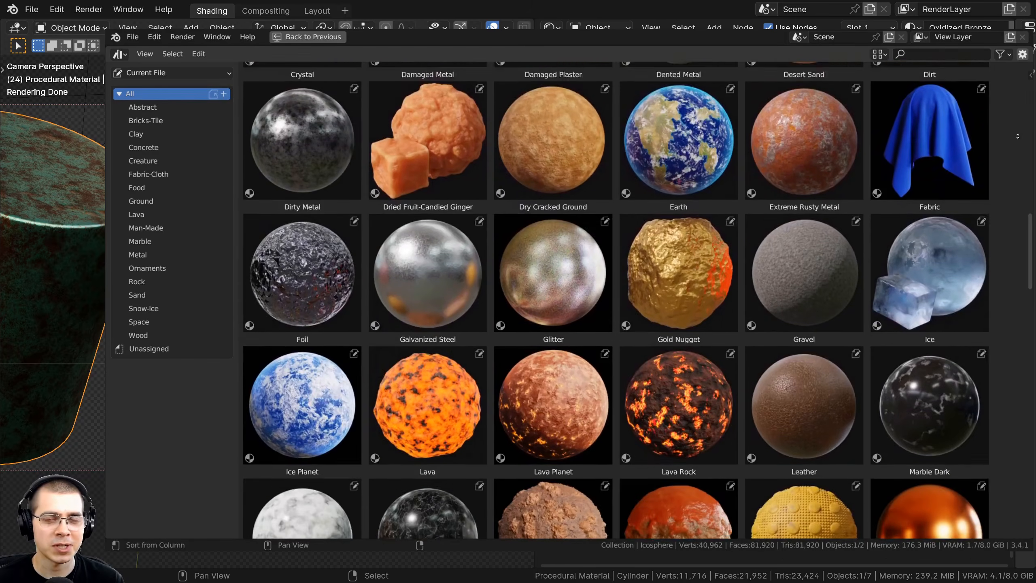
Step: Browse the material asset library and apply the Cheese material to the cheese in the kitchen scene
scroll(1018, 136, "down", 10)
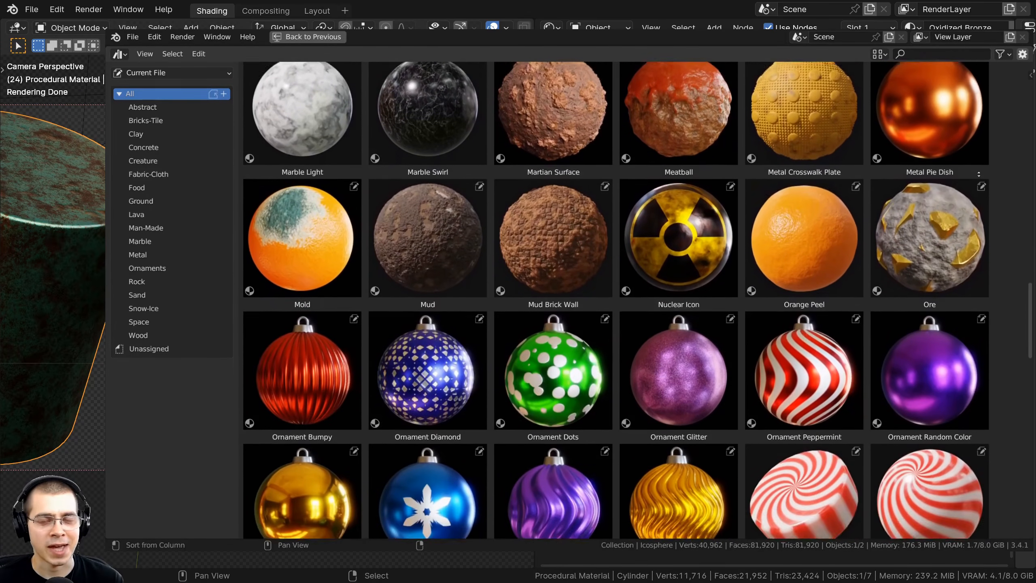
scroll(616, 300, "down", 7)
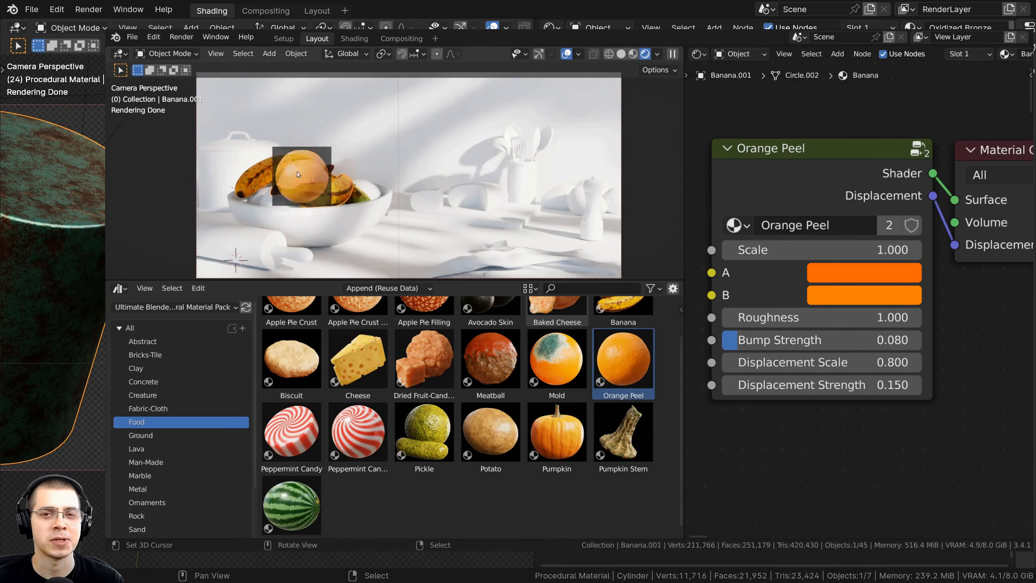
left_click_drag(358, 358, 427, 195)
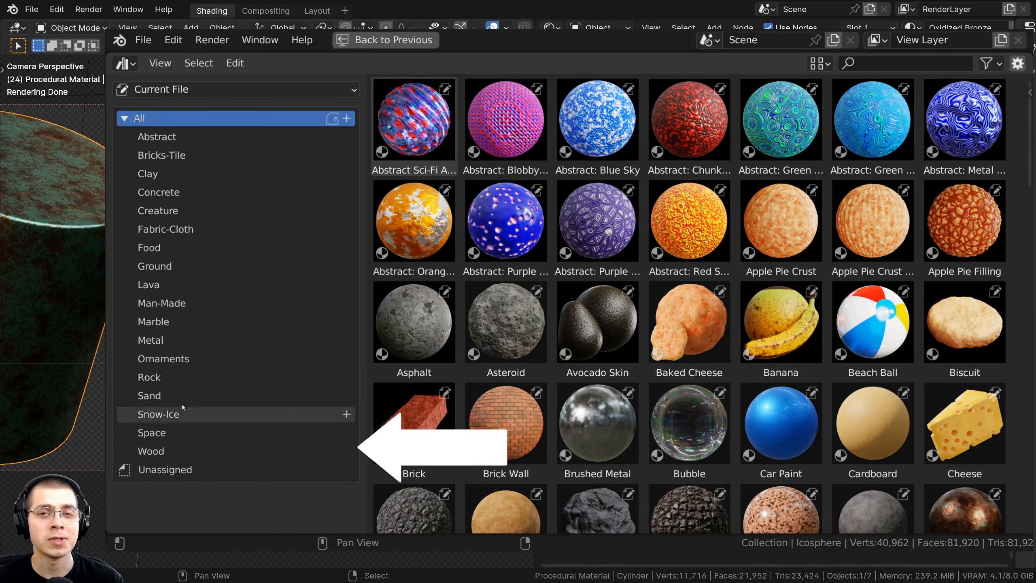
Step: Look through the Rock, Lava and Space categories of the material asset library
left_click(172, 376)
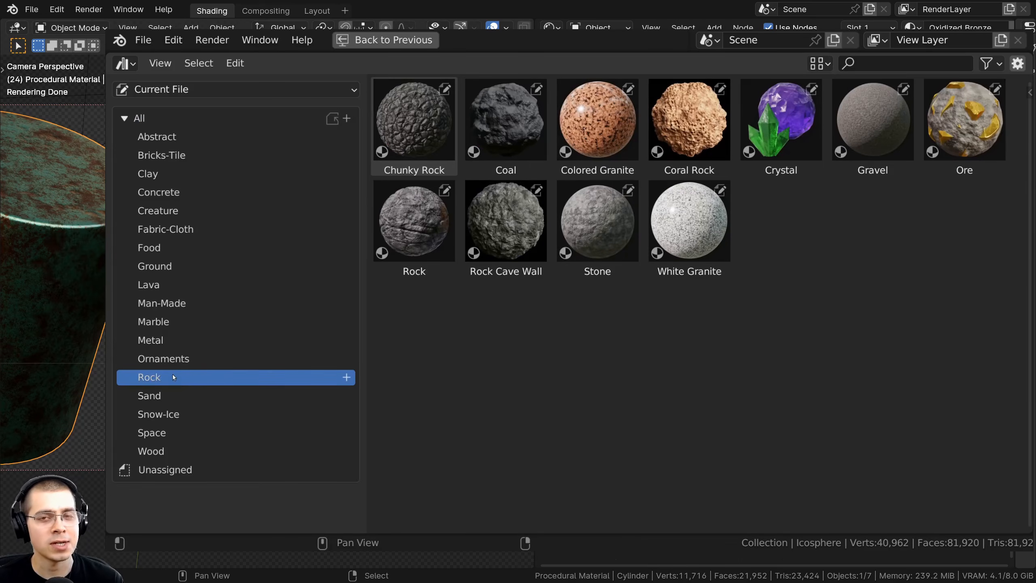
left_click(165, 286)
left_click(169, 434)
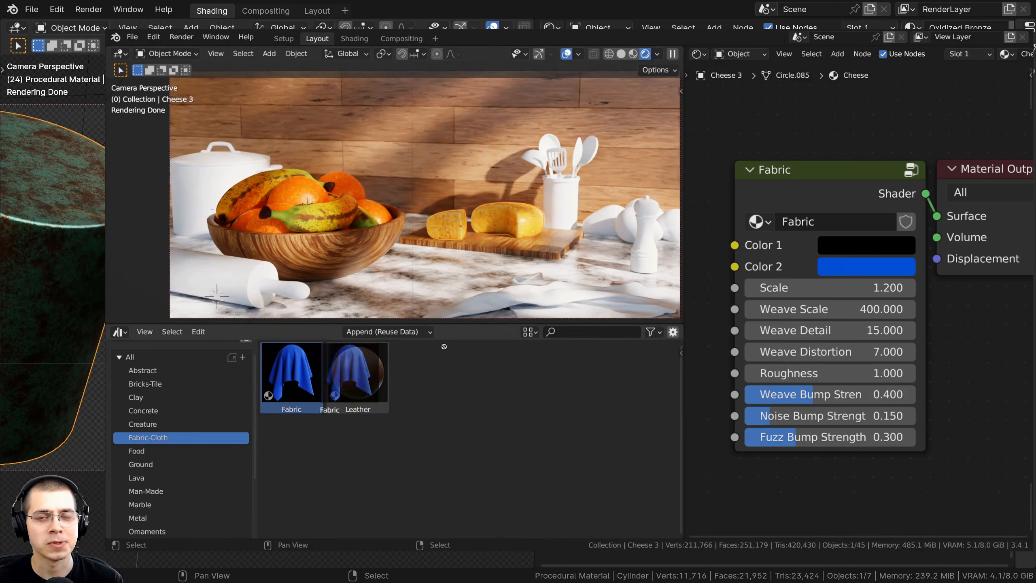
Step: Apply the Fabric material to the cloth on the kitchen counter and a dark marble material to the back wall
left_click_drag(291, 372, 573, 203)
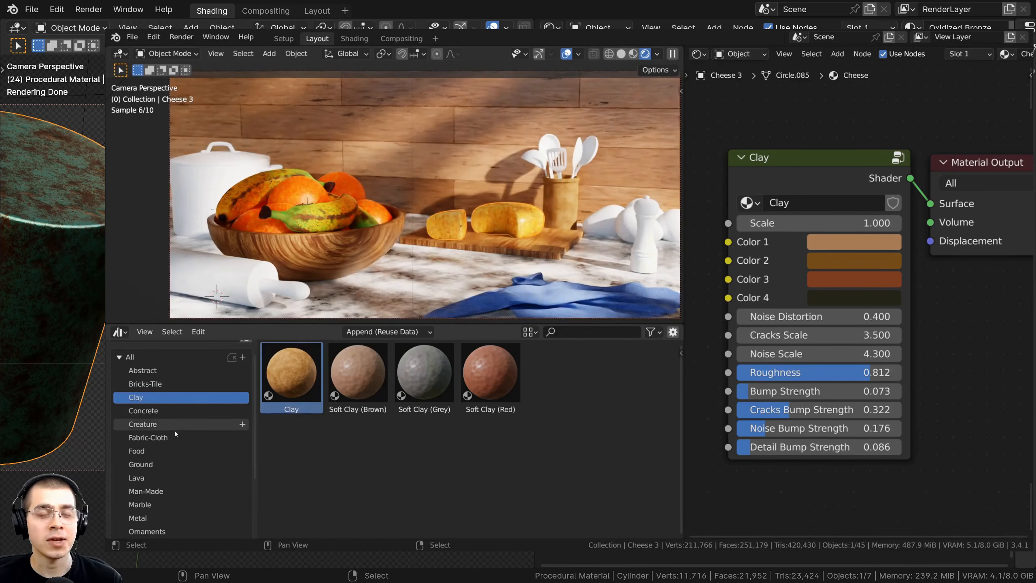
scroll(175, 434, "down", 3)
left_click(186, 446)
left_click_drag(388, 245, 408, 139)
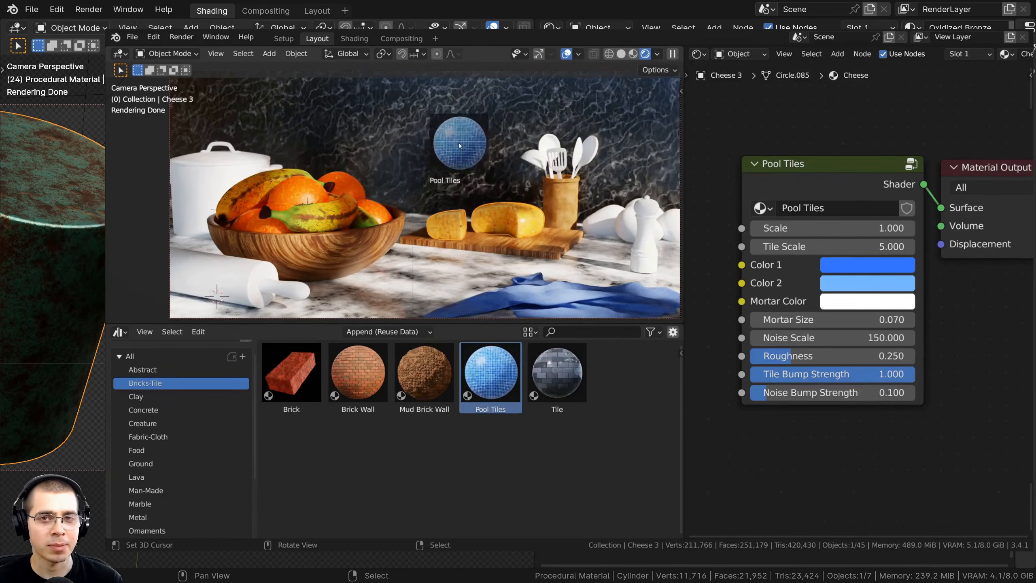
Step: Try the Pool Tiles material on the kitchen's back wall and replace it with the Tile material
left_click_drag(446, 139, 449, 141)
left_click_drag(558, 350, 408, 131)
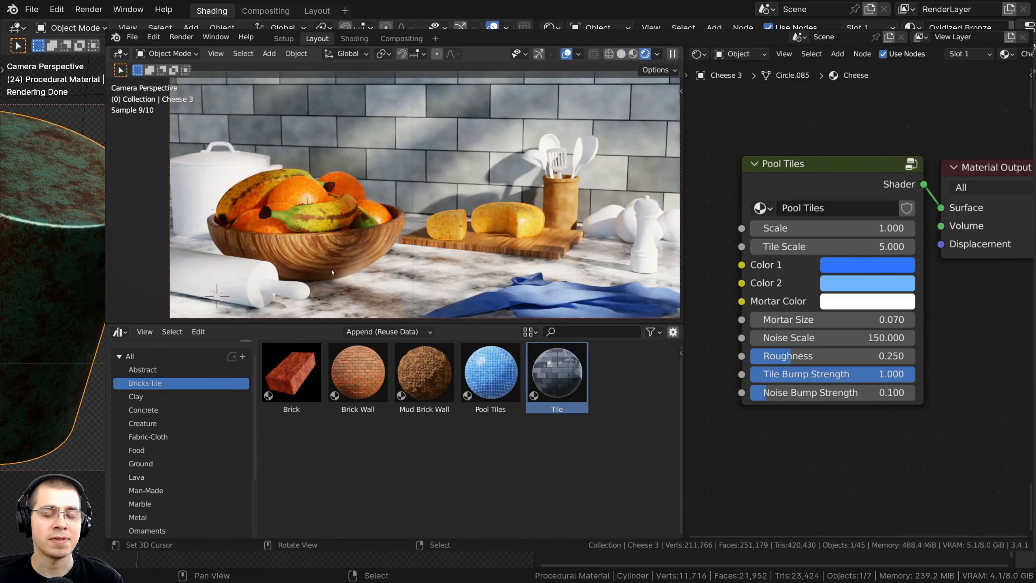
left_click_drag(357, 372, 200, 268)
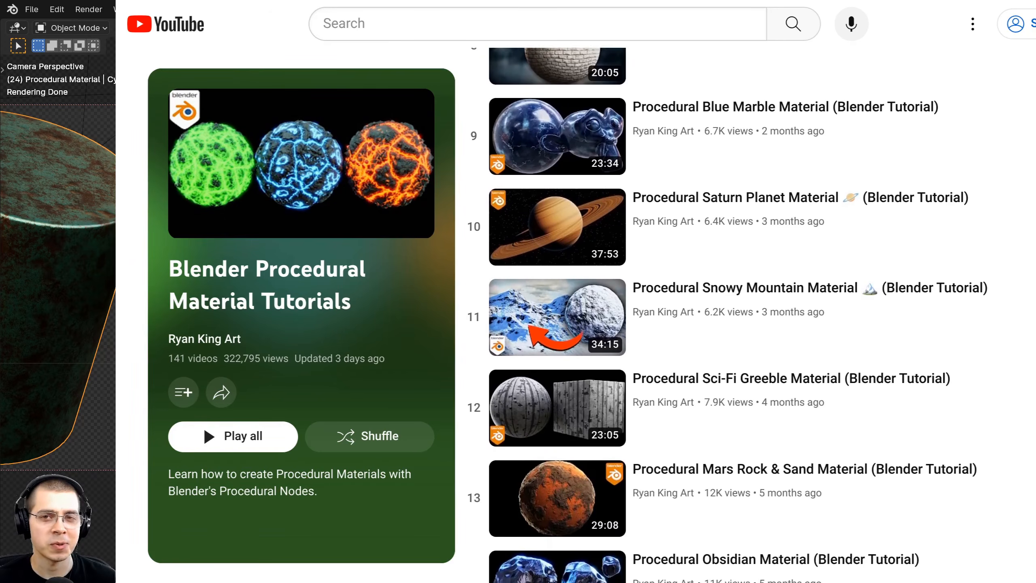